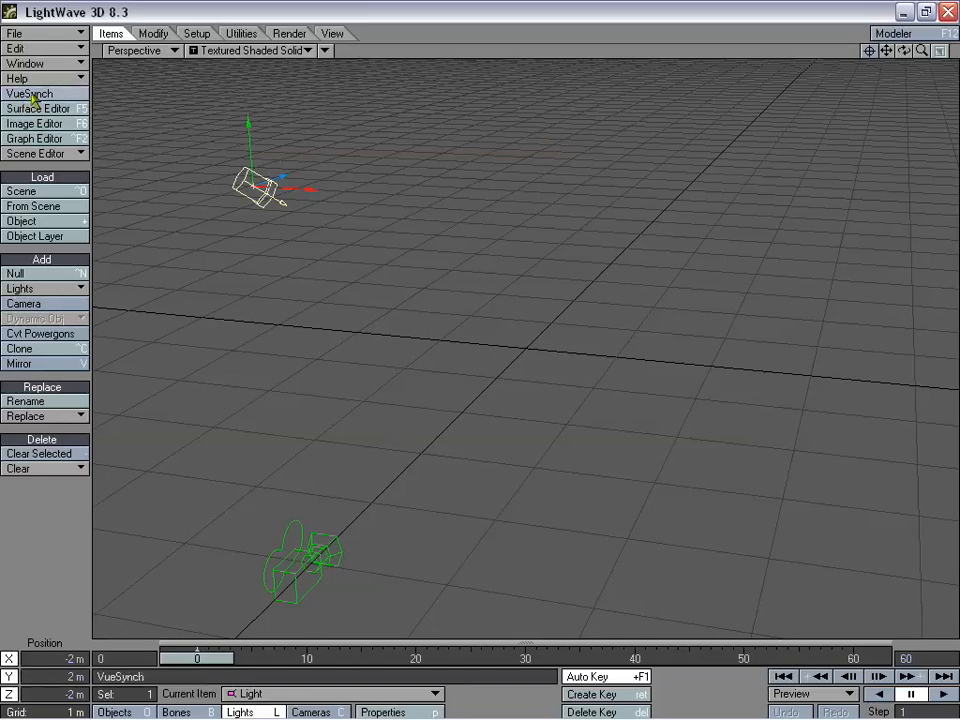
{"action": "left_click", "coordinate": [150, 33]}
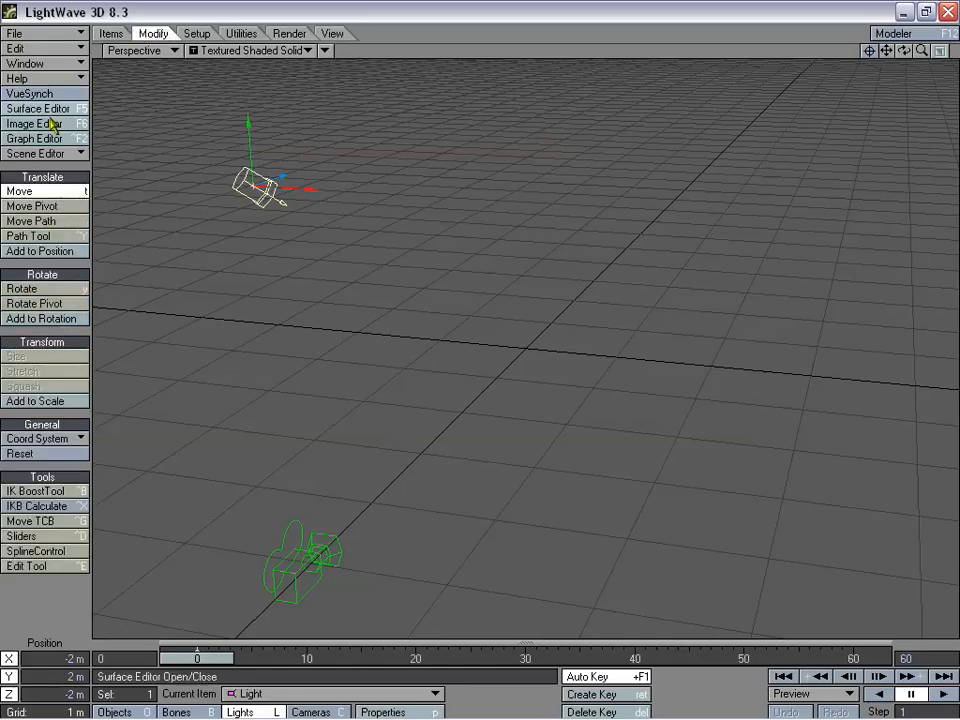
{"action": "left_click", "coordinate": [197, 33]}
{"action": "left_click", "coordinate": [241, 33]}
{"action": "left_click", "coordinate": [289, 33]}
{"action": "left_click", "coordinate": [331, 33]}
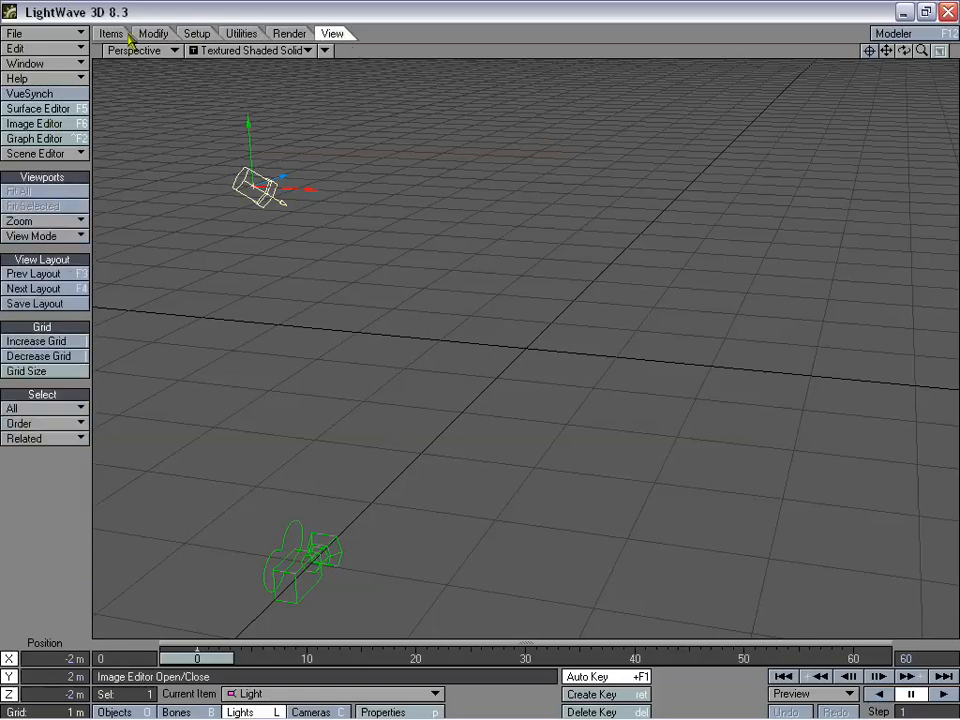
{"action": "left_click", "coordinate": [124, 34]}
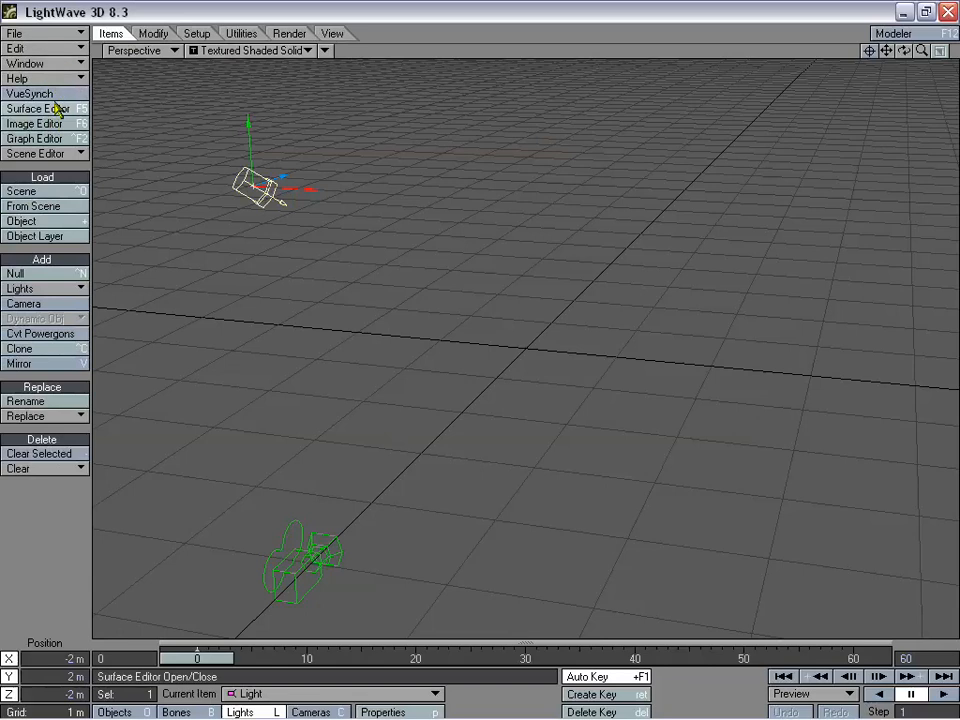
Step: Add the VueSynch plug-in command to the Top Group of the main window's menu layout, just below Help
{"action": "left_click", "coordinate": [32, 48]}
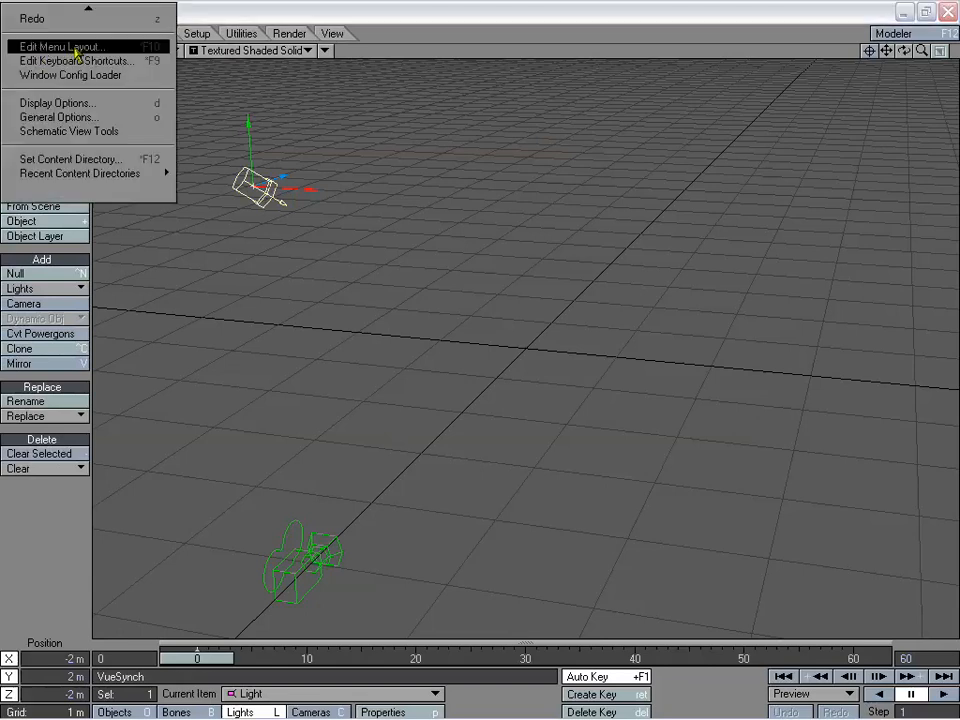
{"action": "left_click", "coordinate": [77, 50]}
{"action": "left_click_drag", "start_coordinate": [443, 133], "coordinate": [427, 115]}
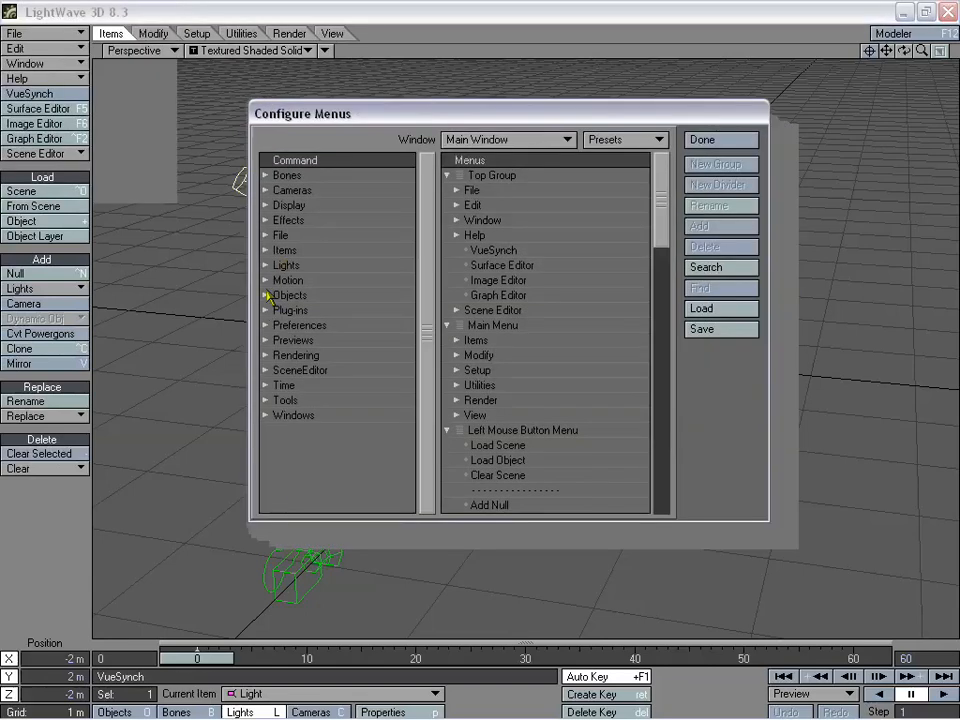
{"action": "left_click", "coordinate": [268, 309]}
{"action": "left_click_drag", "start_coordinate": [424, 182], "coordinate": [417, 496]}
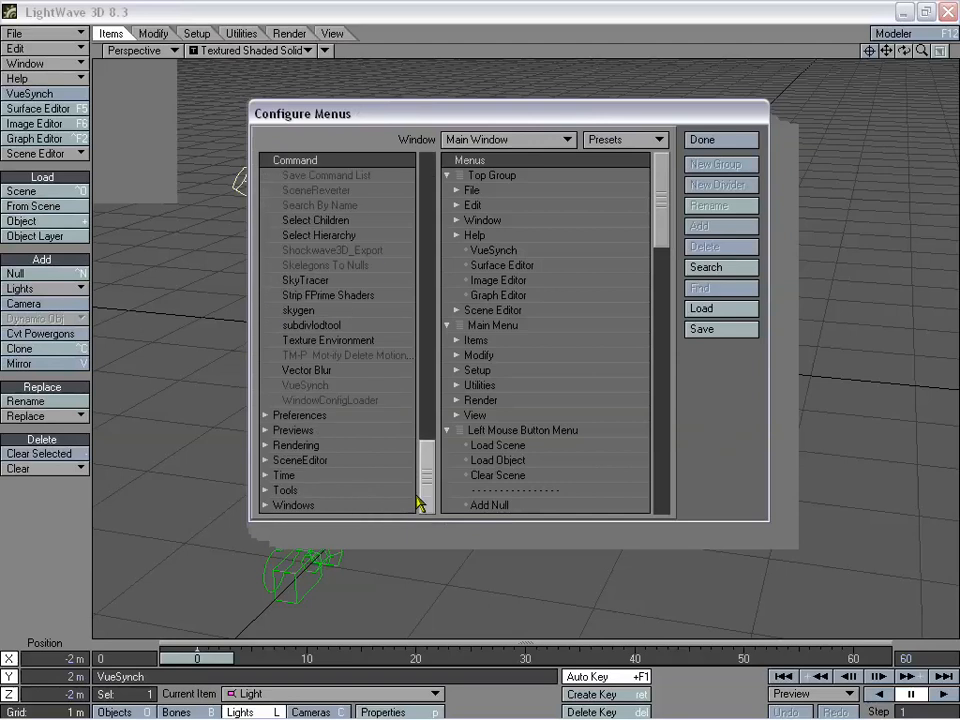
{"action": "left_click", "coordinate": [325, 386]}
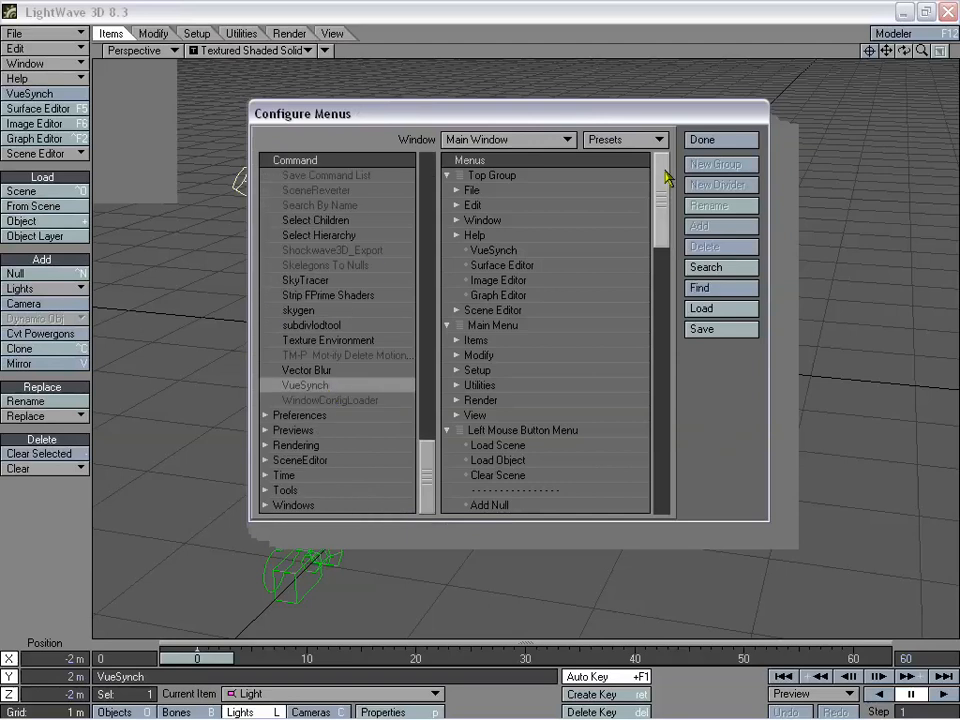
{"action": "mouse_move", "coordinate": [658, 203]}
{"action": "left_mouse_down"}
{"action": "mouse_move", "coordinate": [658, 257]}
{"action": "mouse_move", "coordinate": [663, 200]}
{"action": "left_mouse_up"}
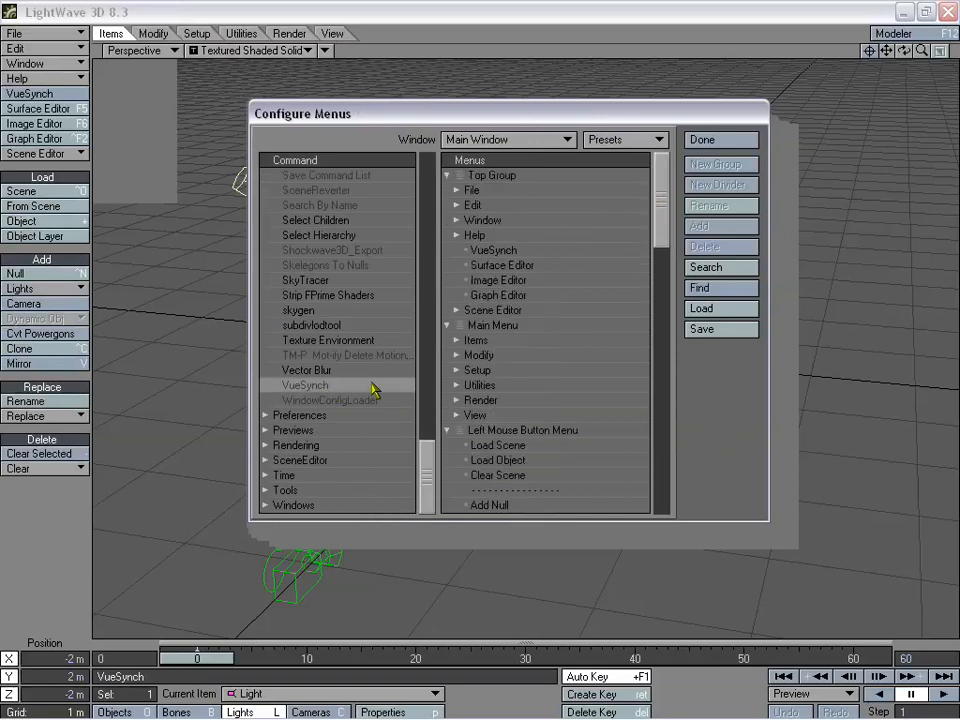
{"action": "left_click_drag", "start_coordinate": [321, 389], "coordinate": [538, 253]}
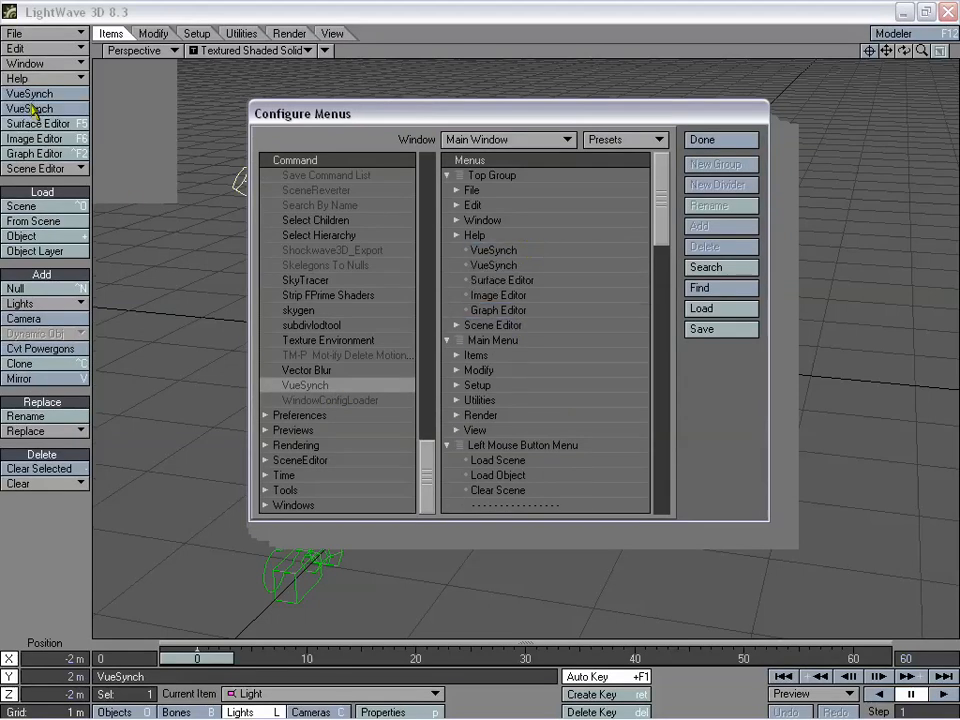
Step: Delete the duplicate VueSynch entry from the Top Group and finish configuring the menus
{"action": "left_click", "coordinate": [493, 250]}
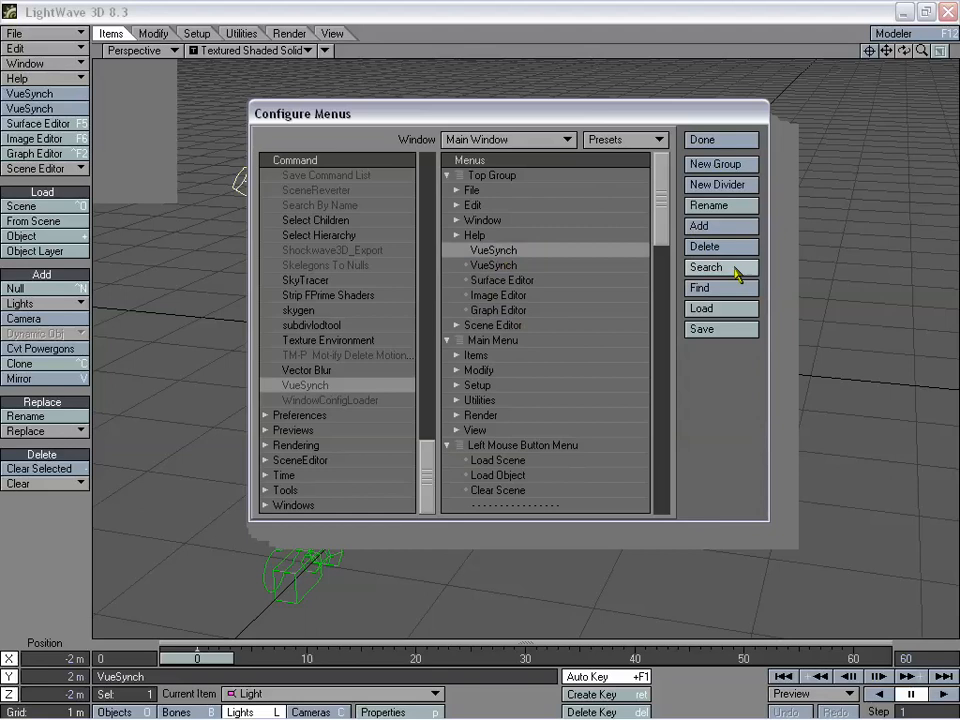
{"action": "left_click", "coordinate": [706, 247]}
{"action": "left_click", "coordinate": [720, 140]}
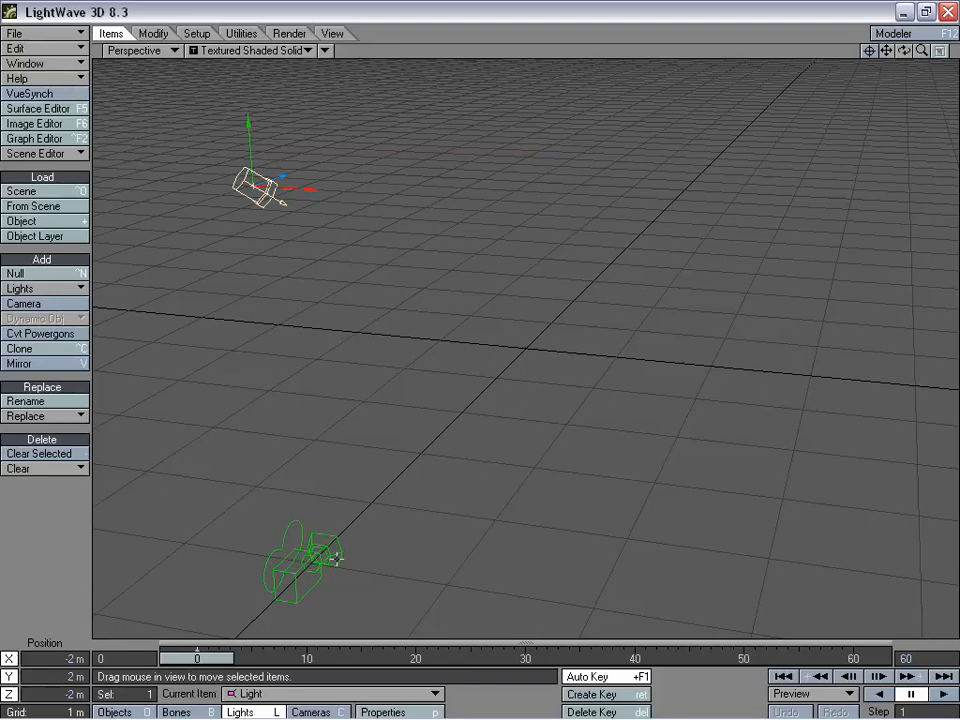
Step: Open the properties of the scene camera and set its antialiasing to PLD 5-Pass
{"action": "left_click", "coordinate": [337, 558]}
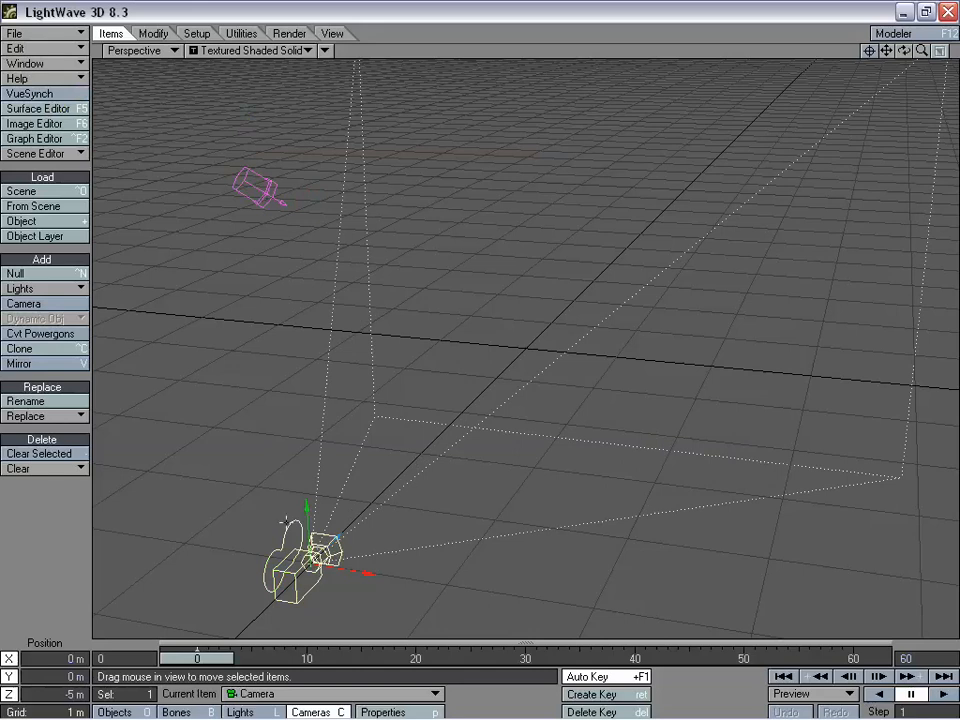
{"action": "key", "text": "p"}
{"action": "left_click_drag", "start_coordinate": [399, 107], "coordinate": [627, 63]}
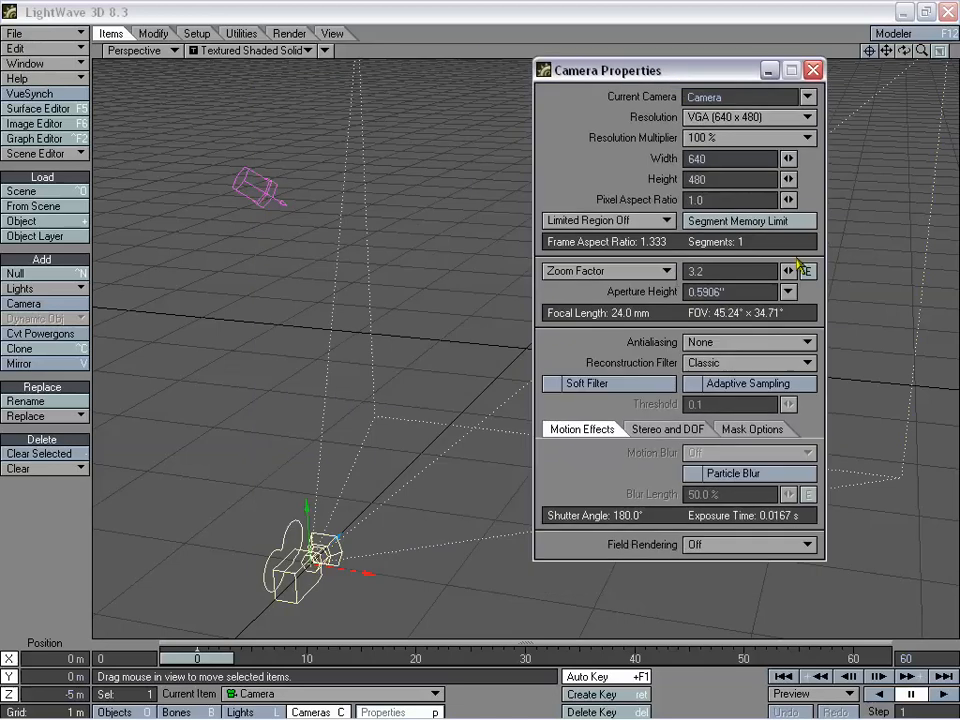
{"action": "left_click", "coordinate": [688, 271]}
{"action": "mouse_move", "coordinate": [637, 77]}
{"action": "left_mouse_down"}
{"action": "mouse_move", "coordinate": [640, 54]}
{"action": "mouse_move", "coordinate": [636, 70]}
{"action": "left_mouse_up"}
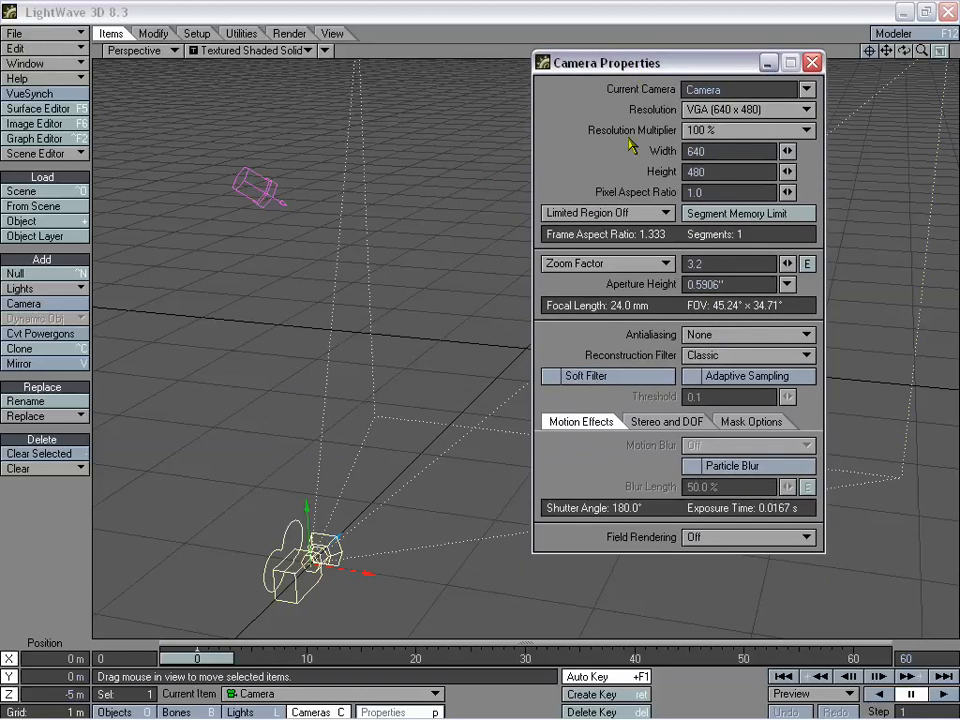
{"action": "left_click_drag", "start_coordinate": [645, 66], "coordinate": [642, 76]}
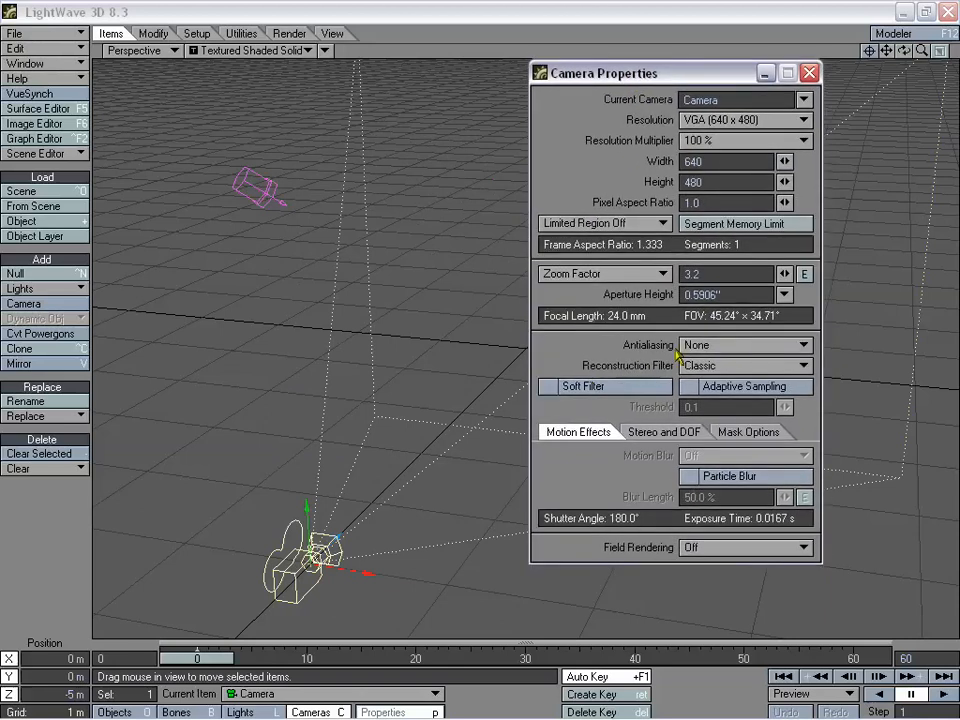
{"action": "left_click", "coordinate": [733, 346]}
{"action": "left_click", "coordinate": [737, 415]}
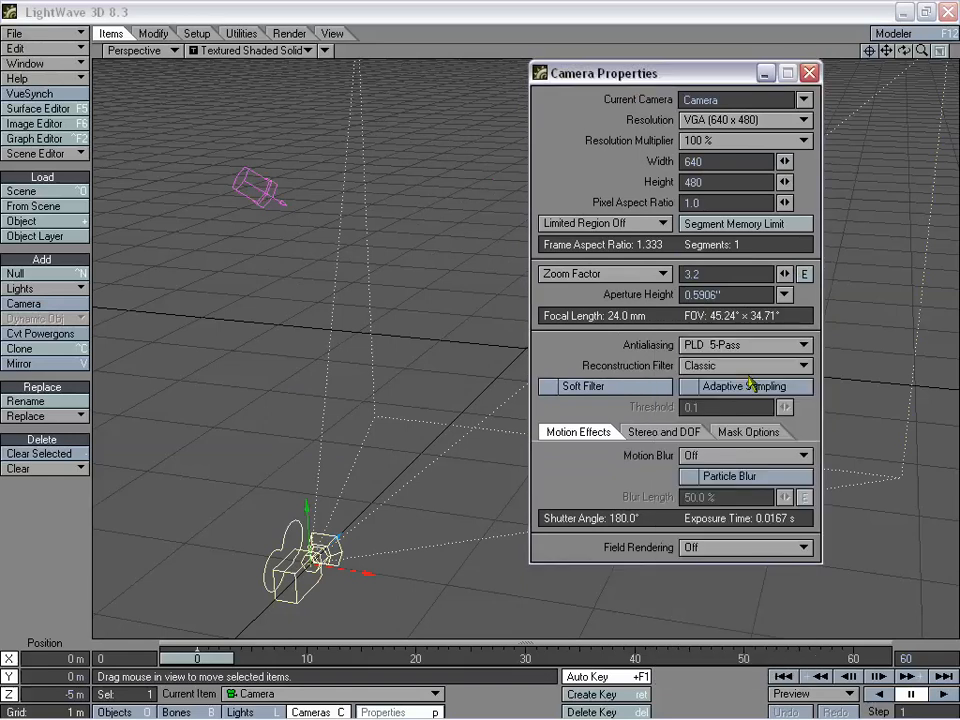
Step: Set the camera's motion blur to Normal with a blur length of 84%
{"action": "left_click", "coordinate": [735, 455]}
{"action": "left_click", "coordinate": [730, 468]}
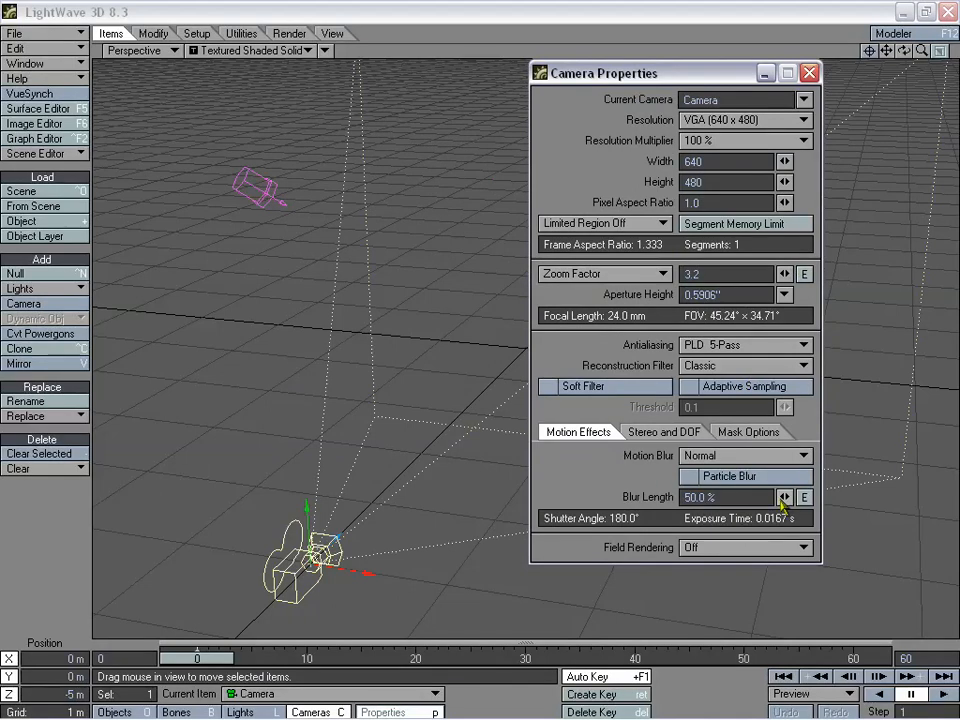
{"action": "left_click_drag", "start_coordinate": [784, 497], "coordinate": [819, 497]}
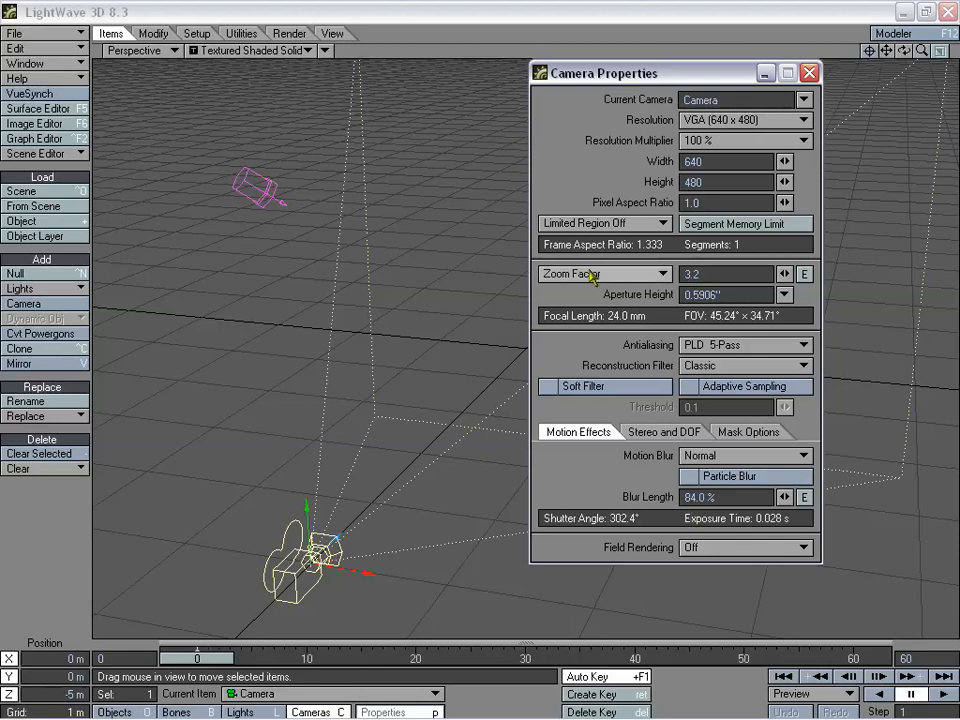
Step: Raise the camera to a Y position of about 980 mm in Camera View and reduce its zoom factor to 0.665
{"action": "left_click_drag", "start_coordinate": [784, 273], "coordinate": [760, 273]}
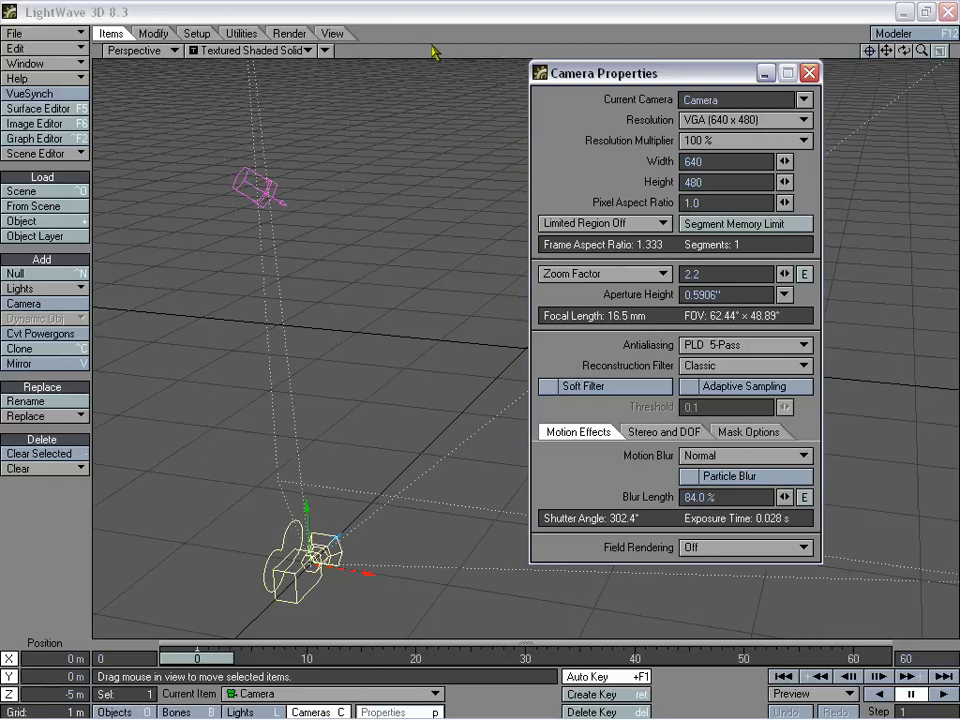
{"action": "left_click_drag", "start_coordinate": [136, 52], "coordinate": [137, 79]}
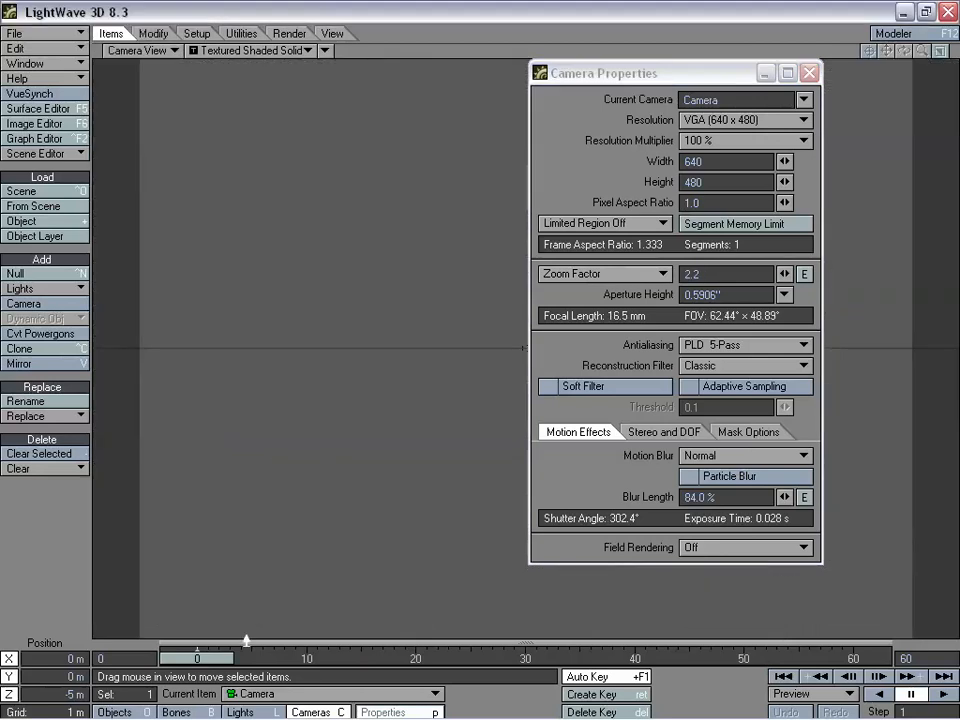
{"action": "right_click_drag", "start_coordinate": [342, 544], "coordinate": [342, 446]}
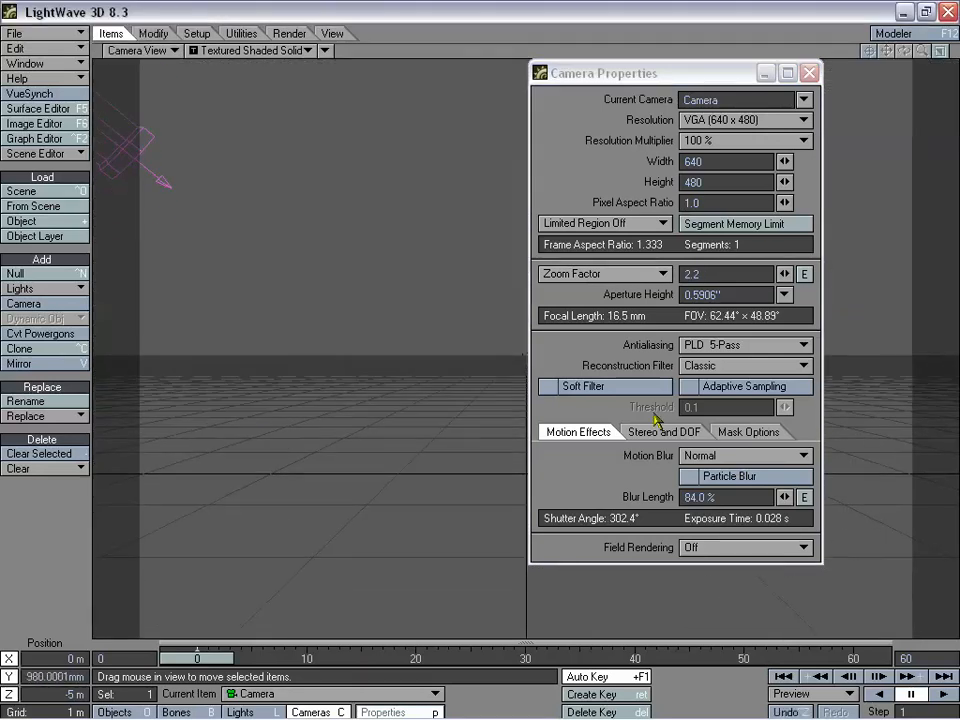
{"action": "mouse_move", "coordinate": [784, 273]}
{"action": "left_mouse_down"}
{"action": "mouse_move", "coordinate": [792, 273]}
{"action": "mouse_move", "coordinate": [770, 273]}
{"action": "left_mouse_up"}
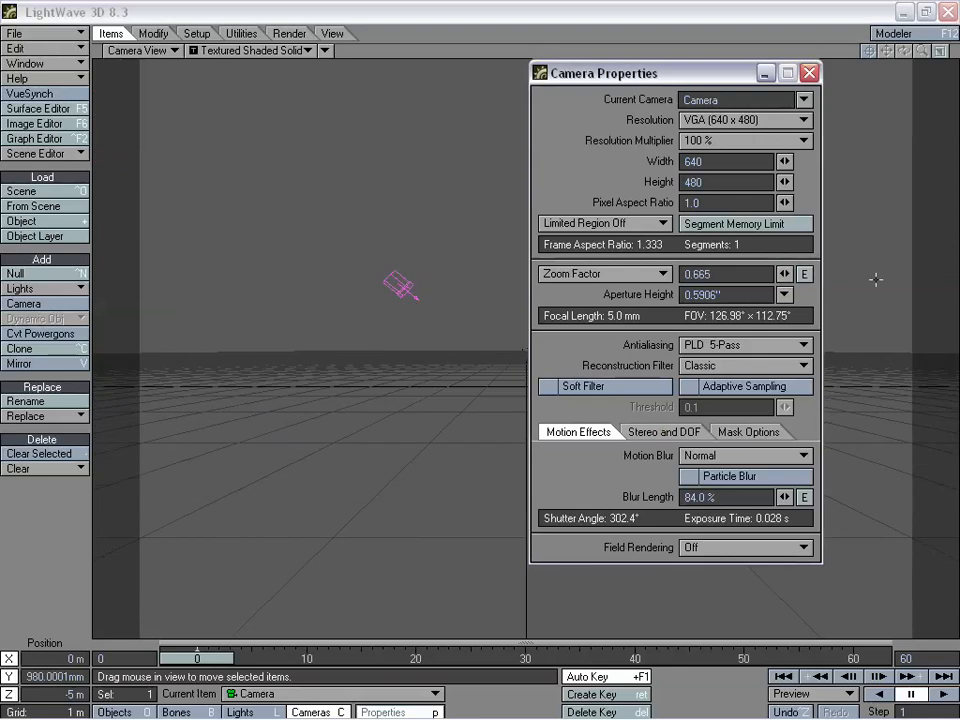
Step: Create an envelope for the camera's zoom factor and add a key at frame 60 with a value of about 0.047
{"action": "left_click", "coordinate": [805, 273]}
{"action": "left_click_drag", "start_coordinate": [559, 190], "coordinate": [583, 181]}
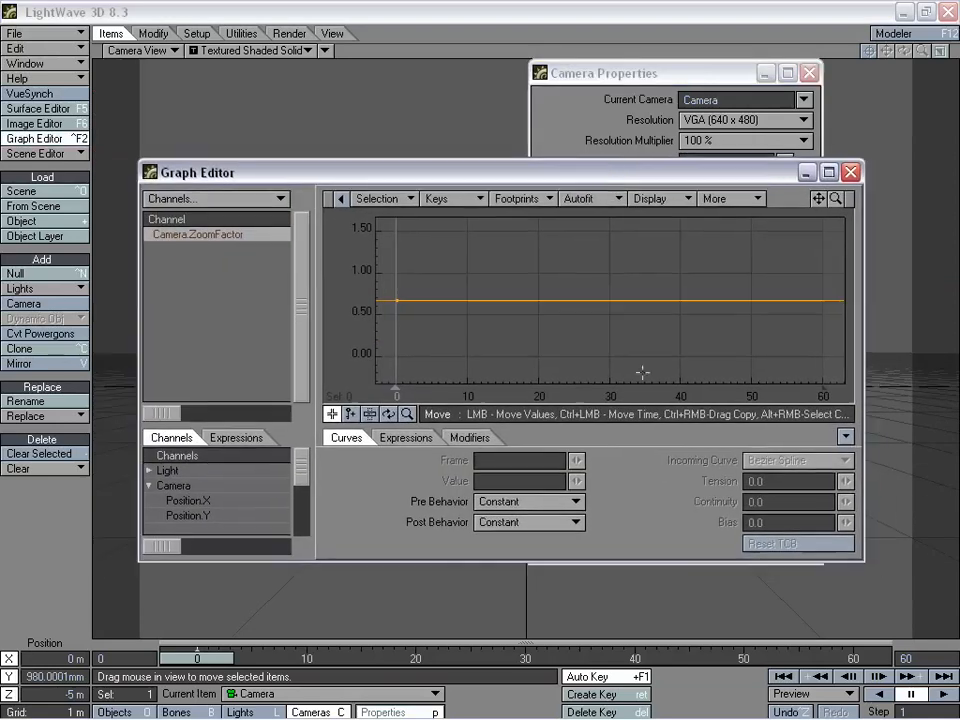
{"action": "left_click", "coordinate": [350, 413]}
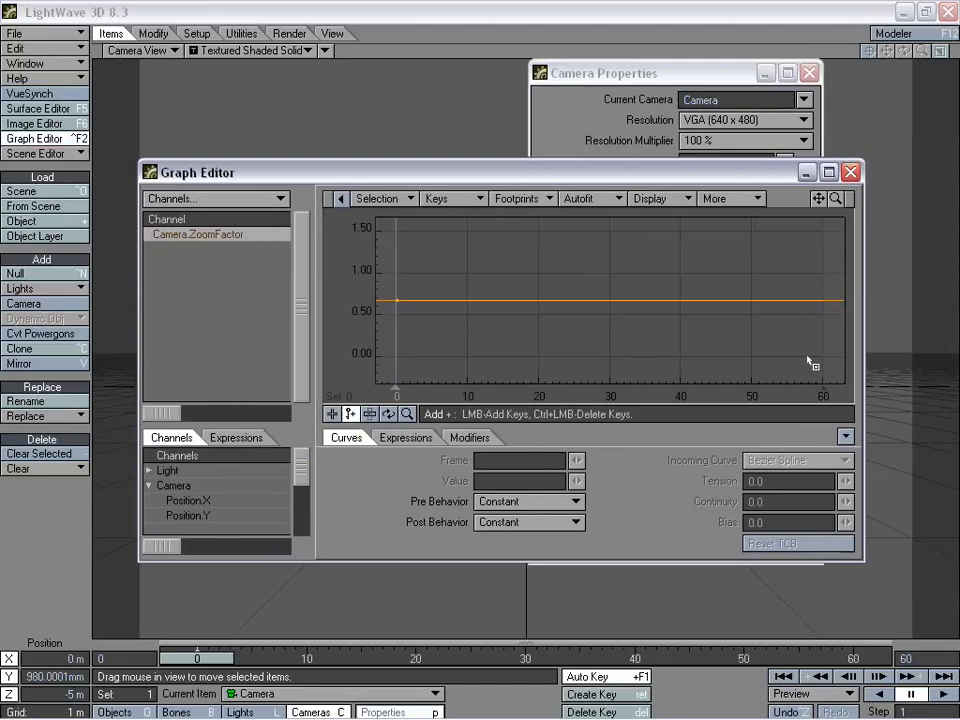
{"action": "left_click", "coordinate": [822, 303]}
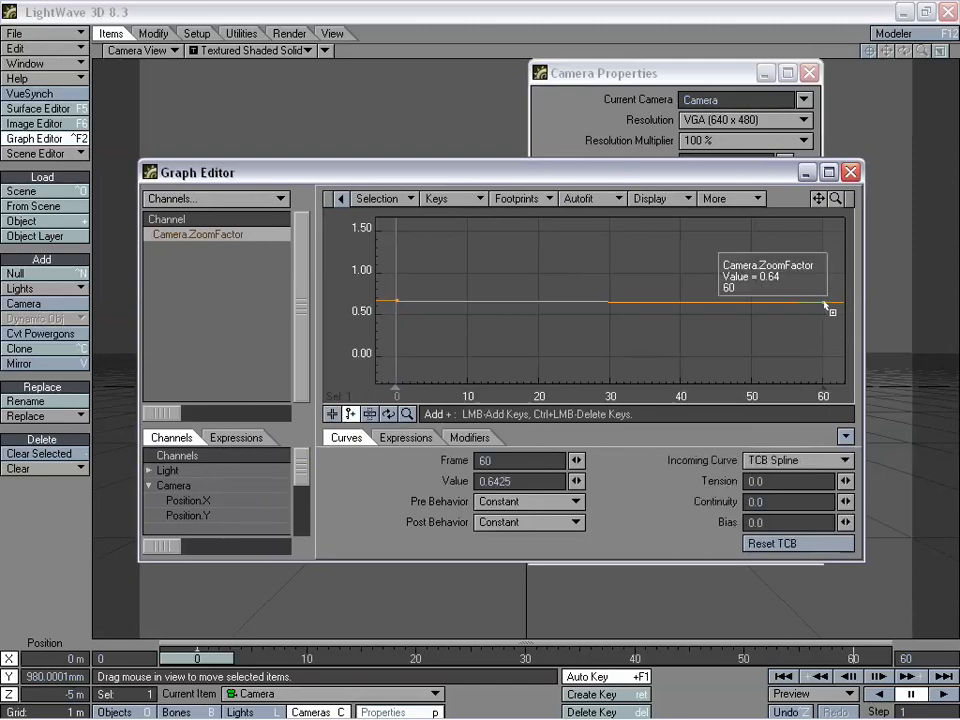
{"action": "left_click", "coordinate": [331, 413]}
{"action": "left_click_drag", "start_coordinate": [822, 303], "coordinate": [826, 352]}
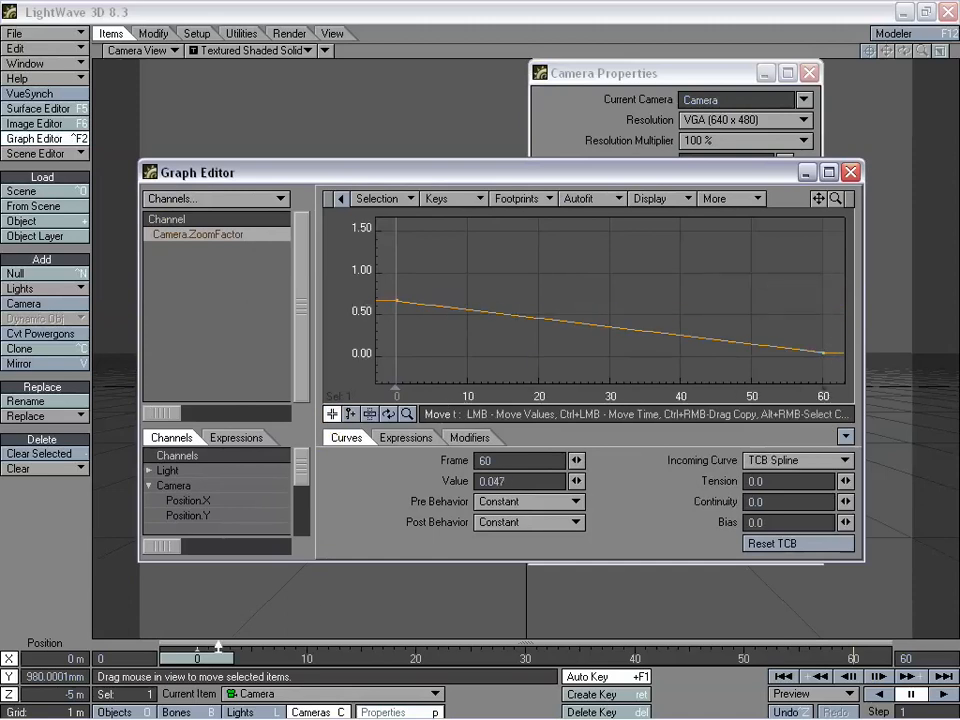
Step: Raise the zoom factor key at frame 60 to about 2.96 and close the Graph Editor
{"action": "left_click_drag", "start_coordinate": [199, 659], "coordinate": [853, 659]}
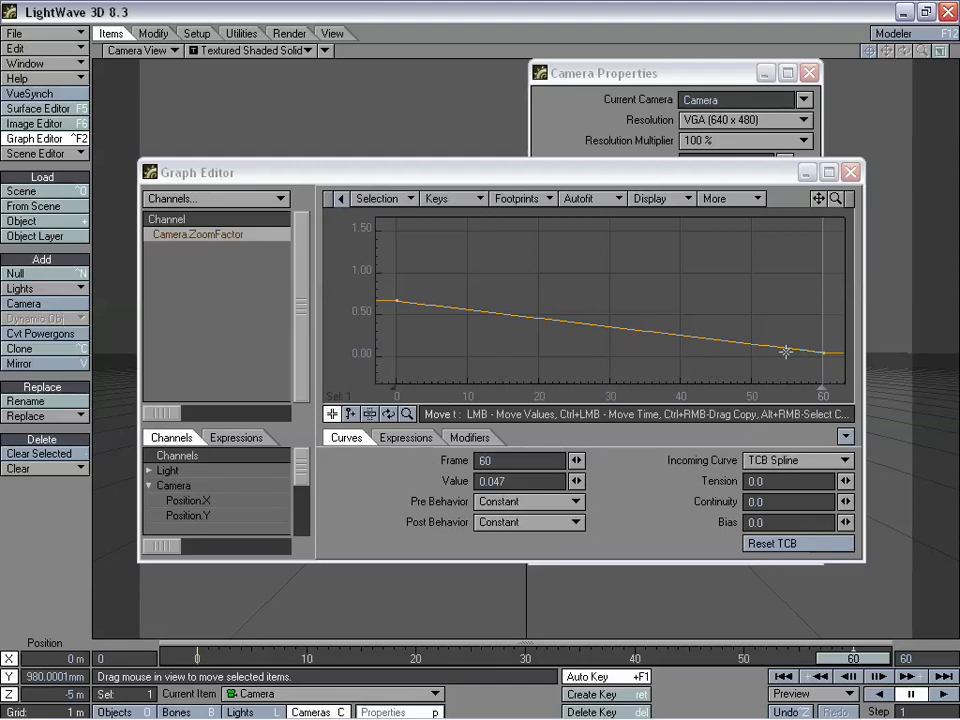
{"action": "left_click_drag", "start_coordinate": [822, 350], "coordinate": [823, 84]}
{"action": "left_click_drag", "start_coordinate": [823, 218], "coordinate": [823, 254]}
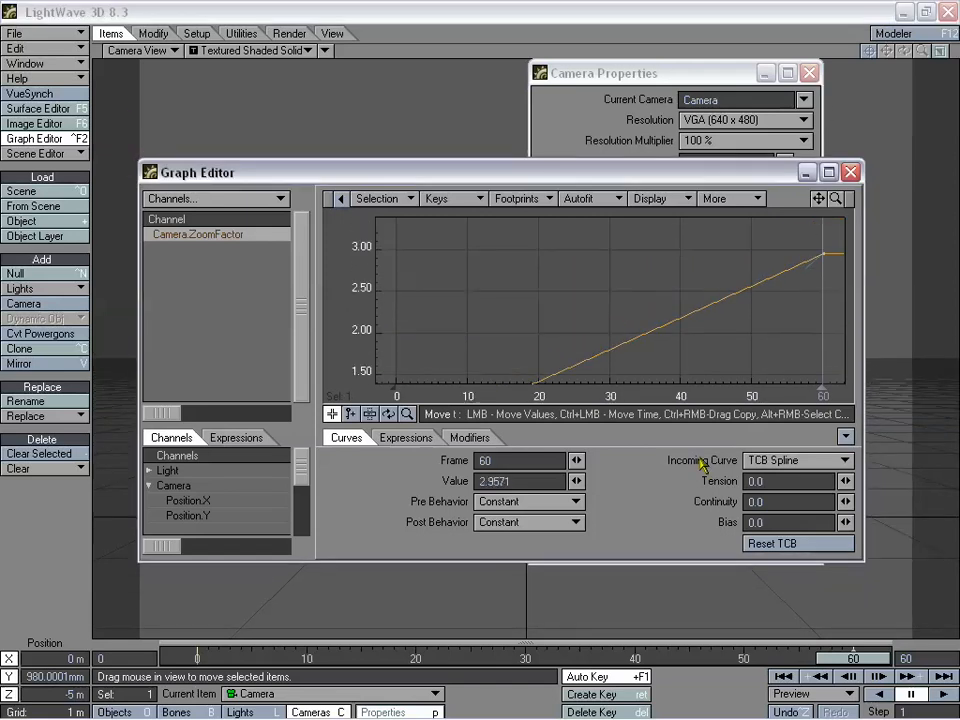
{"action": "left_click", "coordinate": [850, 172]}
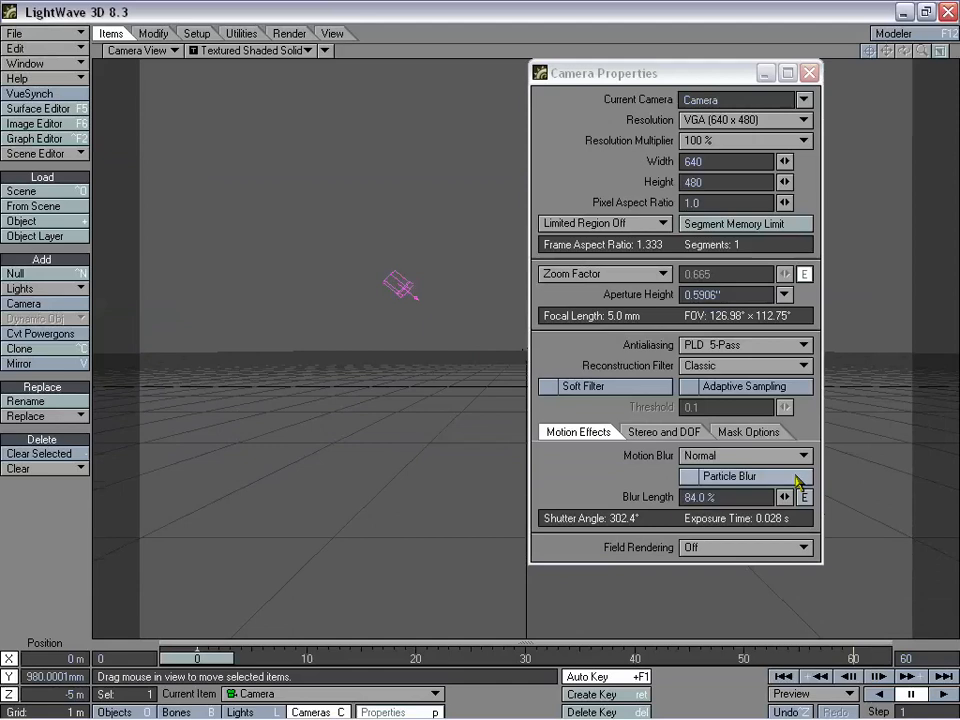
Step: Set the camera's motion blur length to 50% and close the camera properties
{"action": "left_click_drag", "start_coordinate": [784, 497], "coordinate": [681, 497]}
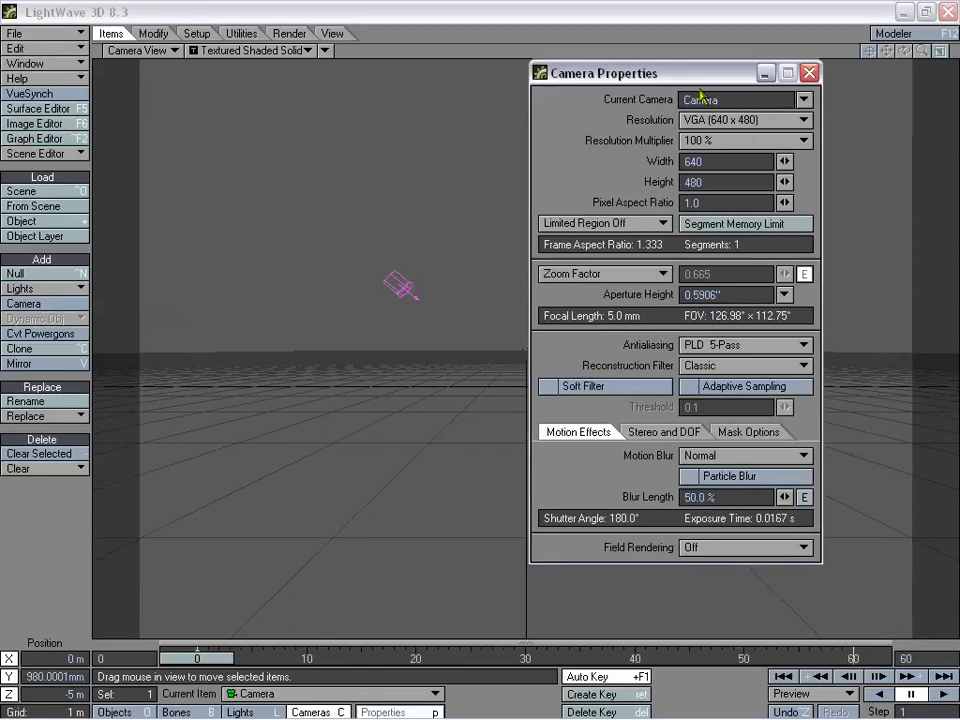
{"action": "left_click_drag", "start_coordinate": [541, 68], "coordinate": [579, 87]}
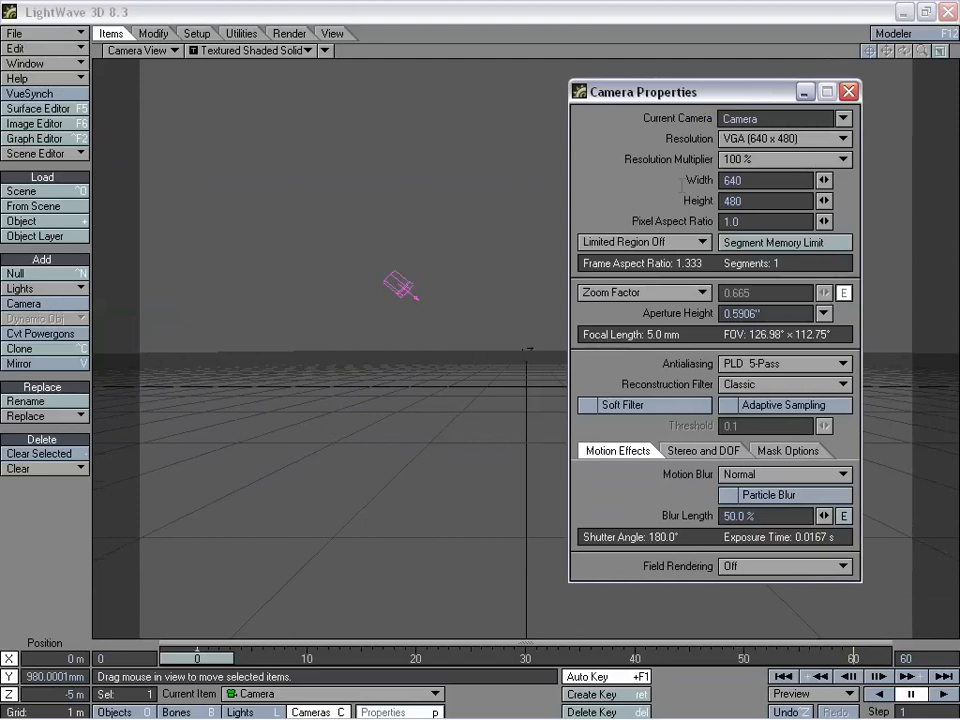
{"action": "left_click", "coordinate": [848, 91]}
Step: Examine the animated camera zoom in the Perspective view by scrubbing the timeline from frame 0 to frame 60
{"action": "left_click", "coordinate": [143, 52]}
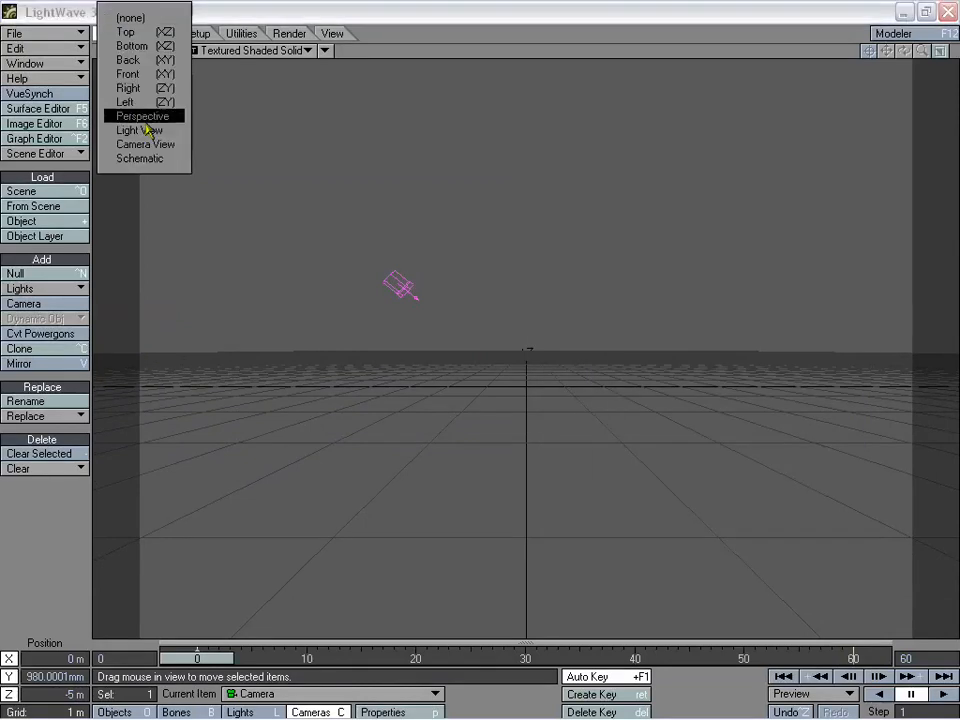
{"action": "left_click", "coordinate": [112, 115]}
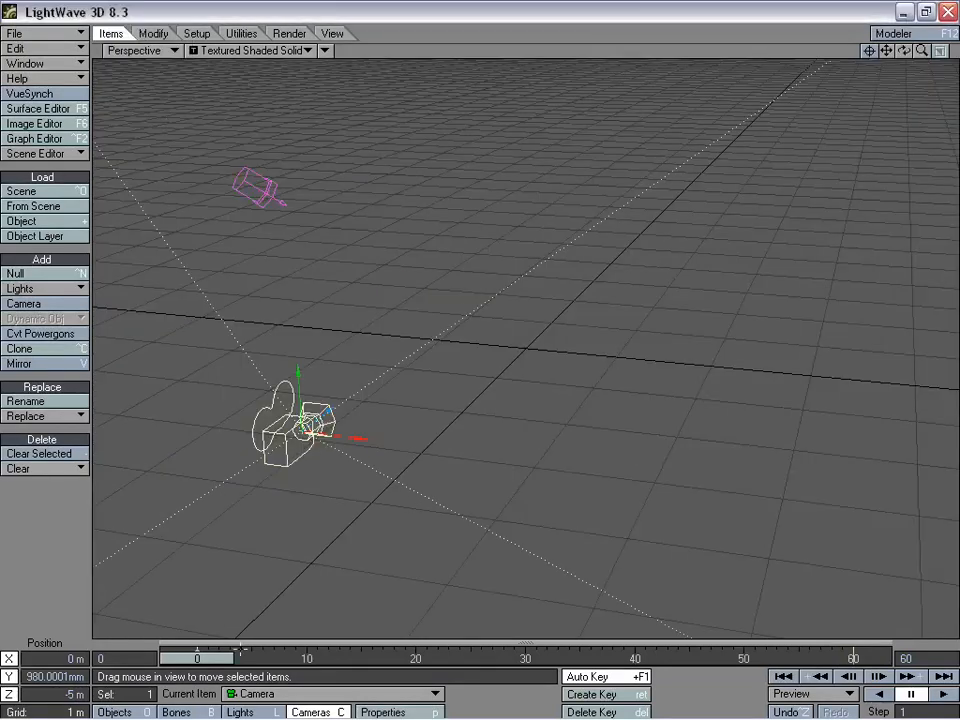
{"action": "mouse_move", "coordinate": [921, 51]}
{"action": "left_mouse_down"}
{"action": "mouse_move", "coordinate": [830, 59]}
{"action": "mouse_move", "coordinate": [848, 125]}
{"action": "mouse_move", "coordinate": [834, 111]}
{"action": "mouse_move", "coordinate": [950, 32]}
{"action": "mouse_move", "coordinate": [890, 50]}
{"action": "mouse_move", "coordinate": [907, 46]}
{"action": "left_mouse_up"}
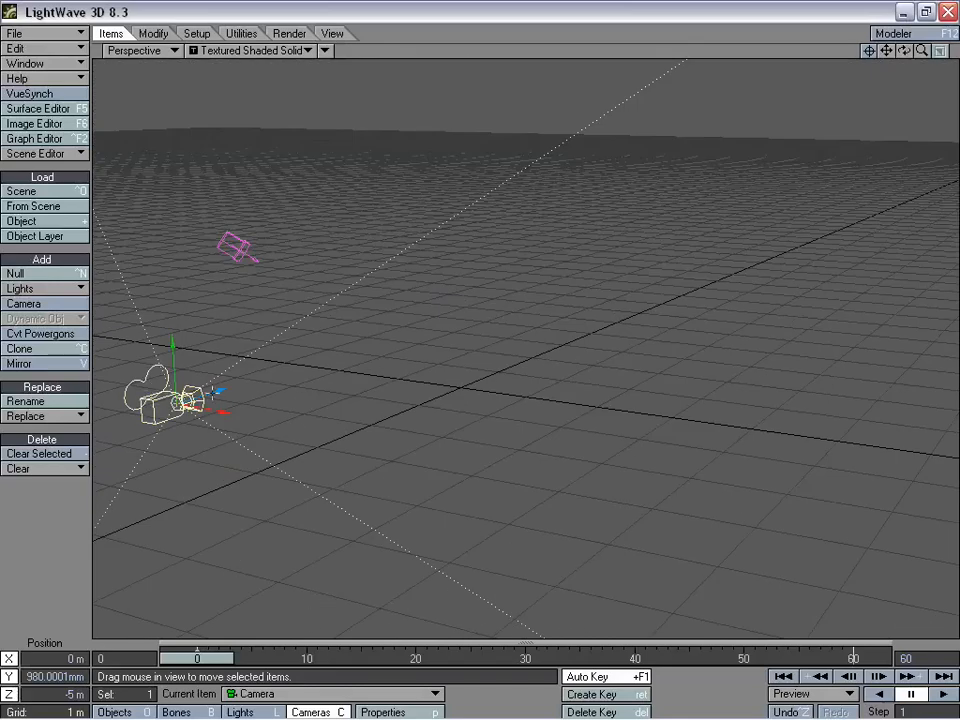
{"action": "left_click_drag", "start_coordinate": [207, 660], "coordinate": [863, 659]}
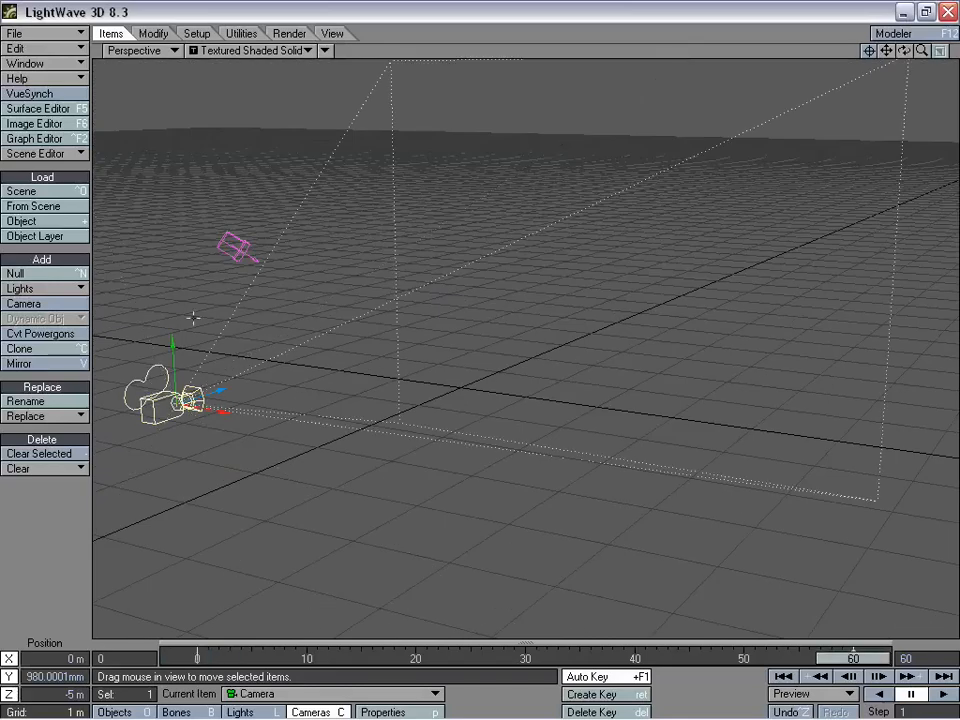
Step: Move the camera at frame 60 to about Y 3.32 m and Z -1.98 m, and pitch it to about 32.6°
{"action": "right_click_drag", "start_coordinate": [193, 318], "coordinate": [193, 80]}
{"action": "left_click_drag", "start_coordinate": [204, 149], "coordinate": [398, 137]}
{"action": "key", "text": "y"}
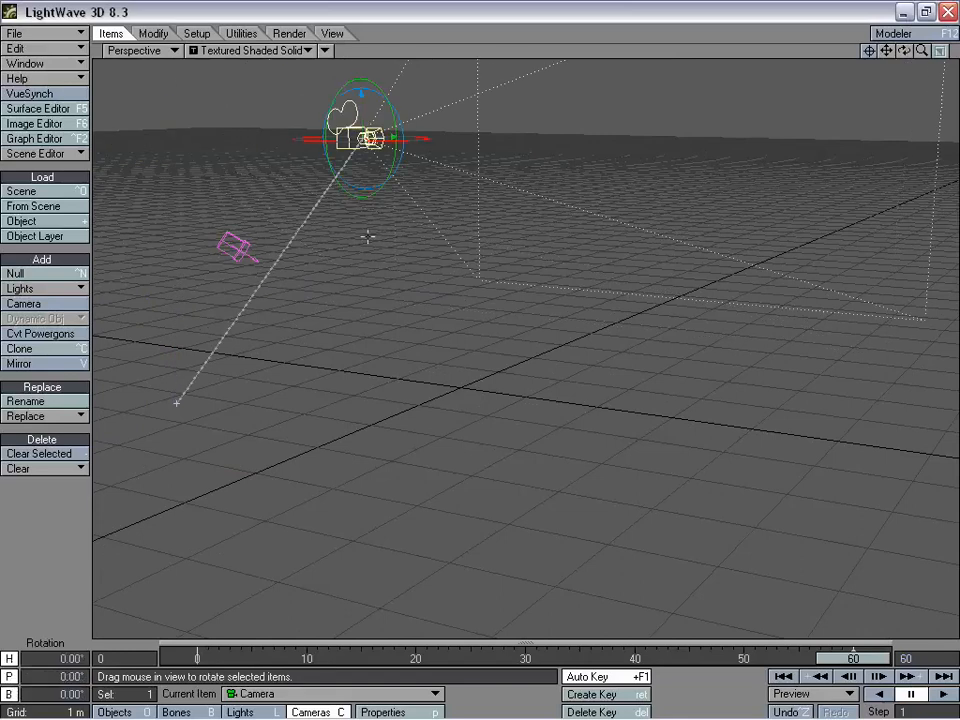
{"action": "left_click_drag", "start_coordinate": [905, 51], "coordinate": [823, 146]}
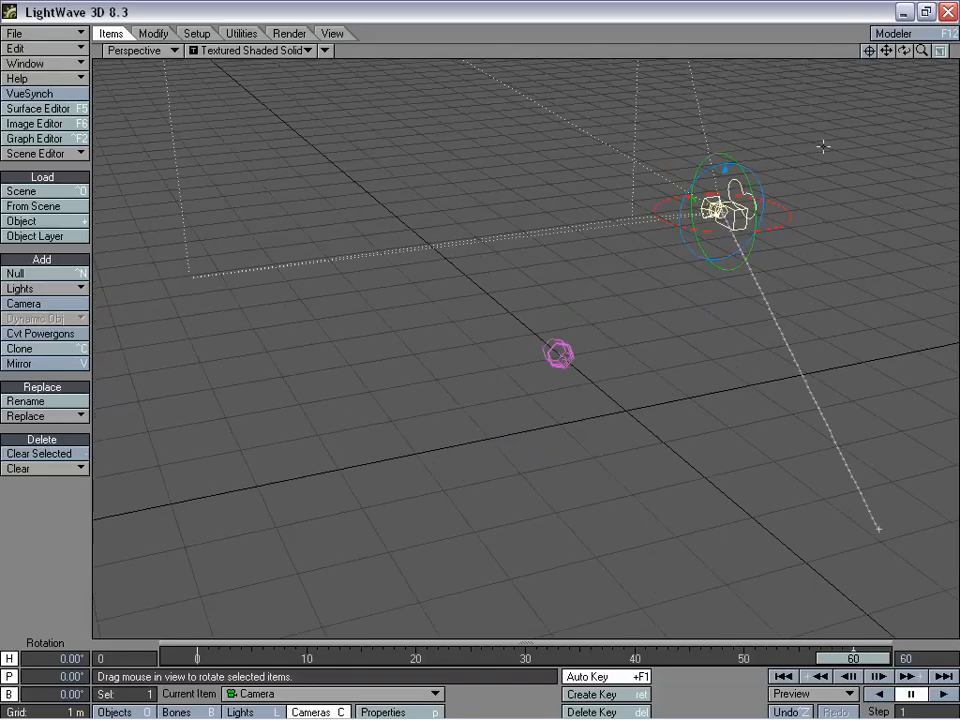
{"action": "key", "text": "t"}
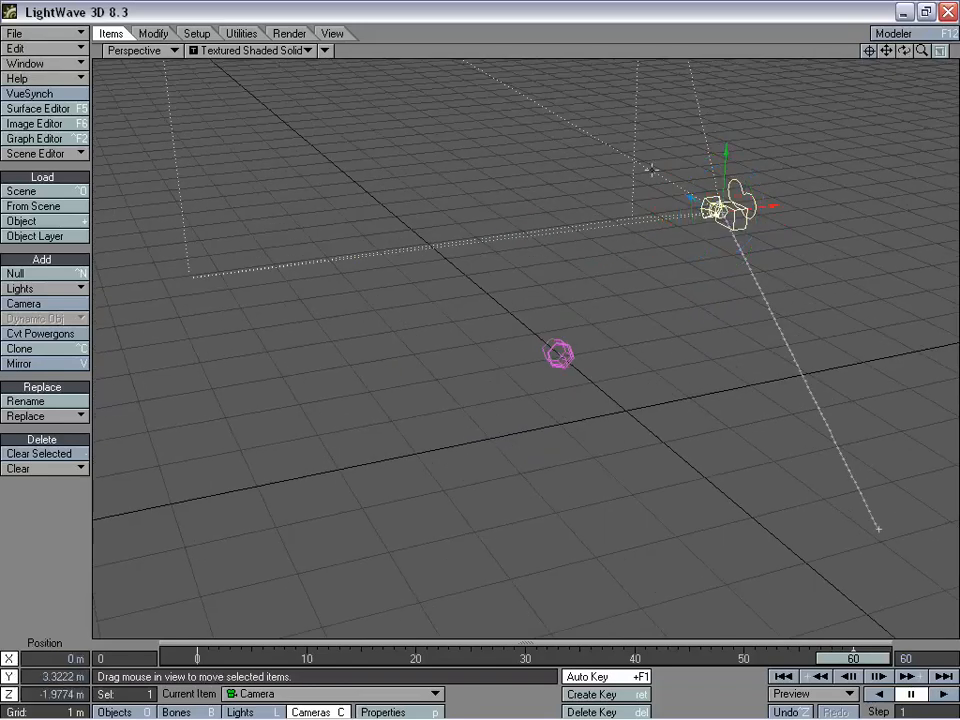
{"action": "key", "text": "y"}
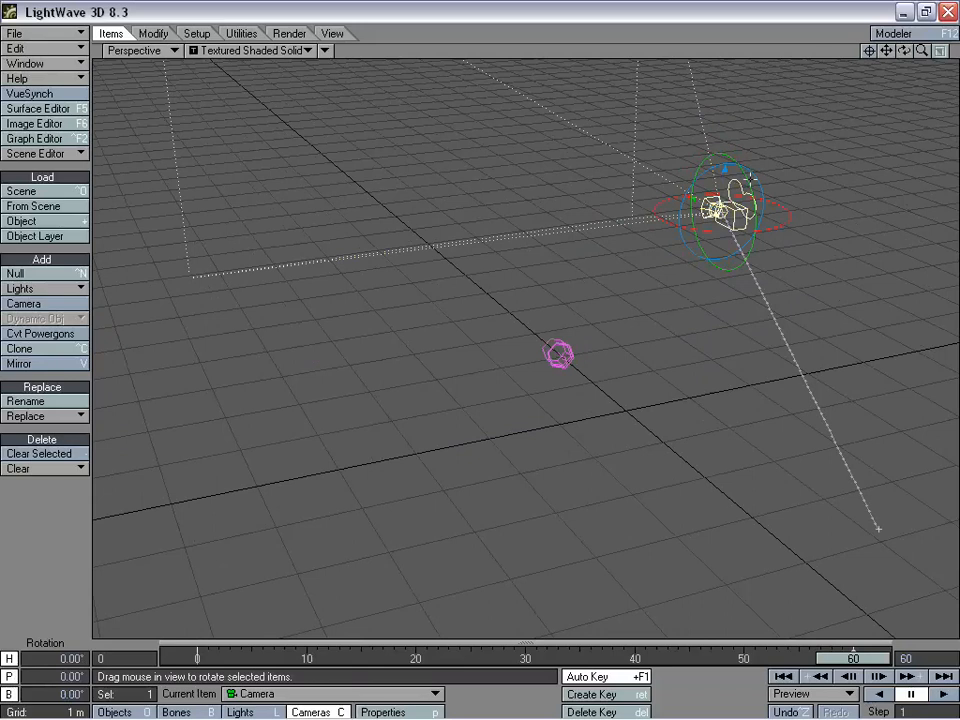
{"action": "left_click_drag", "start_coordinate": [751, 180], "coordinate": [751, 245]}
Step: Preview the animated camera move through the Camera View and return to the Perspective view
{"action": "left_click", "coordinate": [140, 50]}
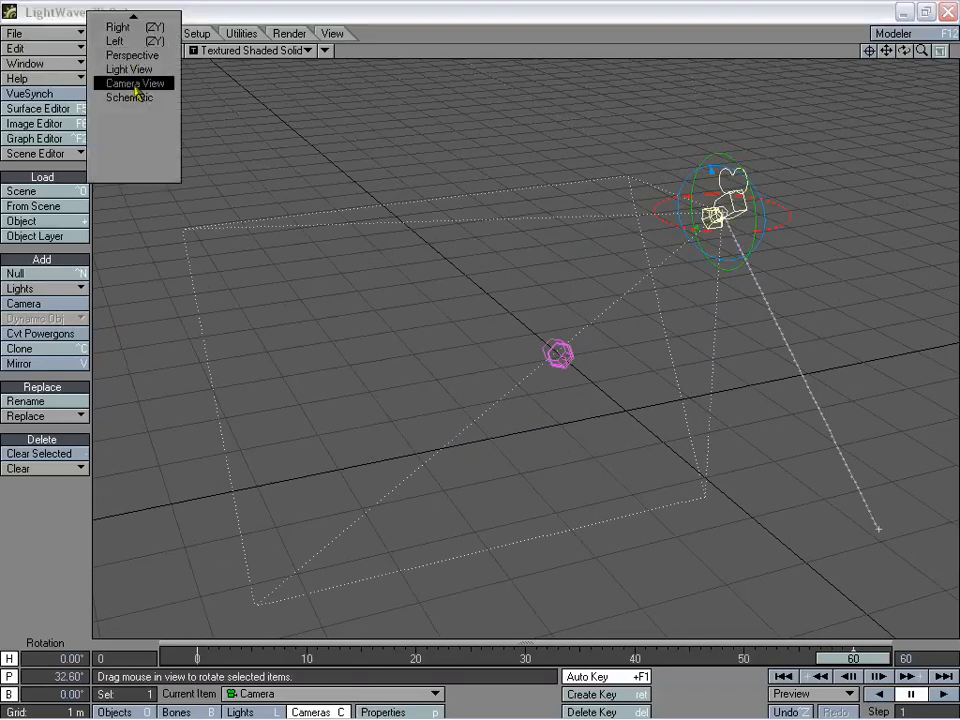
{"action": "left_click", "coordinate": [136, 83]}
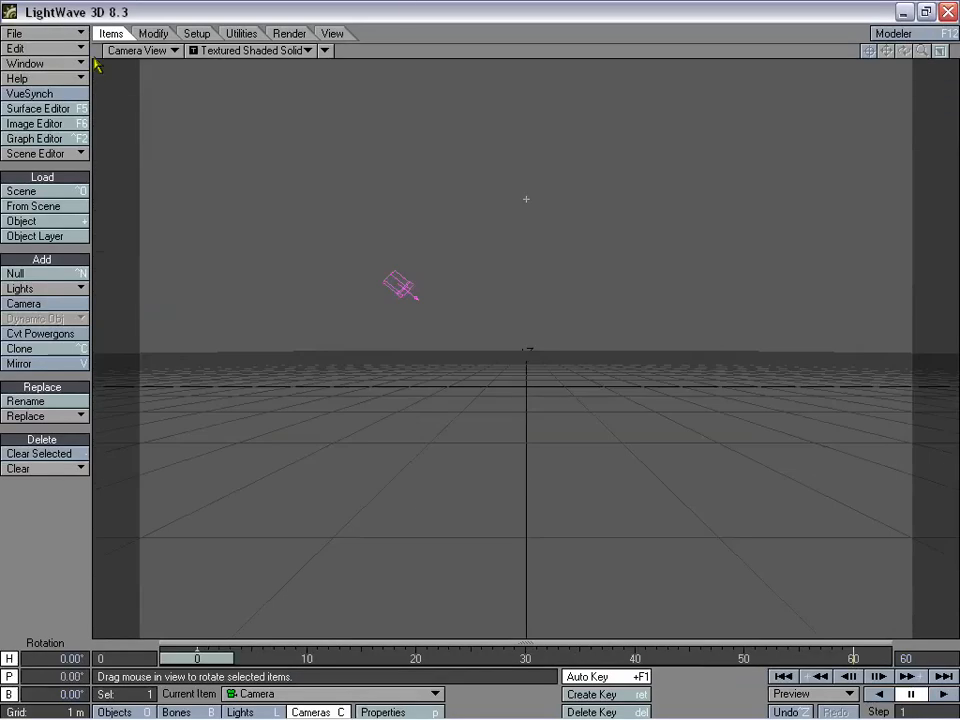
{"action": "left_click", "coordinate": [125, 50]}
{"action": "left_click", "coordinate": [150, 118]}
Step: Select the light and rotate it near the end of the timeline so its direction changes over the animation
{"action": "left_click", "coordinate": [565, 348]}
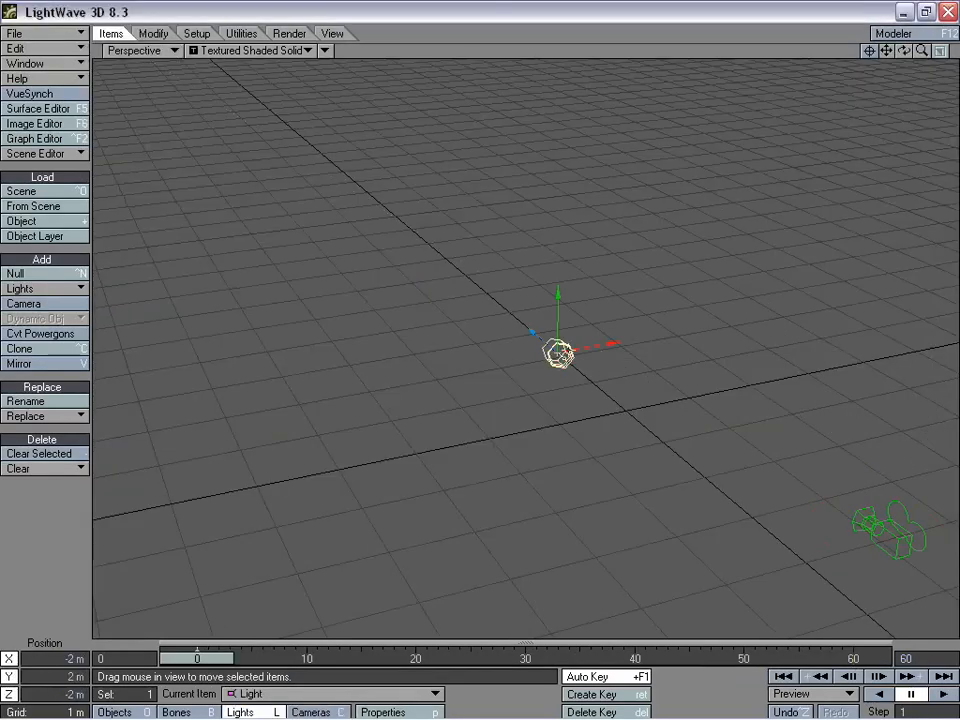
{"action": "left_click_drag", "start_coordinate": [904, 51], "coordinate": [884, 49]}
{"action": "left_click_drag", "start_coordinate": [197, 657], "coordinate": [842, 657]}
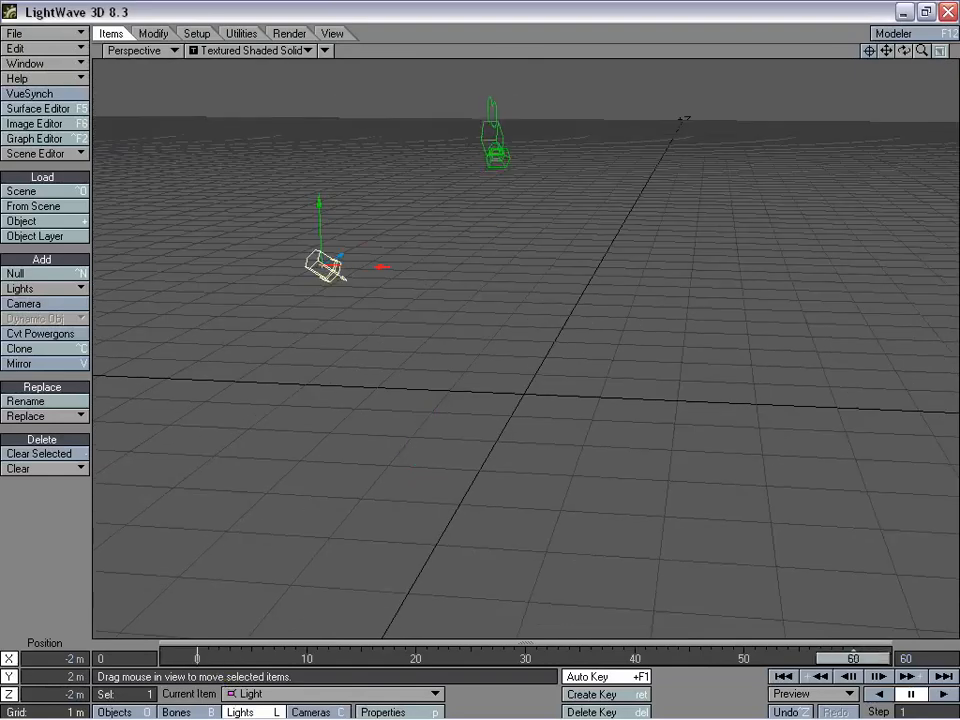
{"action": "key", "text": "y"}
{"action": "left_click_drag", "start_coordinate": [361, 232], "coordinate": [307, 286]}
{"action": "left_click_drag", "start_coordinate": [281, 400], "coordinate": [281, 347]}
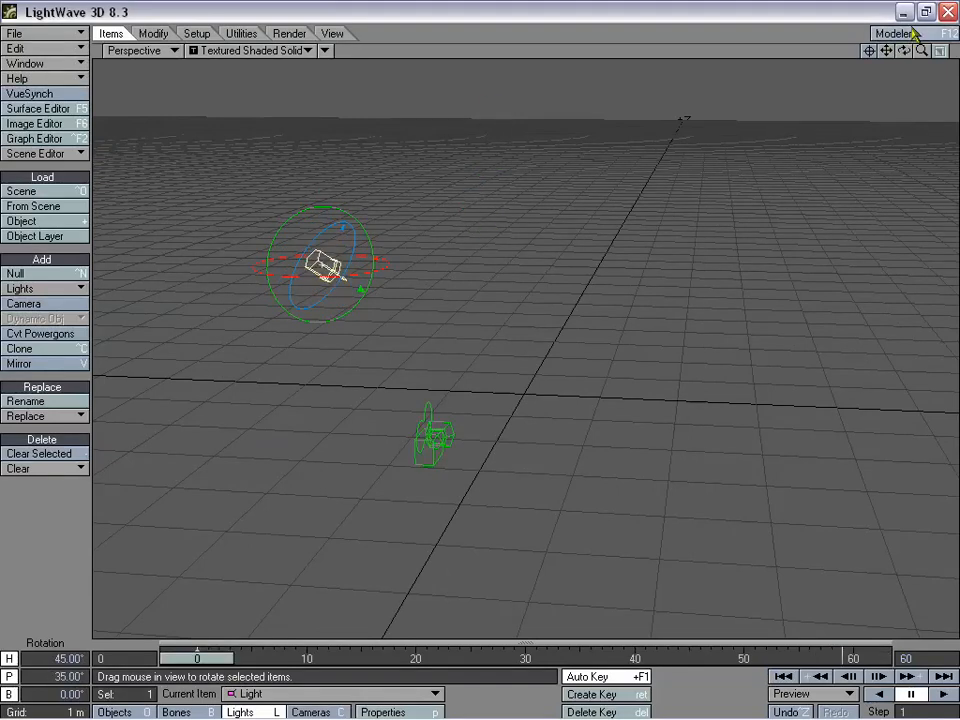
Step: Move the light at frame 60 to about X 3.98 m and Z 1.92 m
{"action": "left_click_drag", "start_coordinate": [904, 51], "coordinate": [903, 85]}
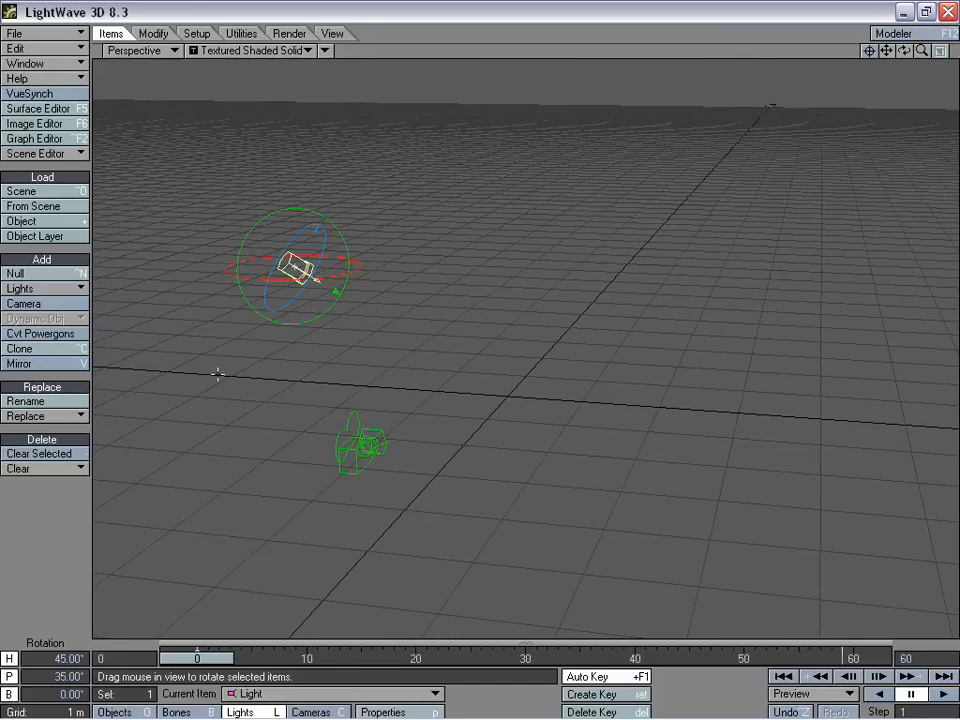
{"action": "key", "text": "t"}
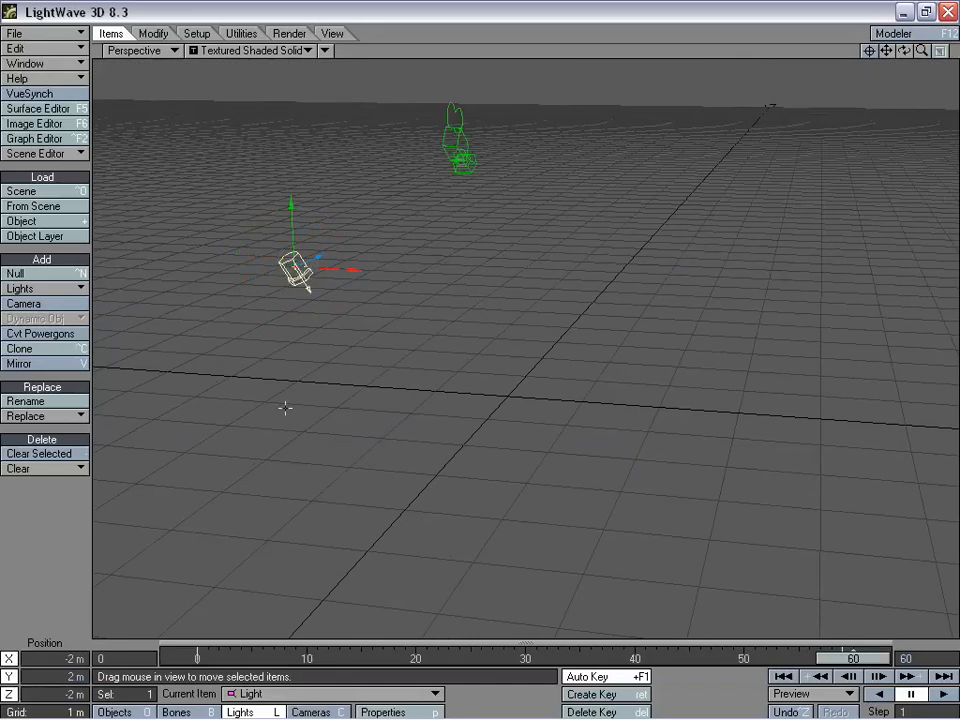
{"action": "left_click_drag", "start_coordinate": [285, 407], "coordinate": [285, 404]}
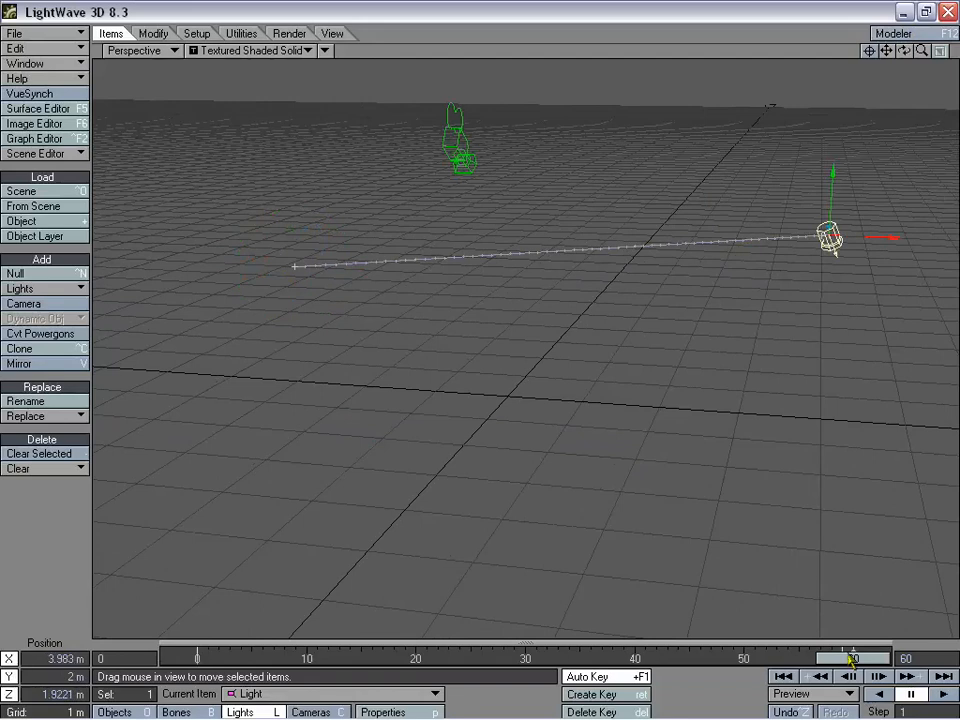
Step: Delete the light's extra key at frame 59 and rotate the light at frame 60 to a pitch of about -333°
{"action": "left_click_drag", "start_coordinate": [853, 658], "coordinate": [787, 658]}
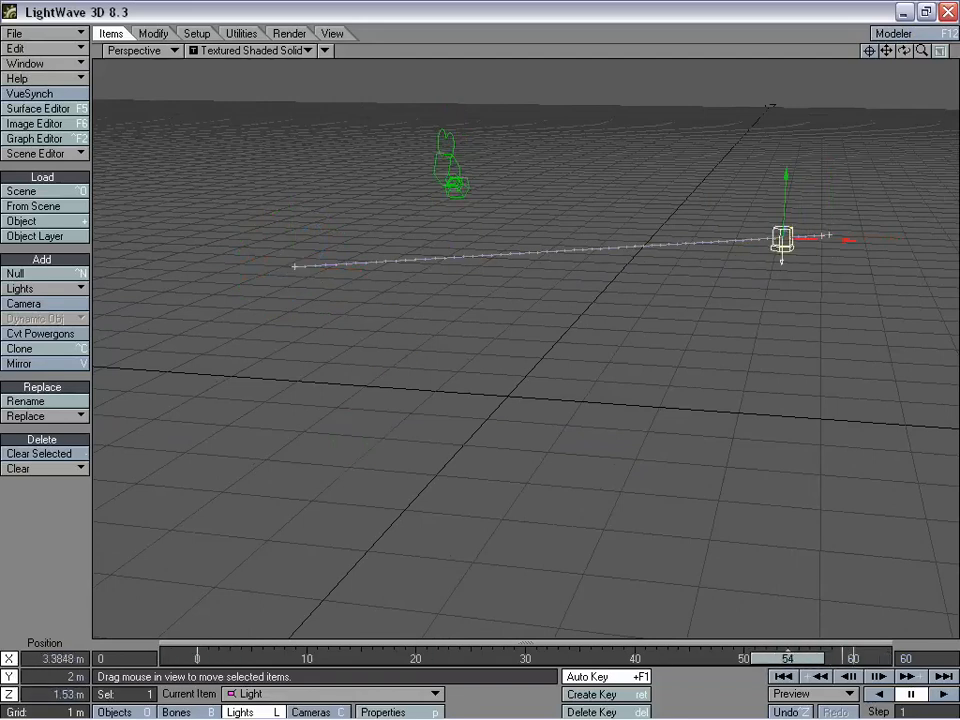
{"action": "left_click", "coordinate": [940, 694]}
{"action": "left_click", "coordinate": [922, 692]}
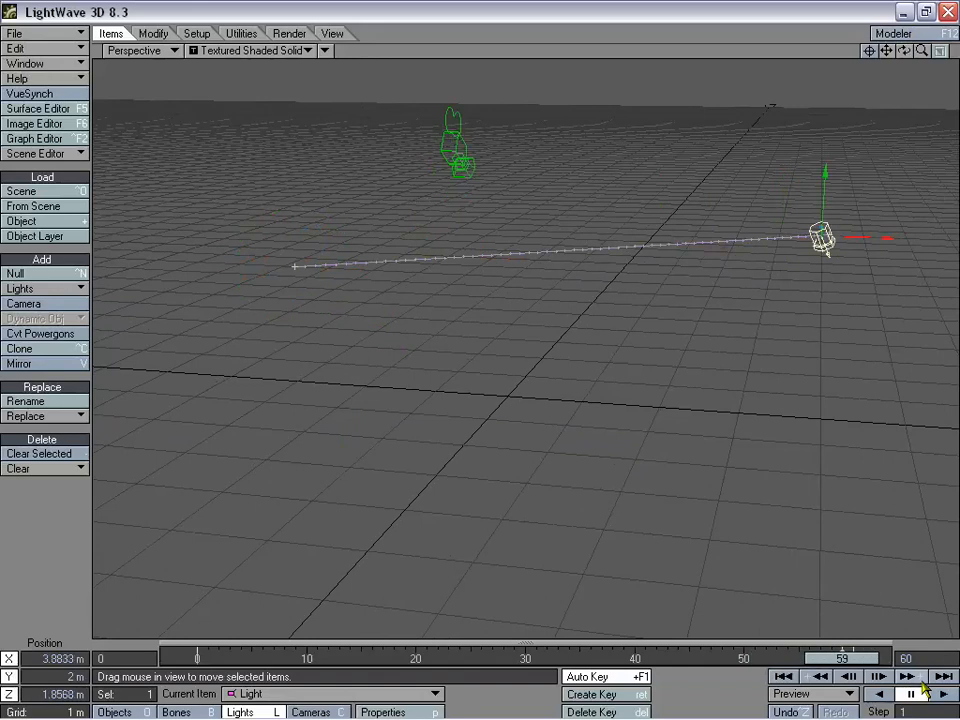
{"action": "left_click", "coordinate": [610, 712]}
{"action": "left_click", "coordinate": [706, 466]}
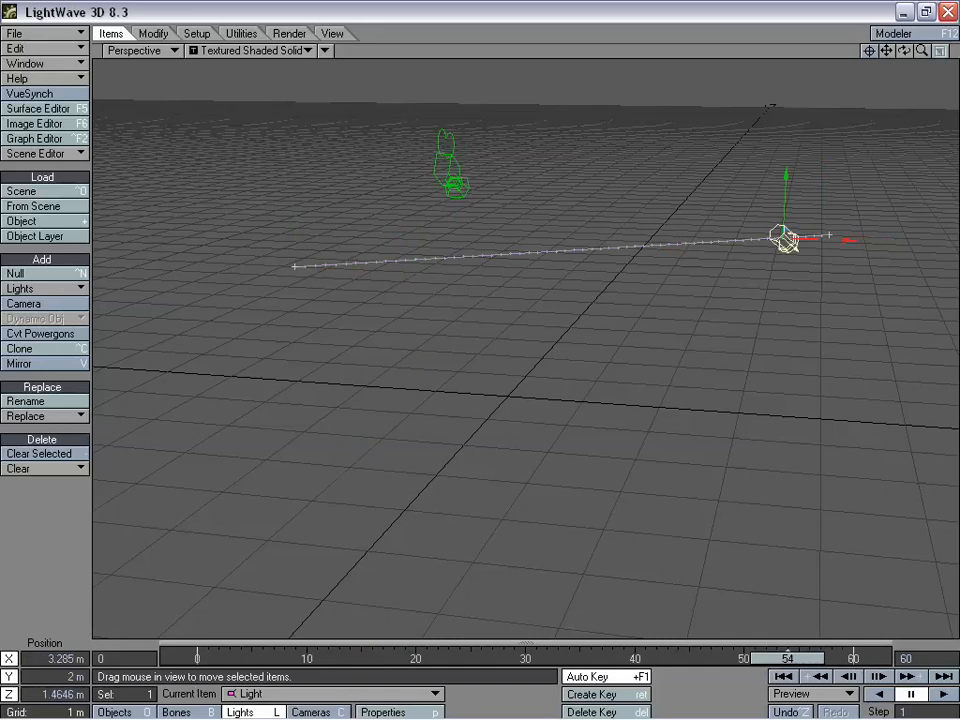
{"action": "key", "text": "y"}
{"action": "left_click_drag", "start_coordinate": [803, 199], "coordinate": [624, 182]}
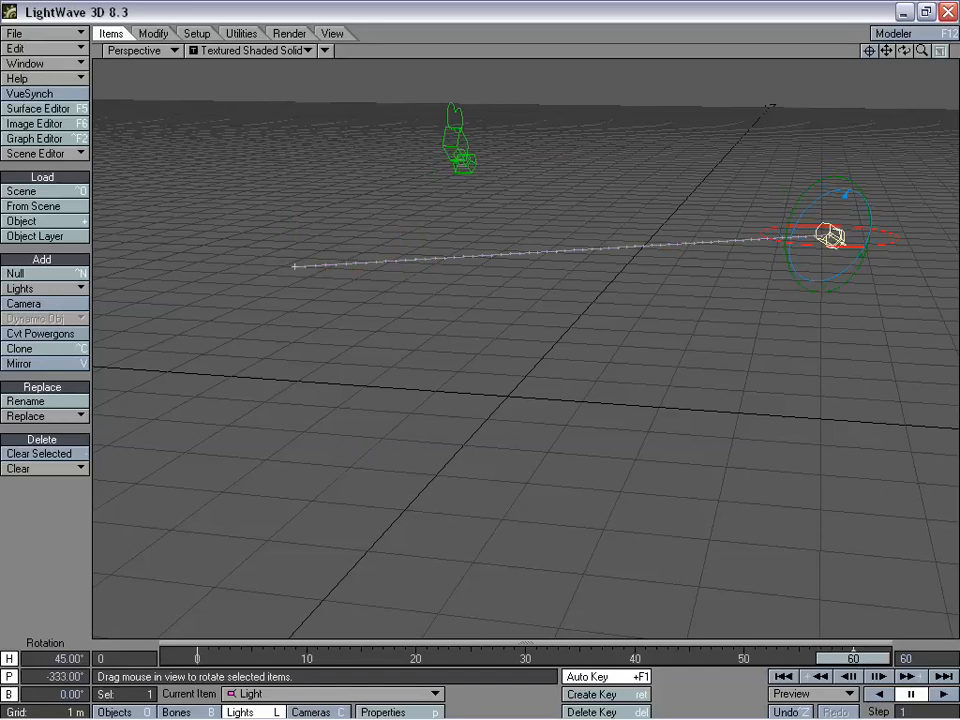
Step: Go back to frame 0, check the light's motion path through the Camera View and return to the Perspective view
{"action": "left_click_drag", "start_coordinate": [861, 665], "coordinate": [205, 658]}
{"action": "left_click", "coordinate": [132, 54]}
{"action": "left_click", "coordinate": [132, 80]}
{"action": "left_click", "coordinate": [140, 50]}
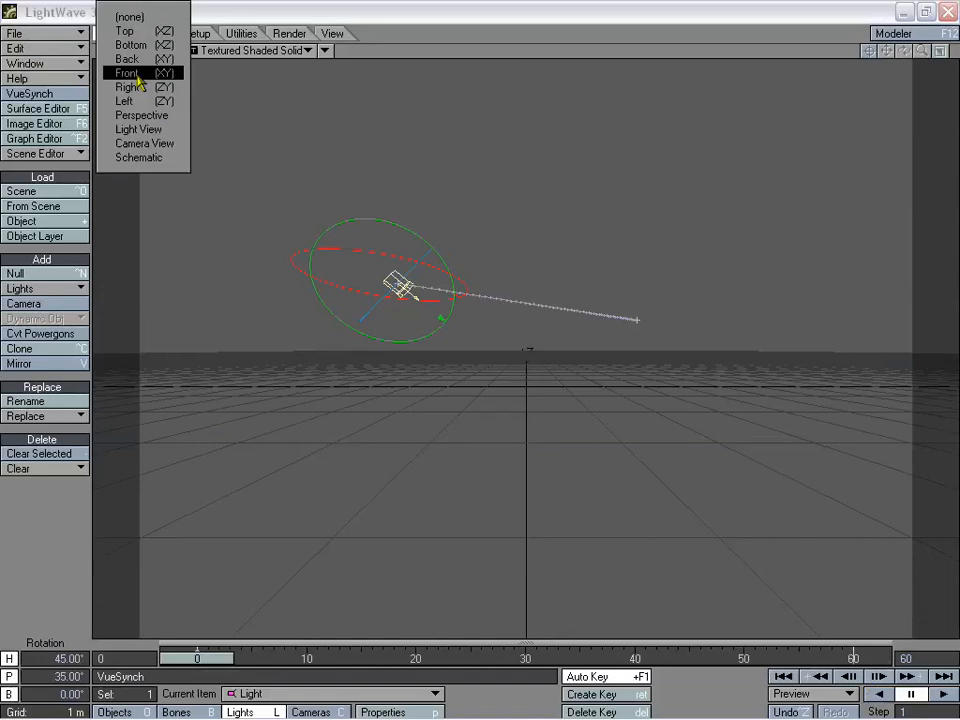
{"action": "left_click", "coordinate": [141, 114]}
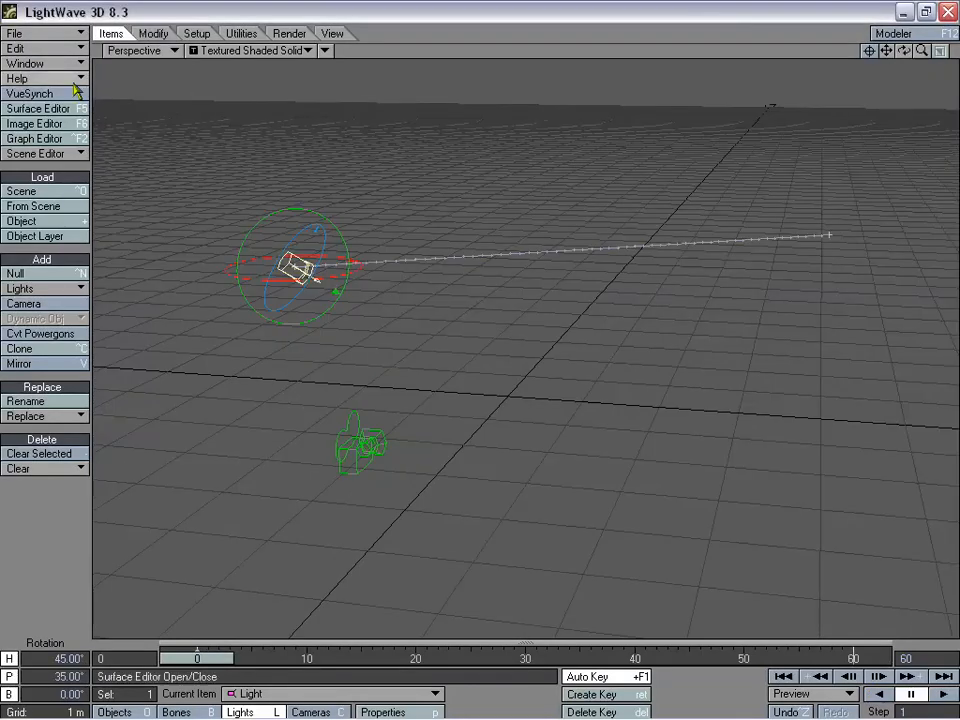
Step: Open the Vue Pro Synchronizer with VueSynch and examine its scene info and object list
{"action": "left_click", "coordinate": [30, 94]}
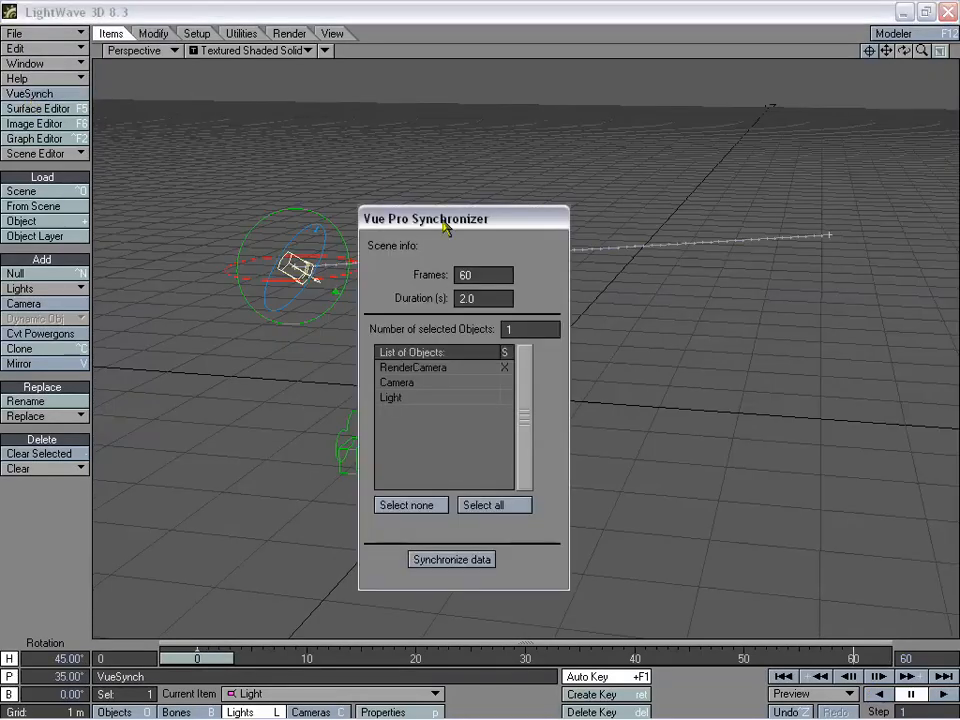
{"action": "left_click_drag", "start_coordinate": [440, 236], "coordinate": [440, 142]}
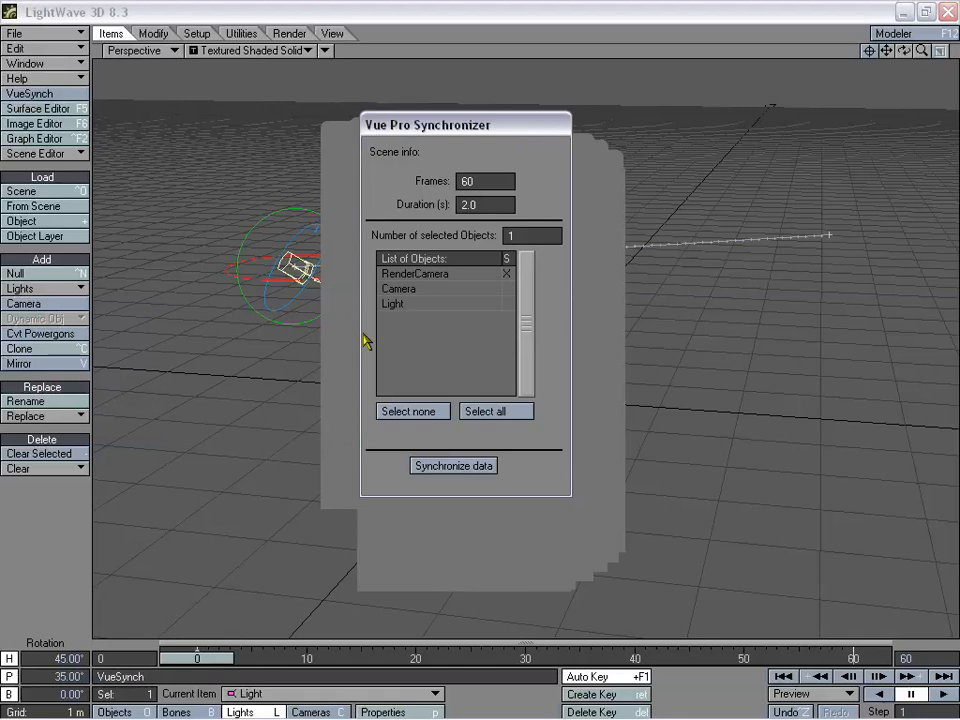
{"action": "left_click_drag", "start_coordinate": [481, 124], "coordinate": [659, 139]}
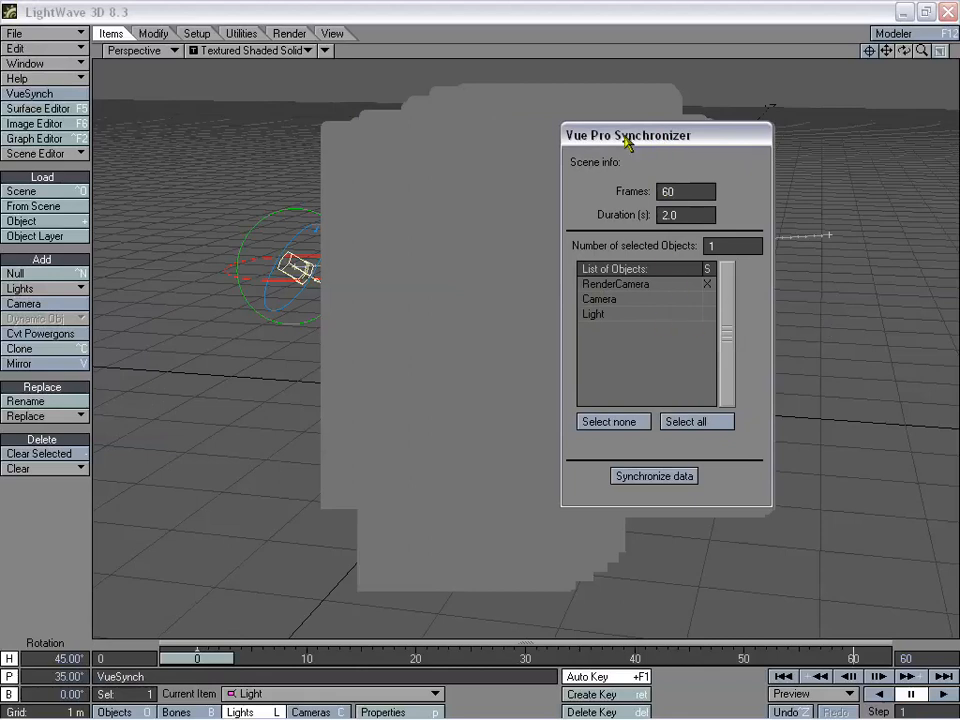
{"action": "left_click_drag", "start_coordinate": [625, 141], "coordinate": [577, 137]}
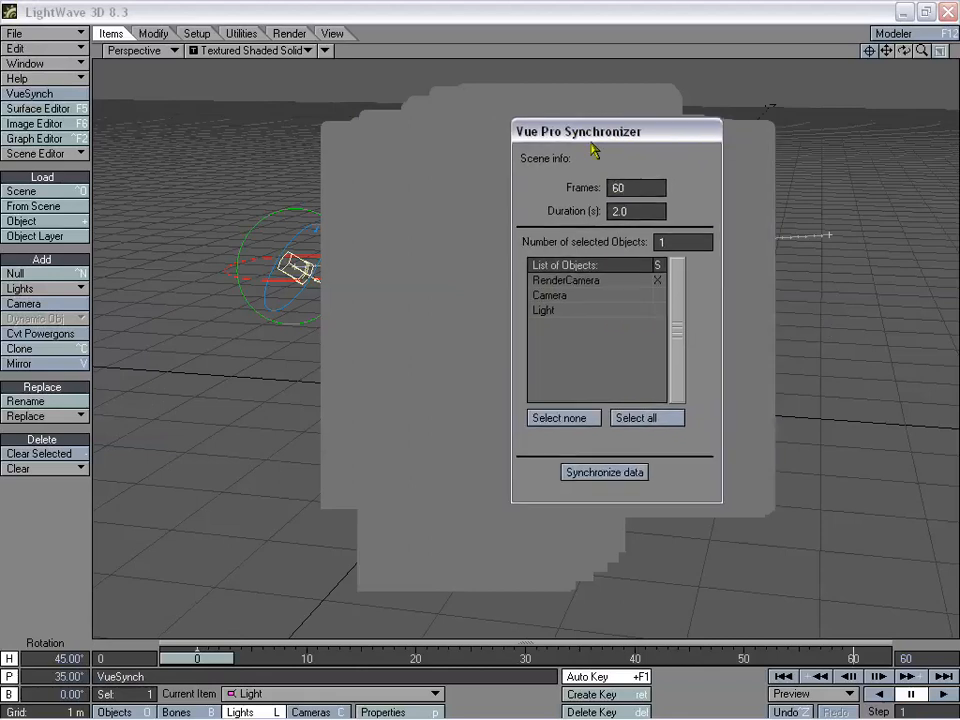
Step: Try marking the Camera and the Light for synchronization, leave only the Light added, and close the synchronizer without synchronizing
{"action": "left_click", "coordinate": [658, 295]}
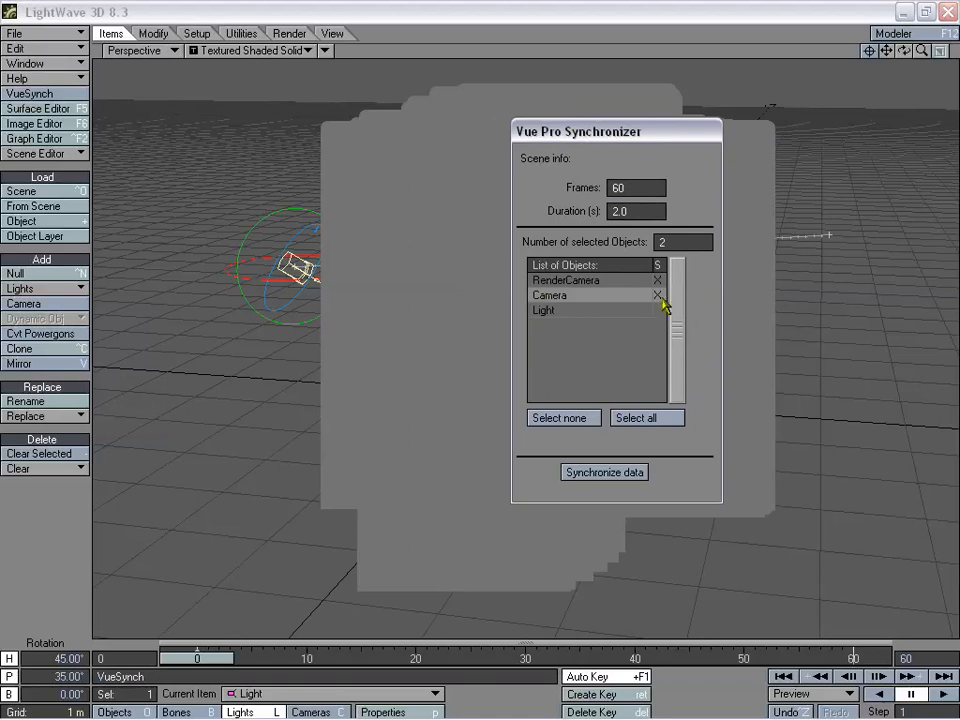
{"action": "left_click", "coordinate": [658, 295]}
{"action": "left_click_drag", "start_coordinate": [583, 131], "coordinate": [506, 128]}
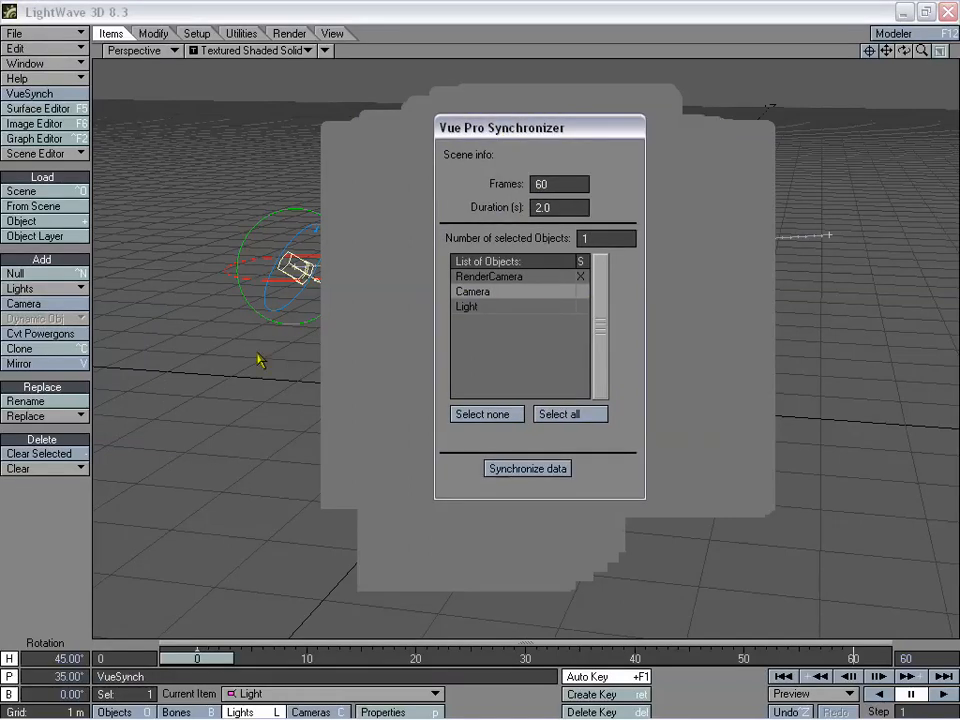
{"action": "left_click", "coordinate": [581, 306]}
{"action": "left_click_drag", "start_coordinate": [550, 128], "coordinate": [457, 133]}
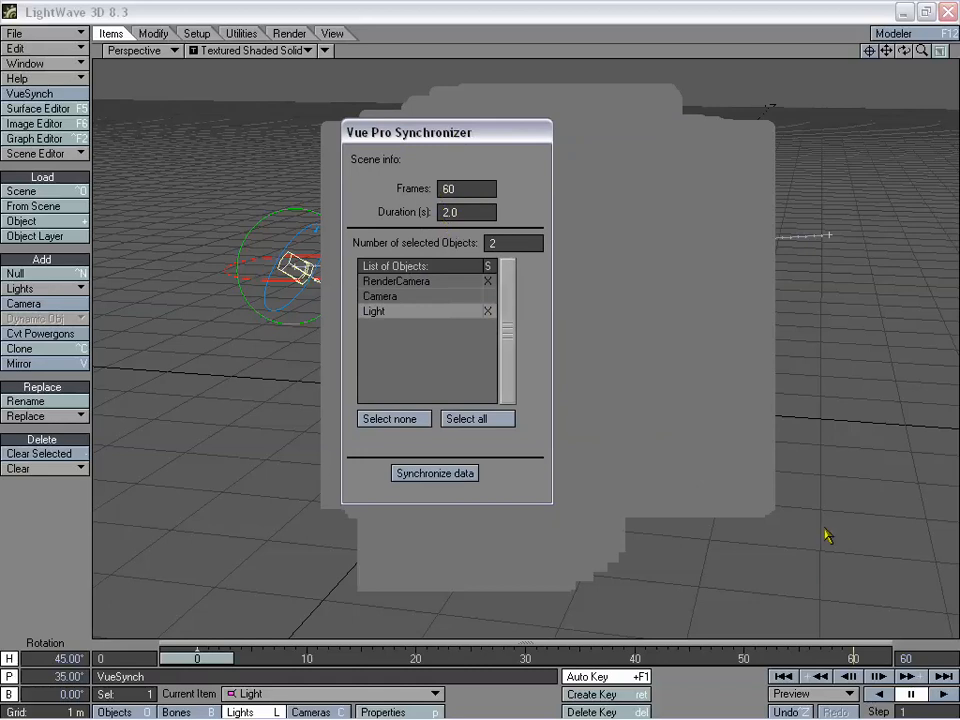
{"action": "key", "text": "Escape"}
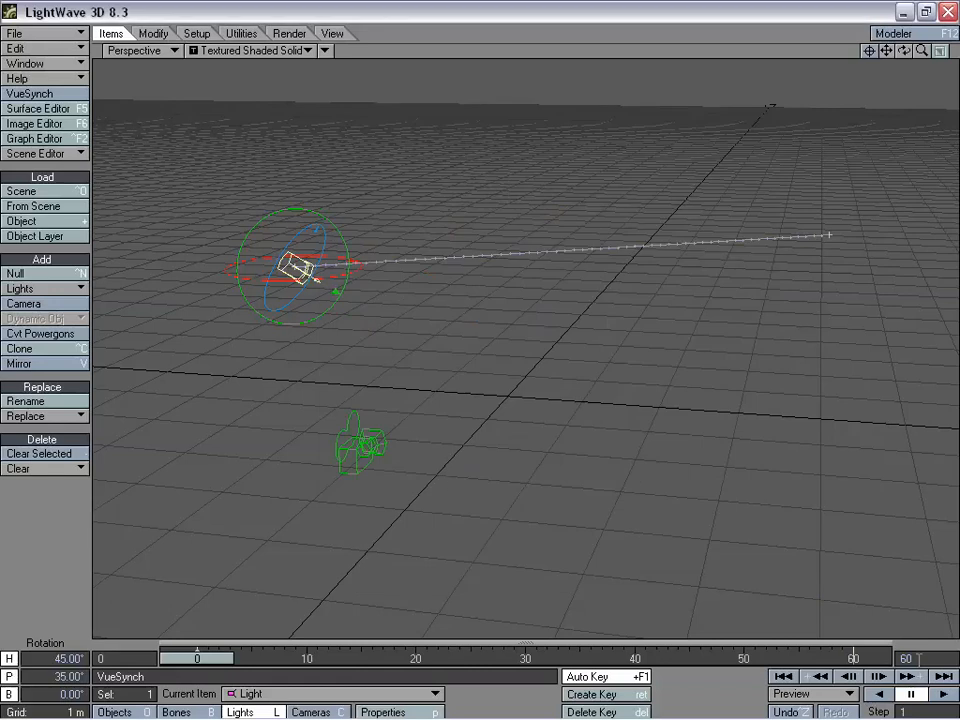
Step: Set the timeline's end frame to 150 and check the frame count in the Vue Pro Synchronizer
{"action": "type", "text": "500"}
{"action": "key", "text": "Return"}
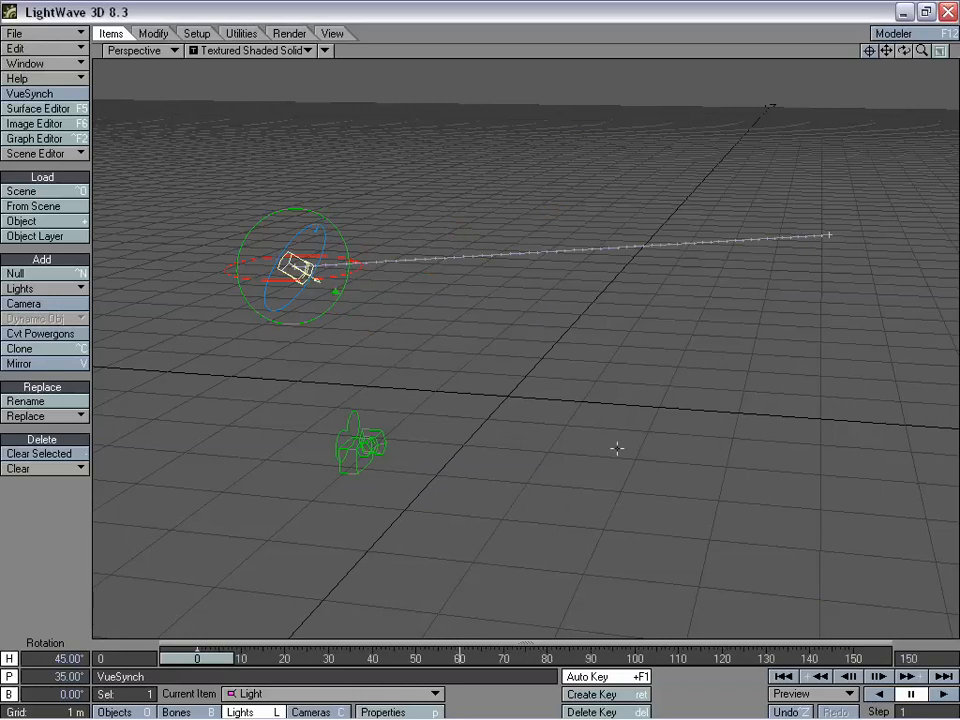
{"action": "left_click", "coordinate": [50, 93]}
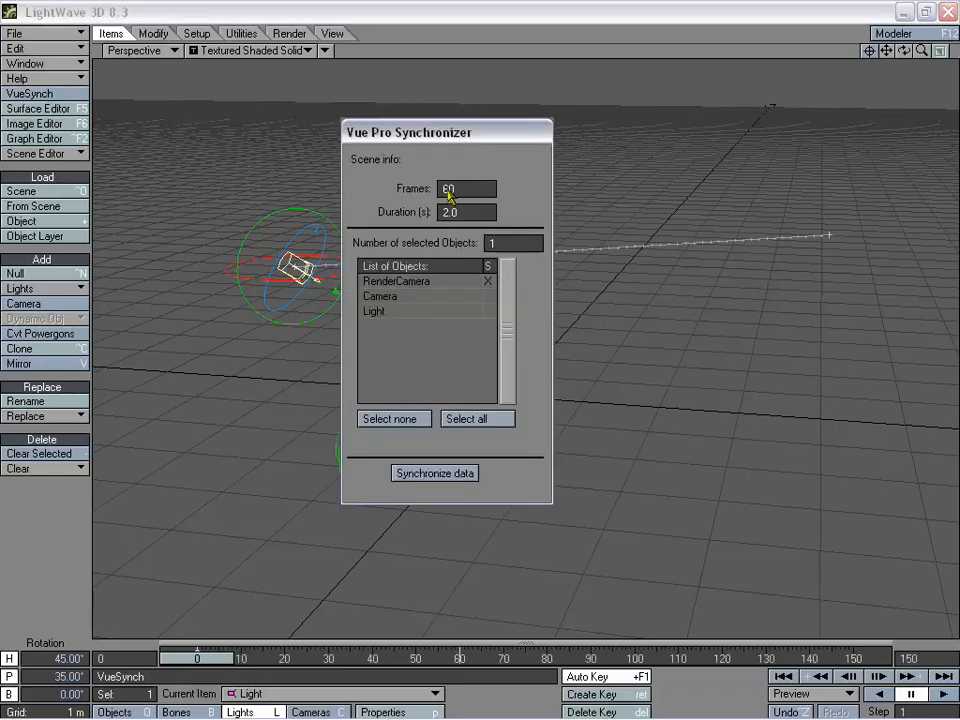
{"action": "key", "text": "Escape"}
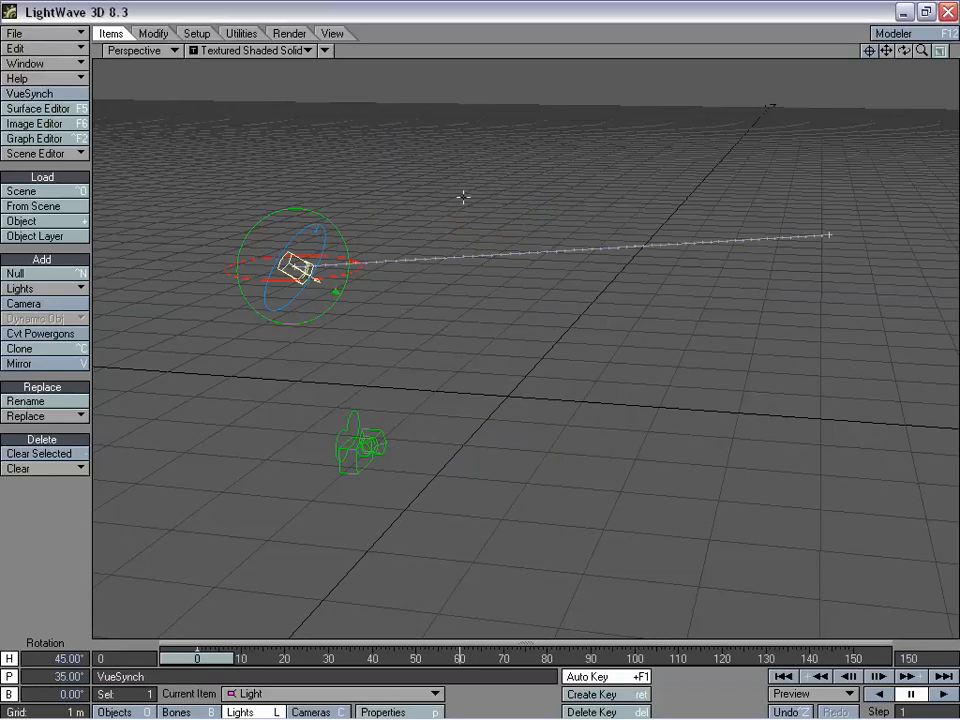
Step: Set the last frame to render to 150 in the Render Options and close them
{"action": "left_click", "coordinate": [468, 191], "text": "ctrl+shift"}
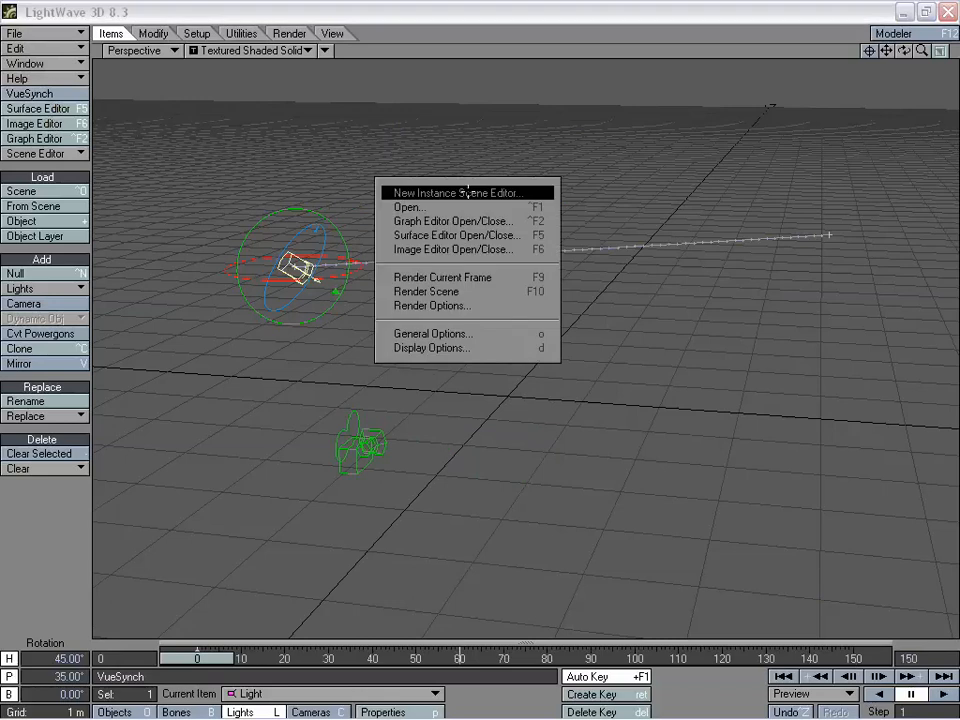
{"action": "left_click", "coordinate": [477, 306]}
{"action": "left_click_drag", "start_coordinate": [779, 91], "coordinate": [702, 134]}
{"action": "left_click_drag", "start_coordinate": [760, 181], "coordinate": [567, 198]}
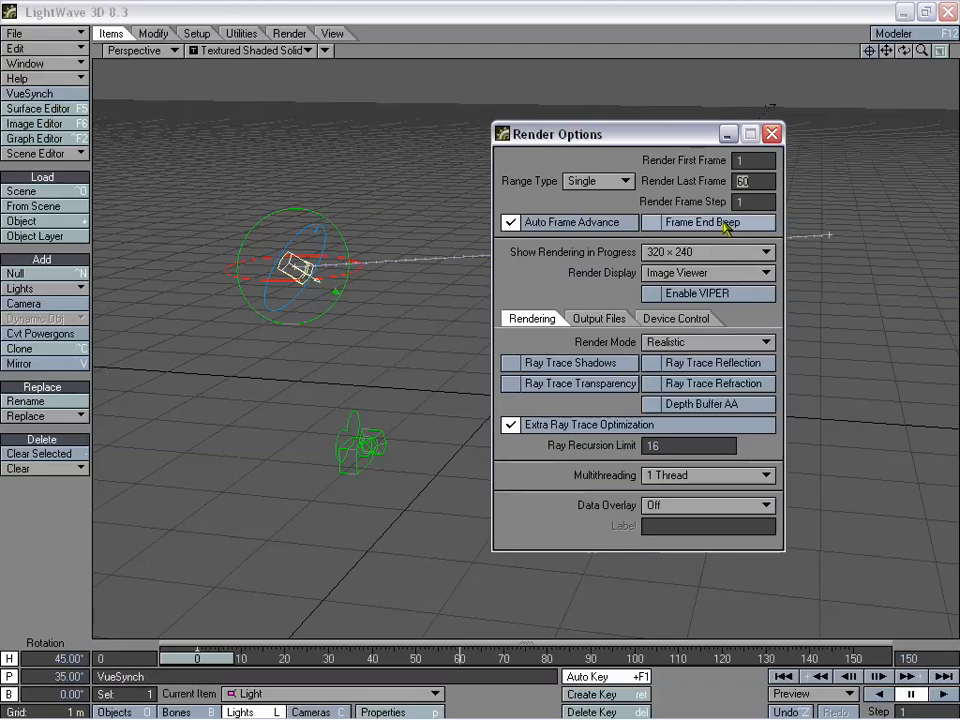
{"action": "type", "text": "01"}
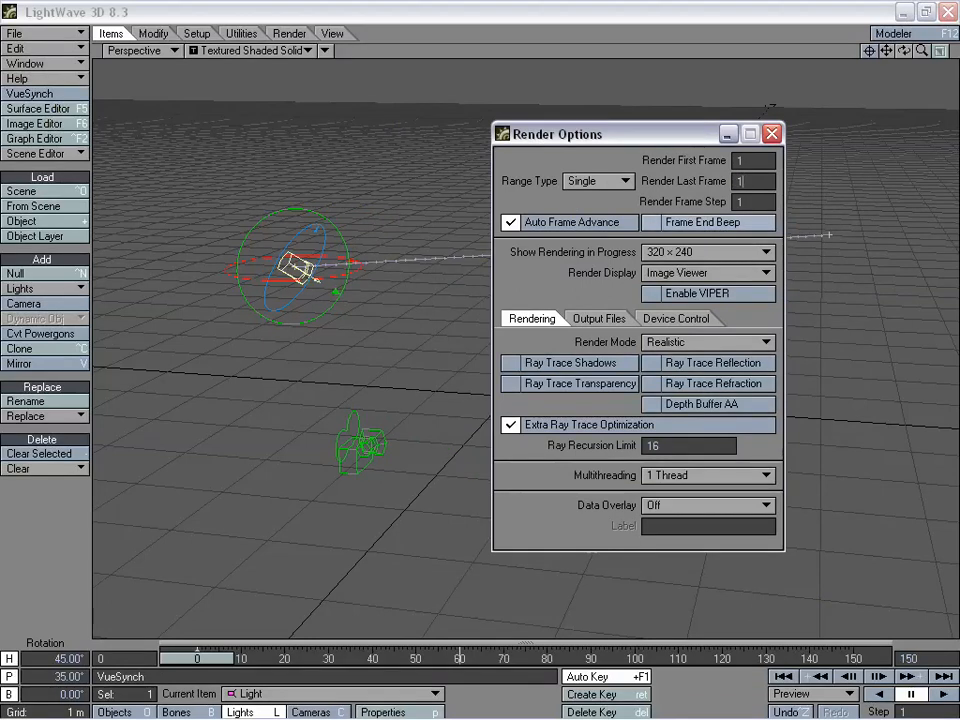
{"action": "left_click", "coordinate": [771, 133]}
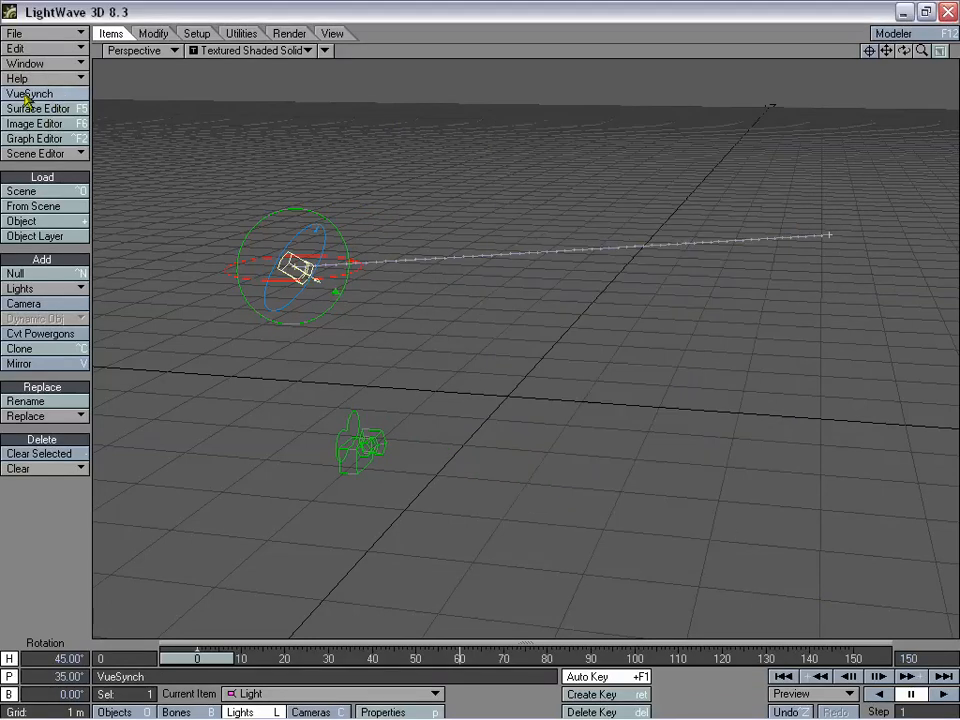
Step: Reopen the Vue Pro Synchronizer to read the scene's frames and duration, and close it without synchronizing
{"action": "left_click", "coordinate": [40, 93]}
{"action": "left_click_drag", "start_coordinate": [478, 127], "coordinate": [489, 135]}
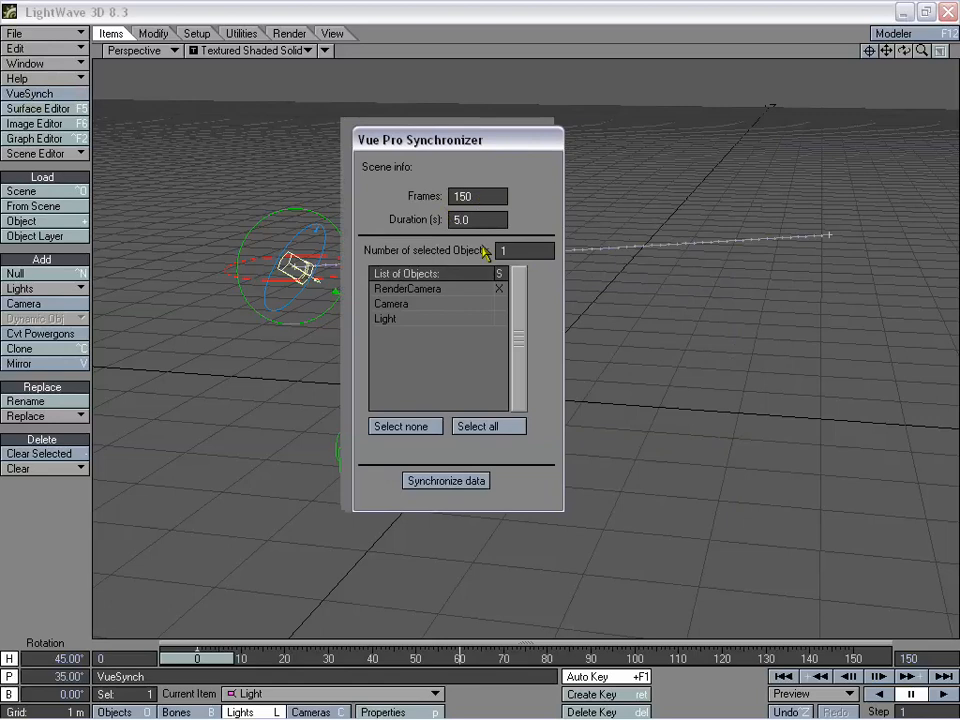
{"action": "key", "text": "Escape"}
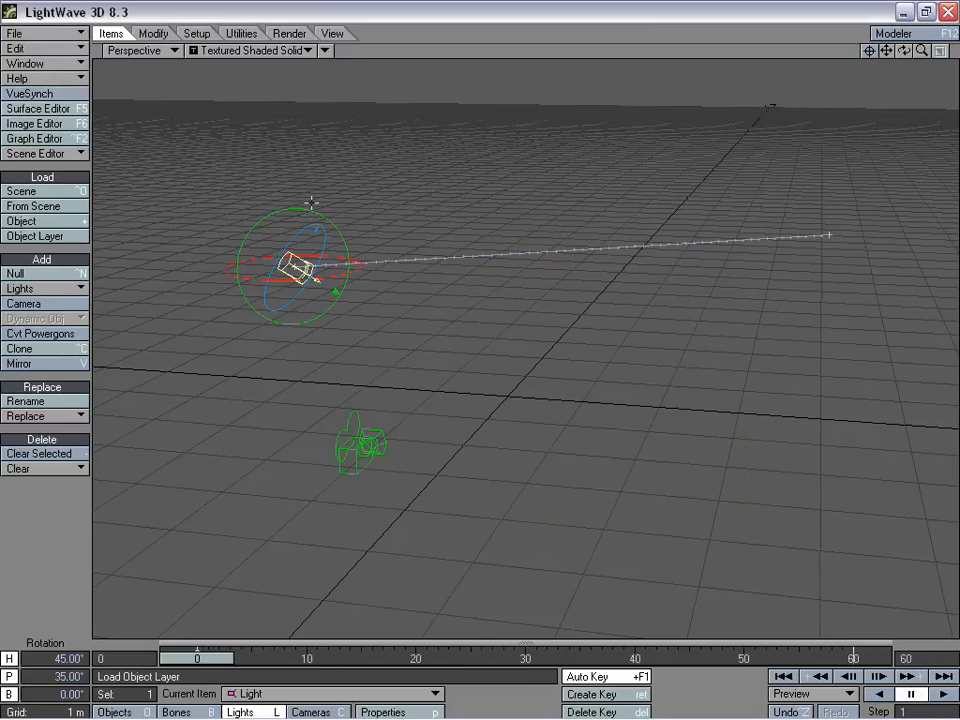
Step: Set the last frame to render to 60 in the Render Options and close them
{"action": "left_click", "coordinate": [350, 204], "text": "ctrl+shift"}
{"action": "left_click", "coordinate": [358, 206]}
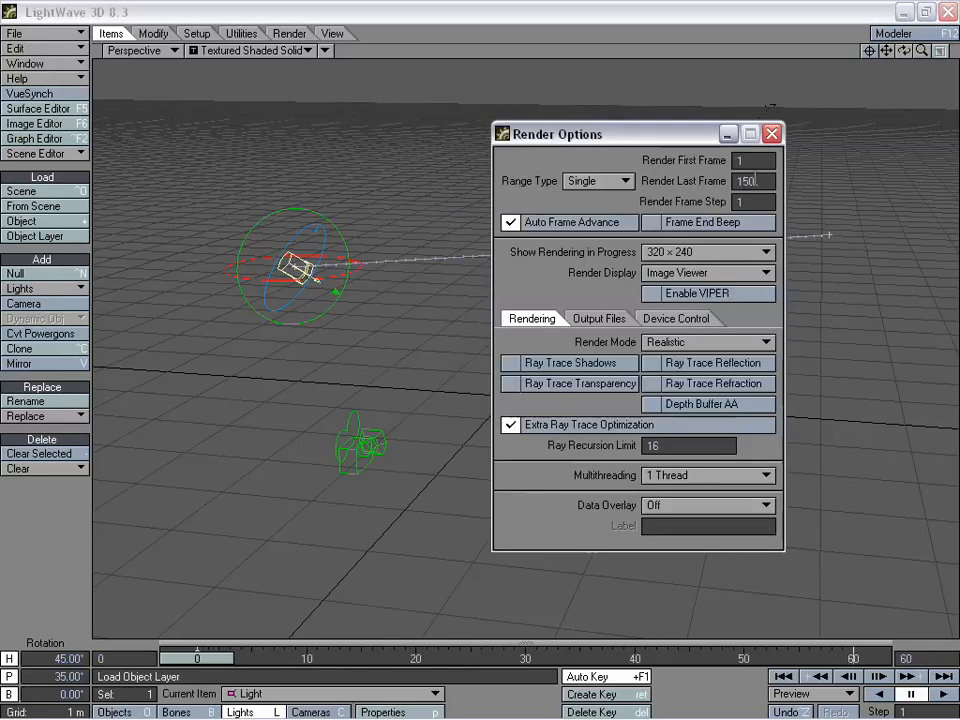
{"action": "left_click_drag", "start_coordinate": [756, 181], "coordinate": [672, 172]}
{"action": "type", "text": "60"}
{"action": "left_click", "coordinate": [772, 133]}
Step: Add the Light to the objects selected in the Vue Pro Synchronizer, synchronize the data, and close the synchronizer
{"action": "left_click", "coordinate": [45, 90]}
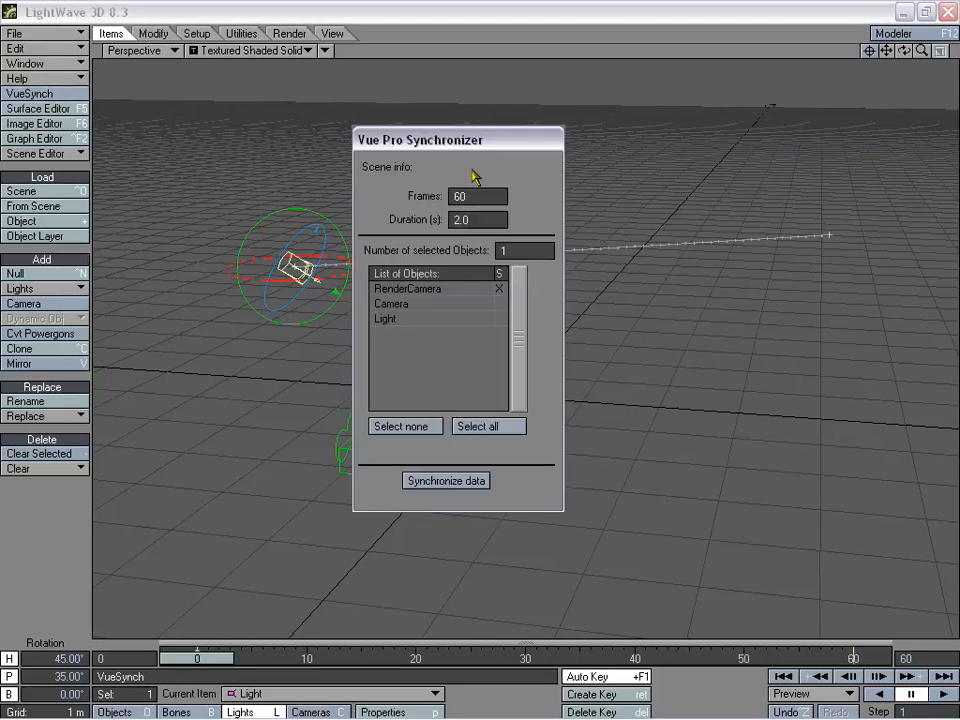
{"action": "left_click", "coordinate": [573, 311]}
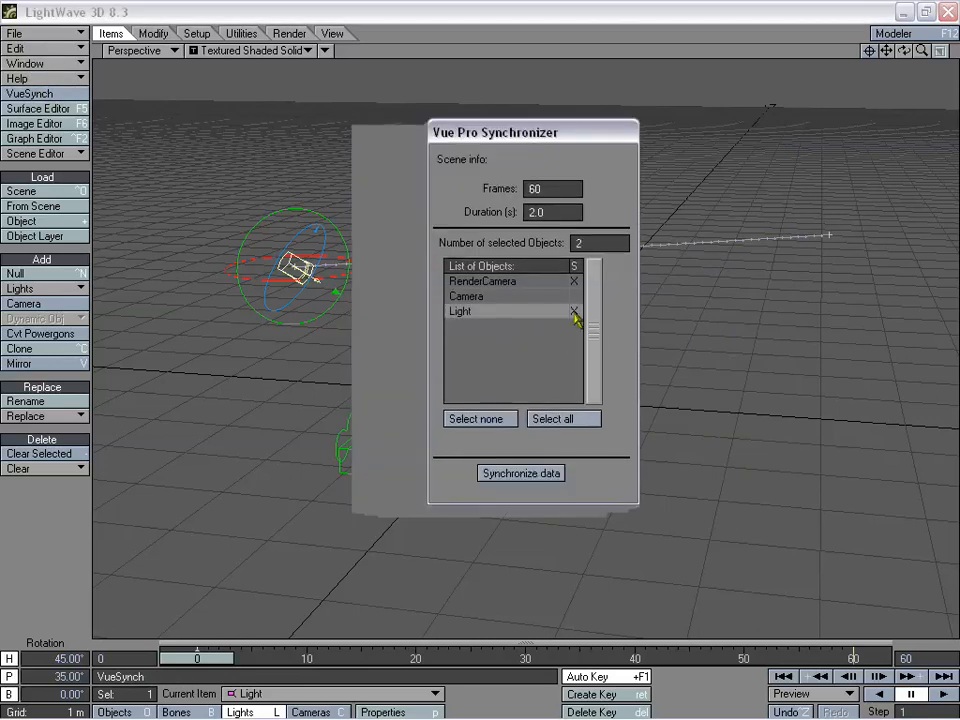
{"action": "left_click", "coordinate": [520, 473]}
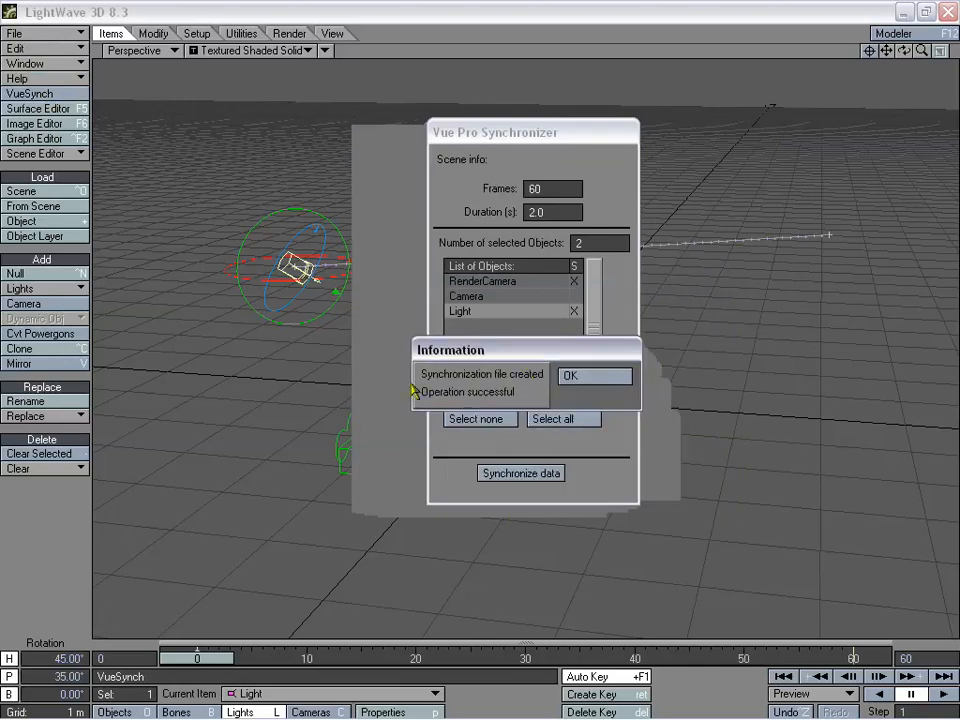
{"action": "left_click", "coordinate": [600, 377]}
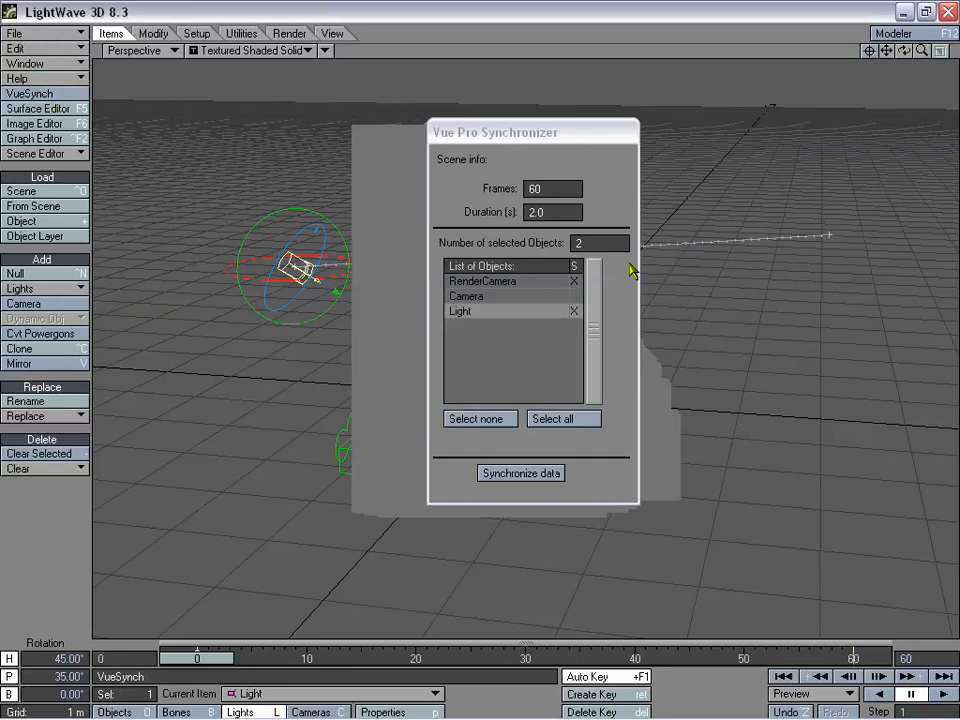
{"action": "left_click", "coordinate": [545, 140]}
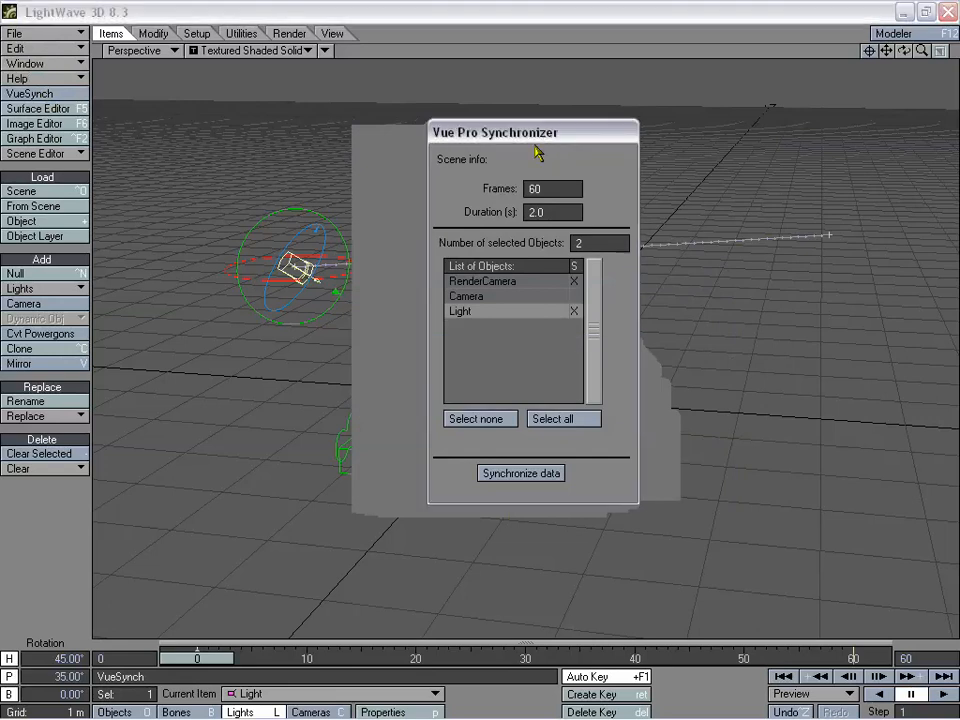
{"action": "key", "text": "Escape"}
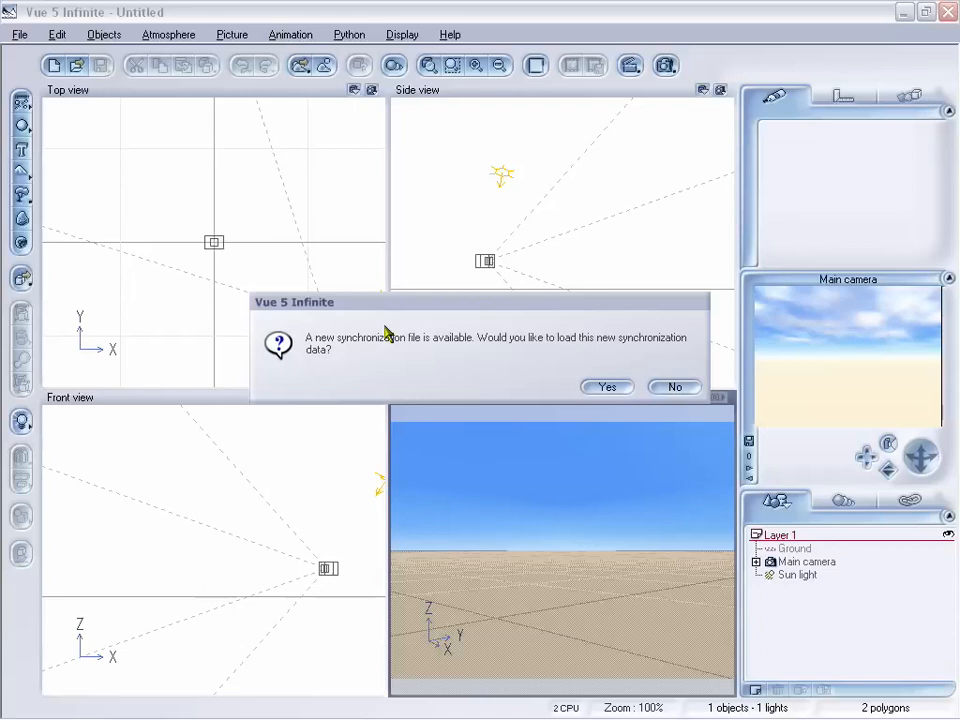
Step: Switch to Vue 5 Infinite, load the new synchronization data, and display the animation timeline
{"action": "left_click_drag", "start_coordinate": [400, 305], "coordinate": [389, 302]}
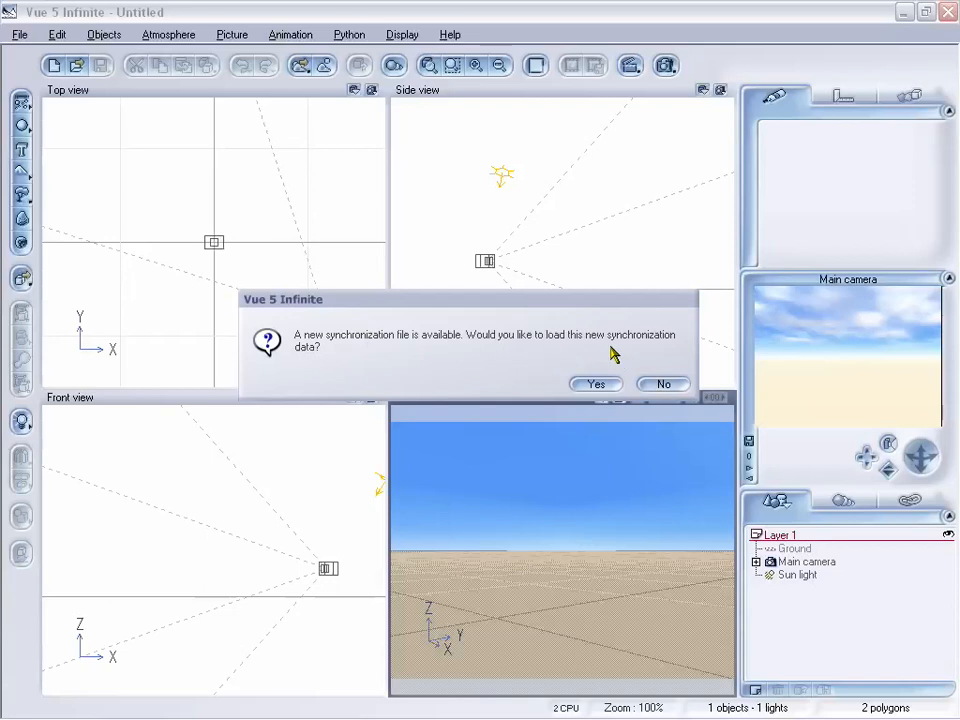
{"action": "left_click", "coordinate": [592, 387]}
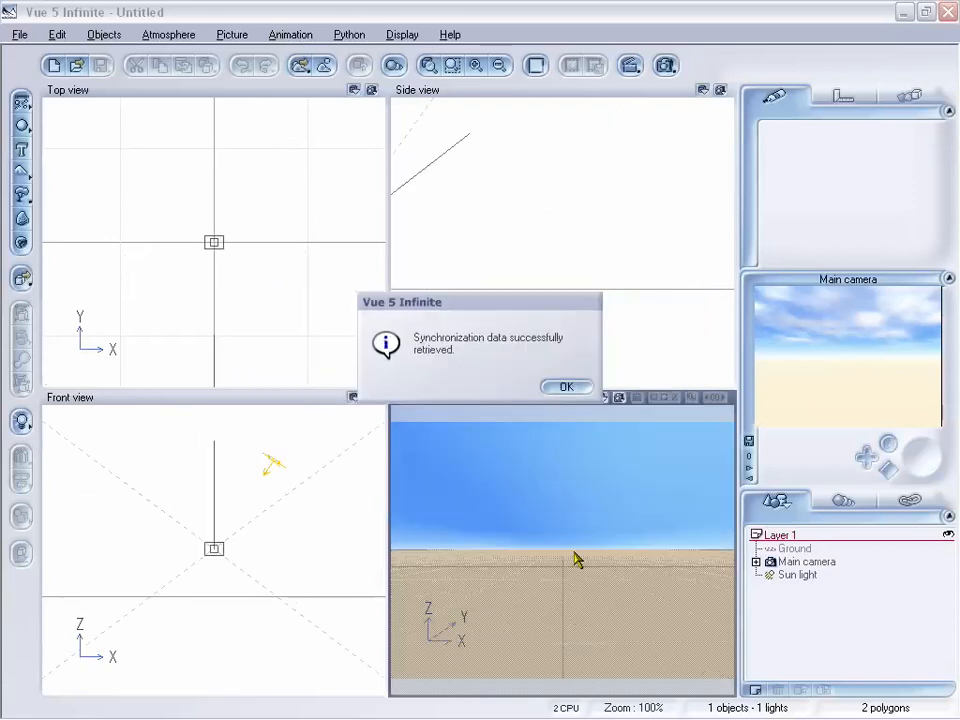
{"action": "left_click", "coordinate": [562, 390]}
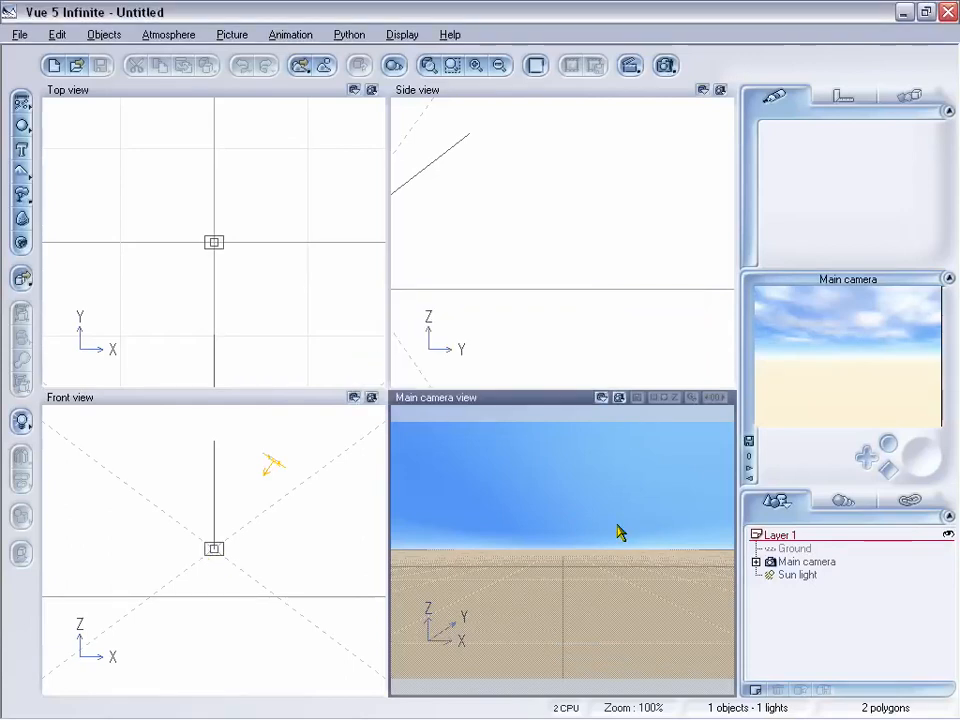
{"action": "left_click", "coordinate": [288, 34]}
{"action": "left_click", "coordinate": [295, 57]}
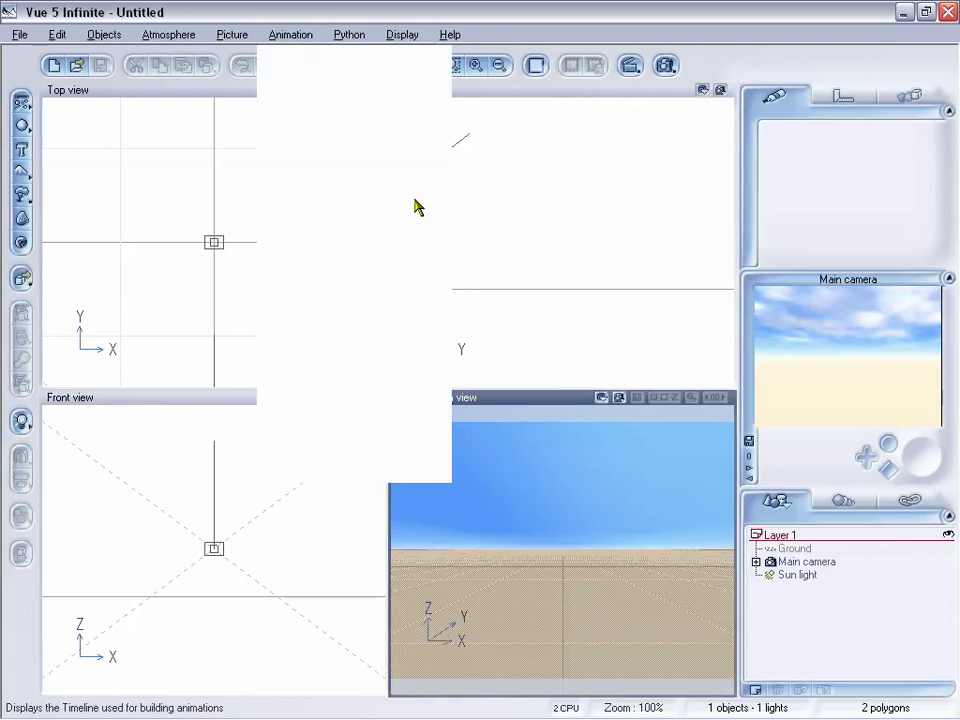
{"action": "left_click_drag", "start_coordinate": [247, 655], "coordinate": [257, 632]}
Step: Select the sun light, move the timeline to frame 4, and turn off its Point at camera option
{"action": "left_click", "coordinate": [275, 423]}
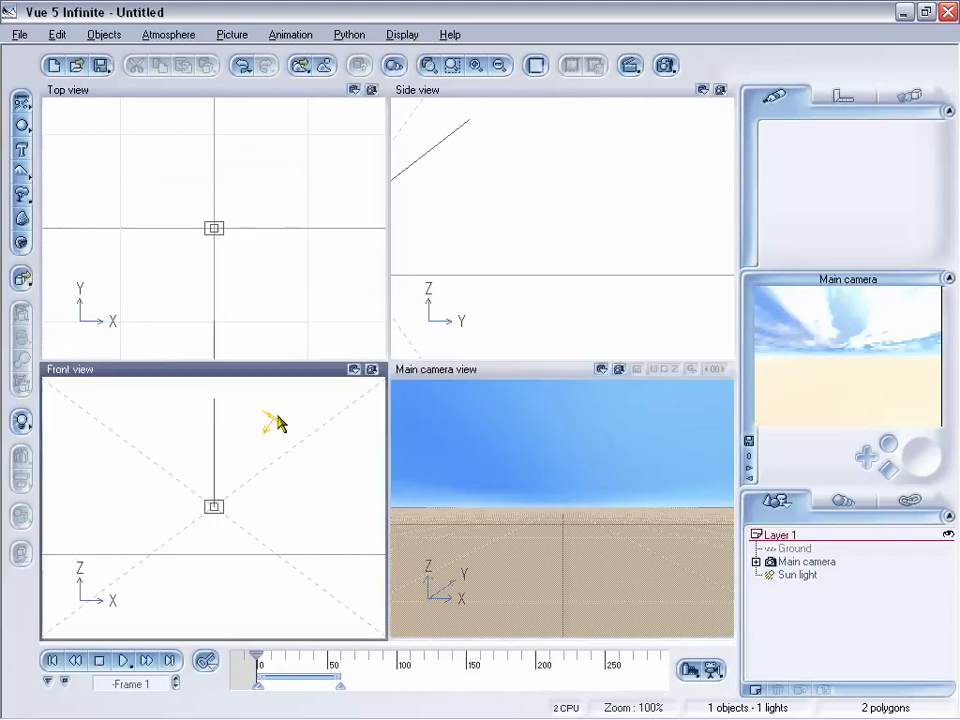
{"action": "left_click", "coordinate": [271, 425]}
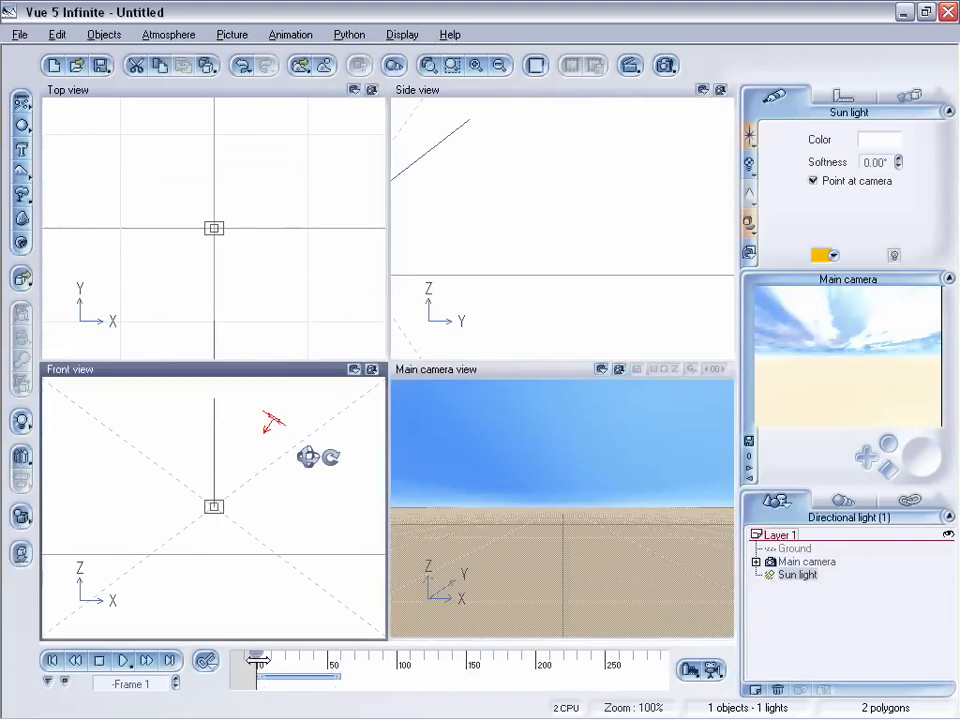
{"action": "mouse_move", "coordinate": [258, 656]}
{"action": "left_mouse_down"}
{"action": "mouse_move", "coordinate": [279, 657]}
{"action": "mouse_move", "coordinate": [266, 657]}
{"action": "left_mouse_up"}
{"action": "left_click", "coordinate": [813, 181]}
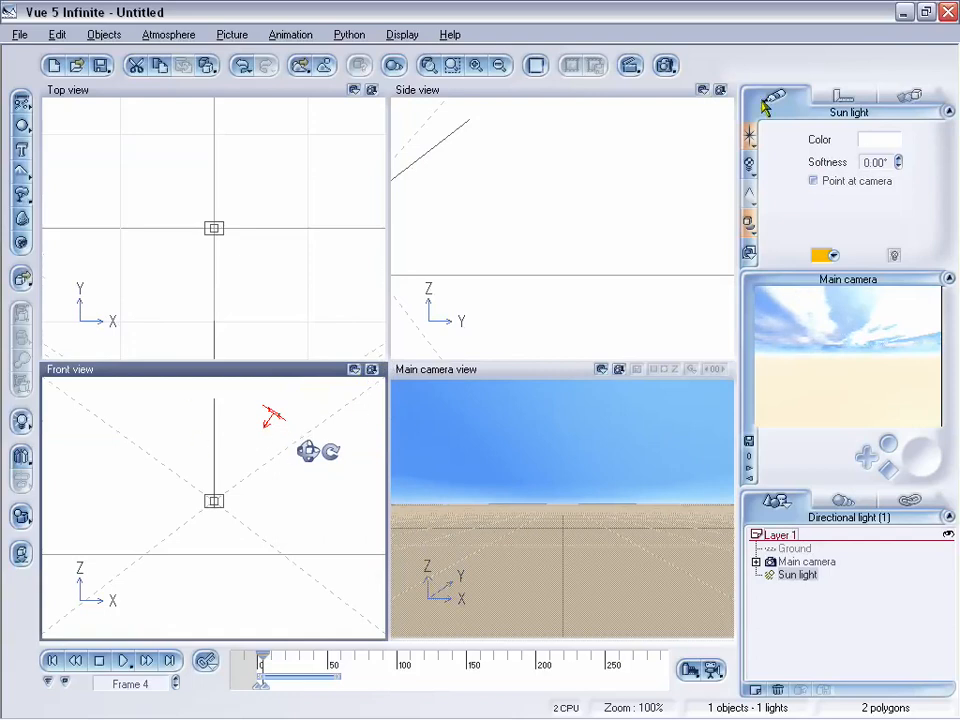
Step: Set the sun light's motion to Synchronized and synchronize it with Light
{"action": "left_click", "coordinate": [915, 97]}
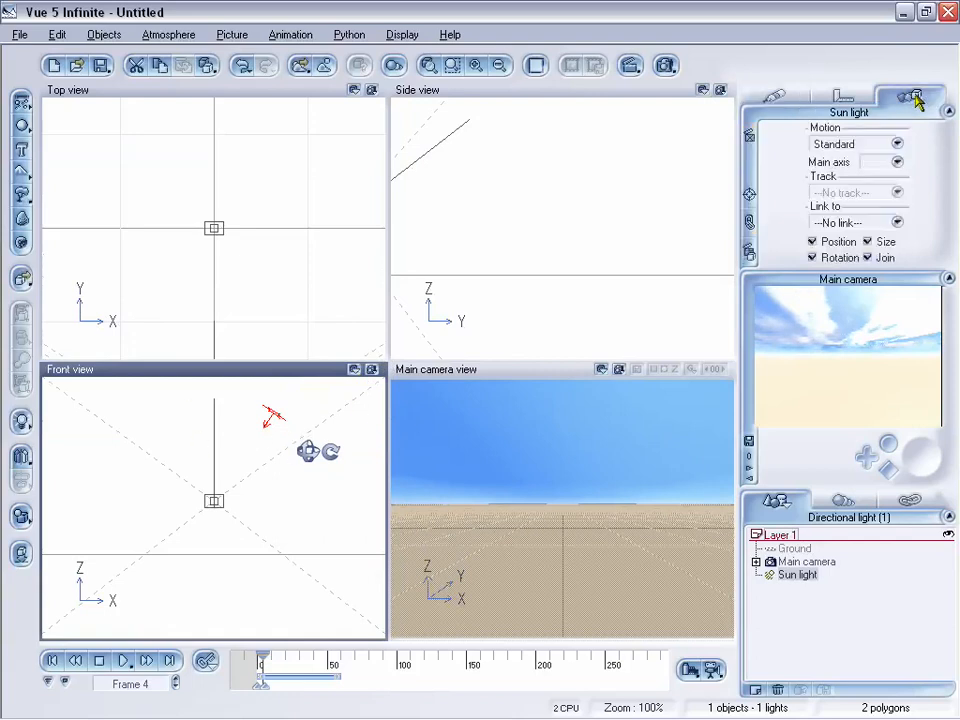
{"action": "left_click", "coordinate": [835, 146]}
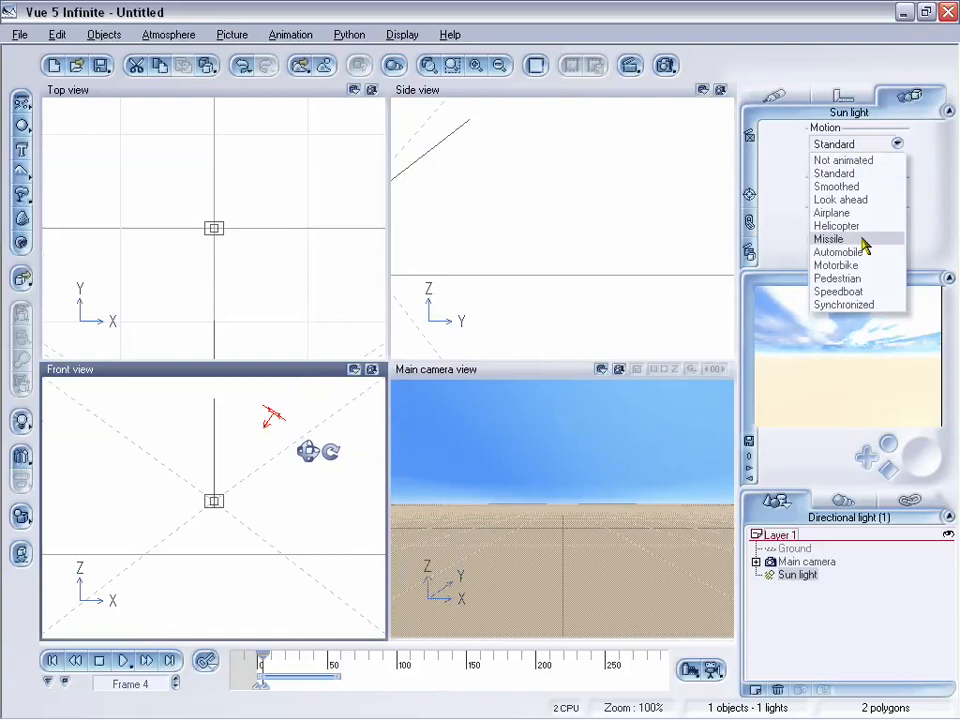
{"action": "left_click", "coordinate": [820, 305]}
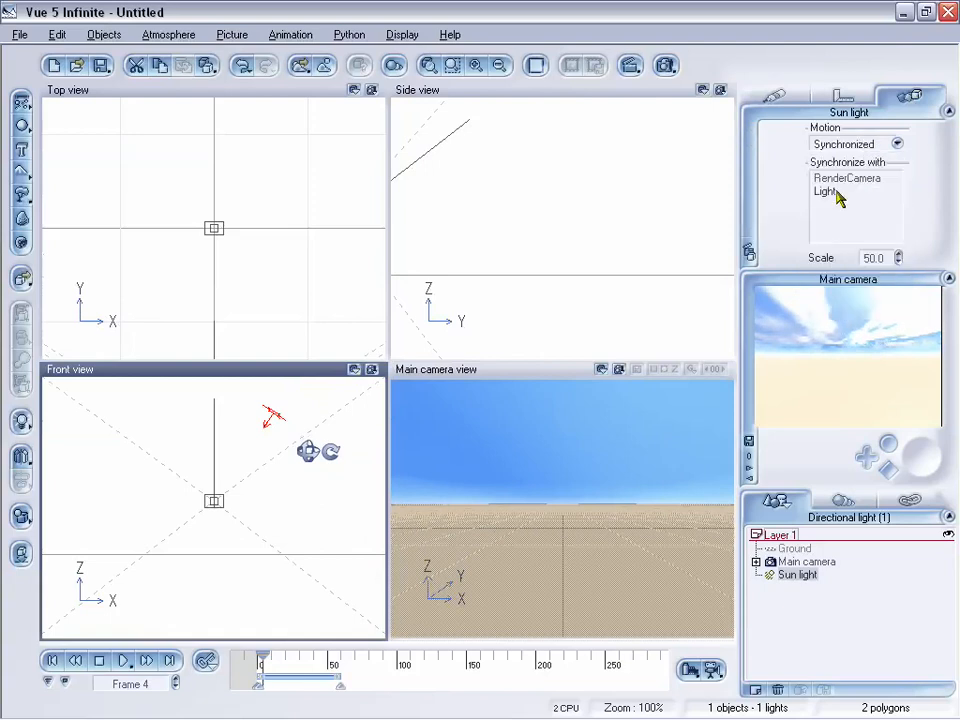
{"action": "left_click", "coordinate": [837, 195]}
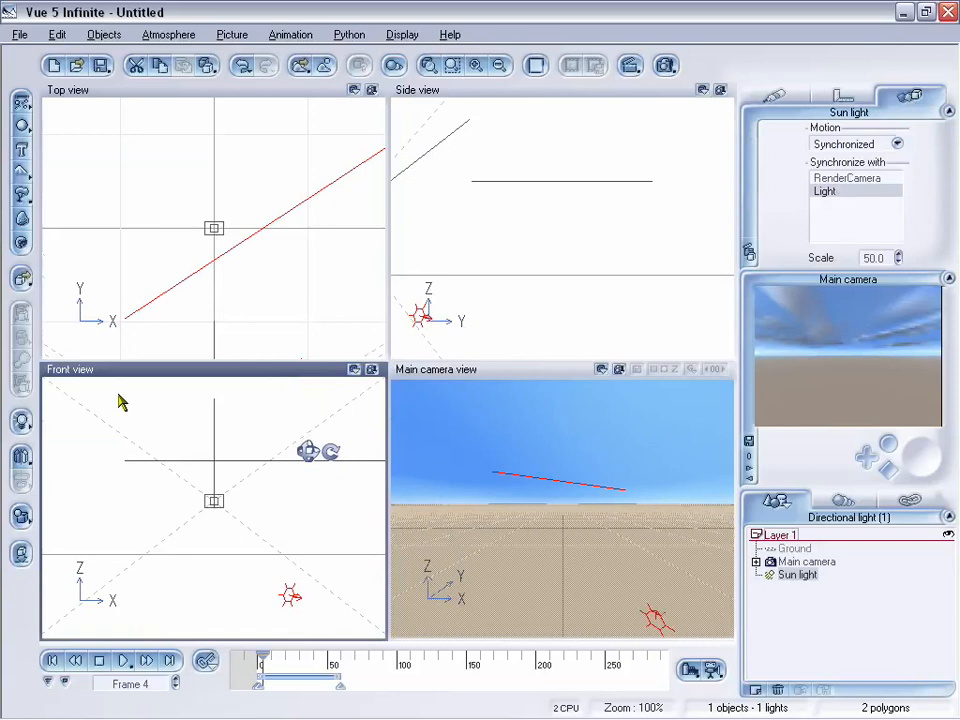
Step: Scrub the timeline to frame 12 to check the synchronized motion of the sun light and camera
{"action": "left_click", "coordinate": [260, 660]}
{"action": "mouse_move", "coordinate": [260, 660]}
{"action": "left_mouse_down"}
{"action": "mouse_move", "coordinate": [338, 655]}
{"action": "mouse_move", "coordinate": [258, 657]}
{"action": "mouse_move", "coordinate": [328, 657]}
{"action": "mouse_move", "coordinate": [302, 655]}
{"action": "mouse_move", "coordinate": [297, 640]}
{"action": "mouse_move", "coordinate": [294, 660]}
{"action": "mouse_move", "coordinate": [268, 655]}
{"action": "left_mouse_up"}
{"action": "mouse_move", "coordinate": [268, 655]}
{"action": "left_mouse_down"}
{"action": "mouse_move", "coordinate": [341, 655]}
{"action": "mouse_move", "coordinate": [273, 655]}
{"action": "left_mouse_up"}
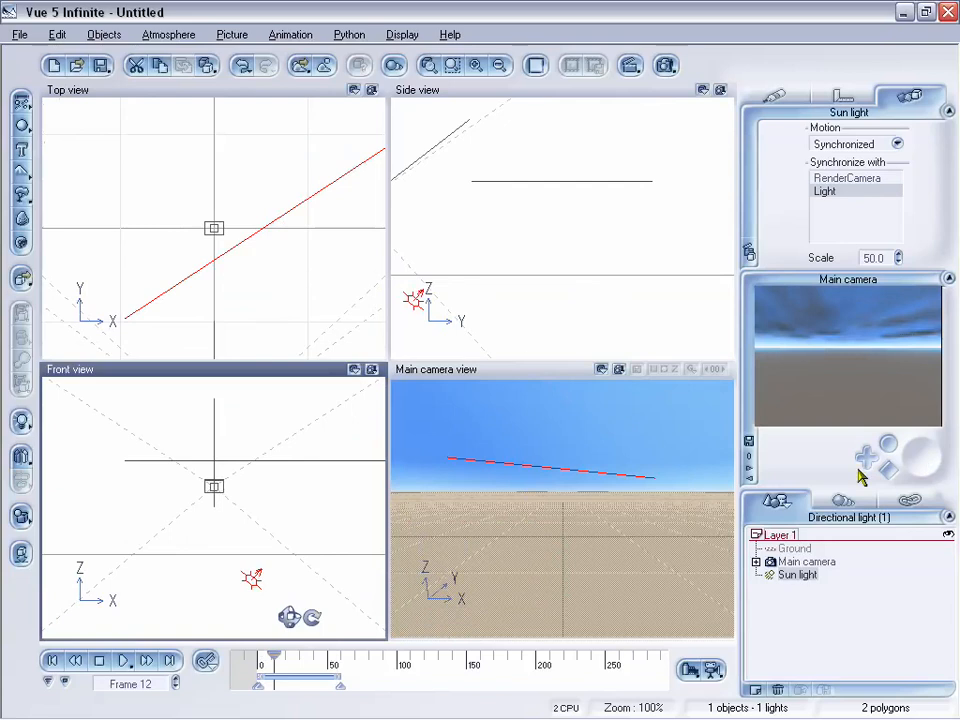
{"action": "left_click", "coordinate": [620, 515]}
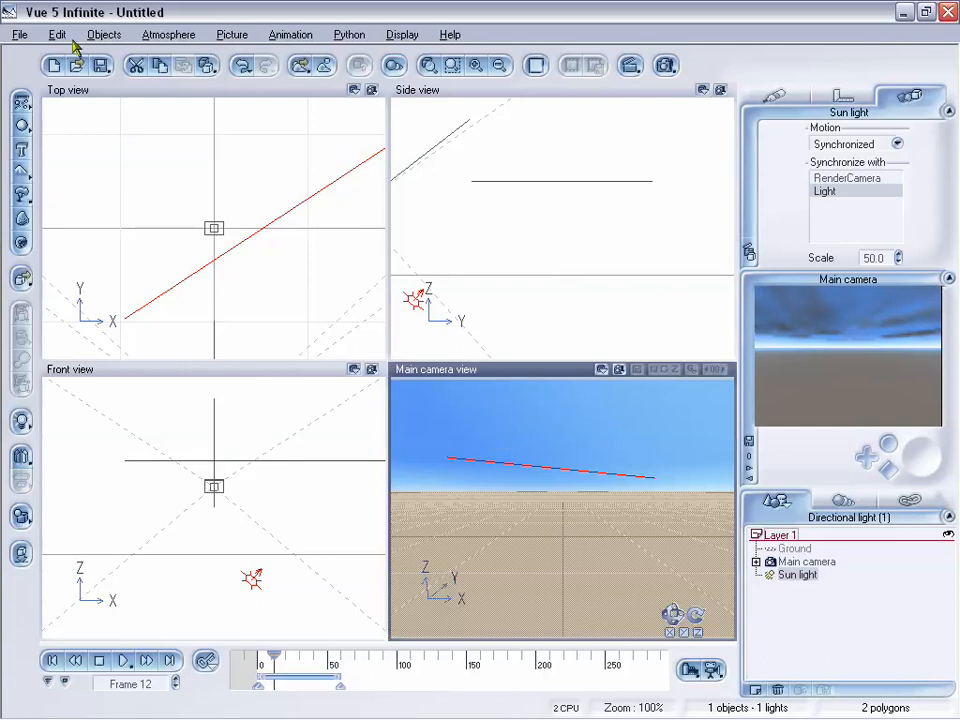
Step: Create a new scene with the Clear Spring atmosphere, discarding the changes to the current one
{"action": "left_click", "coordinate": [20, 34]}
{"action": "left_click", "coordinate": [28, 50]}
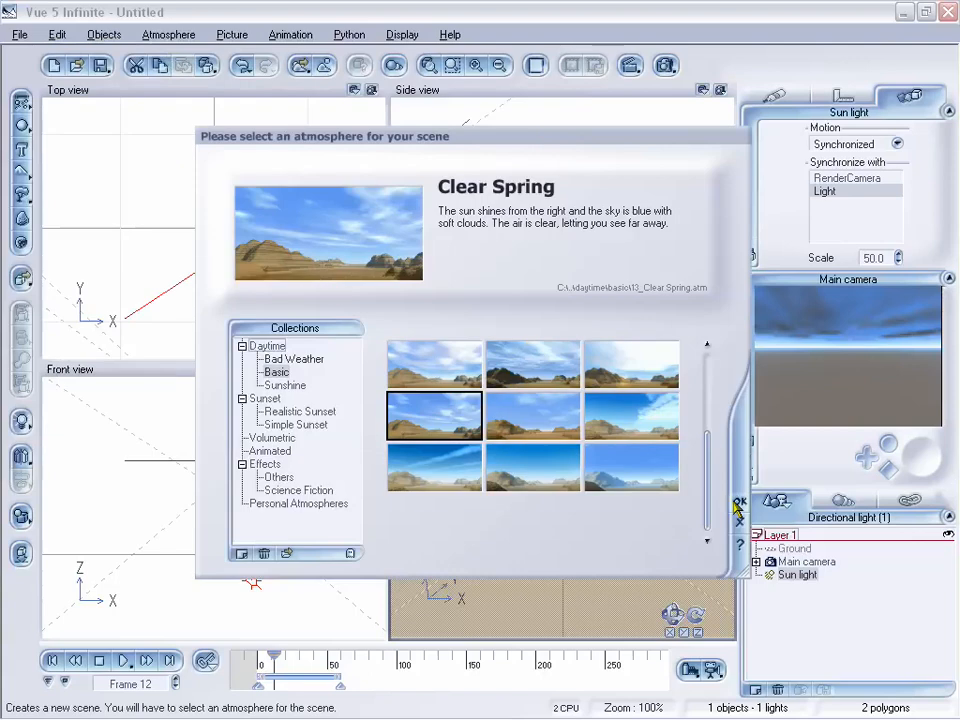
{"action": "left_click", "coordinate": [736, 501]}
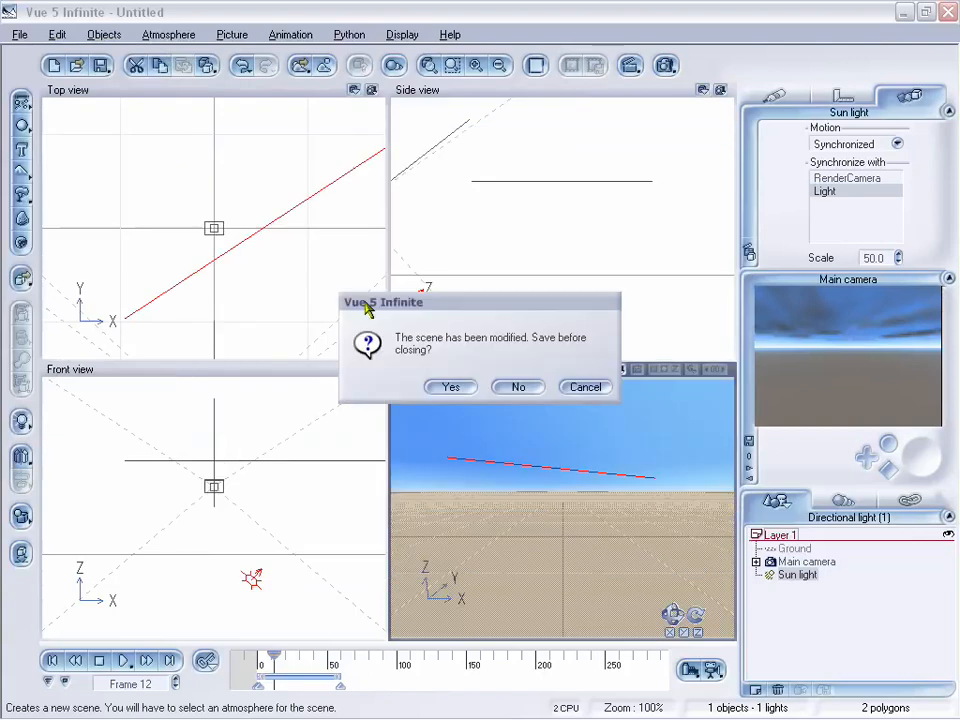
{"action": "left_click", "coordinate": [516, 387]}
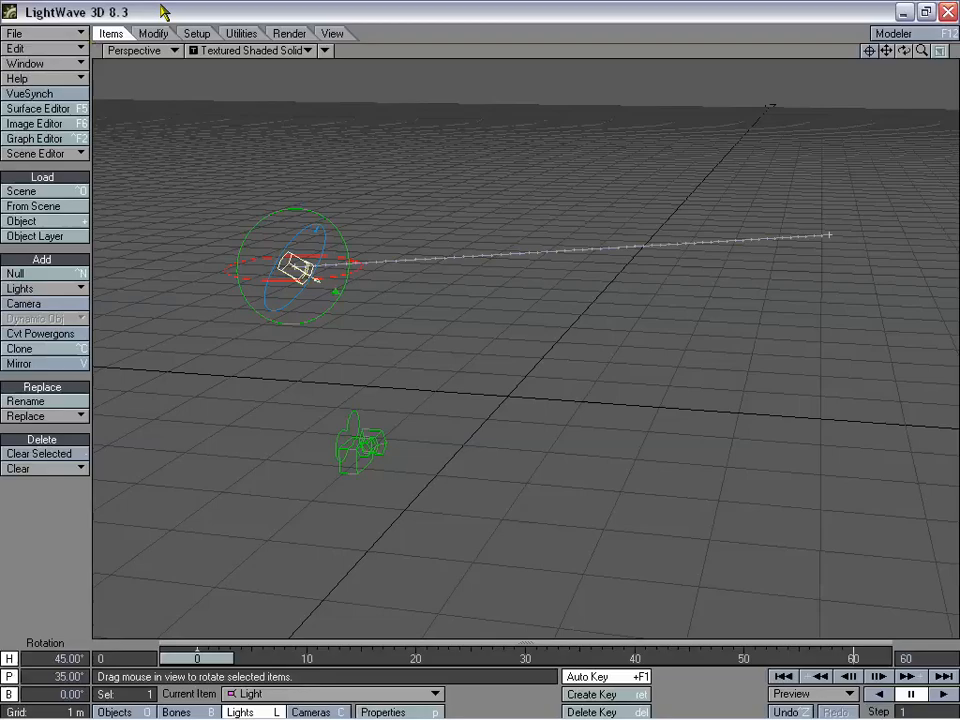
Step: Switch to LightWave and clear the whole scene
{"action": "left_click", "coordinate": [25, 17]}
{"action": "mouse_move", "coordinate": [75, 40]}
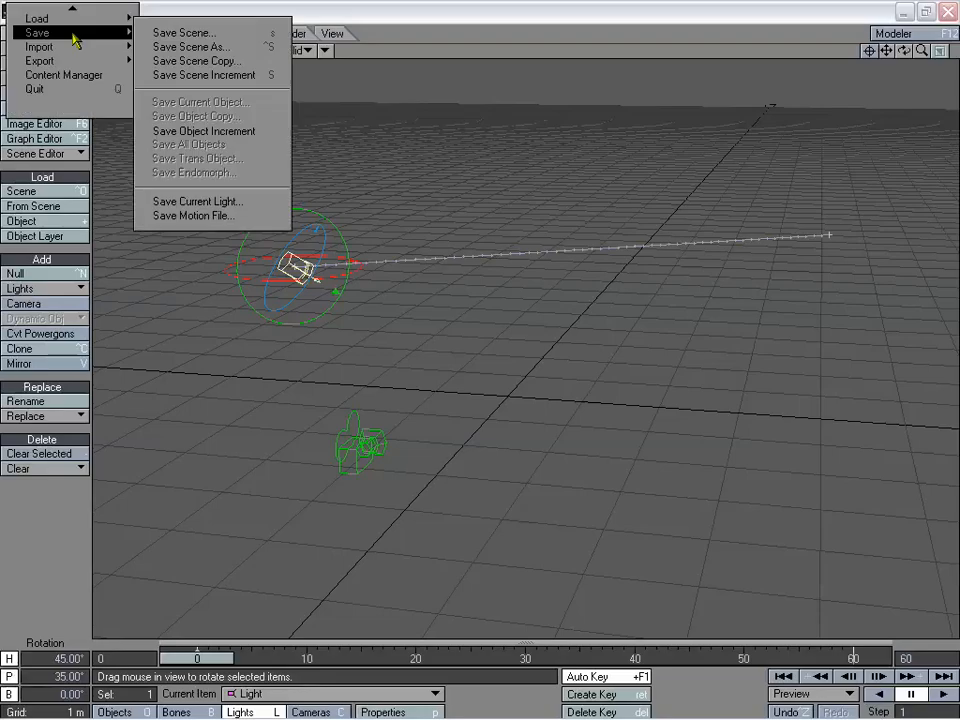
{"action": "left_click", "coordinate": [100, 16]}
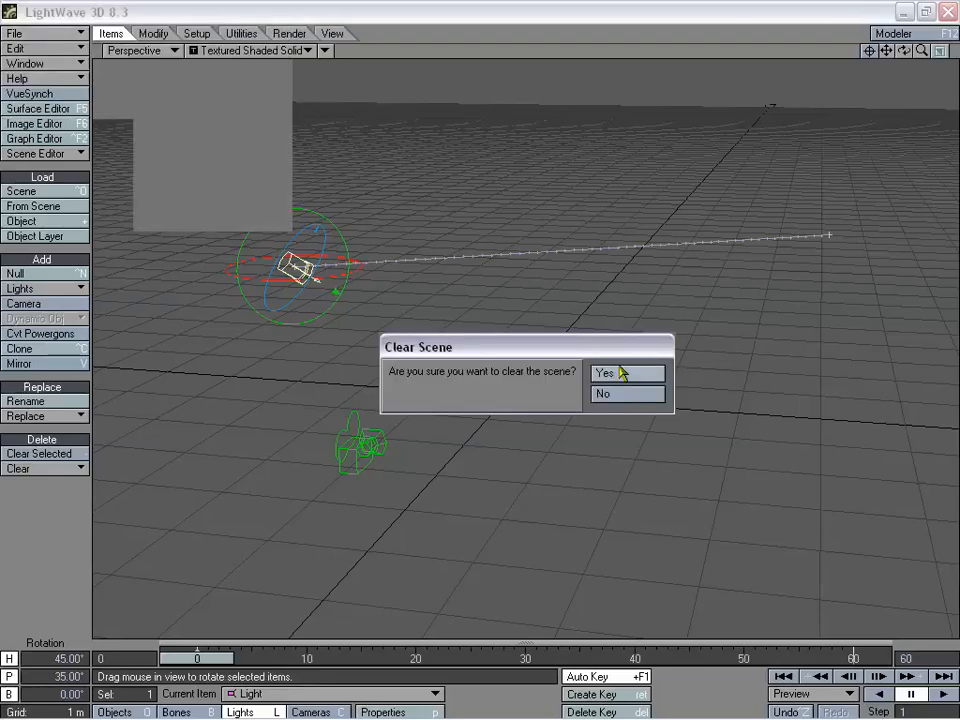
{"action": "left_click", "coordinate": [622, 372]}
Step: Add a point light to the scene, keeping the name Light
{"action": "left_click", "coordinate": [58, 288]}
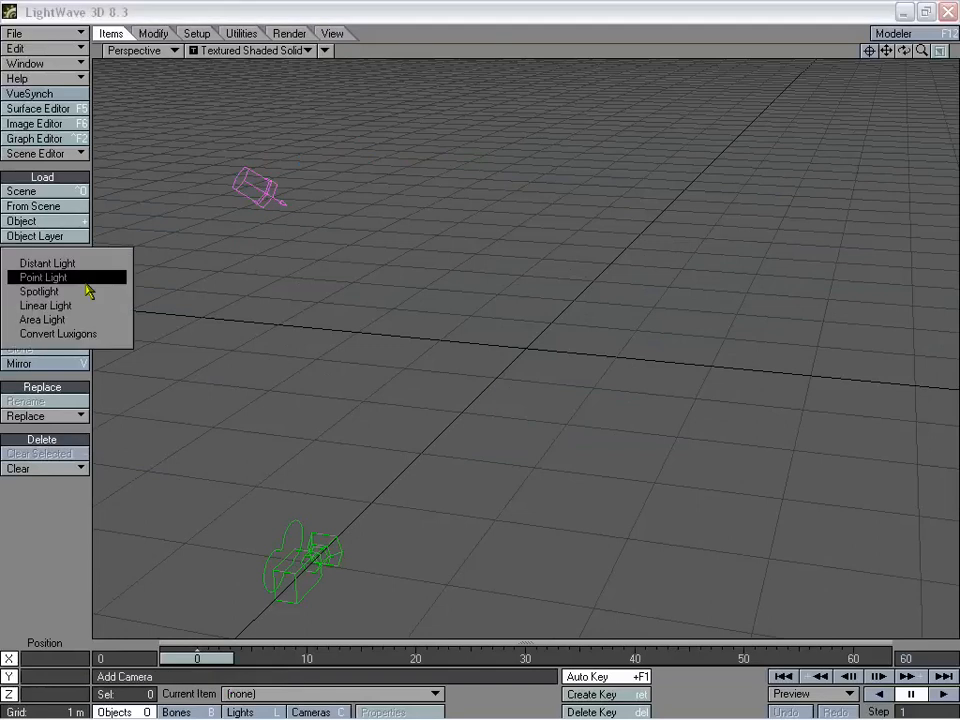
{"action": "left_click", "coordinate": [95, 278]}
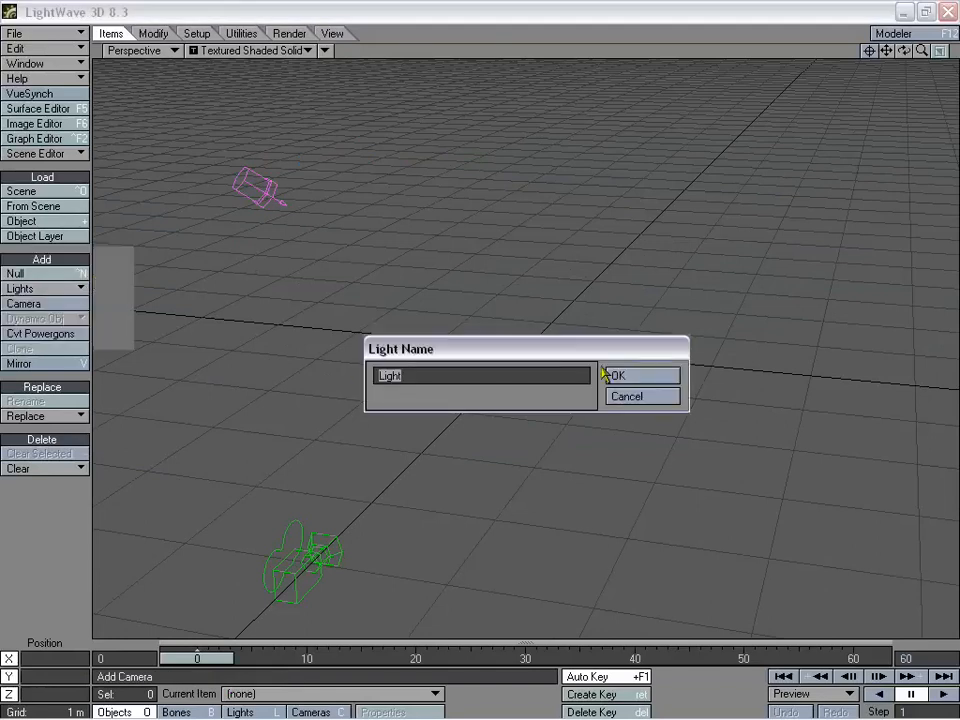
{"action": "left_click", "coordinate": [645, 376]}
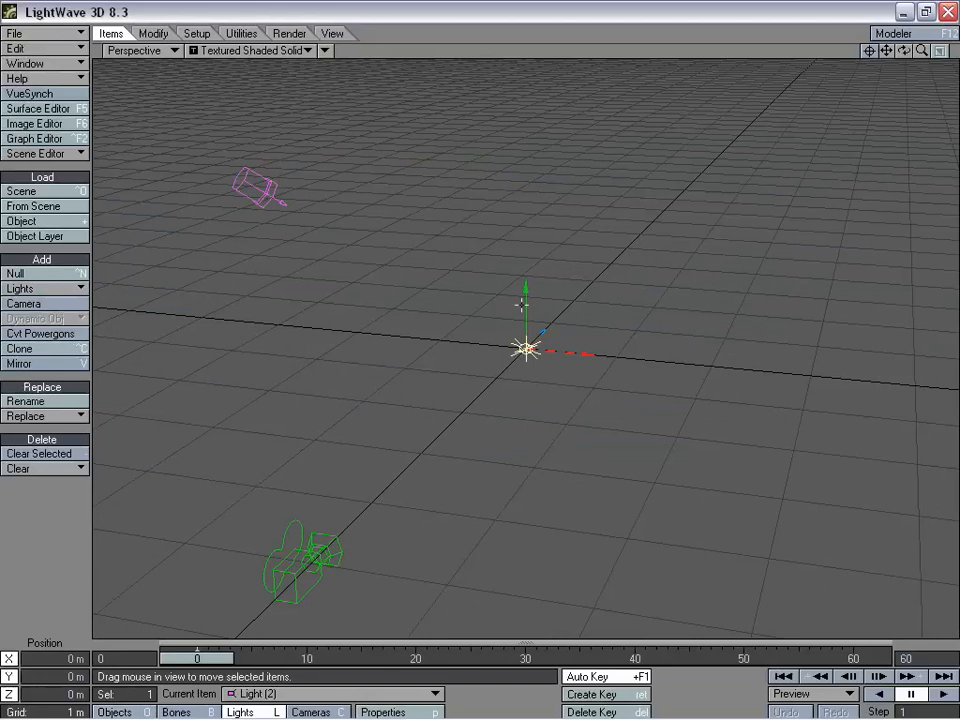
Step: Select the new point light and raise it to about 1.35 m above the grid's origin at frame 0
{"action": "left_click", "coordinate": [229, 180]}
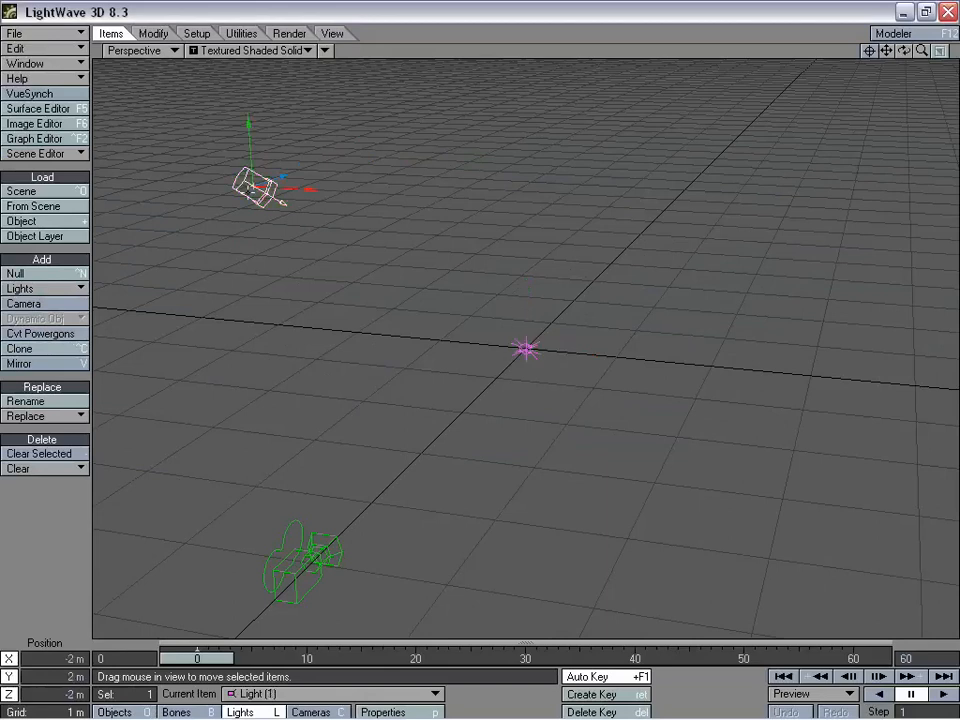
{"action": "left_click", "coordinate": [318, 557]}
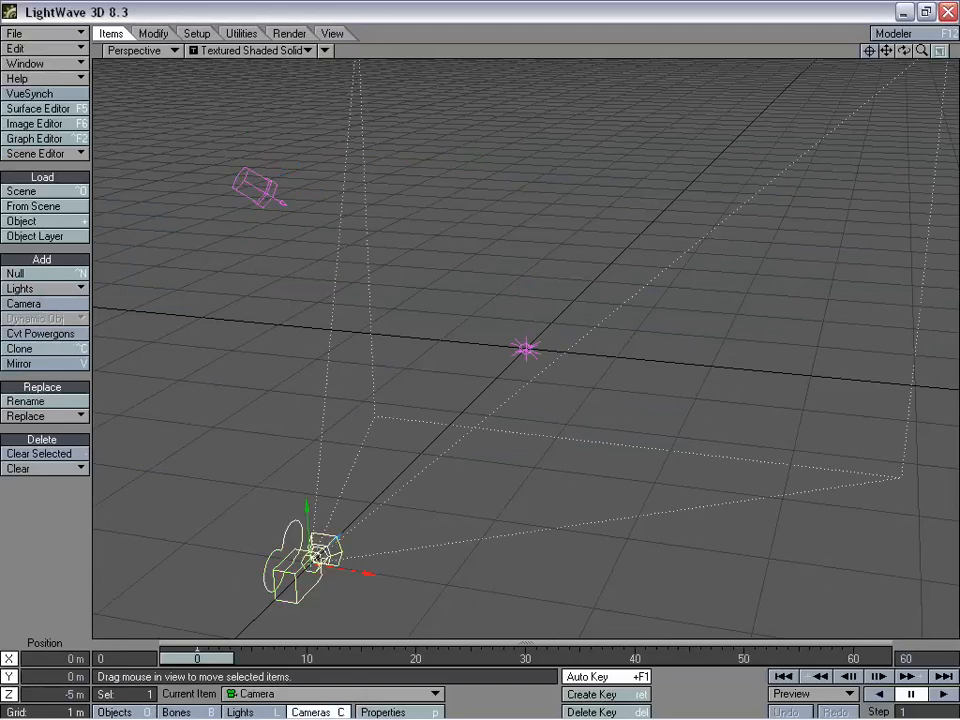
{"action": "left_click", "coordinate": [526, 348]}
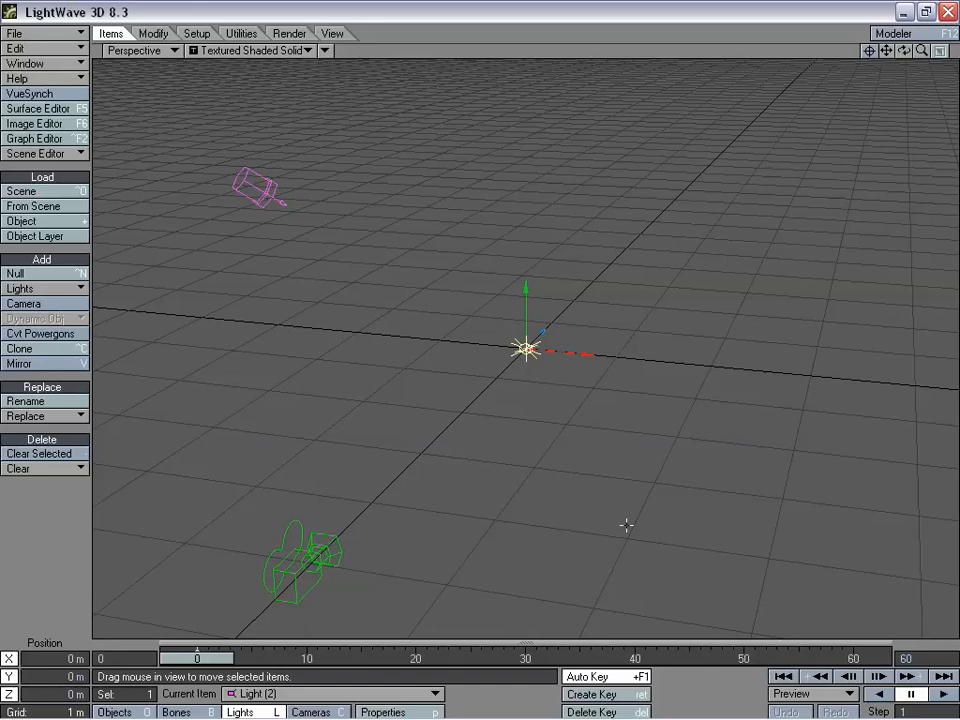
{"action": "right_click_drag", "start_coordinate": [626, 525], "coordinate": [630, 525]}
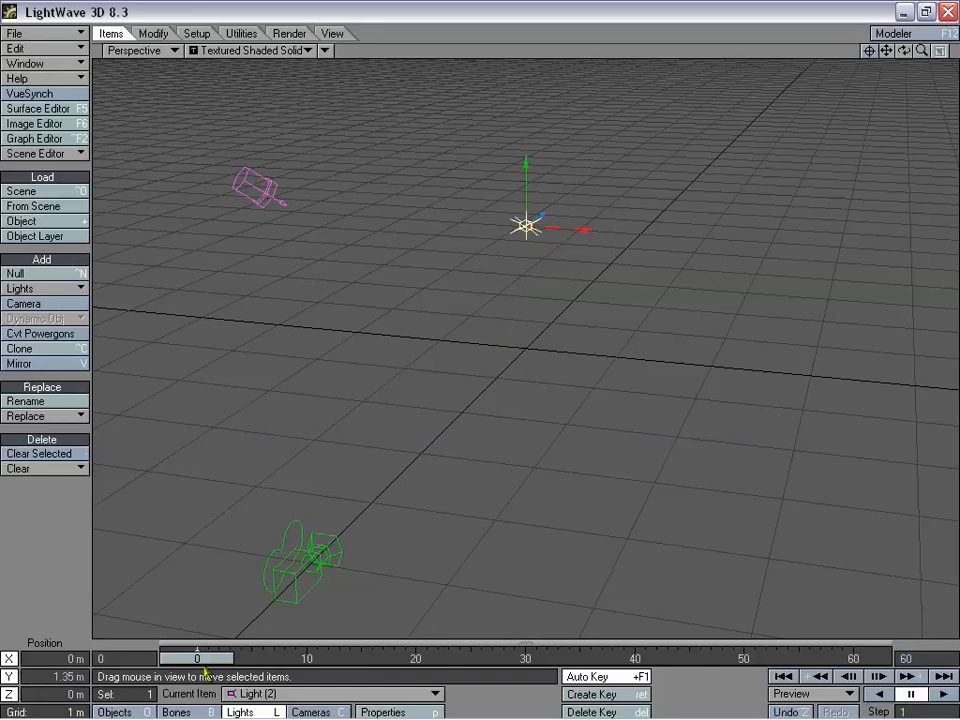
Step: Animate the point light by moving it back beside the distant light at frame 60 and lowering it at frame 27
{"action": "left_click_drag", "start_coordinate": [205, 660], "coordinate": [860, 660]}
{"action": "left_click_drag", "start_coordinate": [372, 357], "coordinate": [145, 299]}
{"action": "left_click_drag", "start_coordinate": [831, 658], "coordinate": [492, 658]}
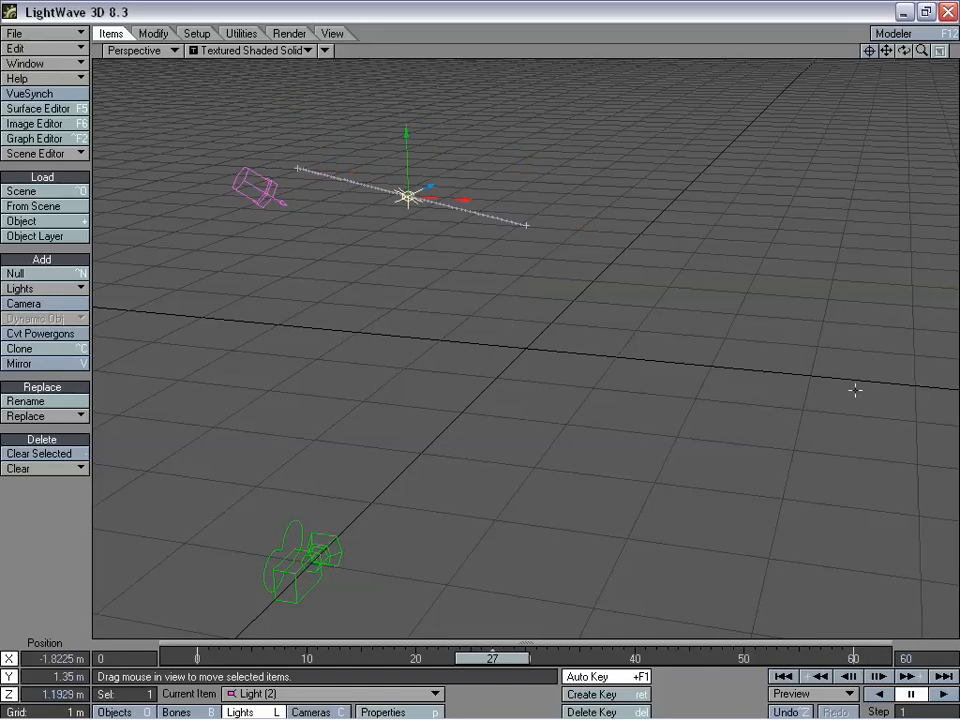
{"action": "right_click_drag", "start_coordinate": [793, 390], "coordinate": [853, 388]}
Step: Reposition the point light at frames 40, 15 and about 7 to form a winding motion path, and return to frame 0
{"action": "left_click_drag", "start_coordinate": [475, 659], "coordinate": [618, 659]}
{"action": "left_click_drag", "start_coordinate": [364, 259], "coordinate": [420, 189]}
{"action": "left_click_drag", "start_coordinate": [652, 659], "coordinate": [379, 659]}
{"action": "left_click_drag", "start_coordinate": [542, 382], "coordinate": [519, 374]}
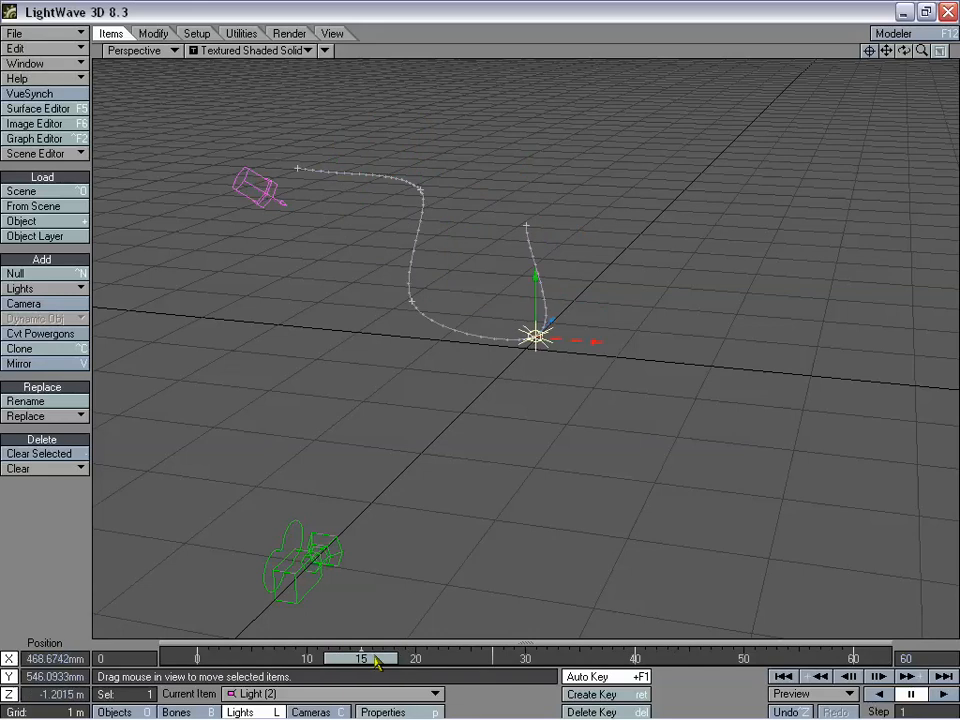
{"action": "left_click_drag", "start_coordinate": [375, 660], "coordinate": [288, 660]}
{"action": "left_click_drag", "start_coordinate": [532, 573], "coordinate": [400, 520]}
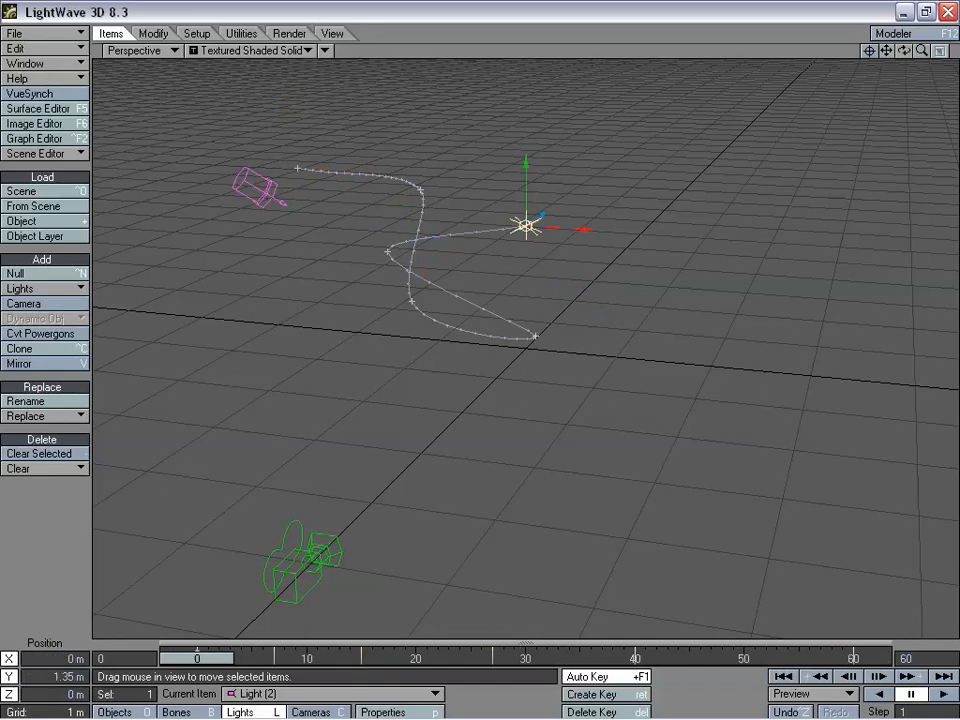
Step: Rotate the animated point light at frame 60 and return to frame 0
{"action": "key", "text": "y"}
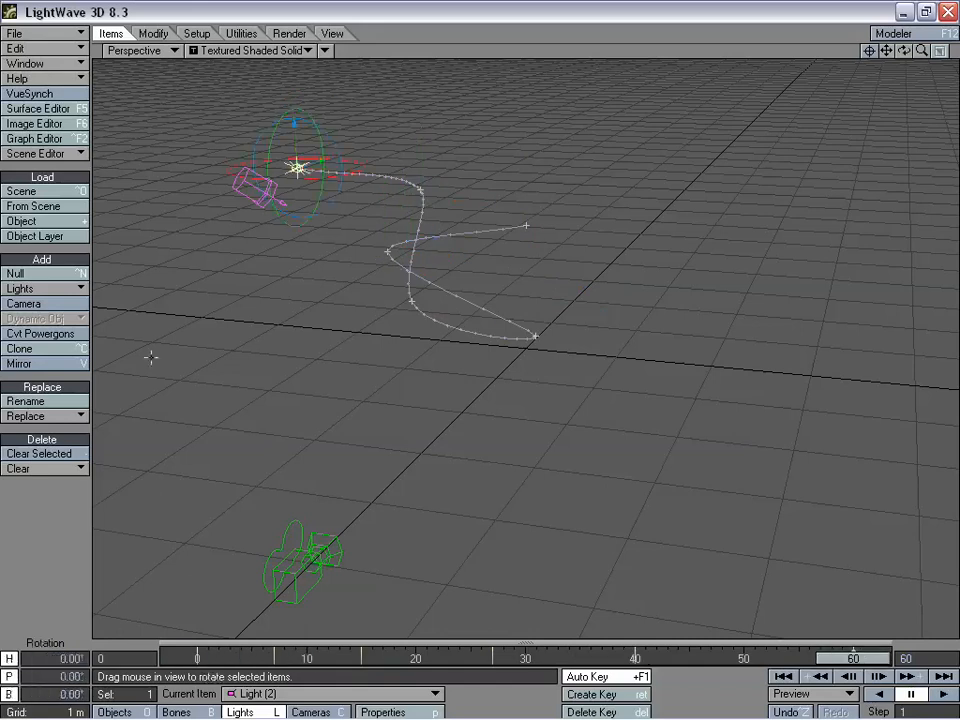
{"action": "key", "text": "t"}
{"action": "key", "text": "y"}
{"action": "left_click_drag", "start_coordinate": [358, 421], "coordinate": [340, 386]}
{"action": "left_click_drag", "start_coordinate": [840, 658], "coordinate": [197, 658]}
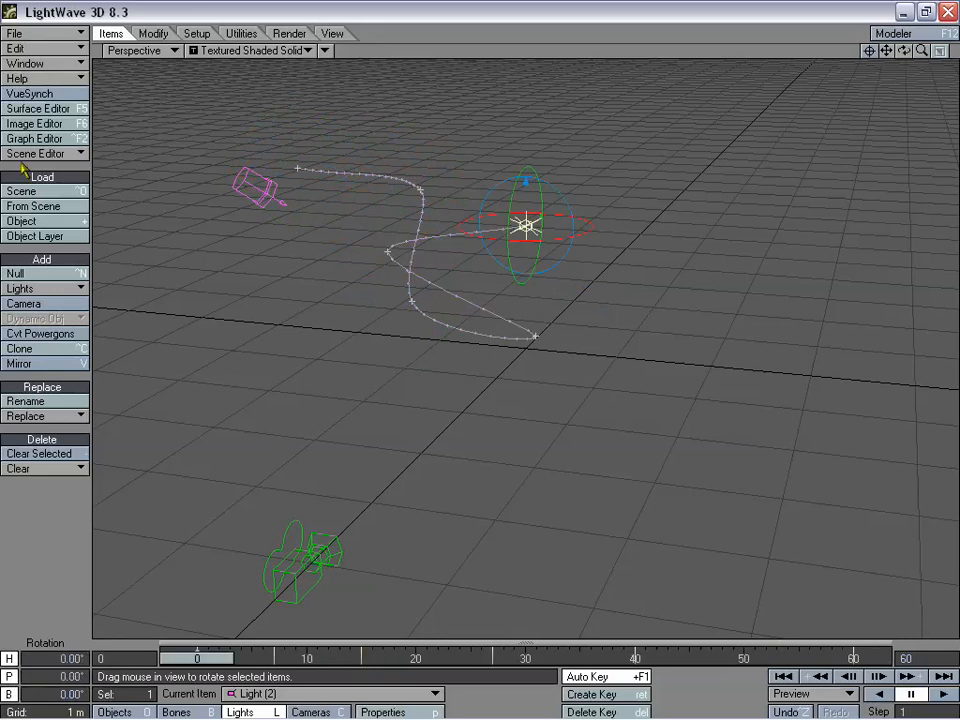
Step: Synchronize only Light (2) through VueSynch, leaving RenderCamera out, and close the synchronizer
{"action": "left_click", "coordinate": [29, 93]}
{"action": "left_click_drag", "start_coordinate": [458, 108], "coordinate": [699, 122]}
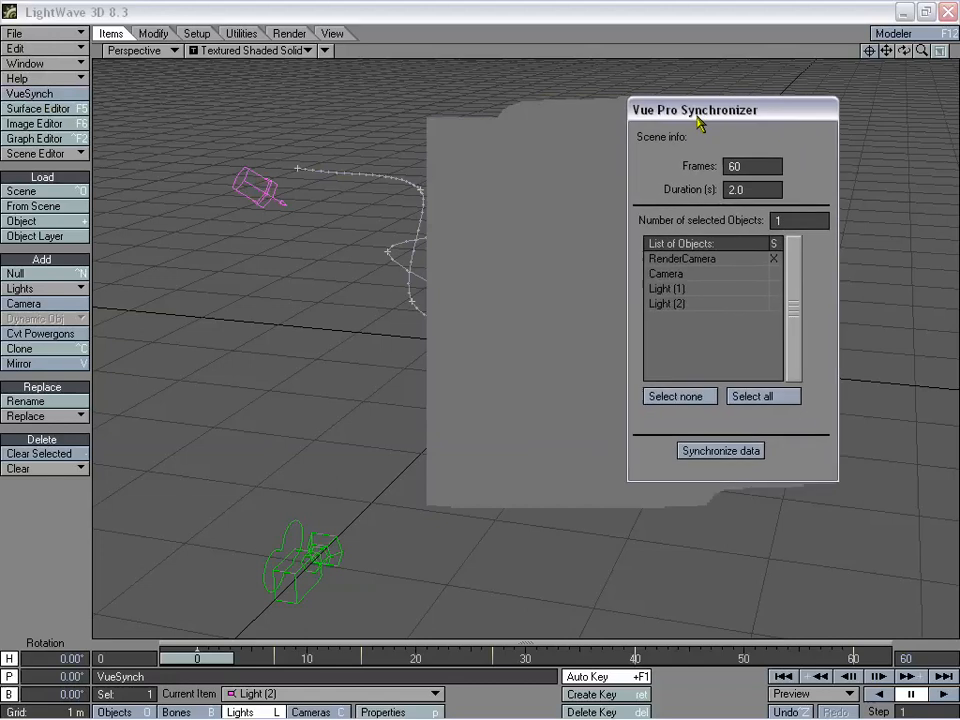
{"action": "left_click", "coordinate": [773, 304]}
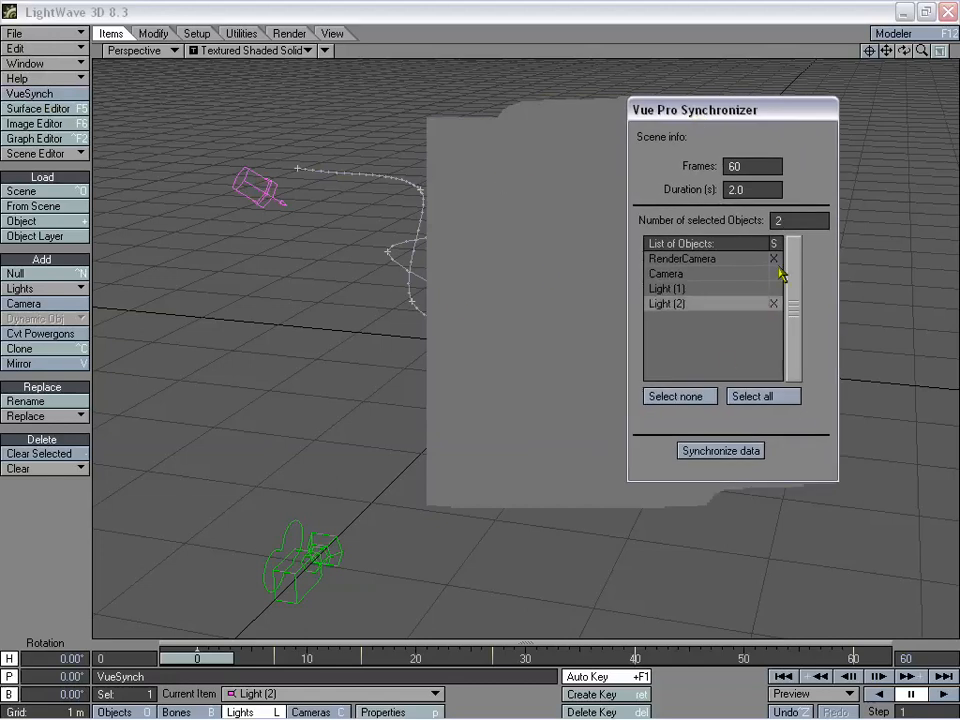
{"action": "left_click", "coordinate": [774, 259]}
{"action": "left_click_drag", "start_coordinate": [719, 118], "coordinate": [608, 164]}
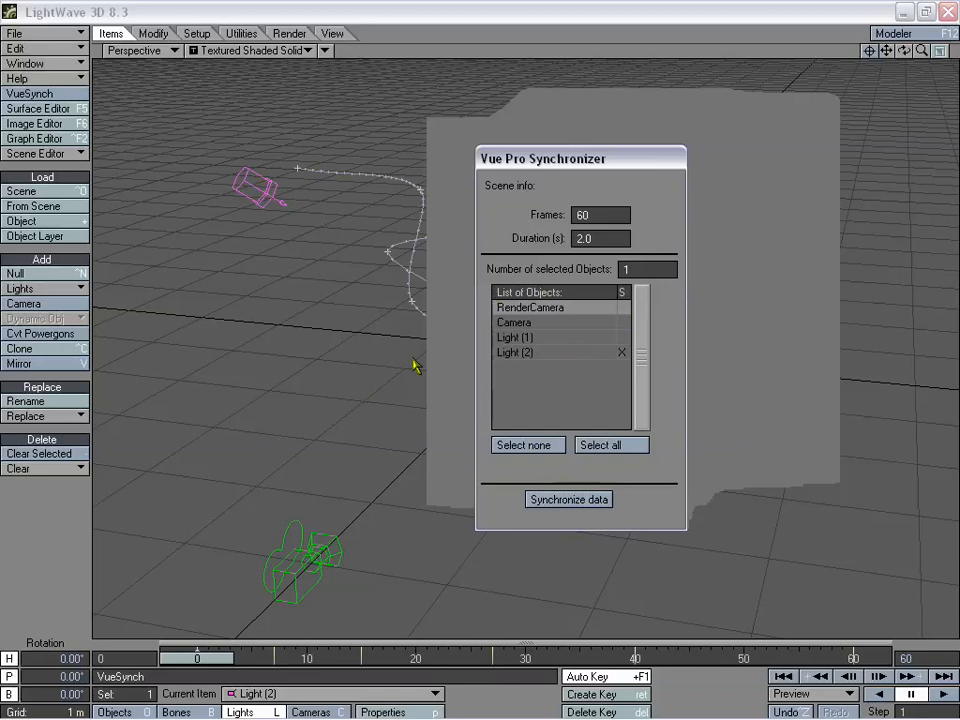
{"action": "left_click", "coordinate": [575, 500]}
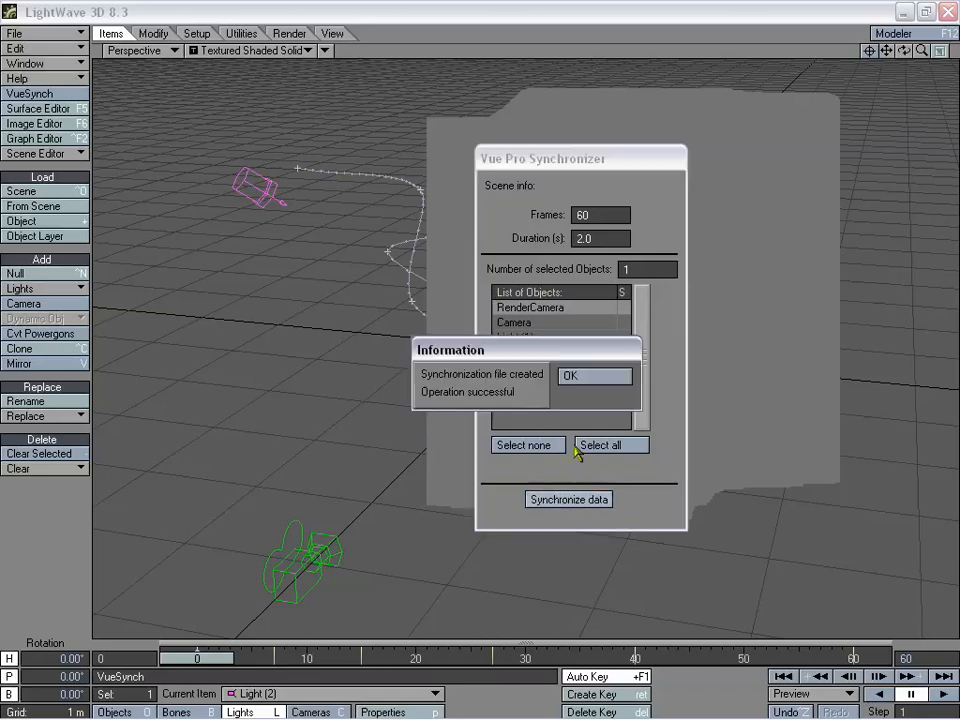
{"action": "left_click", "coordinate": [600, 380]}
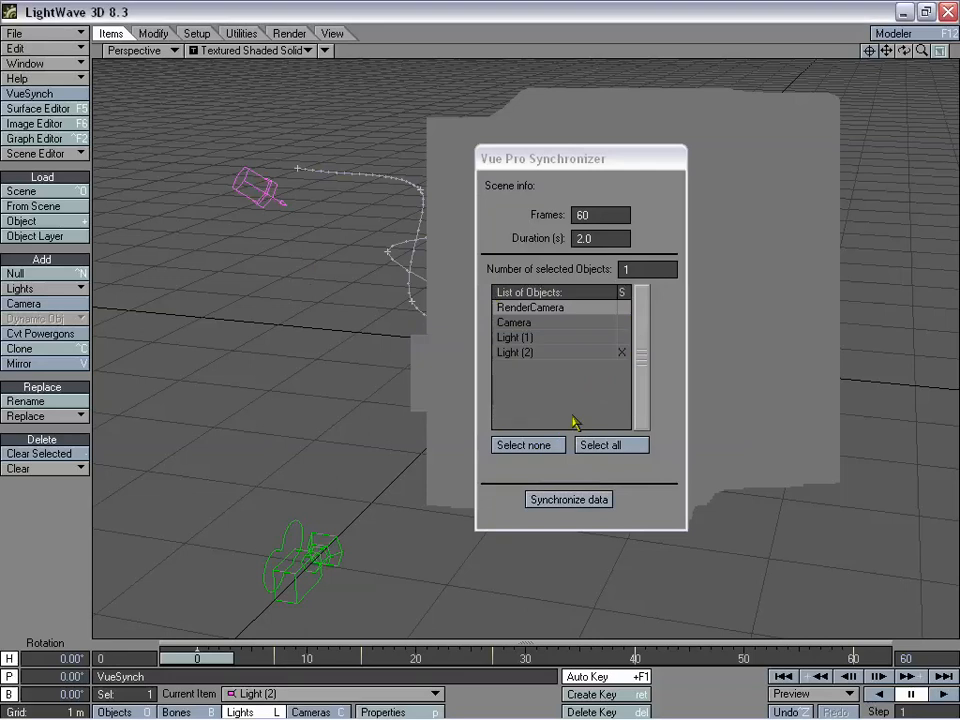
{"action": "left_click", "coordinate": [590, 167]}
{"action": "key", "text": "Escape"}
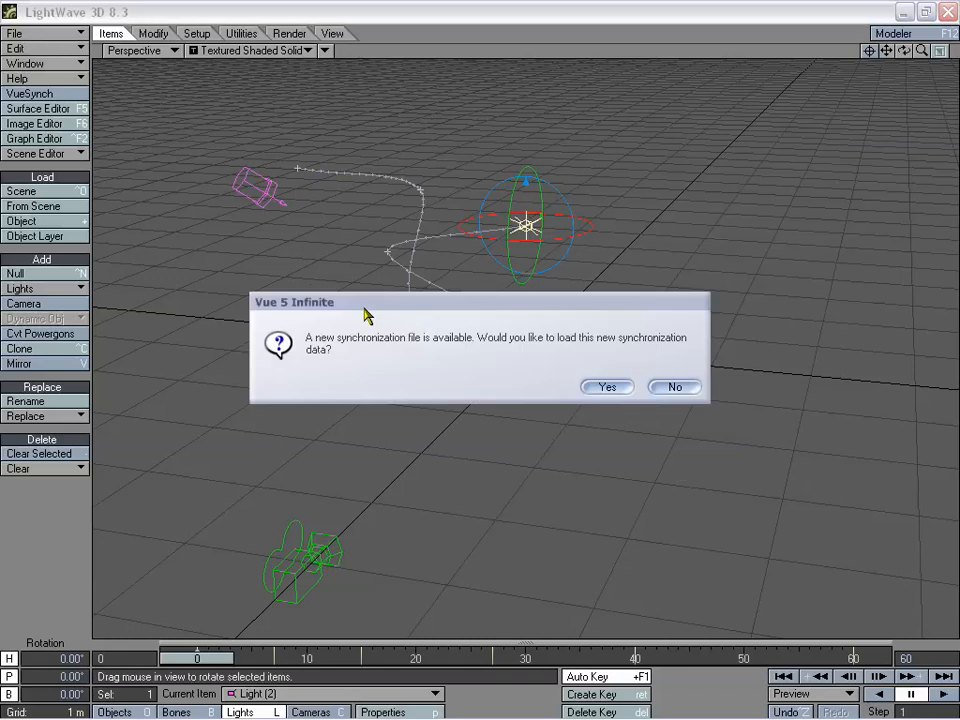
Step: Load the new synchronization data into Vue and display the animation timeline
{"action": "left_click", "coordinate": [612, 388]}
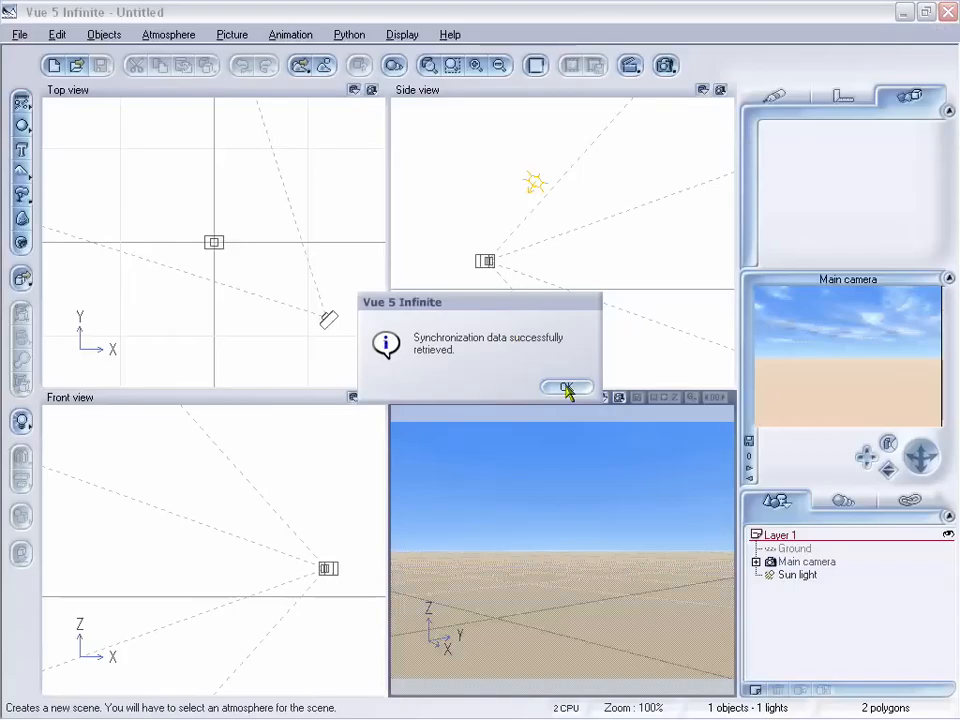
{"action": "left_click", "coordinate": [566, 389]}
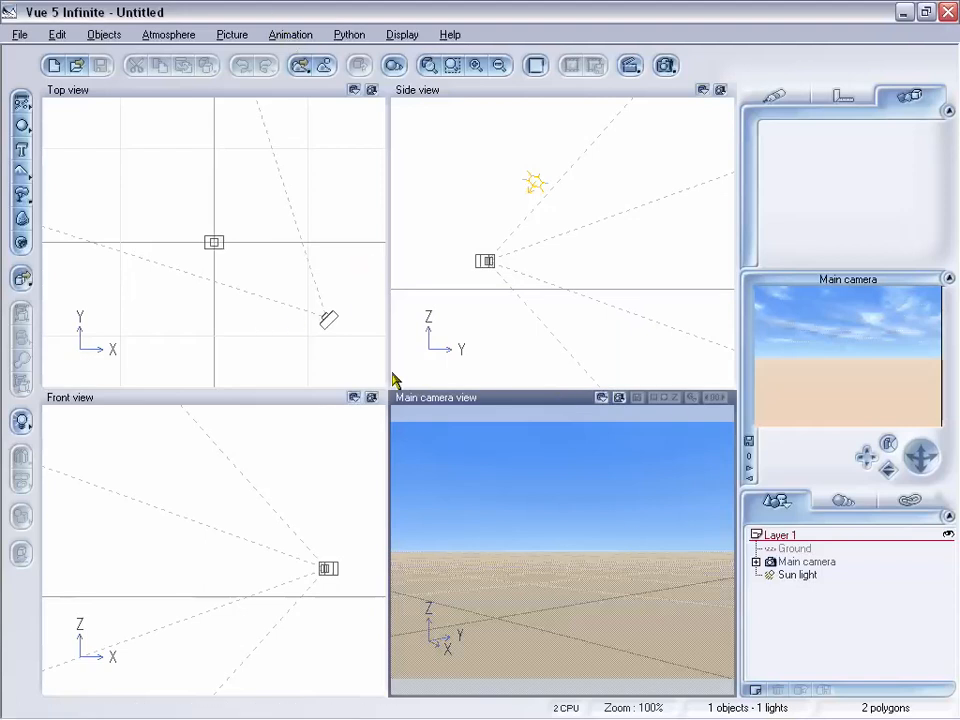
{"action": "left_click", "coordinate": [290, 34]}
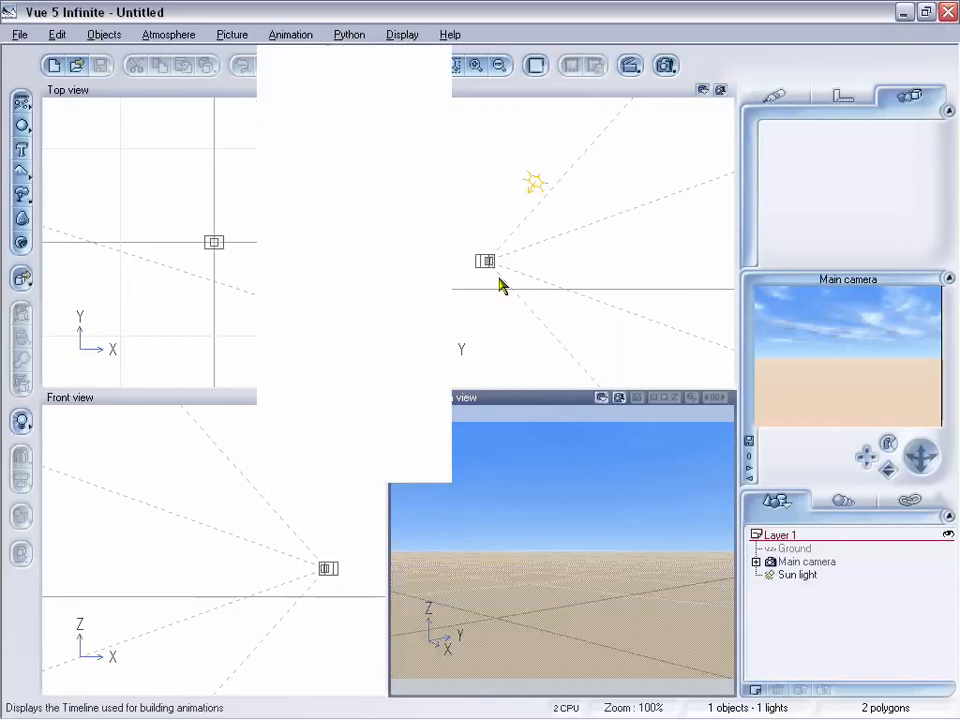
{"action": "left_click", "coordinate": [401, 420]}
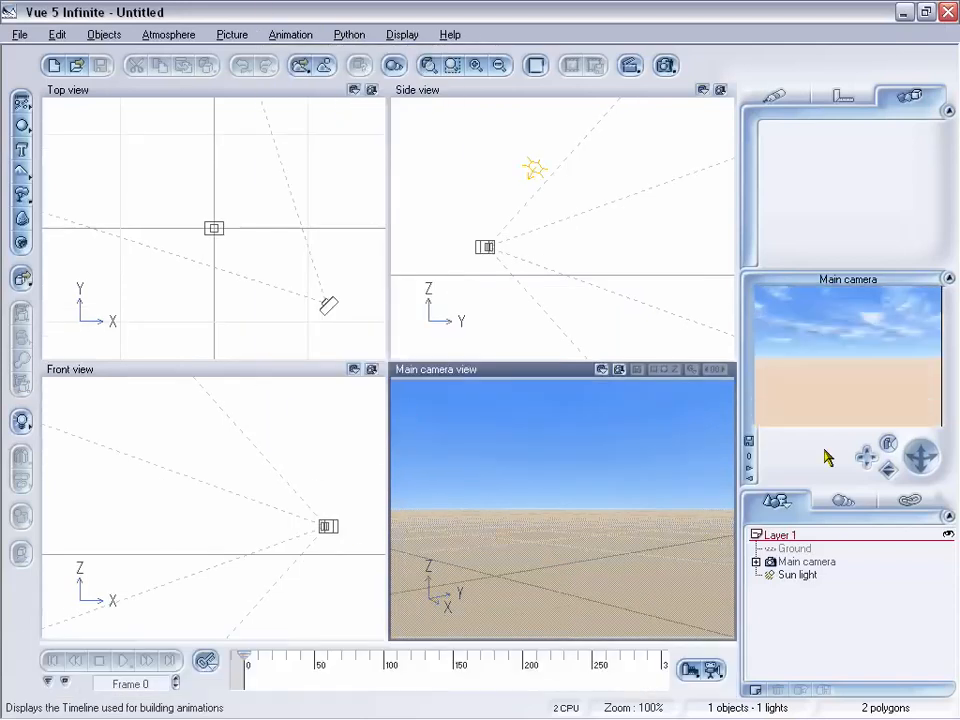
Step: Add a sphere, scale it down, and replace it with a cube, keeping proportions
{"action": "left_click", "coordinate": [22, 127]}
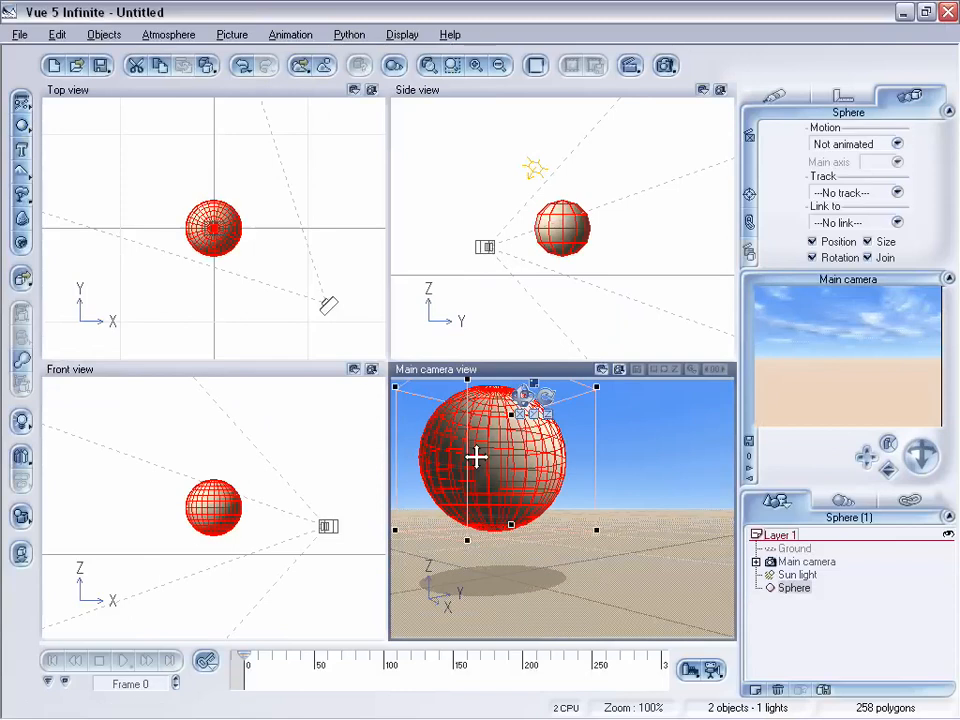
{"action": "left_click_drag", "start_coordinate": [594, 386], "coordinate": [555, 416]}
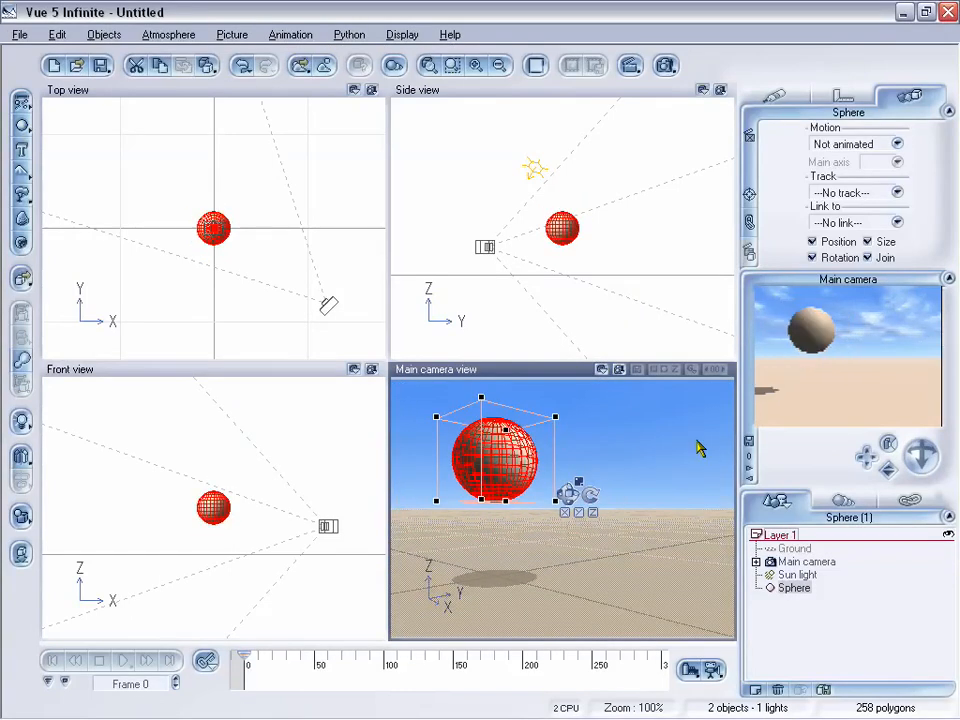
{"action": "right_click", "coordinate": [489, 446]}
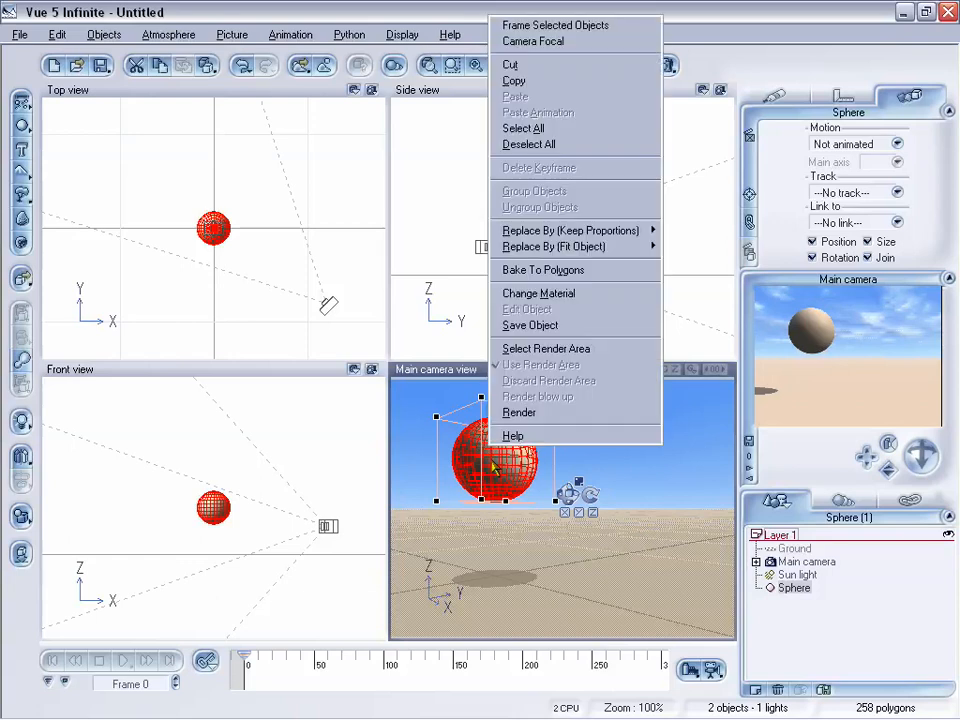
{"action": "mouse_move", "coordinate": [568, 231]}
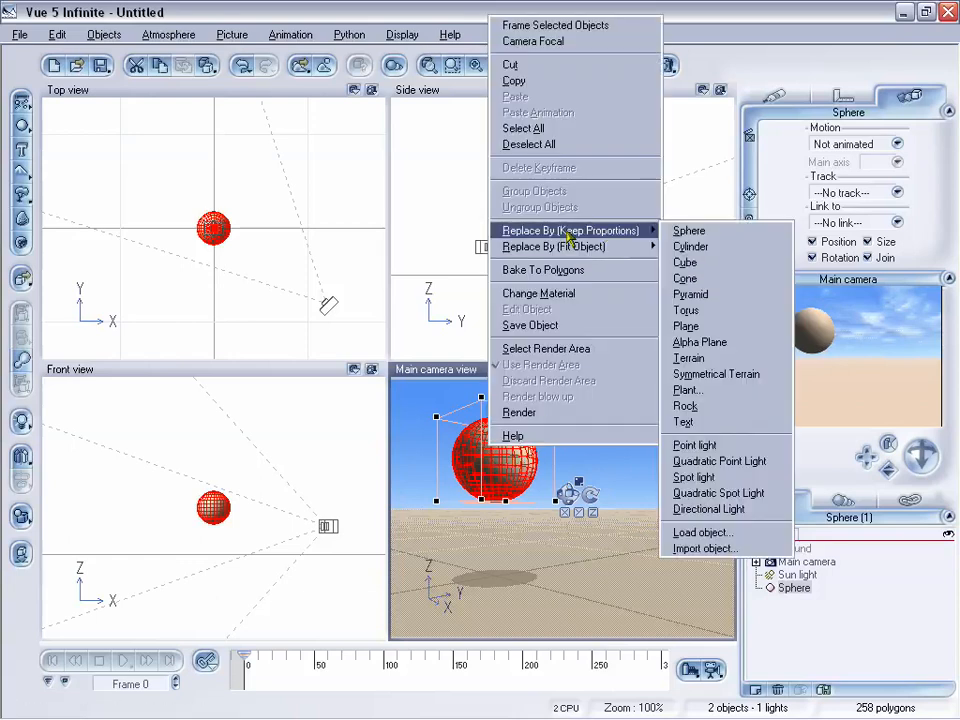
{"action": "left_click", "coordinate": [686, 263]}
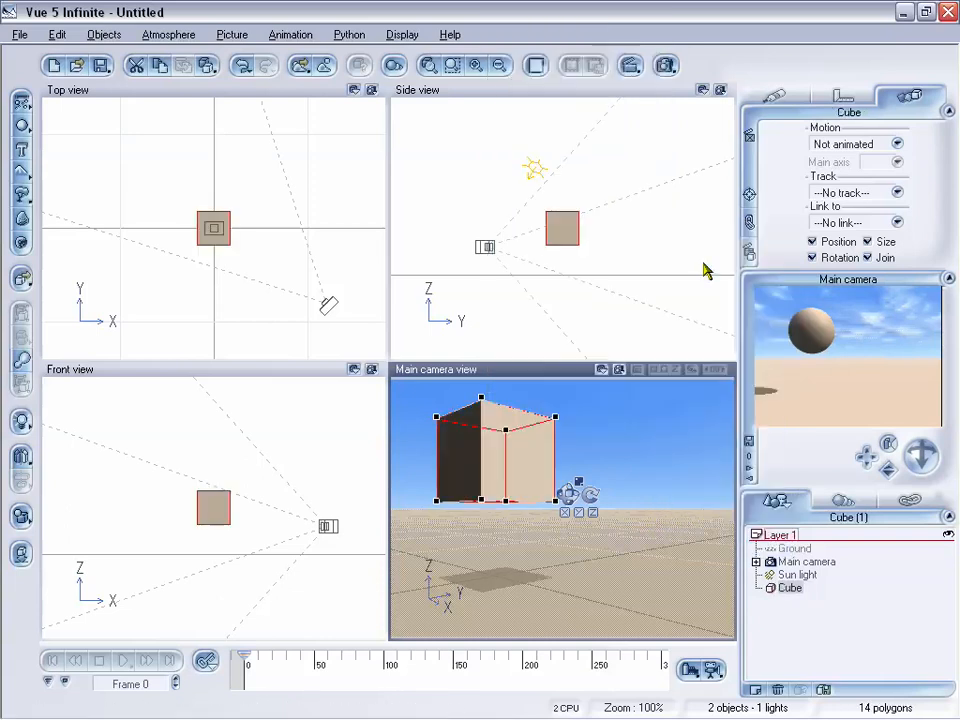
{"action": "left_click", "coordinate": [650, 400]}
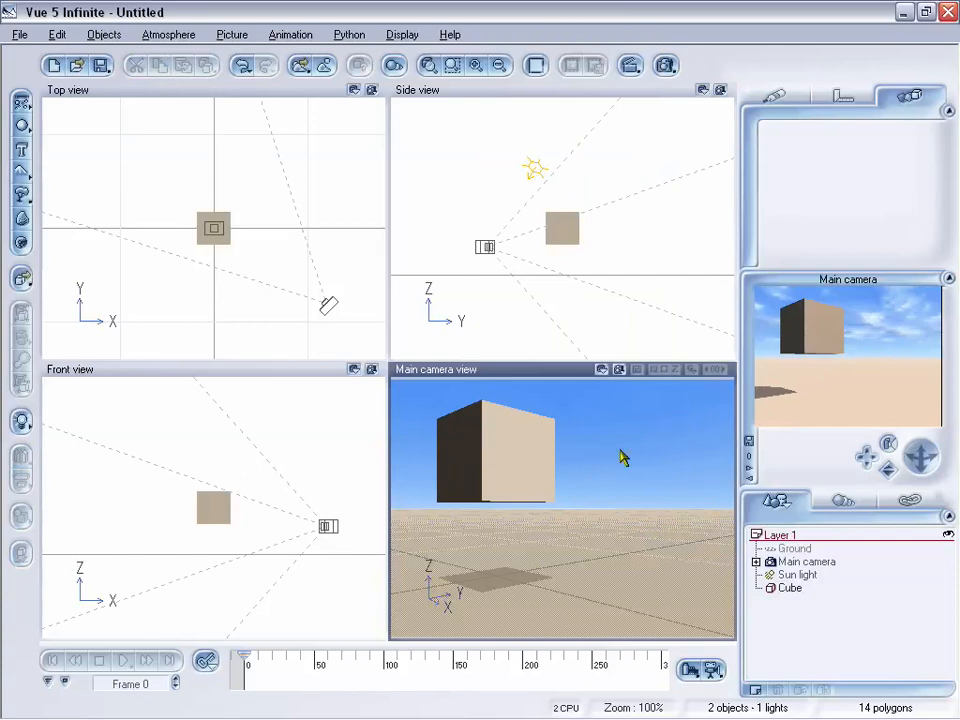
Step: Set the cube's motion to Synchronized and synchronize it with Light (2)
{"action": "left_click", "coordinate": [514, 420]}
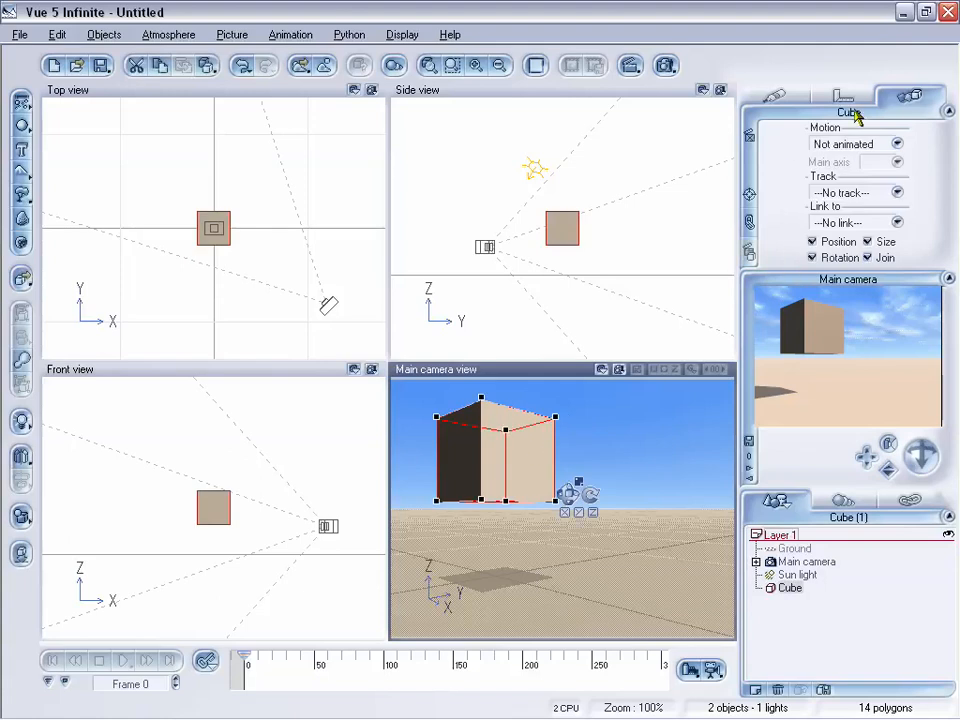
{"action": "left_click", "coordinate": [860, 147]}
{"action": "left_click", "coordinate": [846, 304]}
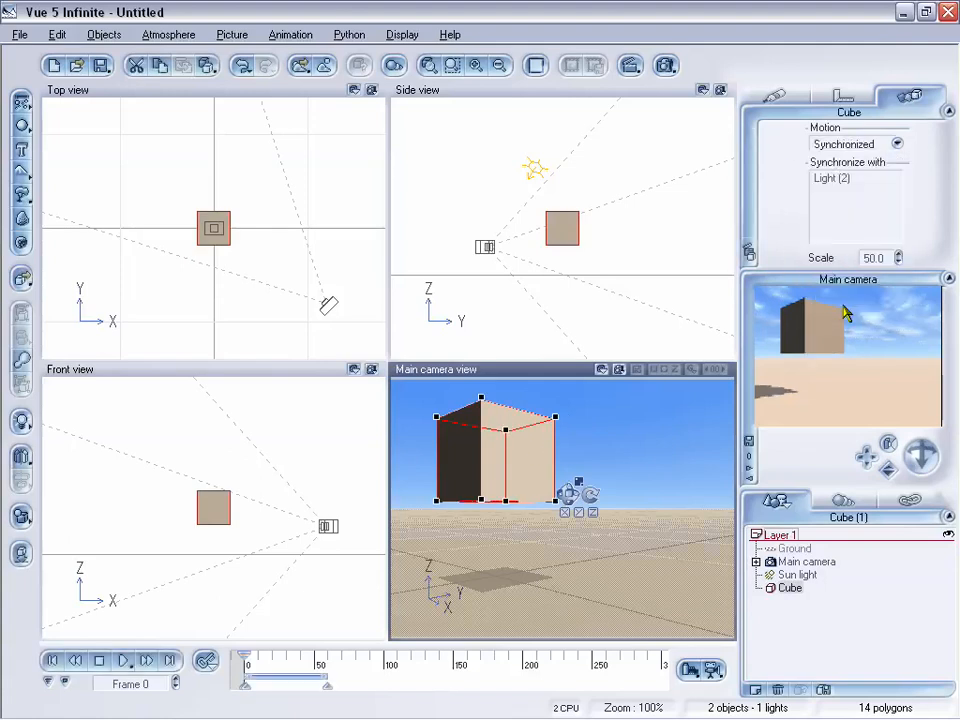
{"action": "left_click", "coordinate": [845, 178]}
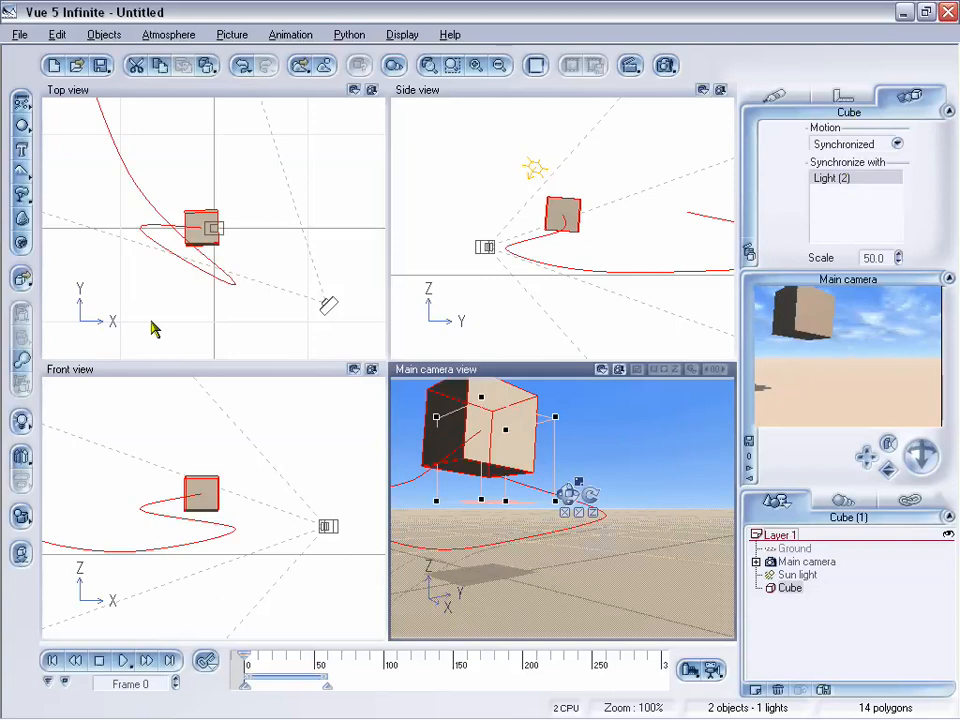
Step: Examine the cube's synchronized path from a raised camera angle and scrub to frame 28, then back to frame 10
{"action": "mouse_move", "coordinate": [247, 655]}
{"action": "left_mouse_down"}
{"action": "mouse_move", "coordinate": [307, 655]}
{"action": "mouse_move", "coordinate": [237, 655]}
{"action": "left_mouse_up"}
{"action": "left_click_drag", "start_coordinate": [889, 468], "coordinate": [838, 388]}
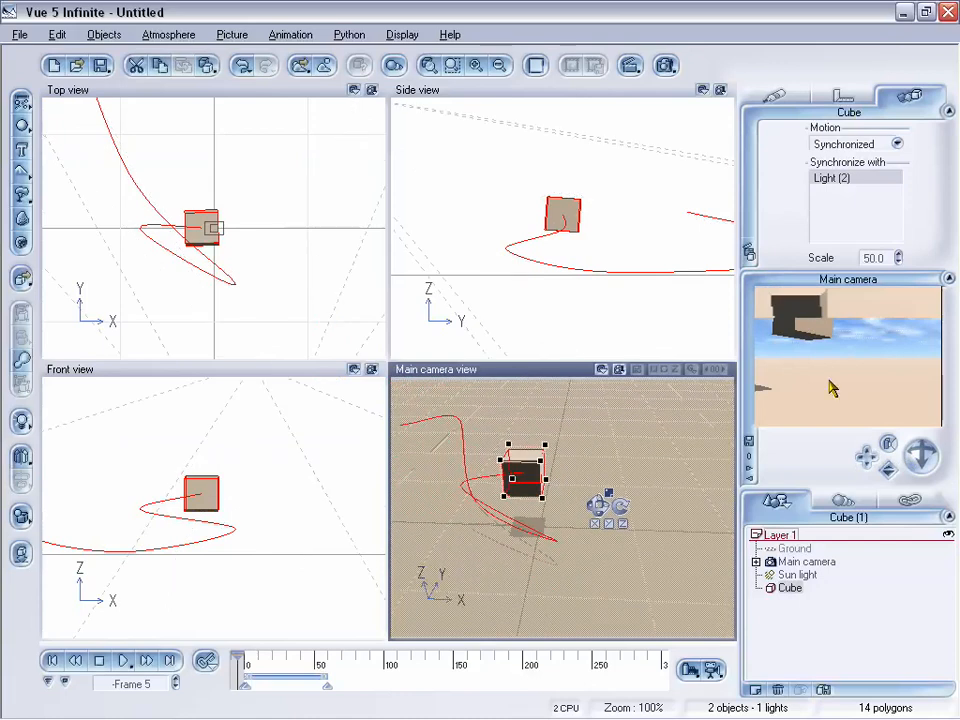
{"action": "left_click_drag", "start_coordinate": [866, 456], "coordinate": [848, 453]}
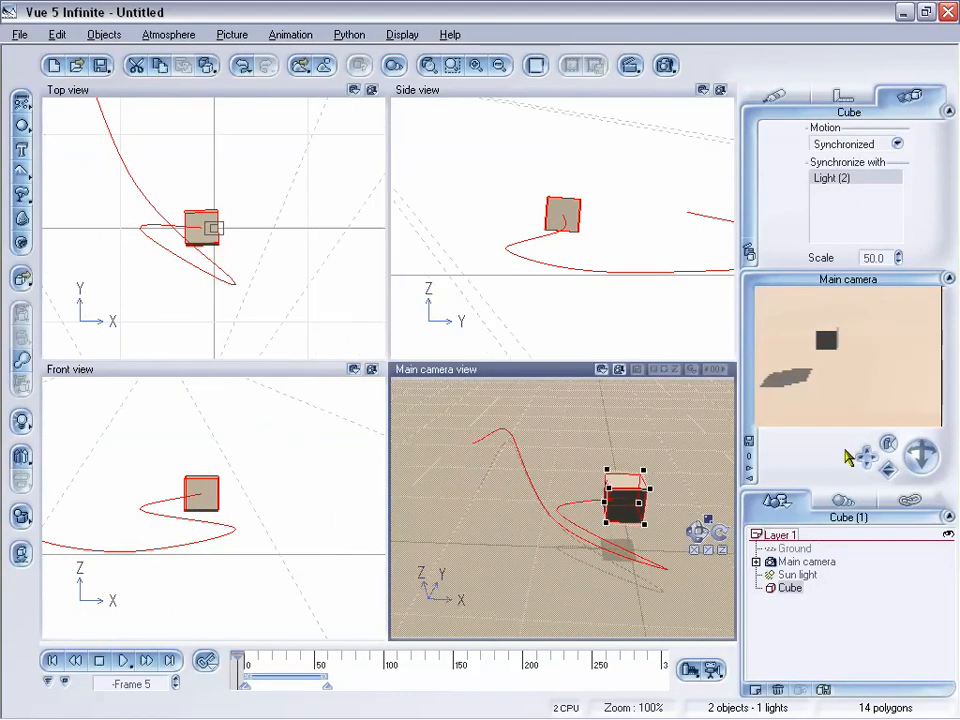
{"action": "left_click_drag", "start_coordinate": [912, 452], "coordinate": [900, 500]}
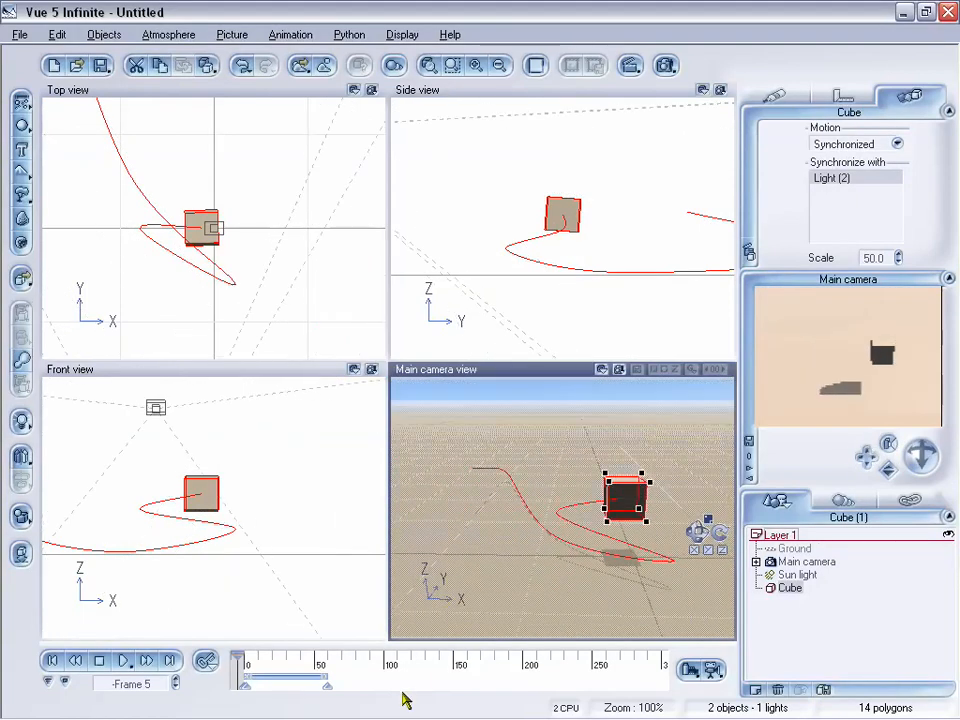
{"action": "left_click_drag", "start_coordinate": [239, 657], "coordinate": [287, 657]}
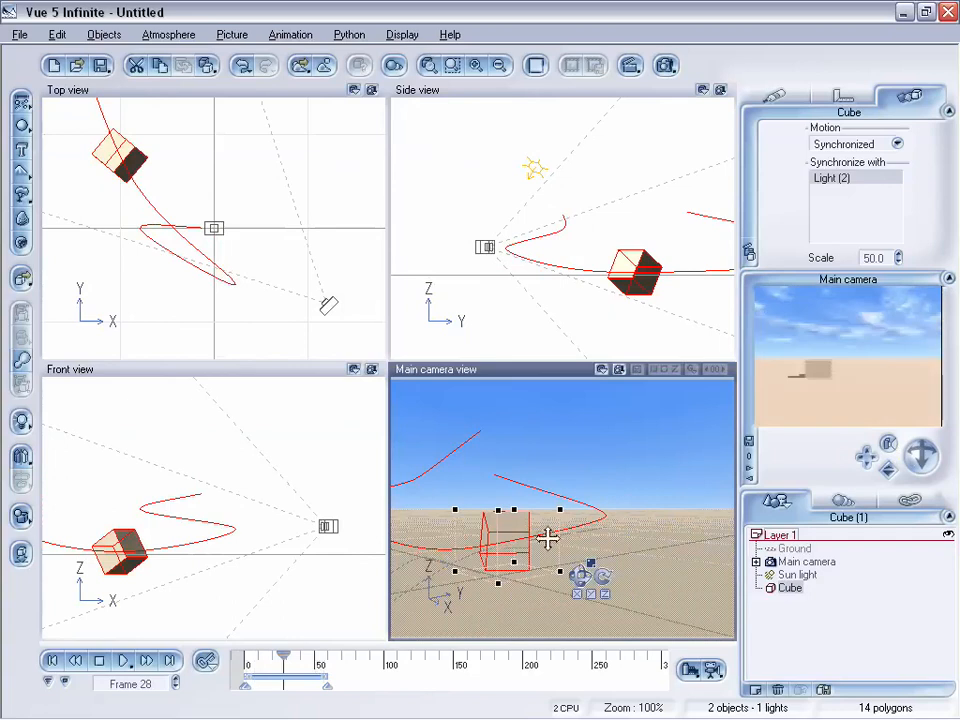
{"action": "left_click_drag", "start_coordinate": [290, 660], "coordinate": [258, 677]}
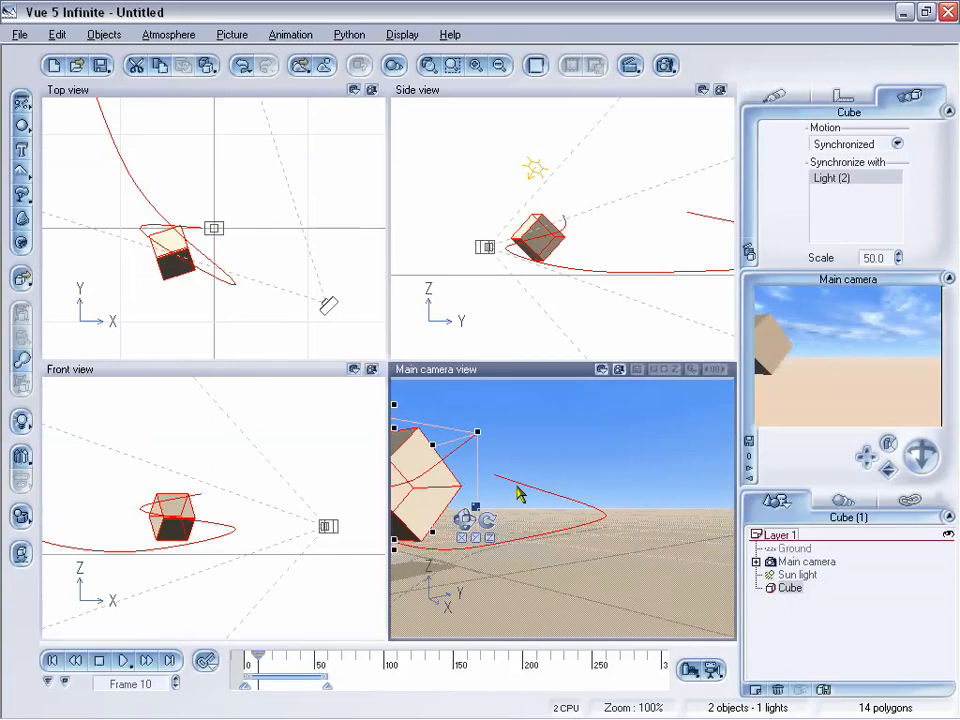
Step: Delete the synchronized cube in Vue and switch back to LightWave, continuing in Modeler
{"action": "key", "text": "Delete"}
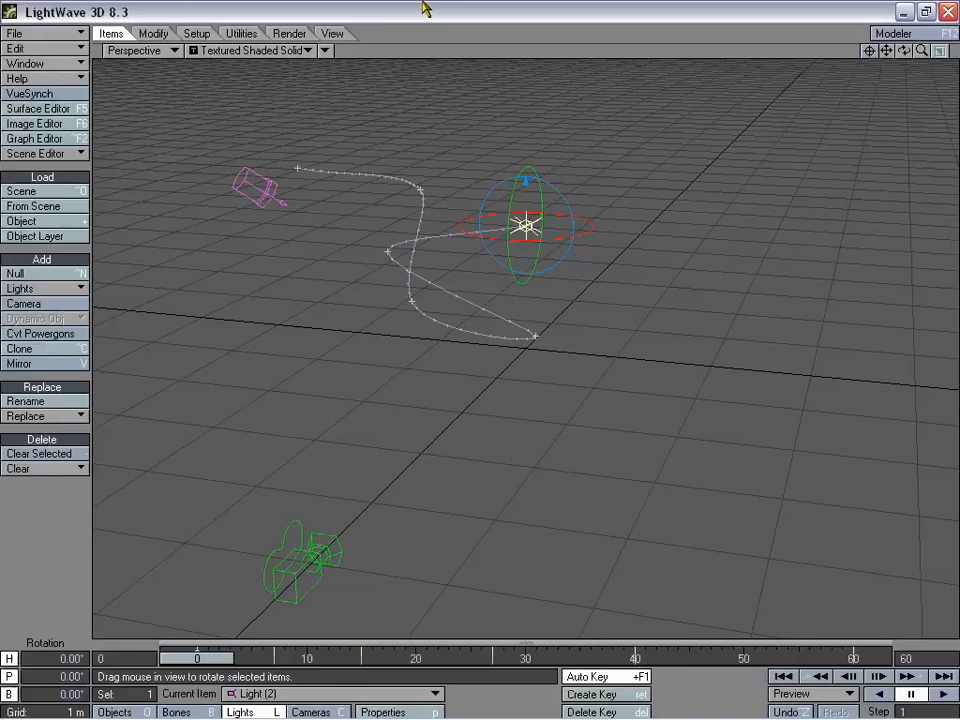
{"action": "left_click", "coordinate": [58, 34]}
{"action": "left_click", "coordinate": [94, 36]}
{"action": "left_click", "coordinate": [600, 372]}
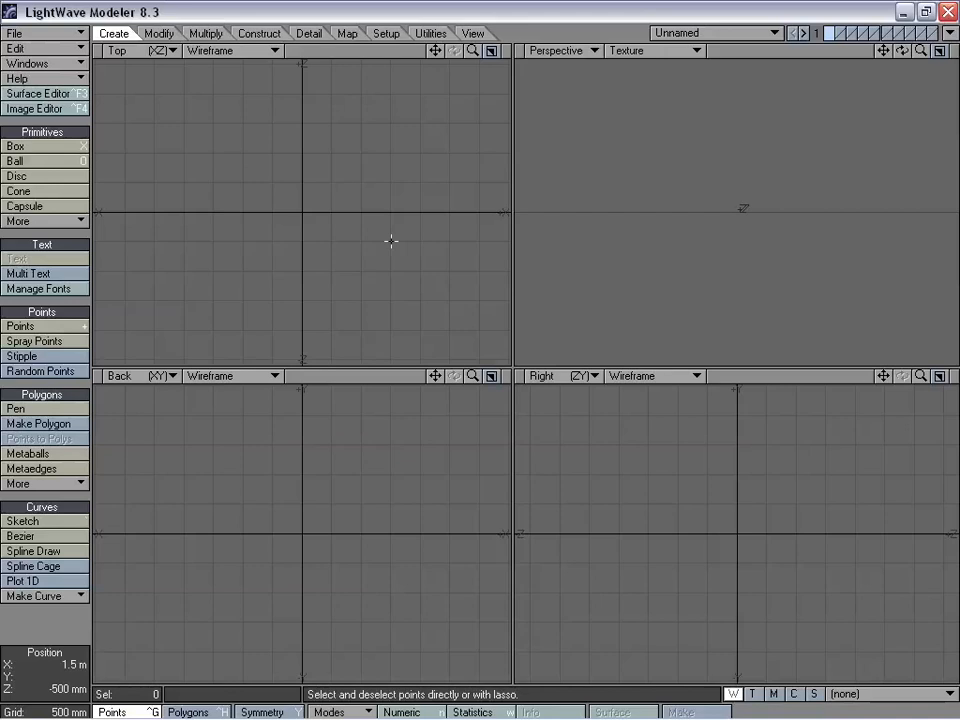
Step: Create a box centred on the origin, about 2 m square at the base and about 2.4 m tall, standing on the ground plane
{"action": "left_click", "coordinate": [50, 146]}
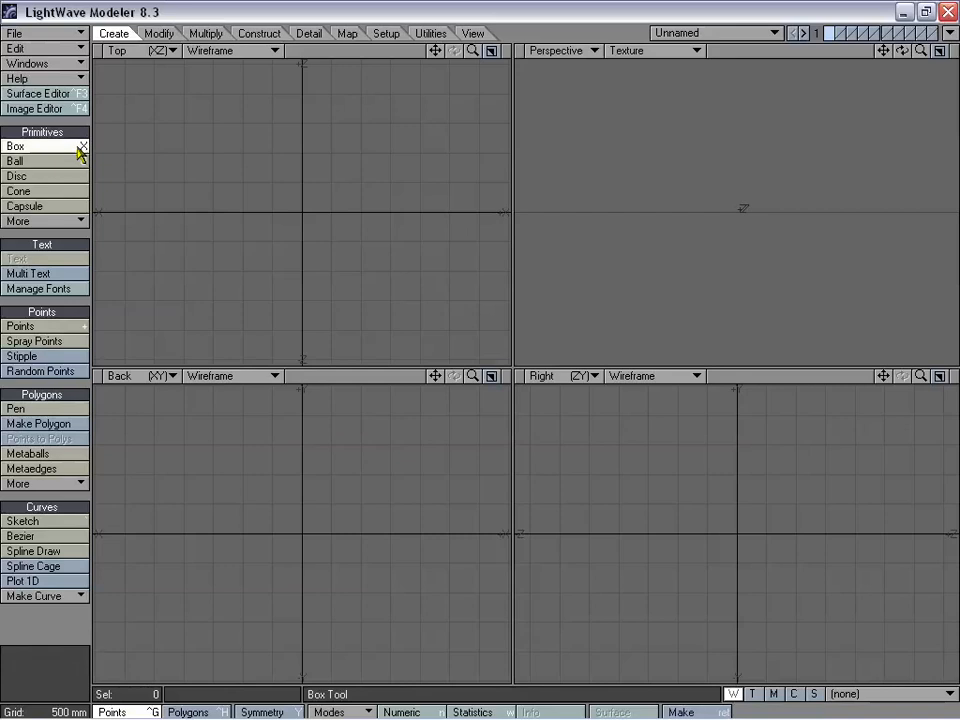
{"action": "left_click_drag", "start_coordinate": [243, 152], "coordinate": [362, 266]}
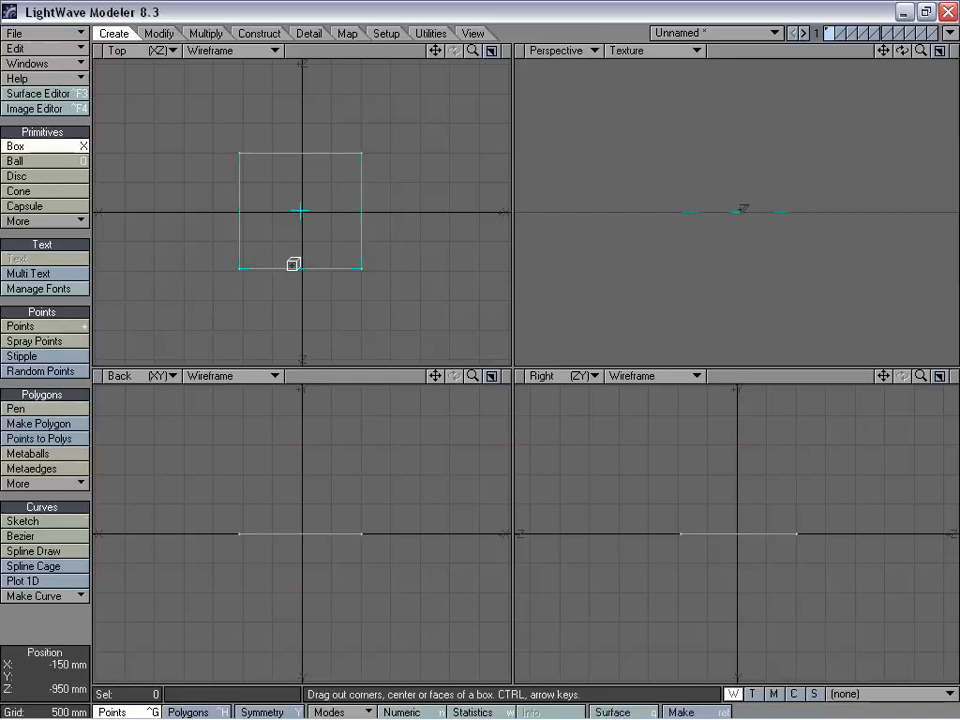
{"action": "left_click_drag", "start_coordinate": [296, 267], "coordinate": [298, 270]}
{"action": "left_click_drag", "start_coordinate": [240, 226], "coordinate": [244, 226]}
{"action": "left_click_drag", "start_coordinate": [322, 162], "coordinate": [297, 153]}
{"action": "left_click_drag", "start_coordinate": [300, 533], "coordinate": [304, 384]}
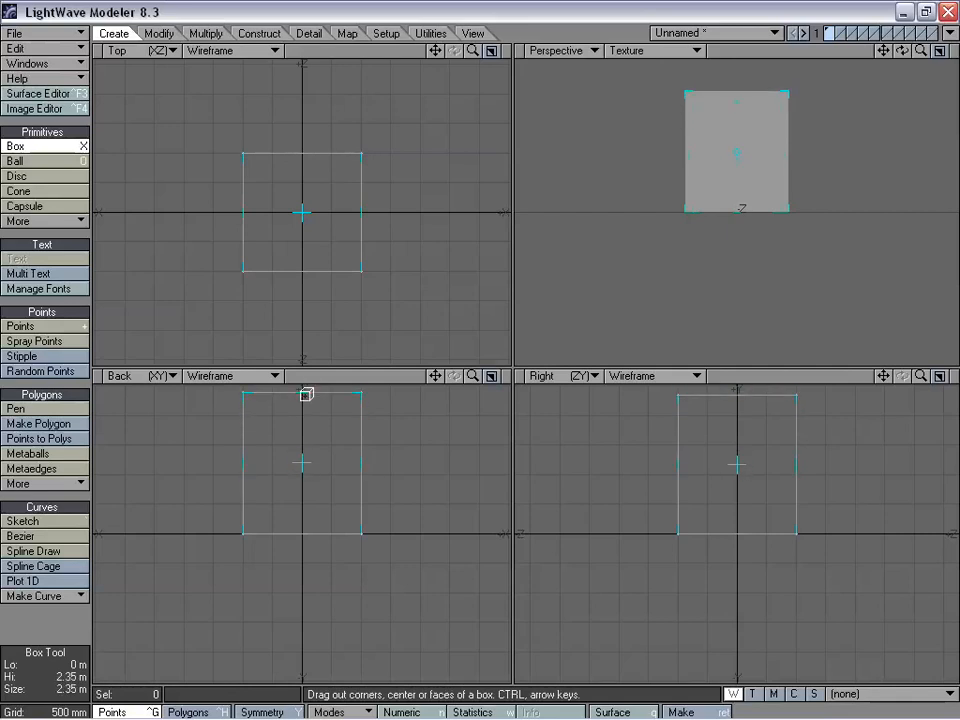
{"action": "key", "text": "space"}
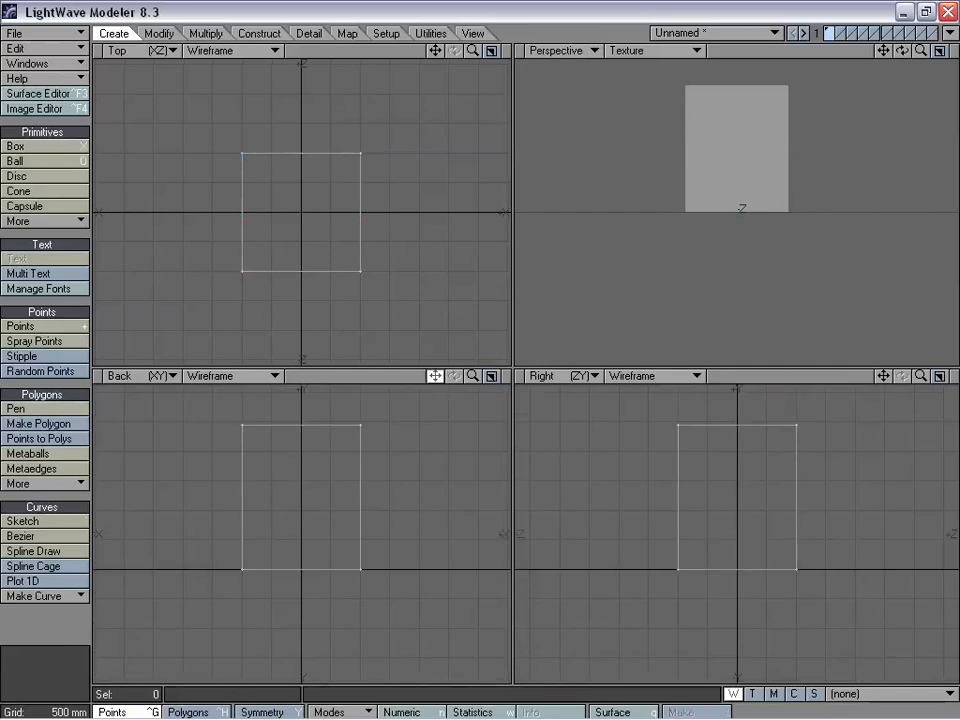
Step: Assign a named surface to the box and save the object as box
{"action": "key", "text": "a"}
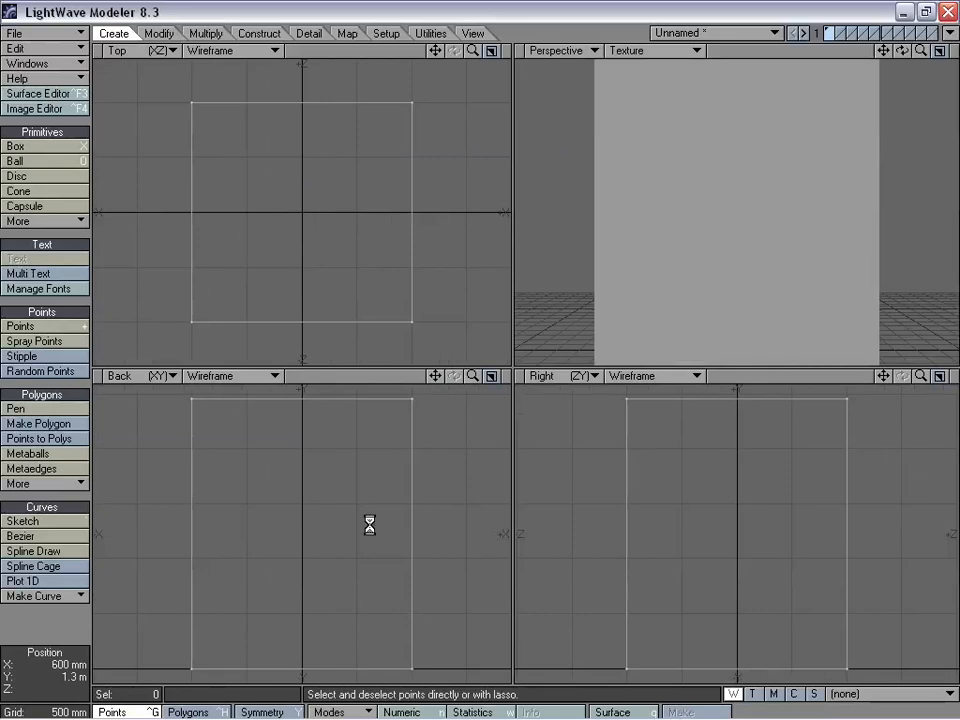
{"action": "type", "text": "qBall"}
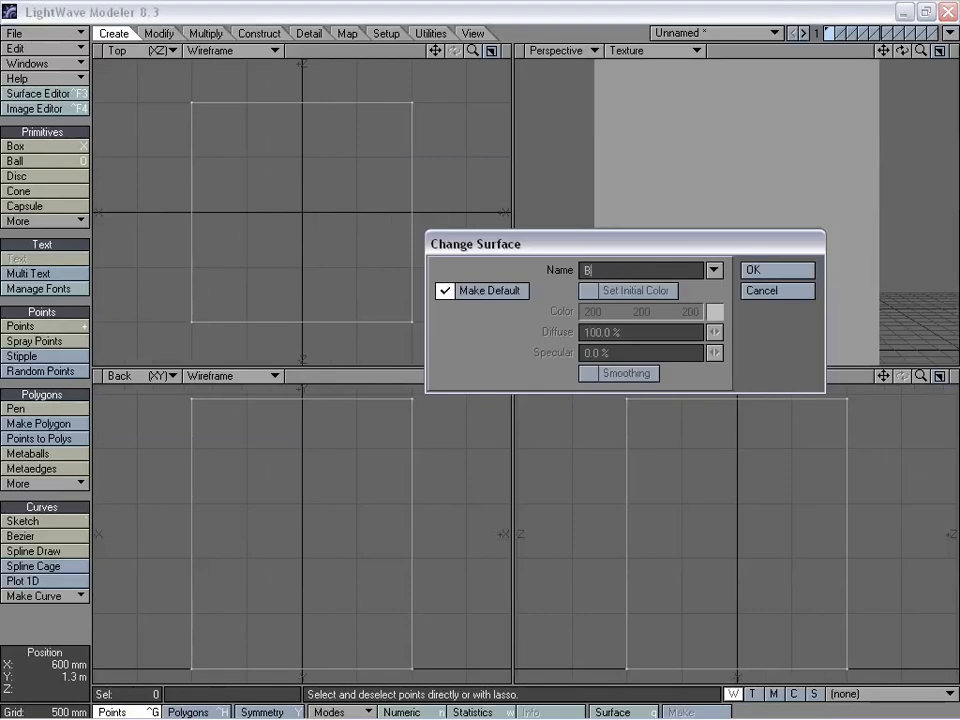
{"action": "key", "text": "Return"}
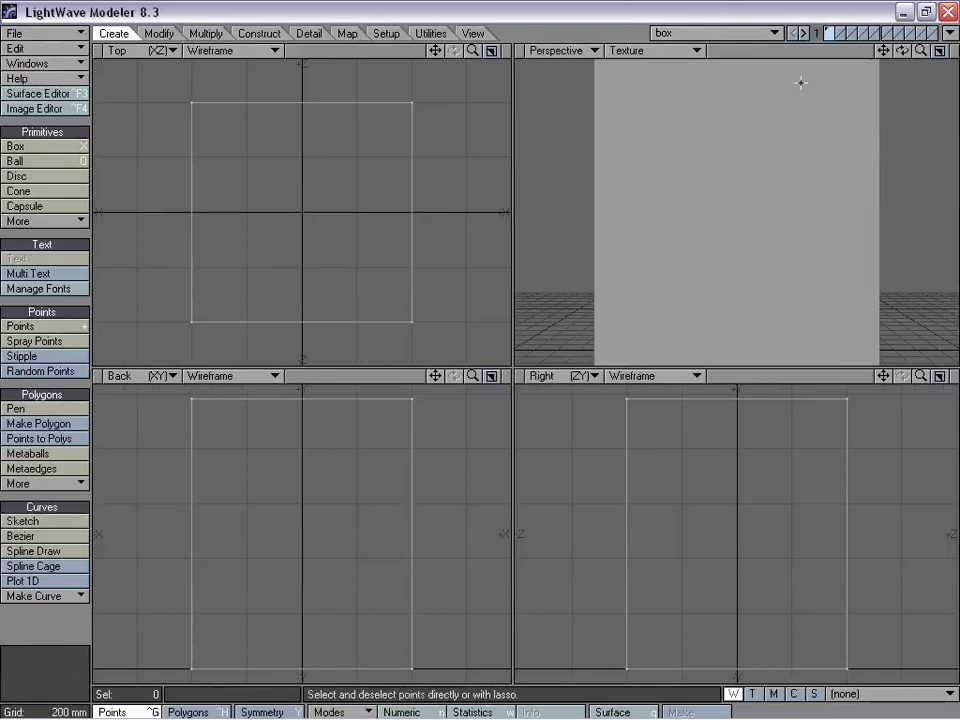
Step: Send the box object to Layout and view it from a raised angle in the perspective view
{"action": "left_click", "coordinate": [949, 33]}
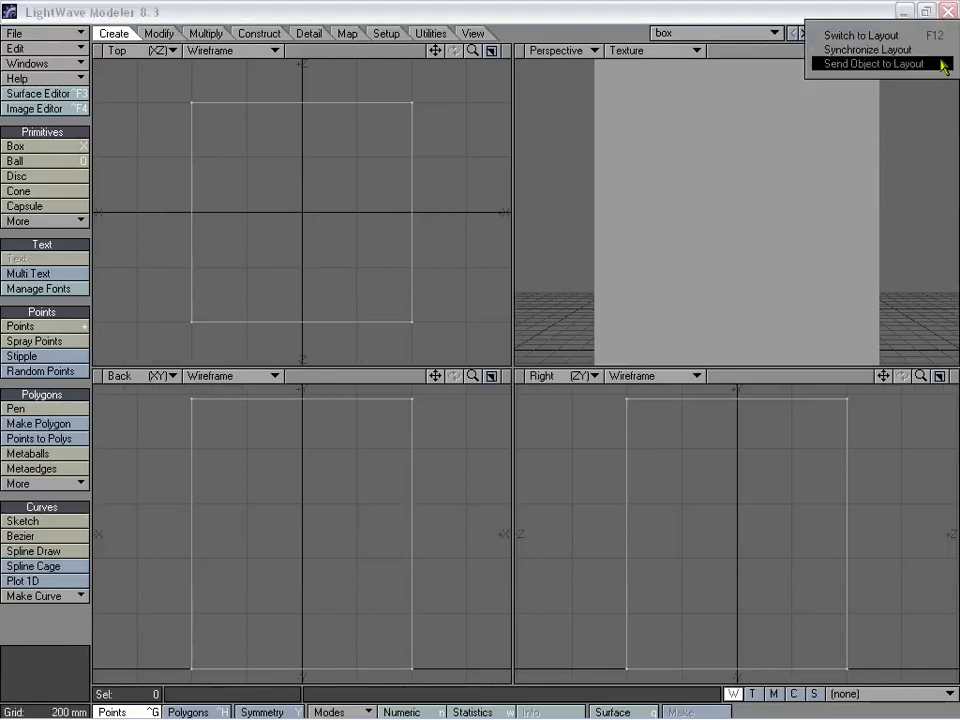
{"action": "left_click", "coordinate": [846, 64]}
{"action": "left_click", "coordinate": [160, 50]}
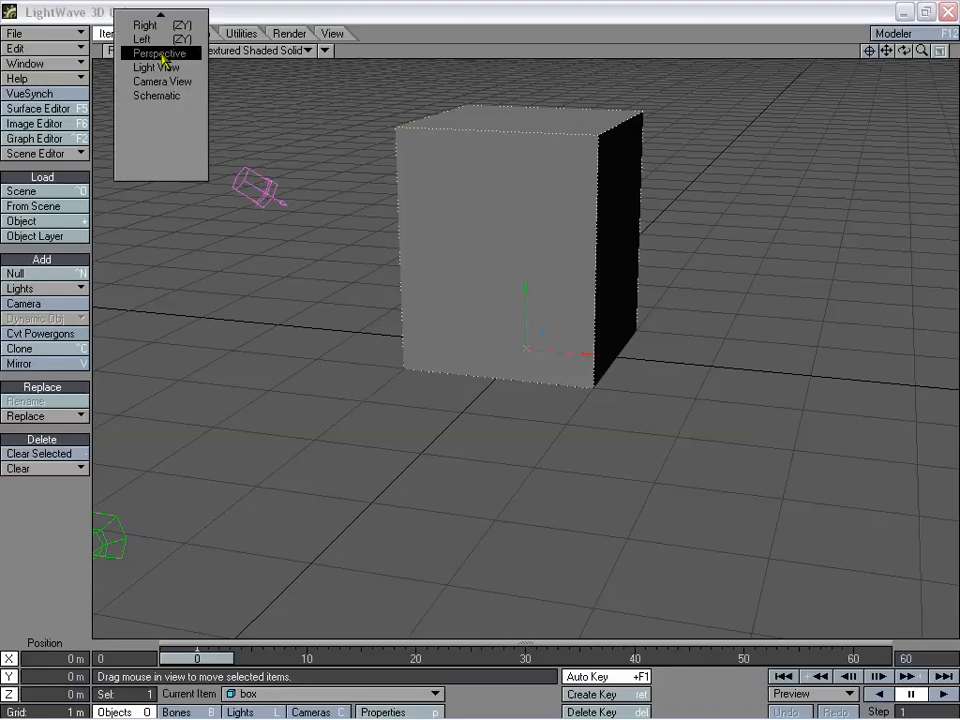
{"action": "left_click", "coordinate": [160, 123]}
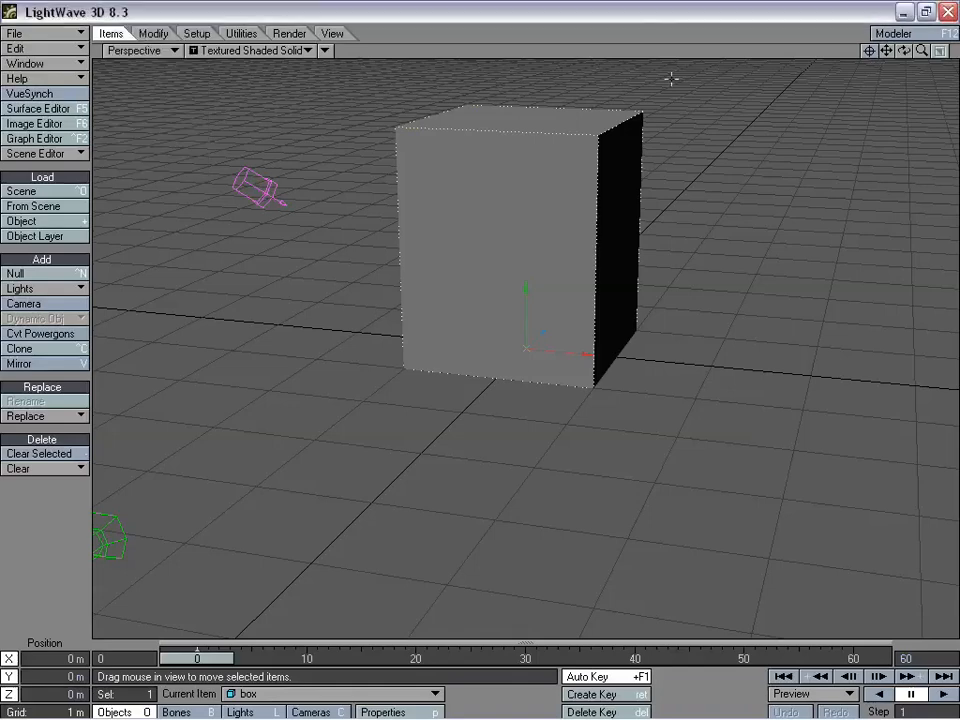
{"action": "left_click_drag", "start_coordinate": [903, 50], "coordinate": [884, 99]}
{"action": "mouse_move", "coordinate": [905, 51]}
{"action": "left_mouse_down"}
{"action": "mouse_move", "coordinate": [874, 52]}
{"action": "mouse_move", "coordinate": [926, 52]}
{"action": "mouse_move", "coordinate": [905, 52]}
{"action": "left_mouse_up"}
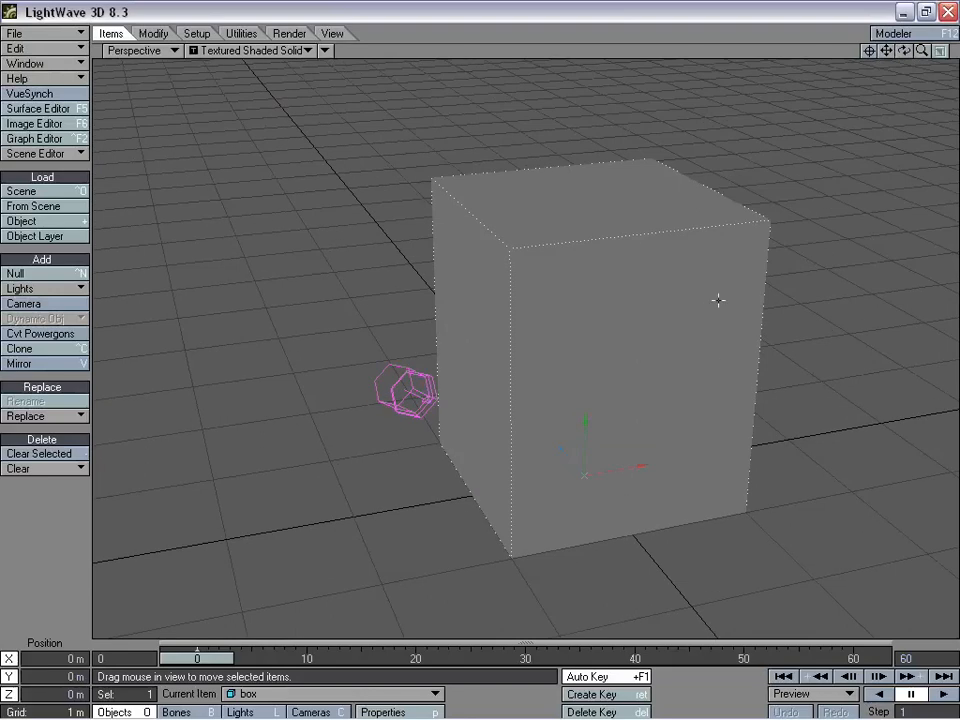
Step: Inspect the Texture_UVSample.jpg image at 25% zoom, then close its preview and the Image Editor
{"action": "left_click", "coordinate": [40, 125]}
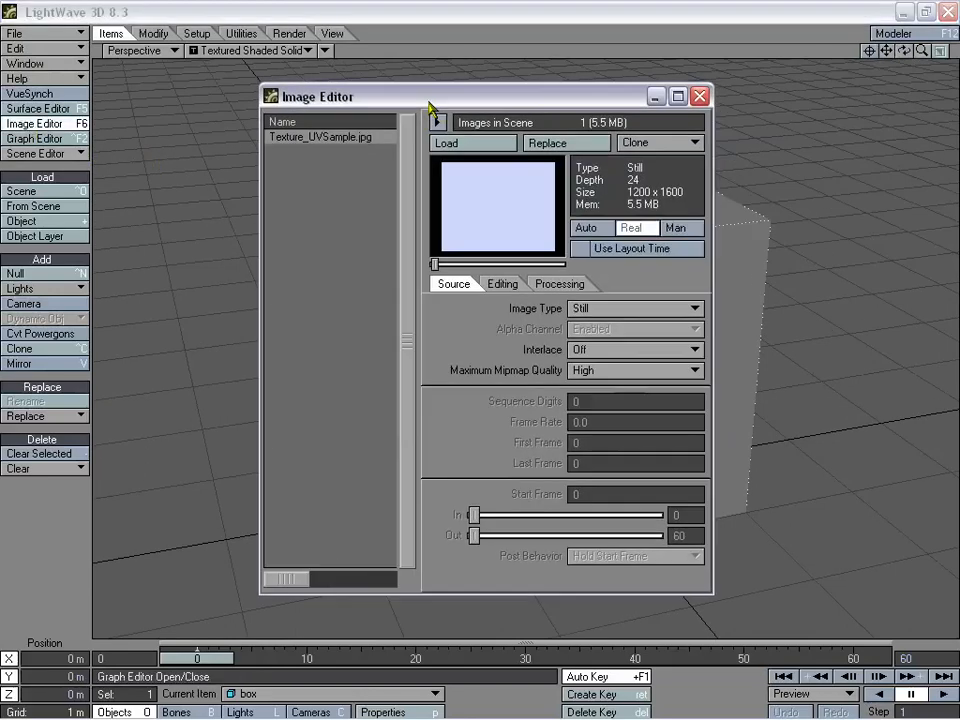
{"action": "double_click", "coordinate": [478, 216]}
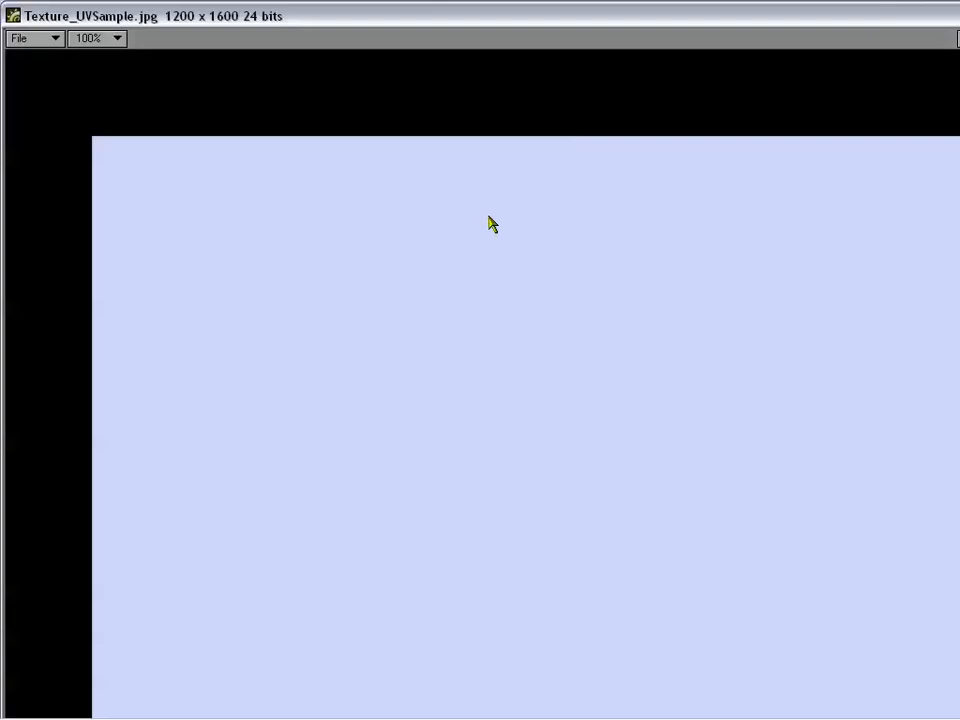
{"action": "left_click", "coordinate": [117, 38]}
{"action": "left_click", "coordinate": [103, 127]}
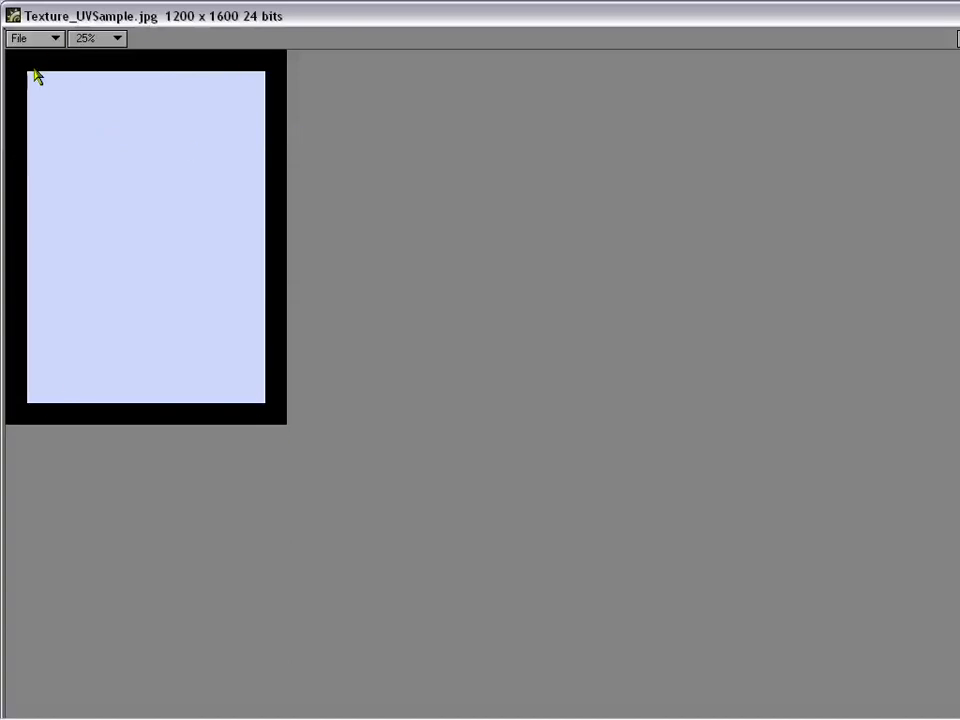
{"action": "left_click_drag", "start_coordinate": [346, 12], "coordinate": [399, 112]}
{"action": "left_click_drag", "start_coordinate": [901, 120], "coordinate": [534, 88]}
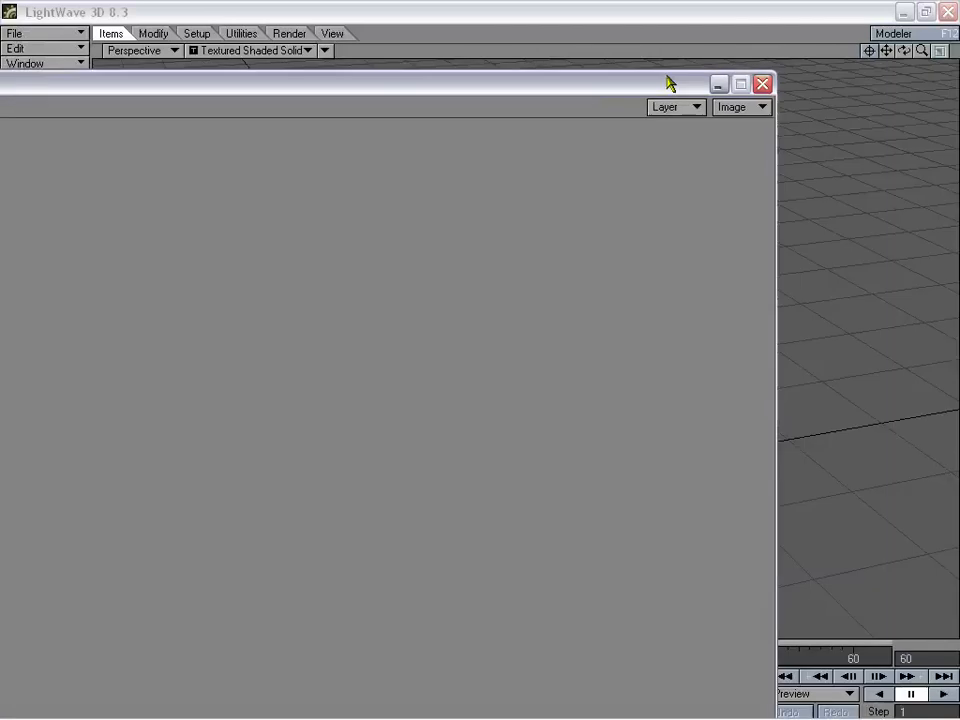
{"action": "left_click", "coordinate": [762, 83]}
{"action": "left_click", "coordinate": [692, 94]}
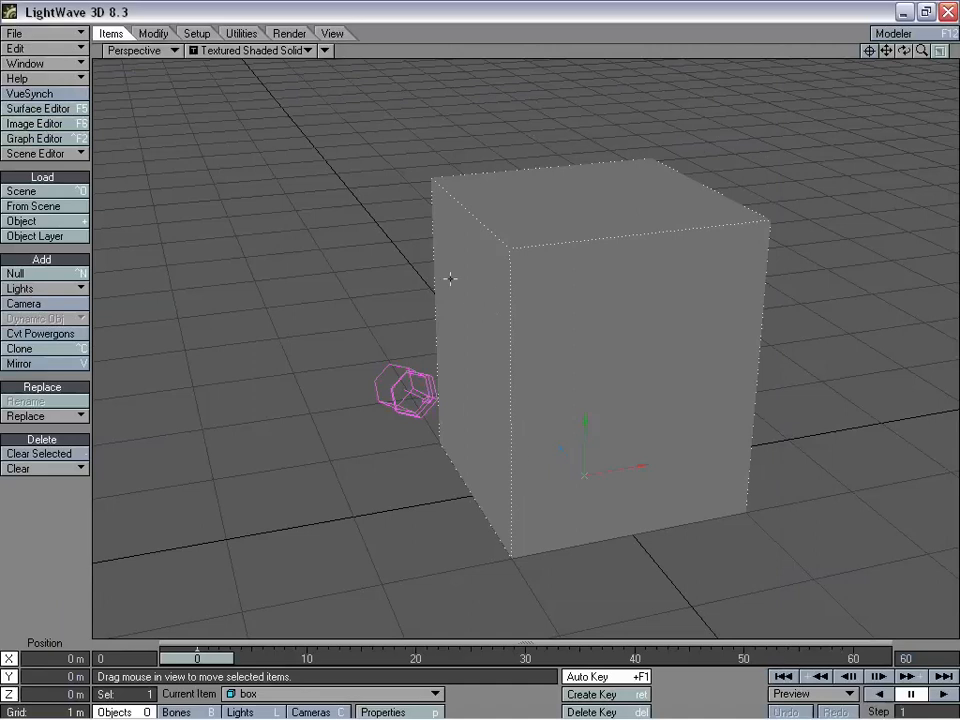
Step: Add a colour texture to the Box surface as an image map with Cubic projection, using Texture_UVSample.jpg
{"action": "left_click", "coordinate": [60, 108]}
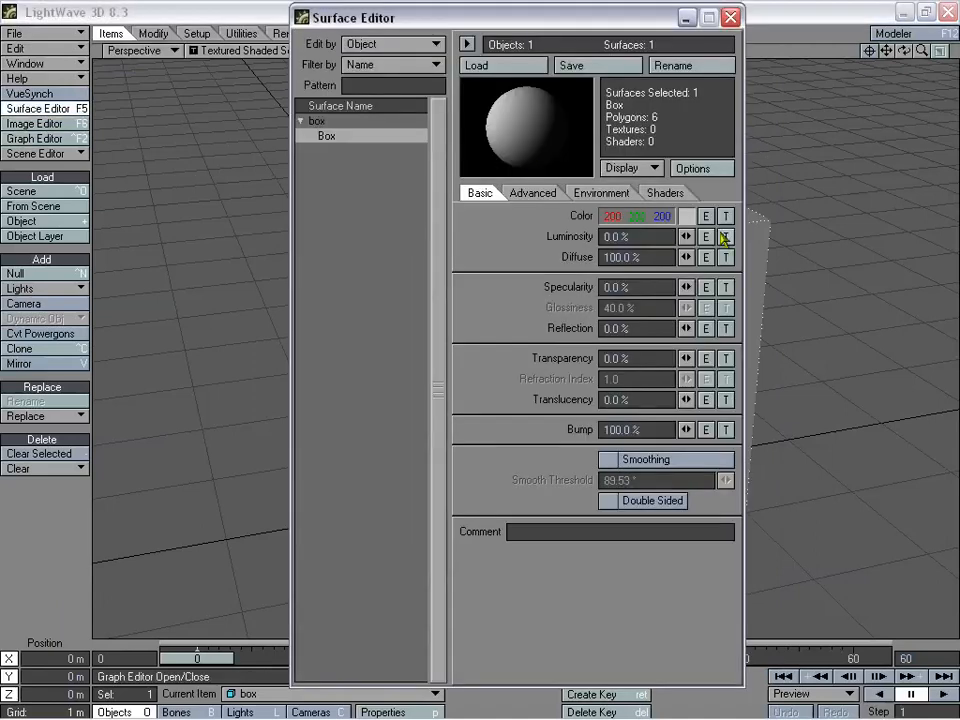
{"action": "left_click", "coordinate": [725, 216]}
{"action": "left_click_drag", "start_coordinate": [620, 111], "coordinate": [463, 111]}
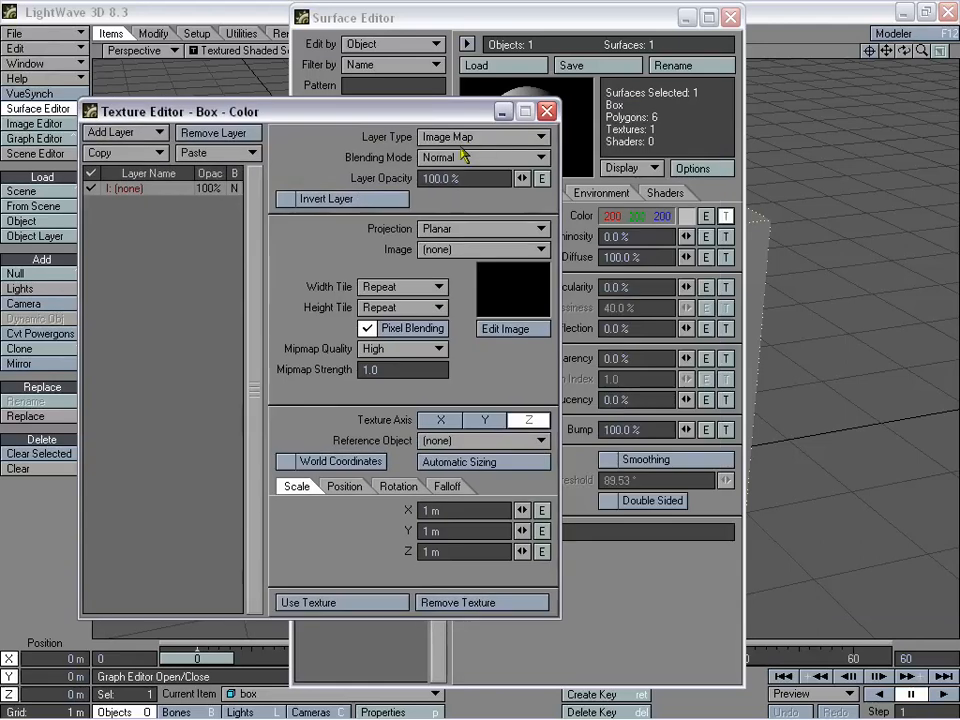
{"action": "left_click", "coordinate": [475, 228]}
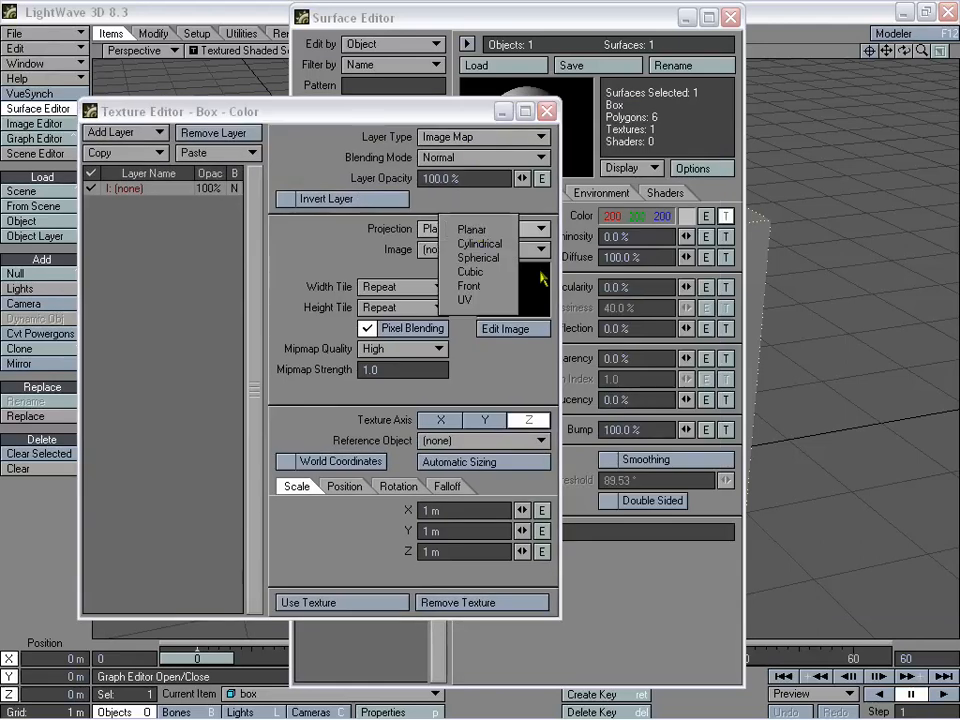
{"action": "left_click", "coordinate": [484, 271]}
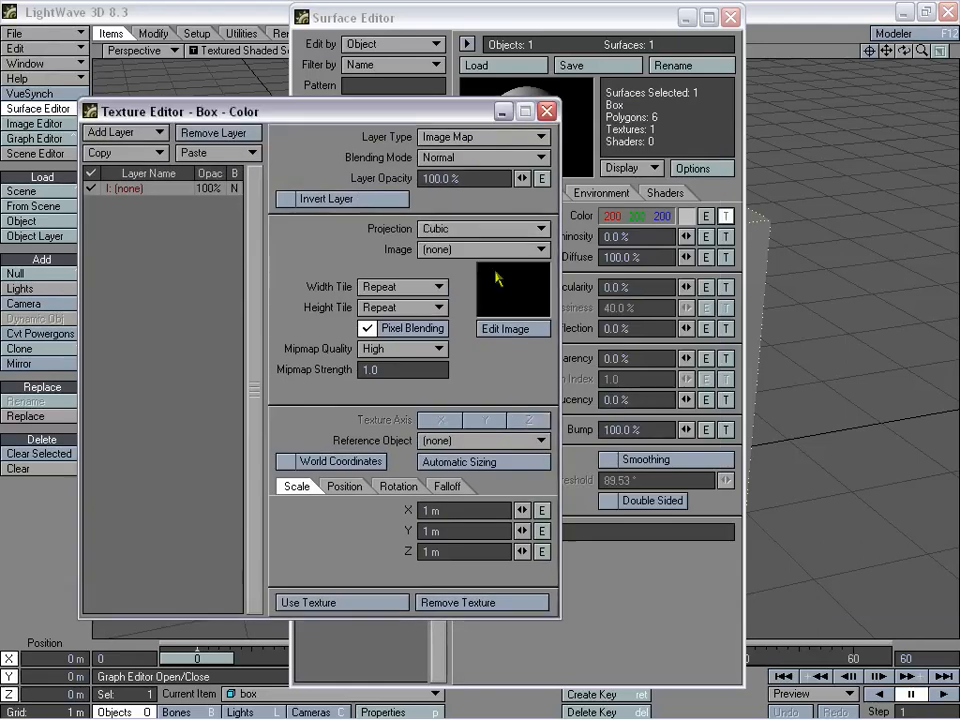
{"action": "left_click", "coordinate": [453, 253]}
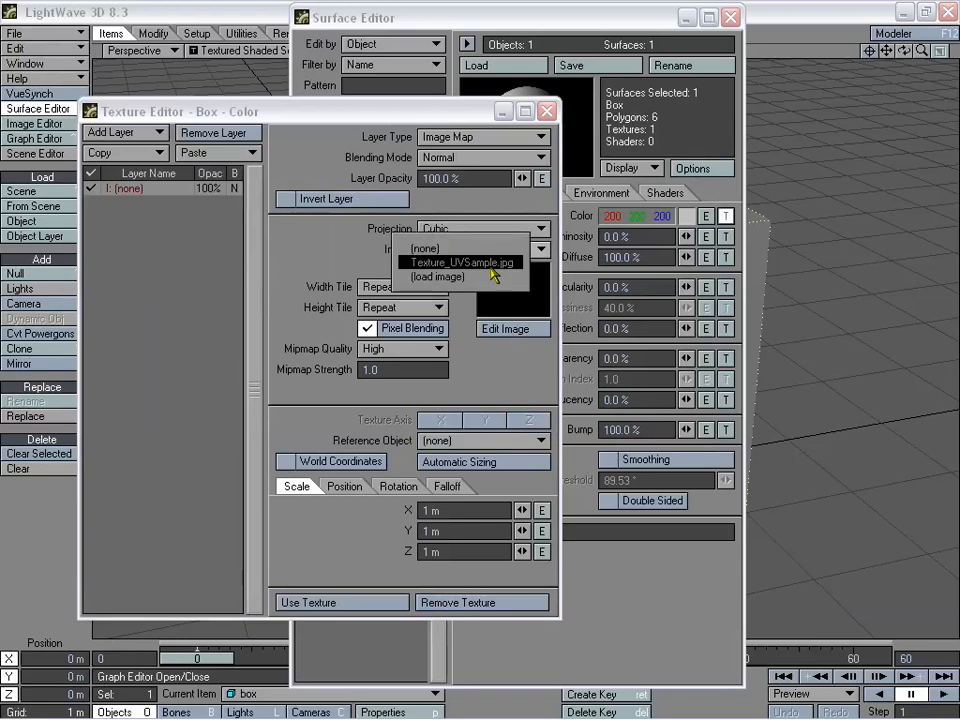
{"action": "left_click", "coordinate": [462, 262]}
Step: Size the colour texture automatically to fit the box, apply it and close the Surface Editor
{"action": "left_click_drag", "start_coordinate": [230, 111], "coordinate": [175, 100]}
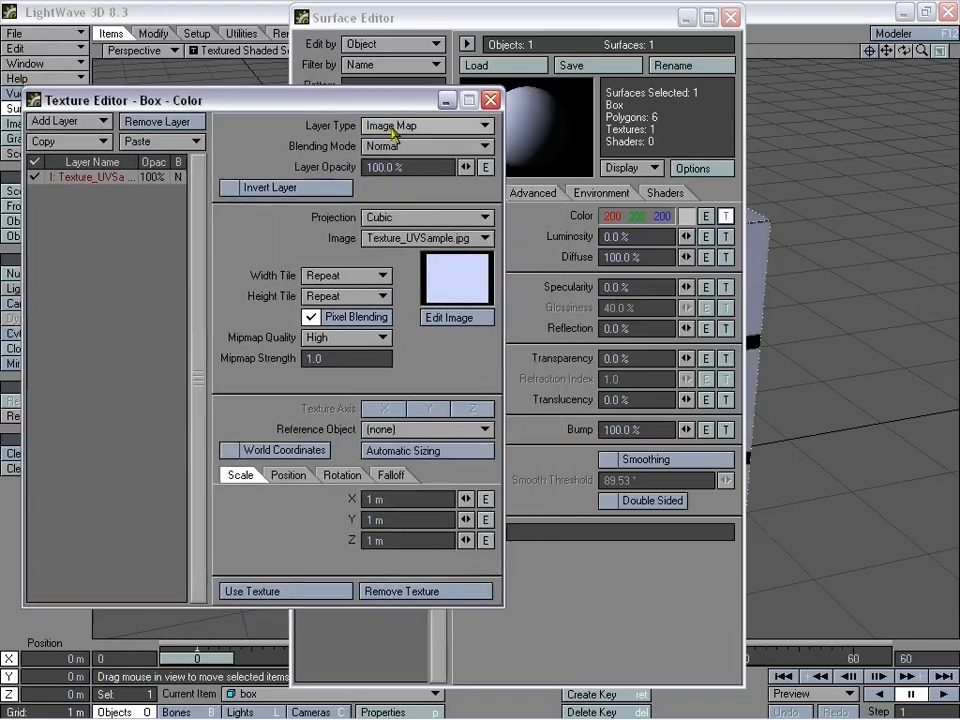
{"action": "left_click", "coordinate": [428, 451]}
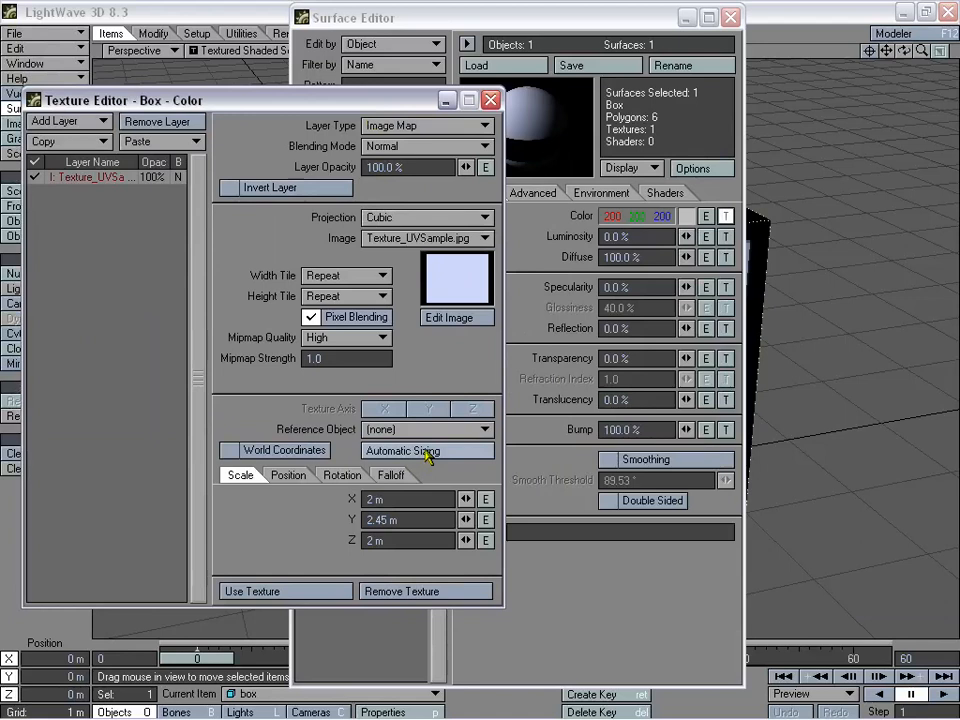
{"action": "left_click", "coordinate": [315, 591]}
{"action": "left_click", "coordinate": [731, 18]}
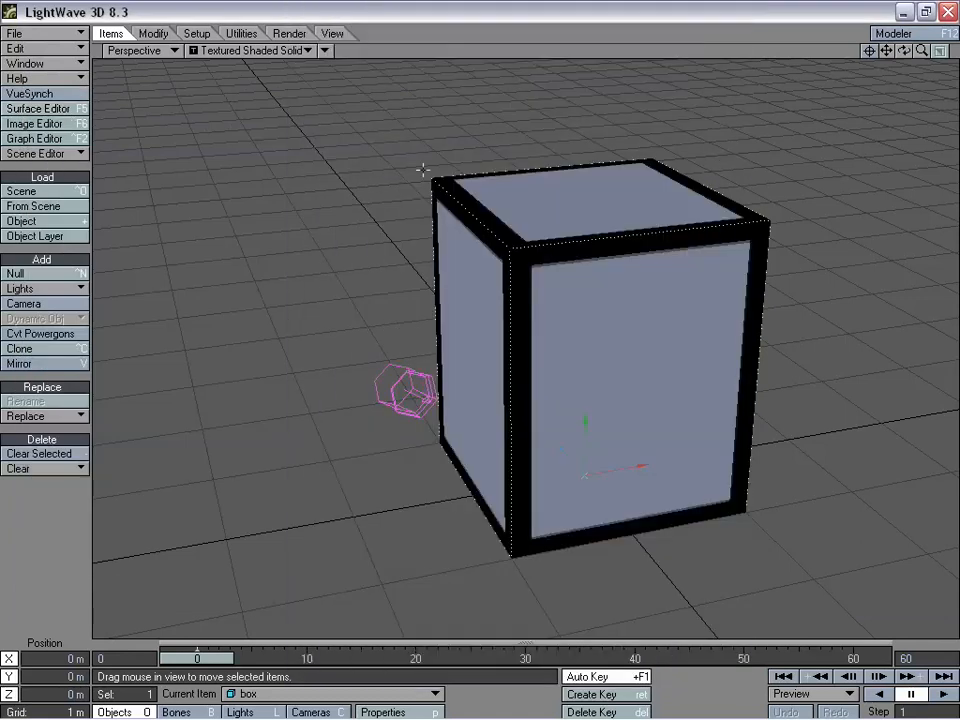
Step: Examine the textured faces of the box from several angles in the perspective view
{"action": "mouse_move", "coordinate": [905, 51]}
{"action": "left_mouse_down"}
{"action": "mouse_move", "coordinate": [930, 50]}
{"action": "mouse_move", "coordinate": [886, 62]}
{"action": "mouse_move", "coordinate": [886, 48]}
{"action": "left_mouse_up"}
{"action": "left_click", "coordinate": [871, 51]}
{"action": "right_click_drag", "start_coordinate": [886, 48], "coordinate": [886, 58]}
{"action": "left_click_drag", "start_coordinate": [905, 53], "coordinate": [858, 47]}
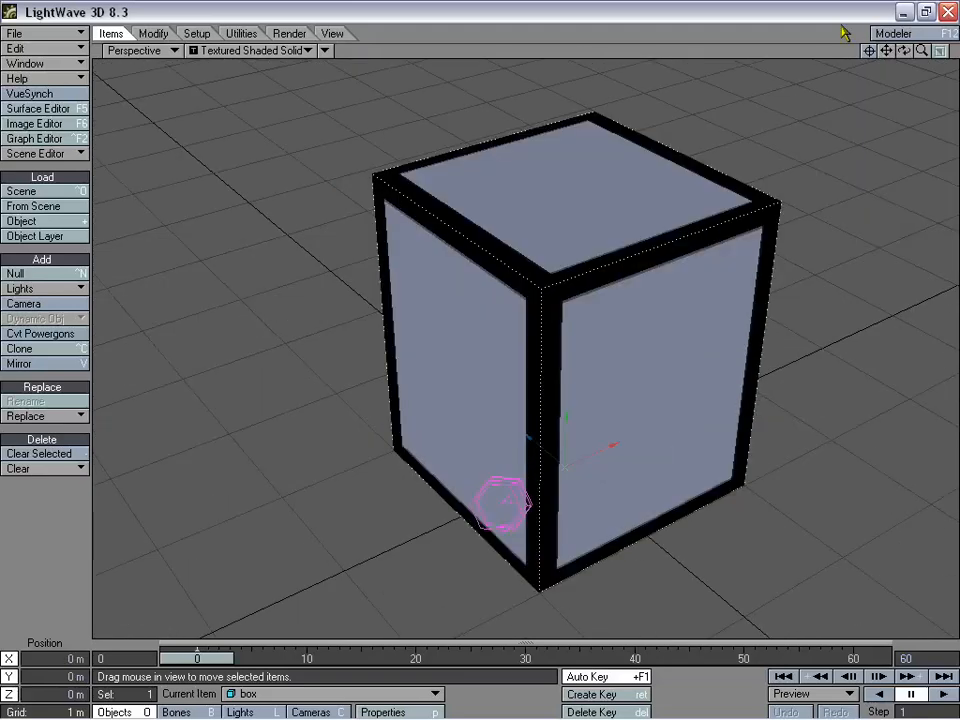
{"action": "mouse_move", "coordinate": [905, 51]}
{"action": "left_mouse_down"}
{"action": "mouse_move", "coordinate": [868, 42]}
{"action": "mouse_move", "coordinate": [921, 40]}
{"action": "mouse_move", "coordinate": [907, 53]}
{"action": "left_mouse_up"}
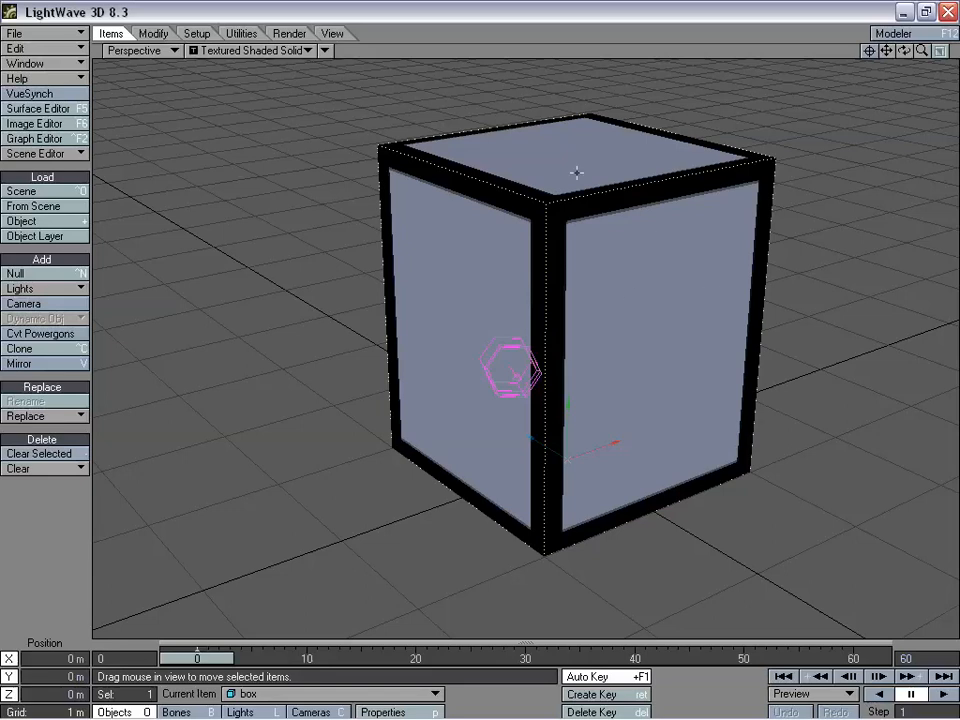
{"action": "mouse_move", "coordinate": [904, 51]}
{"action": "left_mouse_down"}
{"action": "mouse_move", "coordinate": [870, 51]}
{"action": "mouse_move", "coordinate": [925, 51]}
{"action": "mouse_move", "coordinate": [911, 58]}
{"action": "left_mouse_up"}
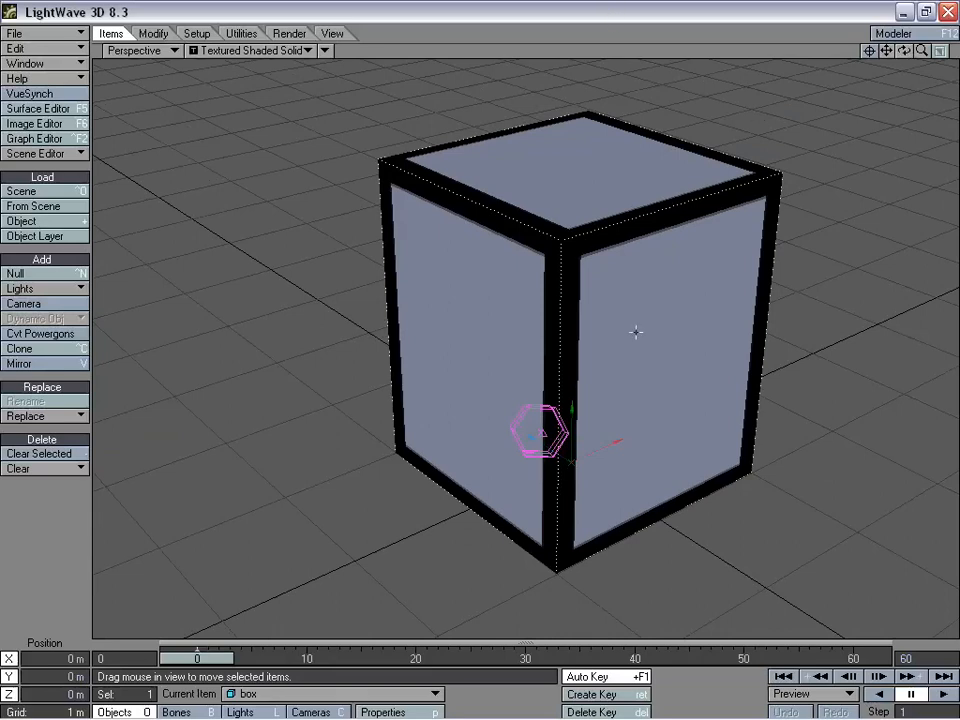
Step: Render the current frame of the textured box and close the rendered image
{"action": "left_click", "coordinate": [289, 33]}
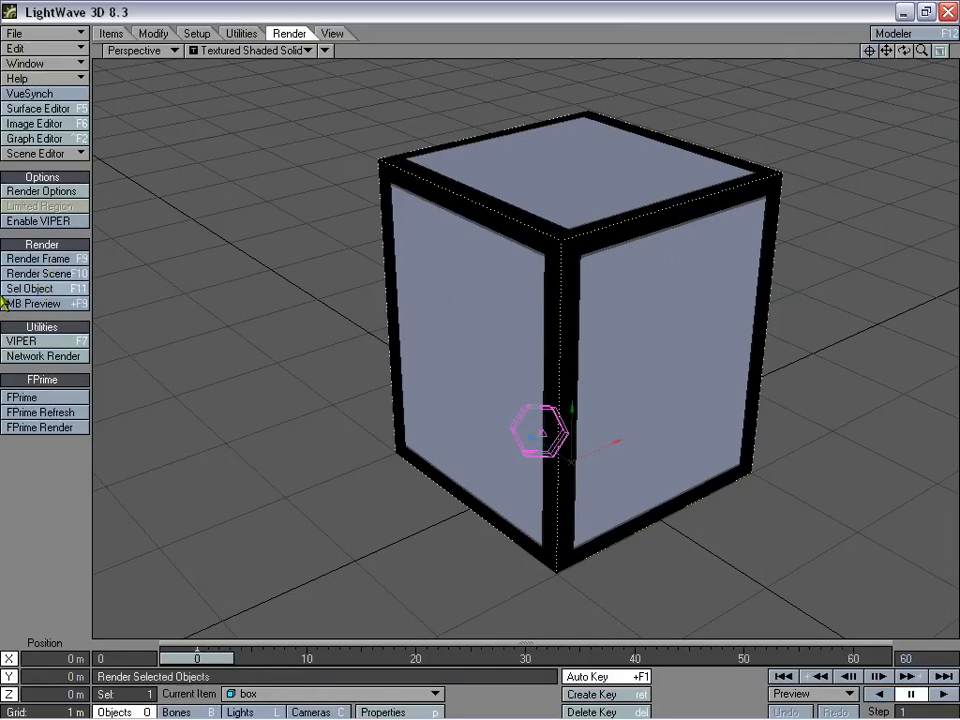
{"action": "left_click_drag", "start_coordinate": [907, 52], "coordinate": [572, 62]}
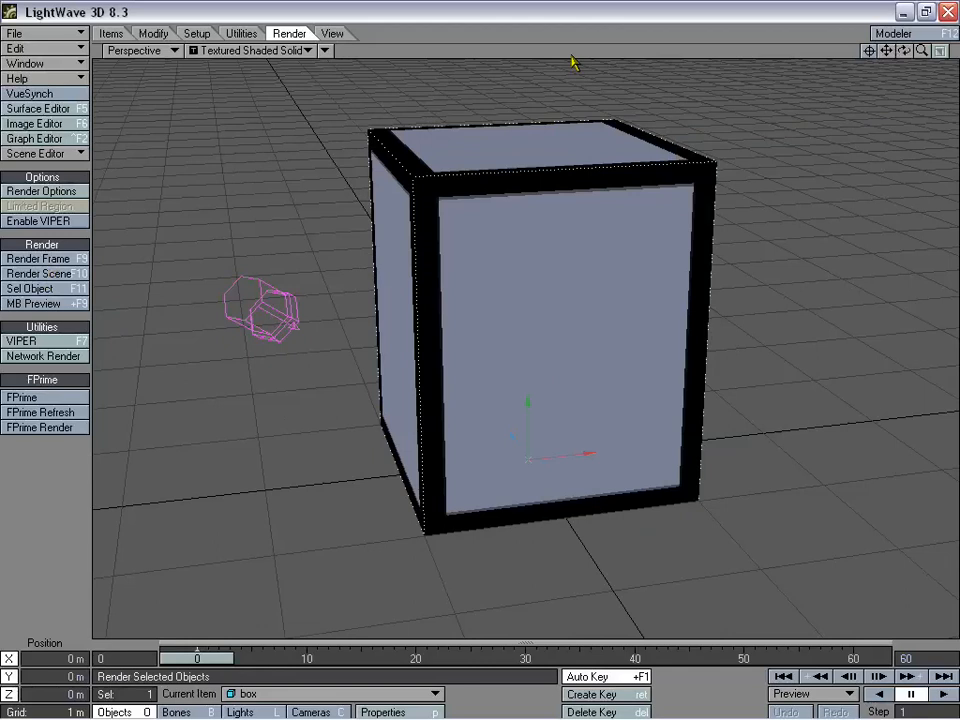
{"action": "left_click", "coordinate": [45, 258]}
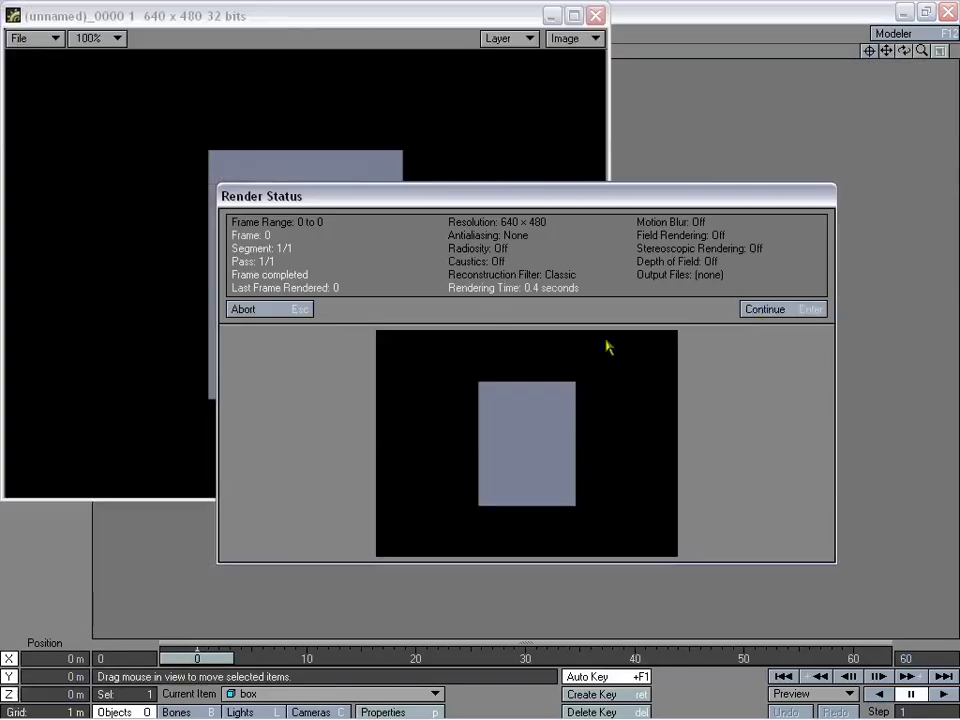
{"action": "left_click", "coordinate": [765, 309]}
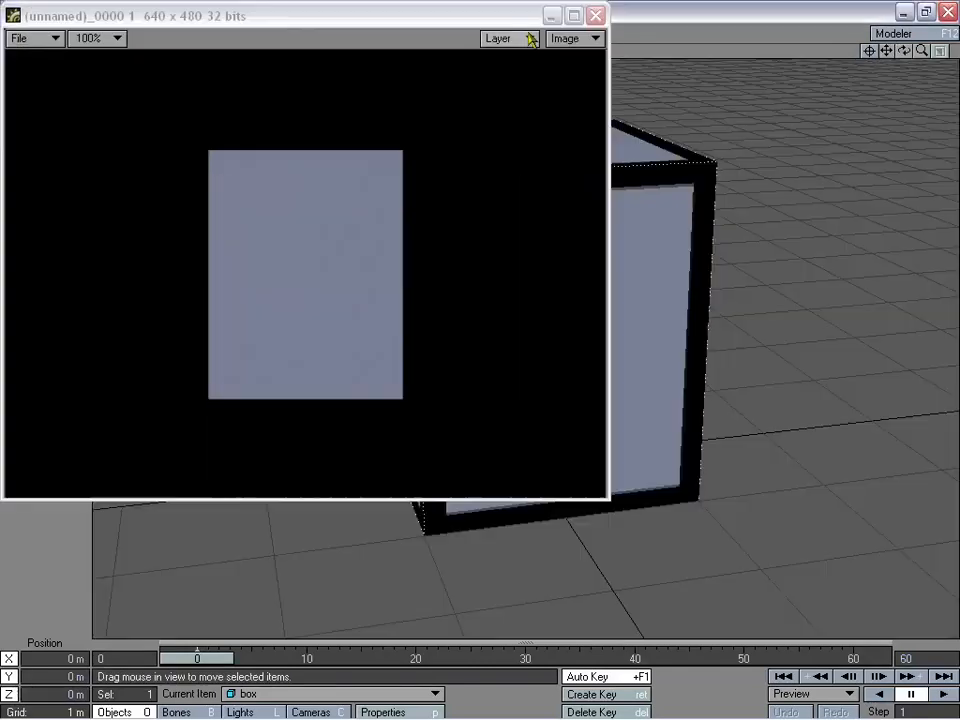
{"action": "left_click", "coordinate": [595, 10]}
Step: Through the camera view, move and rotate the camera to about X -3.2 m, Y 4.1 m, Z -6 m, showing three sides of the box
{"action": "left_click", "coordinate": [170, 50]}
{"action": "left_click", "coordinate": [172, 76]}
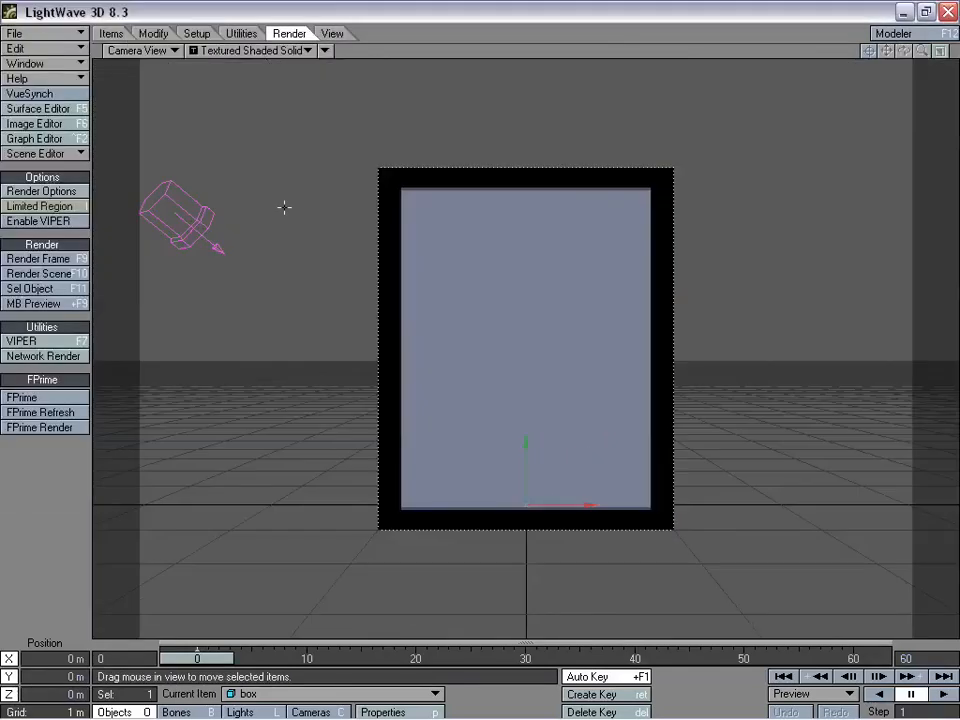
{"action": "key", "text": "shift+c"}
{"action": "left_click_drag", "start_coordinate": [368, 270], "coordinate": [271, 191]}
{"action": "right_click_drag", "start_coordinate": [649, 546], "coordinate": [649, 469]}
{"action": "key", "text": "y"}
{"action": "left_click_drag", "start_coordinate": [611, 454], "coordinate": [687, 549]}
{"action": "key", "text": "t"}
{"action": "right_click_drag", "start_coordinate": [687, 549], "coordinate": [687, 500]}
{"action": "left_click_drag", "start_coordinate": [687, 500], "coordinate": [690, 550]}
{"action": "right_click_drag", "start_coordinate": [690, 550], "coordinate": [690, 568]}
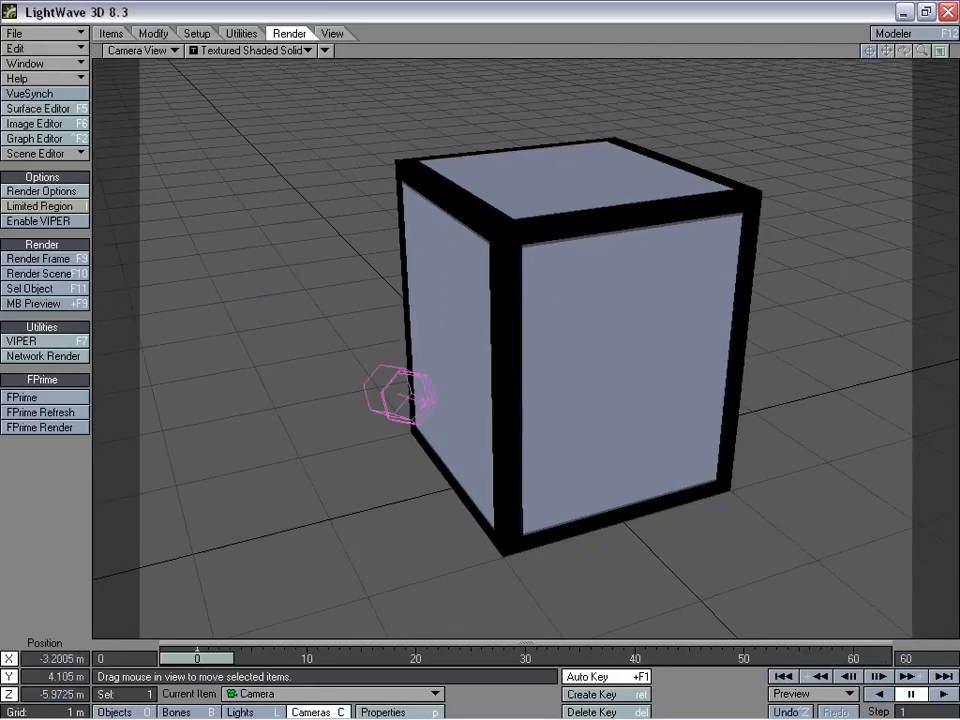
Step: Render the box from the repositioned camera and close the rendered image
{"action": "left_click", "coordinate": [38, 258]}
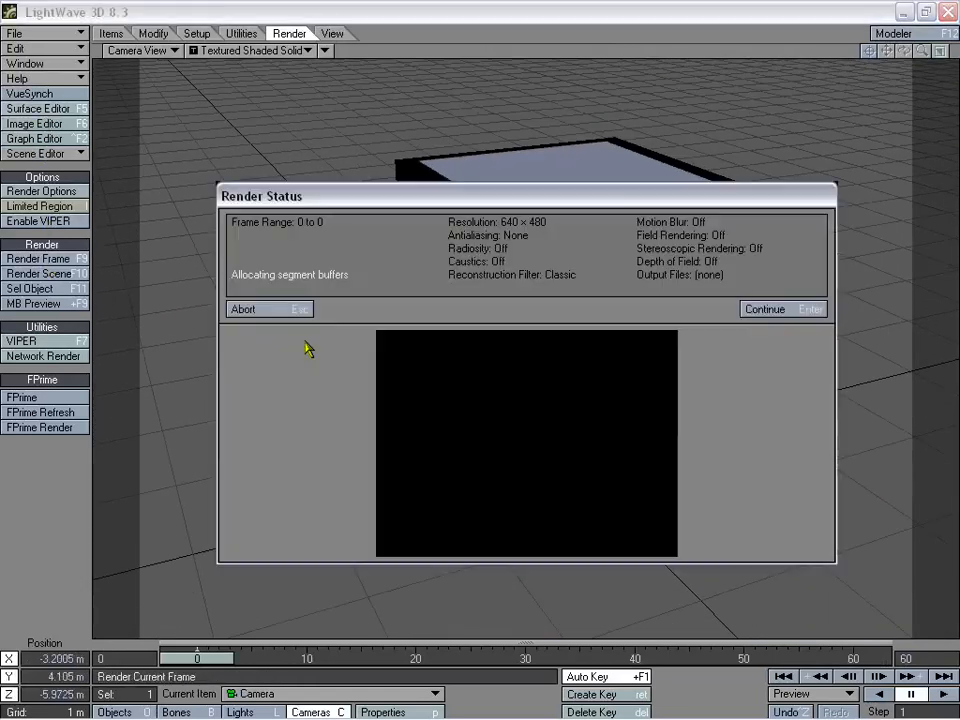
{"action": "left_click", "coordinate": [822, 313]}
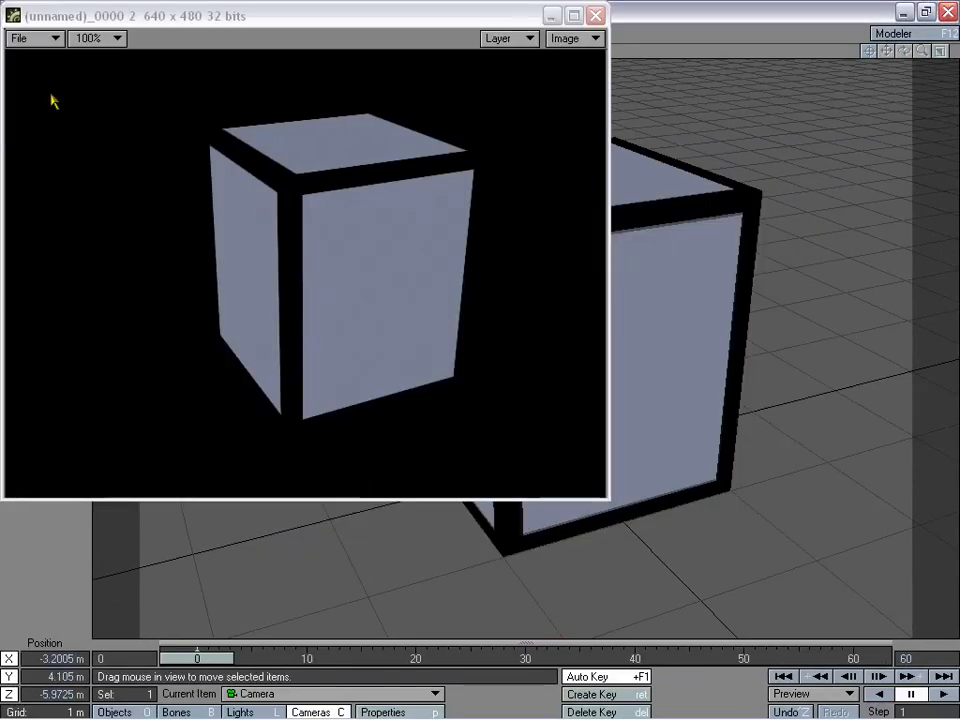
{"action": "left_click", "coordinate": [595, 15]}
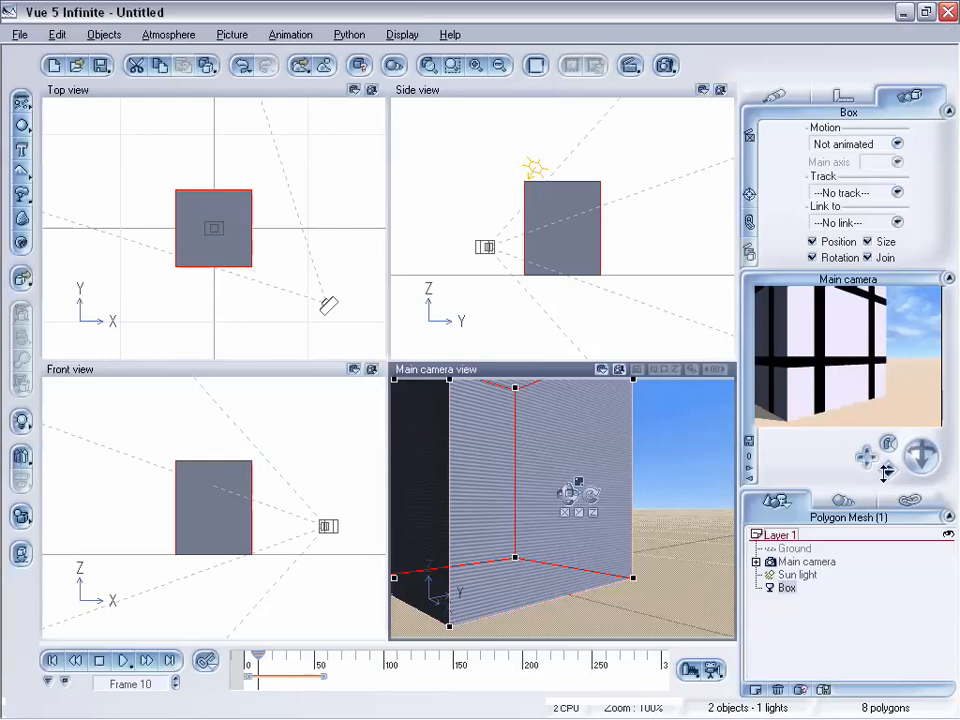
Step: In Vue, pull the main camera back and orbit it to frame the whole box from above
{"action": "left_click_drag", "start_coordinate": [885, 472], "coordinate": [814, 418]}
{"action": "mouse_move", "coordinate": [867, 454]}
{"action": "left_mouse_down"}
{"action": "mouse_move", "coordinate": [867, 420]}
{"action": "mouse_move", "coordinate": [866, 456]}
{"action": "left_mouse_up"}
{"action": "left_click", "coordinate": [20, 35]}
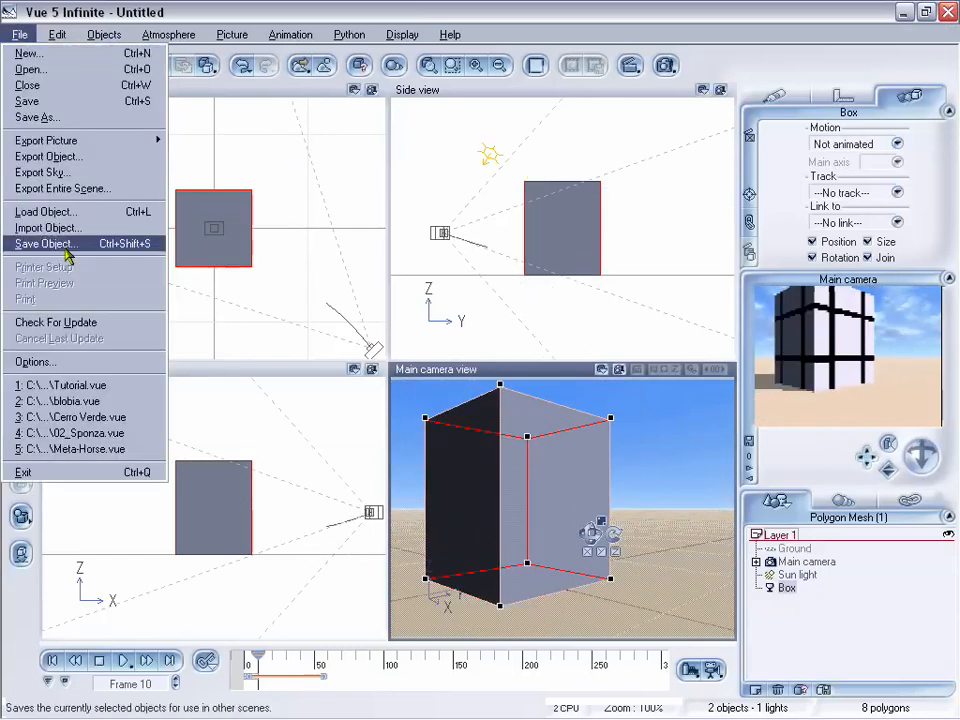
{"action": "key", "text": "Escape"}
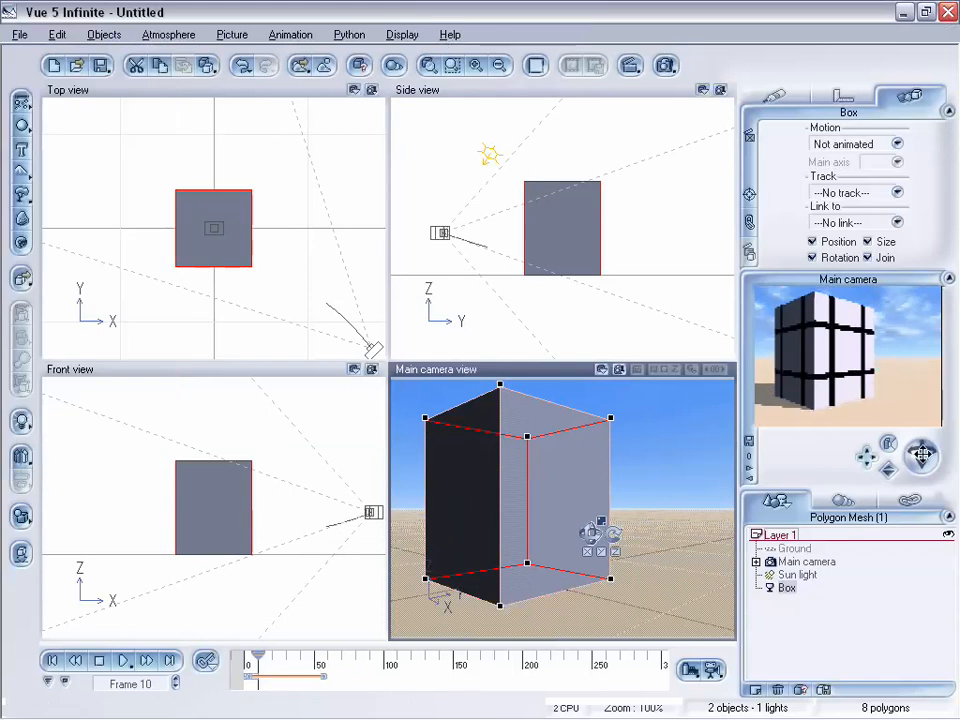
{"action": "left_click_drag", "start_coordinate": [921, 454], "coordinate": [843, 362]}
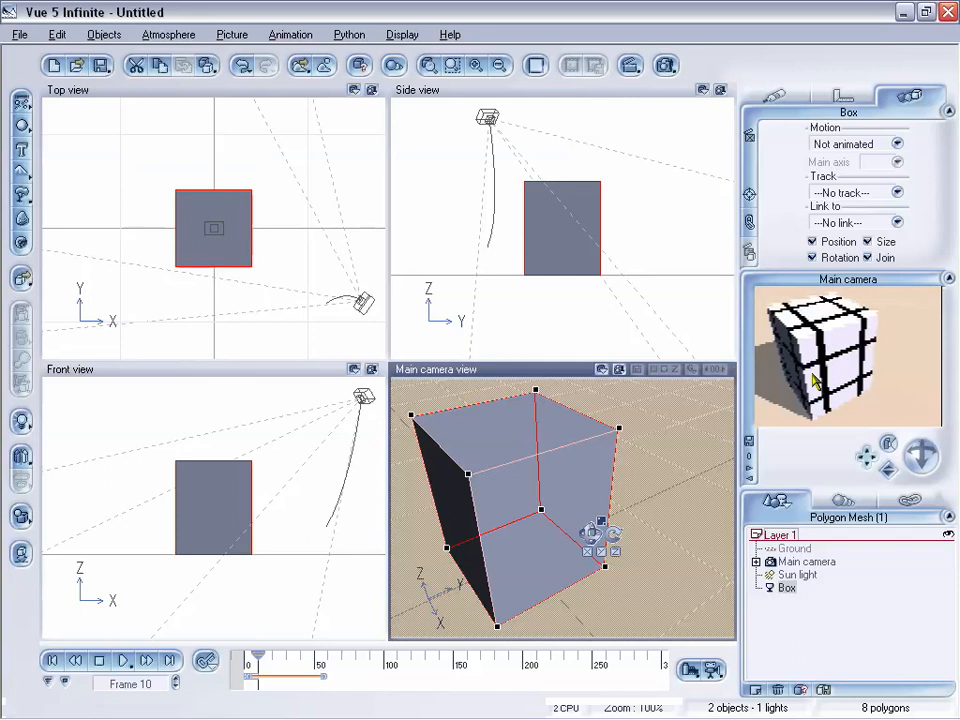
{"action": "mouse_move", "coordinate": [921, 456]}
{"action": "left_mouse_down"}
{"action": "mouse_move", "coordinate": [912, 457]}
{"action": "mouse_move", "coordinate": [921, 469]}
{"action": "left_mouse_up"}
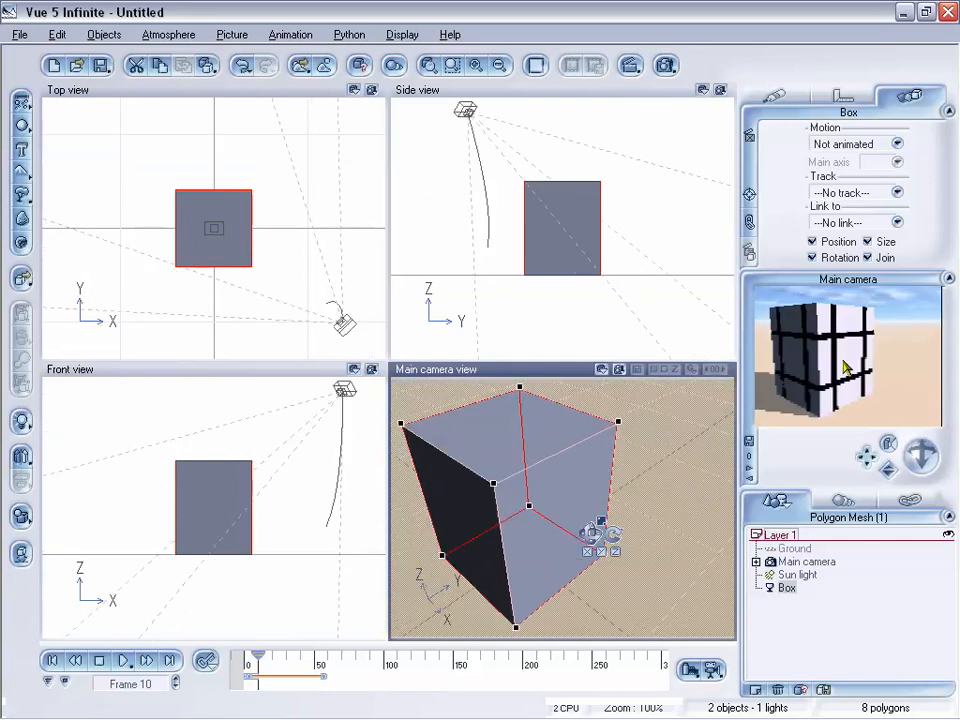
Step: Try Cylindrical mapping on the box's material without animating it, and leave the material editor without applying the change
{"action": "left_click", "coordinate": [787, 97]}
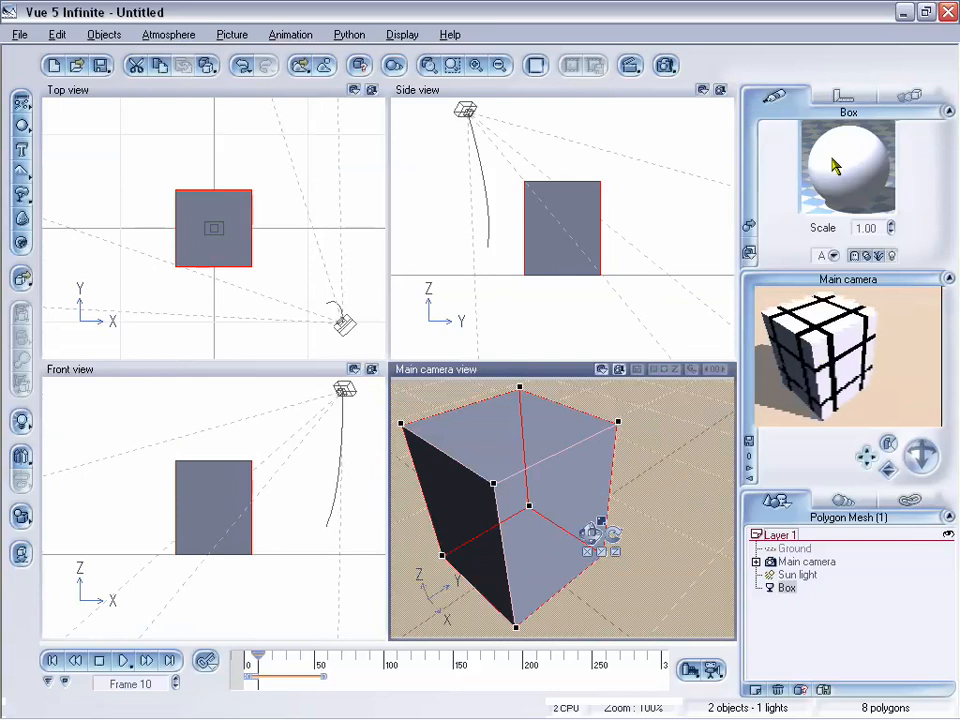
{"action": "double_click", "coordinate": [834, 160]}
{"action": "left_click_drag", "start_coordinate": [447, 95], "coordinate": [386, 109]}
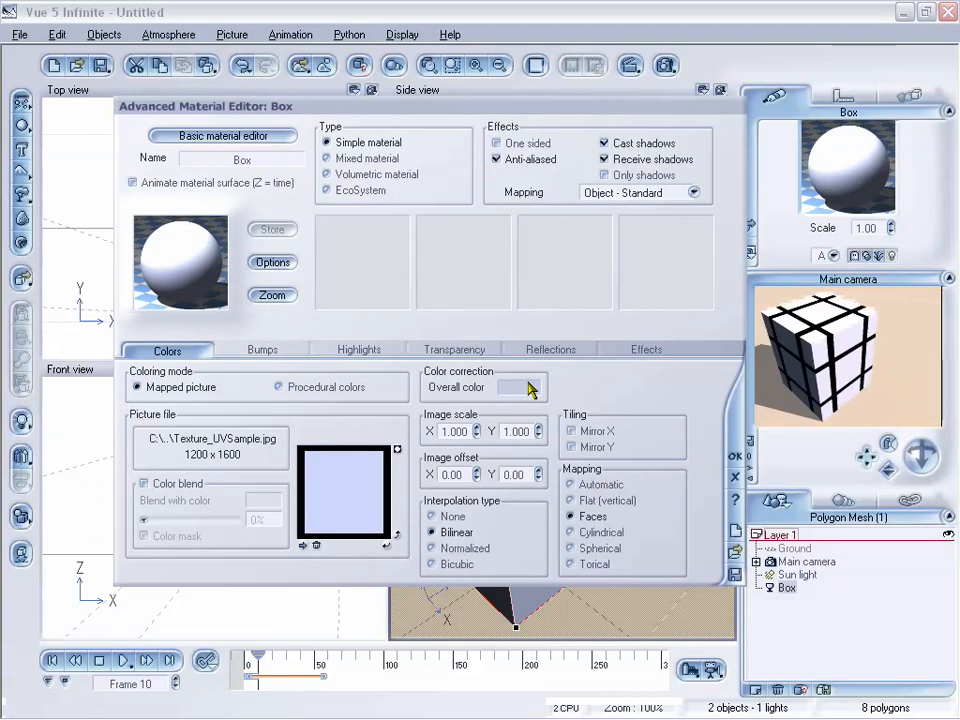
{"action": "left_click", "coordinate": [603, 532]}
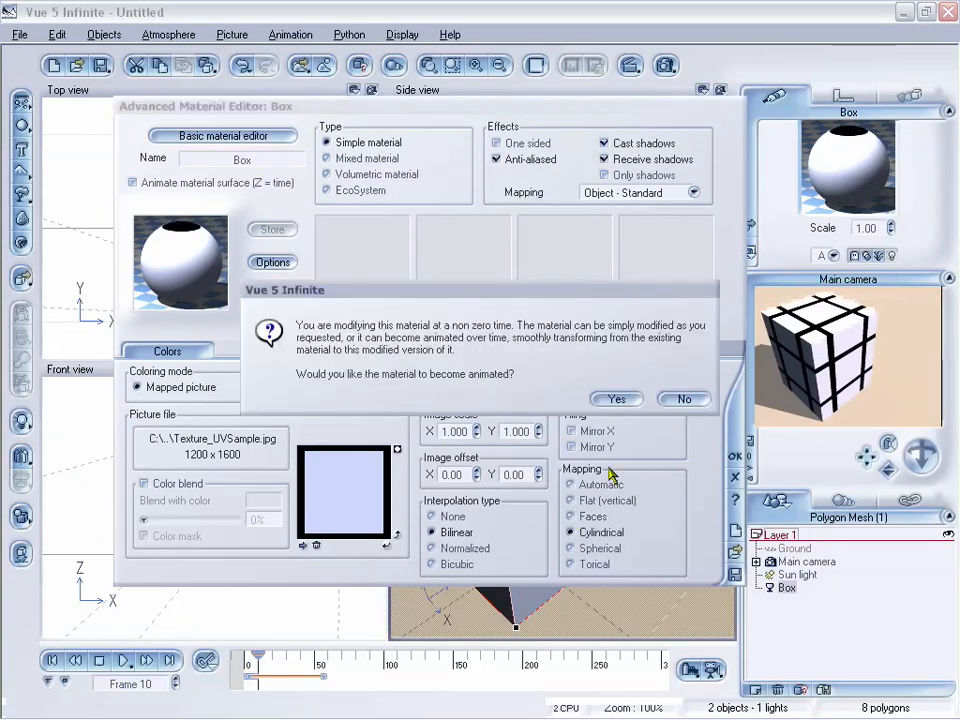
{"action": "left_click", "coordinate": [683, 399]}
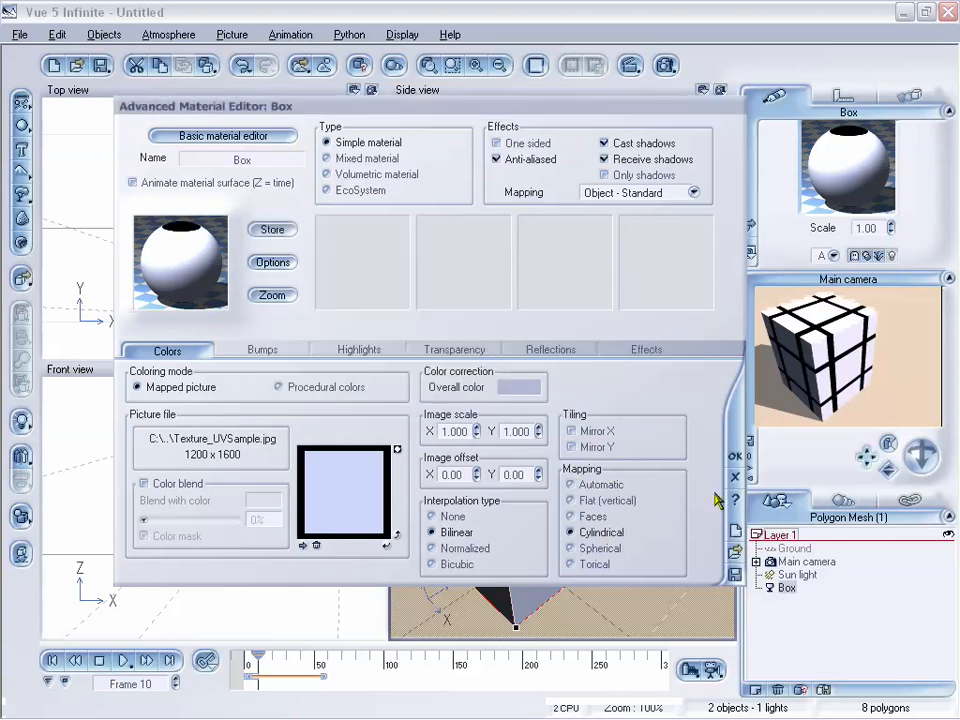
{"action": "left_click", "coordinate": [736, 478]}
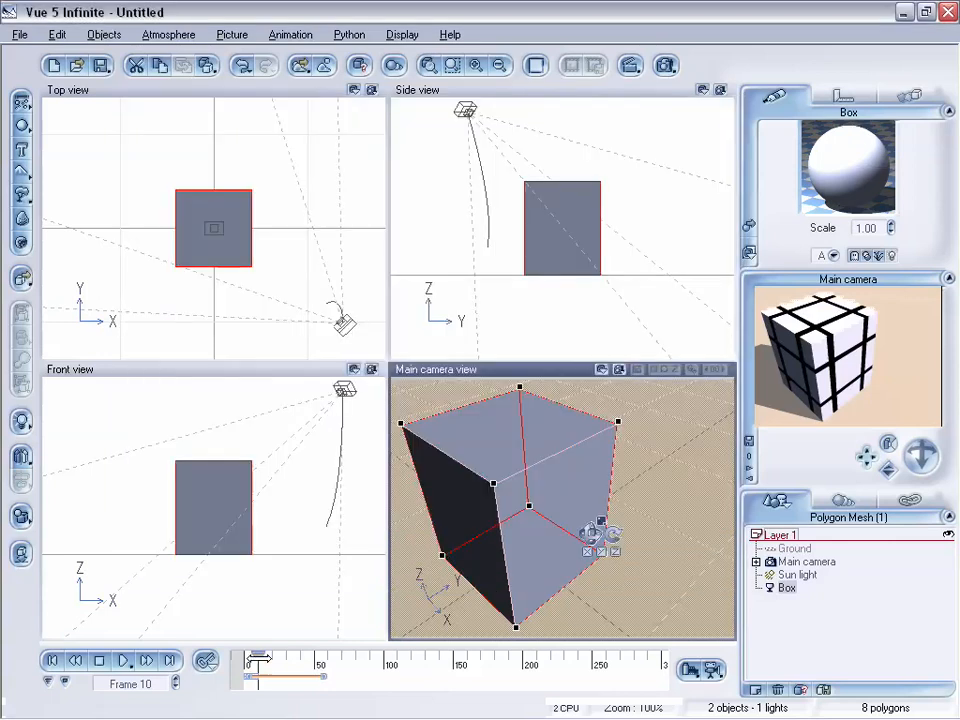
Step: Go to frame 13 and orbit the main camera around the box to examine the texture on its sides and top
{"action": "mouse_move", "coordinate": [258, 657]}
{"action": "left_mouse_down"}
{"action": "mouse_move", "coordinate": [320, 660]}
{"action": "mouse_move", "coordinate": [249, 662]}
{"action": "mouse_move", "coordinate": [263, 662]}
{"action": "left_mouse_up"}
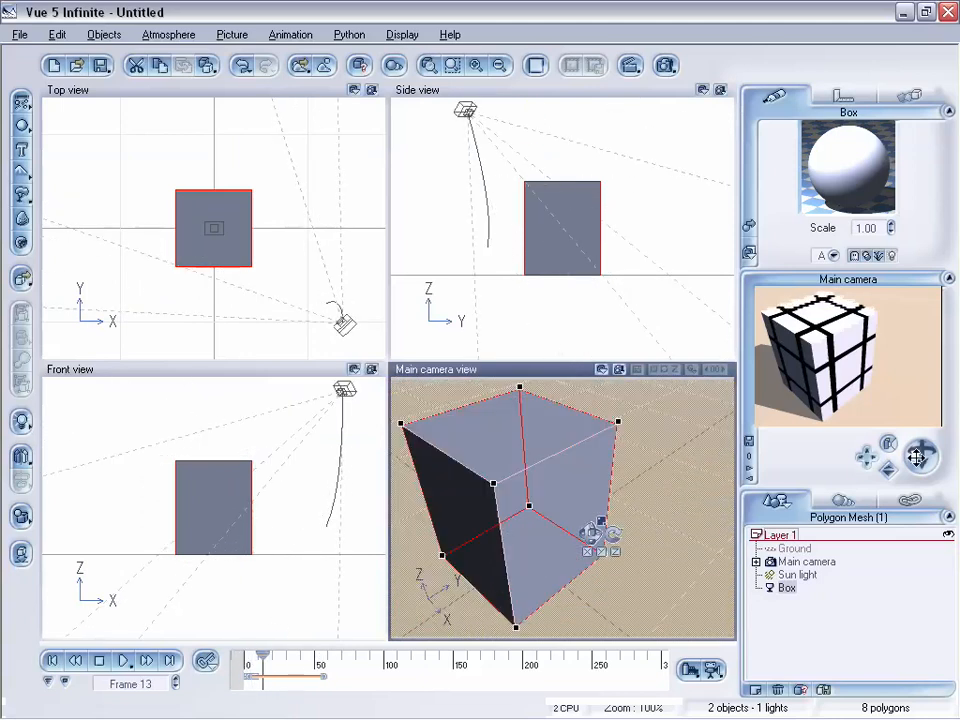
{"action": "left_click_drag", "start_coordinate": [916, 457], "coordinate": [828, 413]}
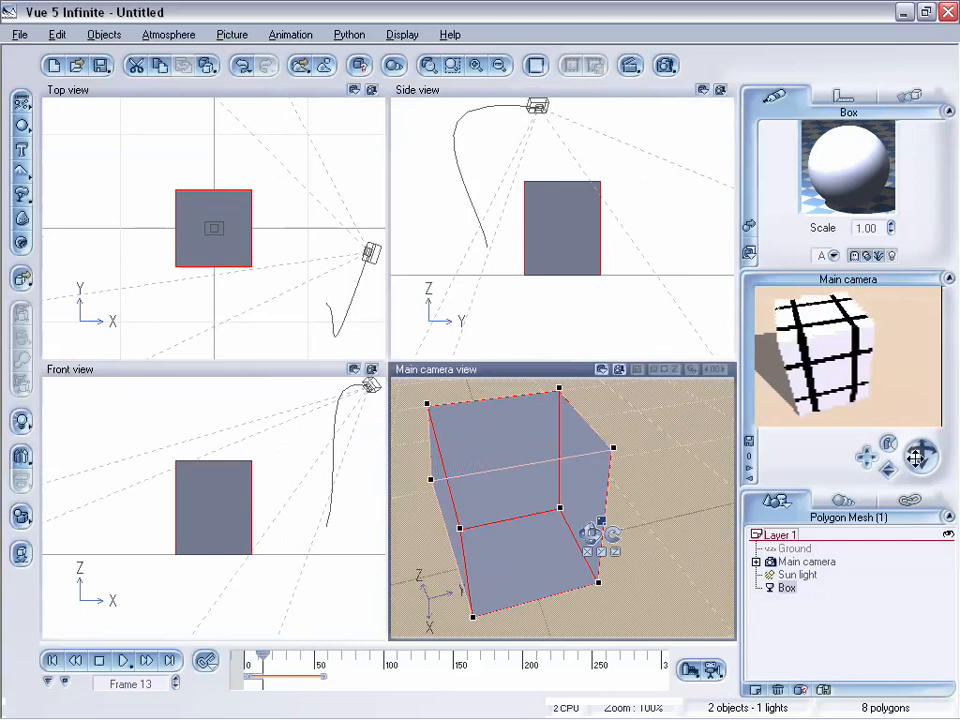
{"action": "mouse_move", "coordinate": [916, 457]}
{"action": "left_mouse_down"}
{"action": "mouse_move", "coordinate": [880, 448]}
{"action": "mouse_move", "coordinate": [922, 455]}
{"action": "left_mouse_up"}
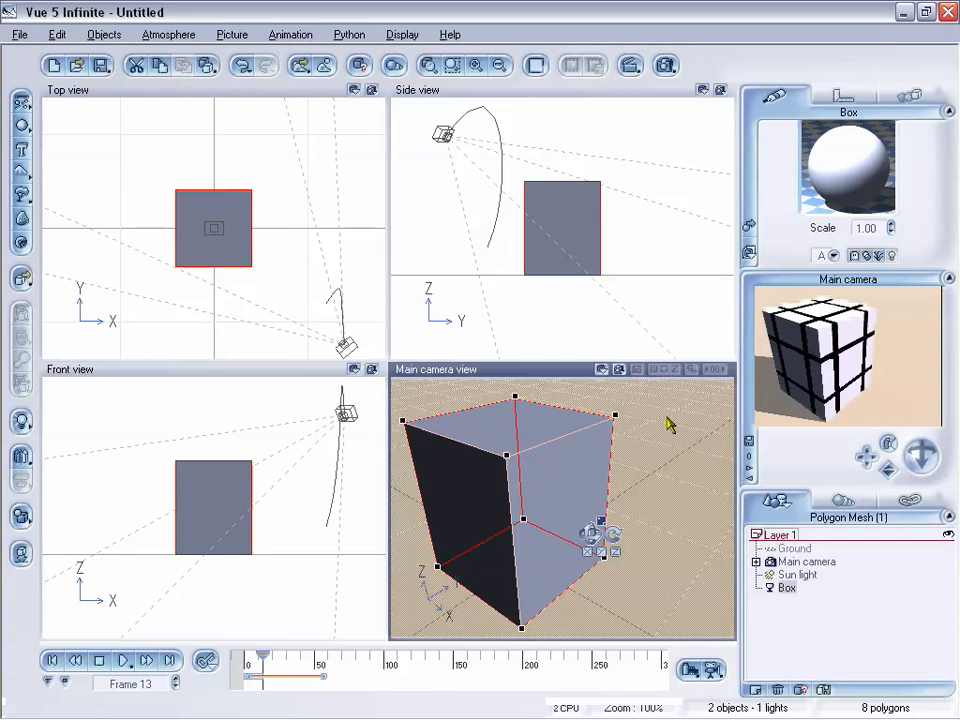
{"action": "mouse_move", "coordinate": [910, 448]}
{"action": "left_mouse_down"}
{"action": "mouse_move", "coordinate": [912, 490]}
{"action": "mouse_move", "coordinate": [918, 453]}
{"action": "left_mouse_up"}
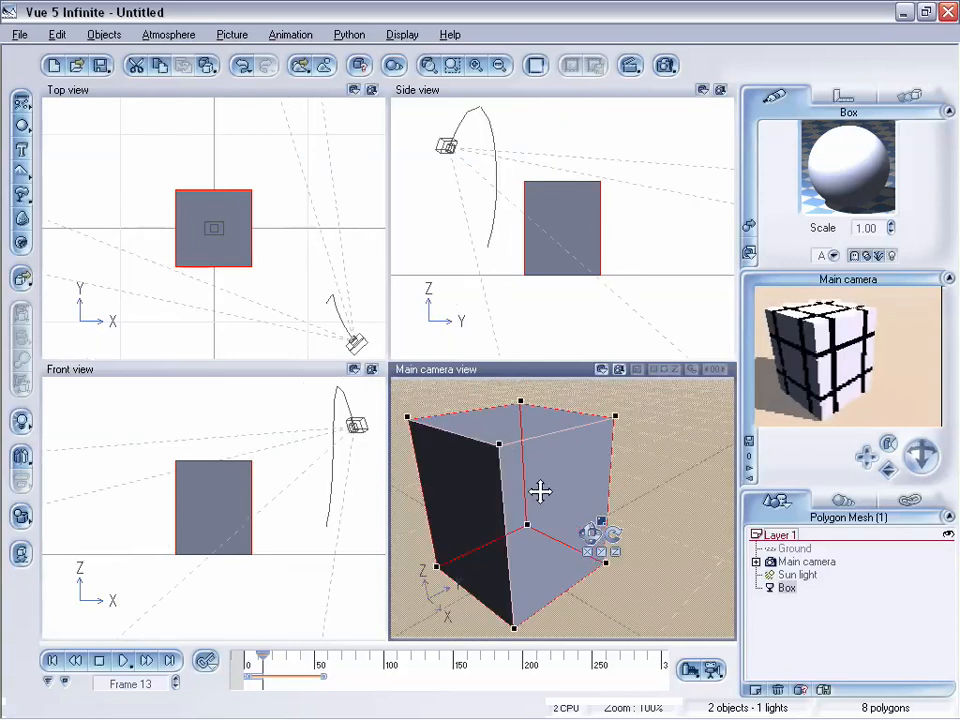
Step: Delete the box and create a new scene with the Clear Spring atmosphere, without saving the old scene
{"action": "key", "text": "Delete"}
{"action": "left_click", "coordinate": [19, 34]}
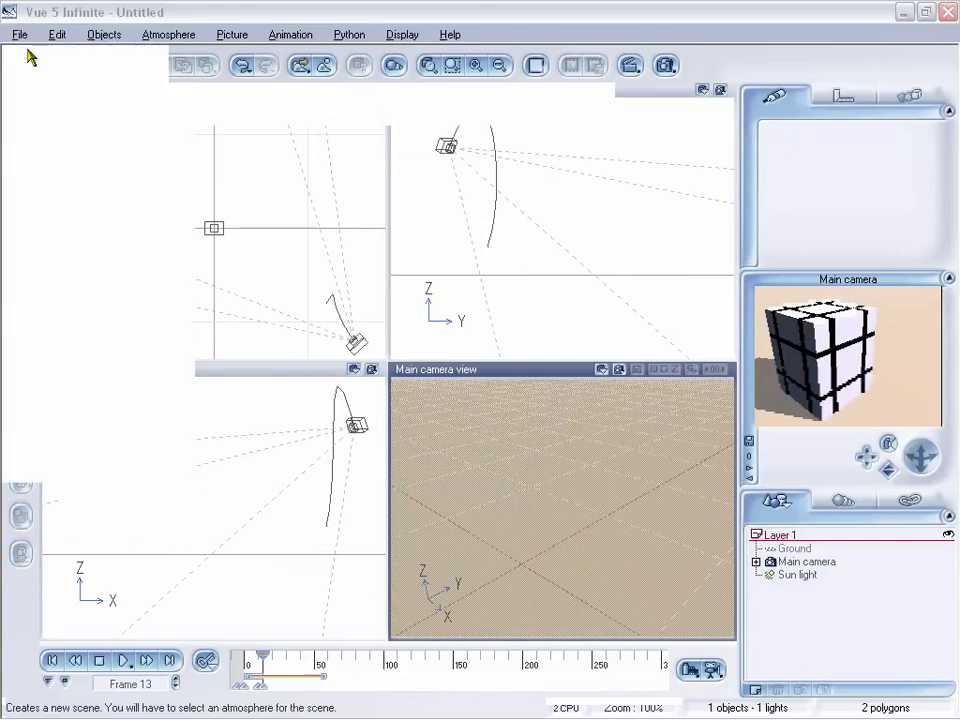
{"action": "left_click", "coordinate": [30, 56]}
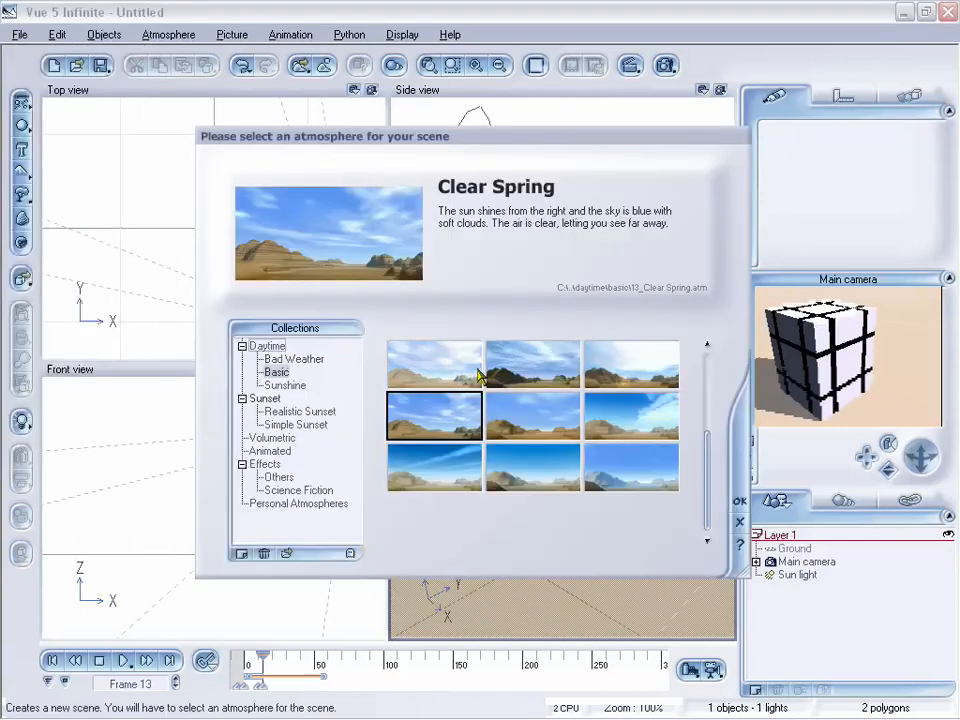
{"action": "left_click", "coordinate": [740, 501]}
{"action": "left_click", "coordinate": [511, 389]}
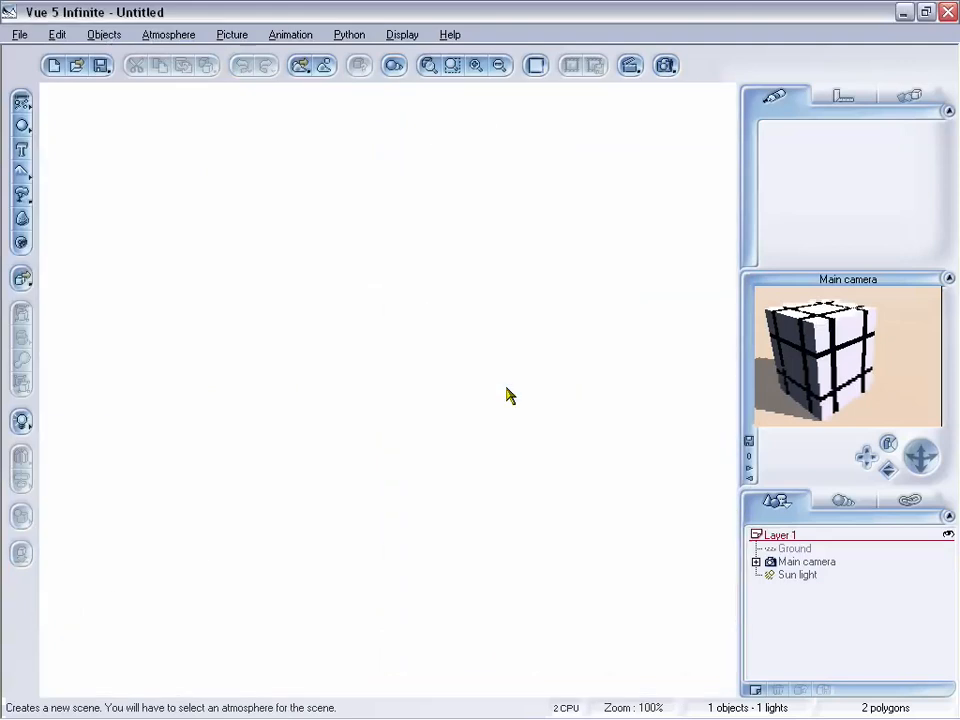
Step: Import the LightWave object box.lwo into the empty scene
{"action": "left_click", "coordinate": [19, 34]}
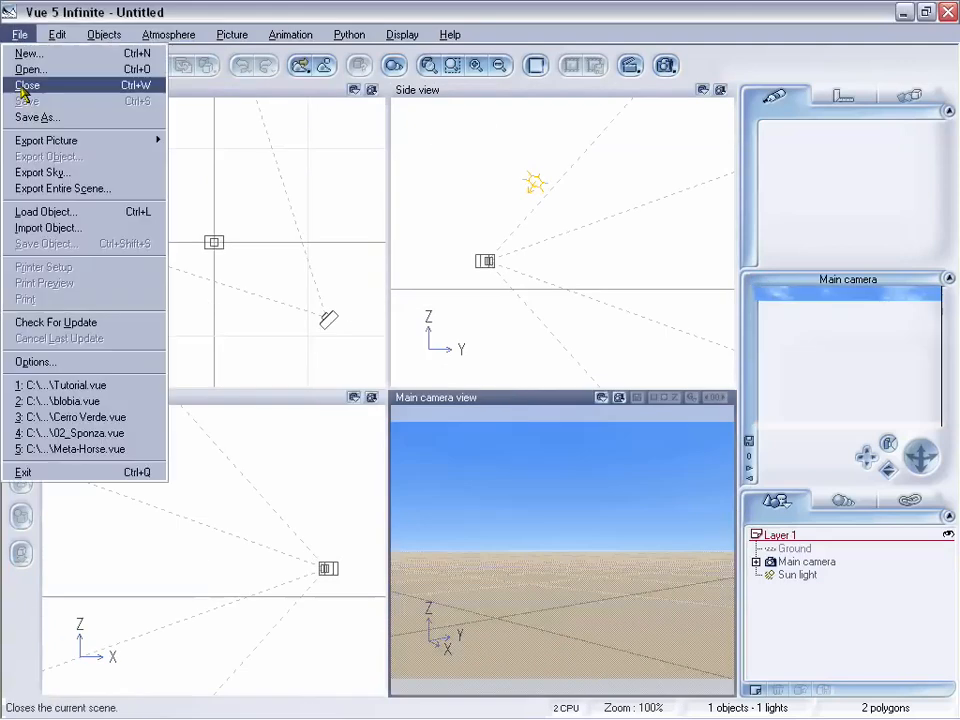
{"action": "left_click", "coordinate": [48, 228]}
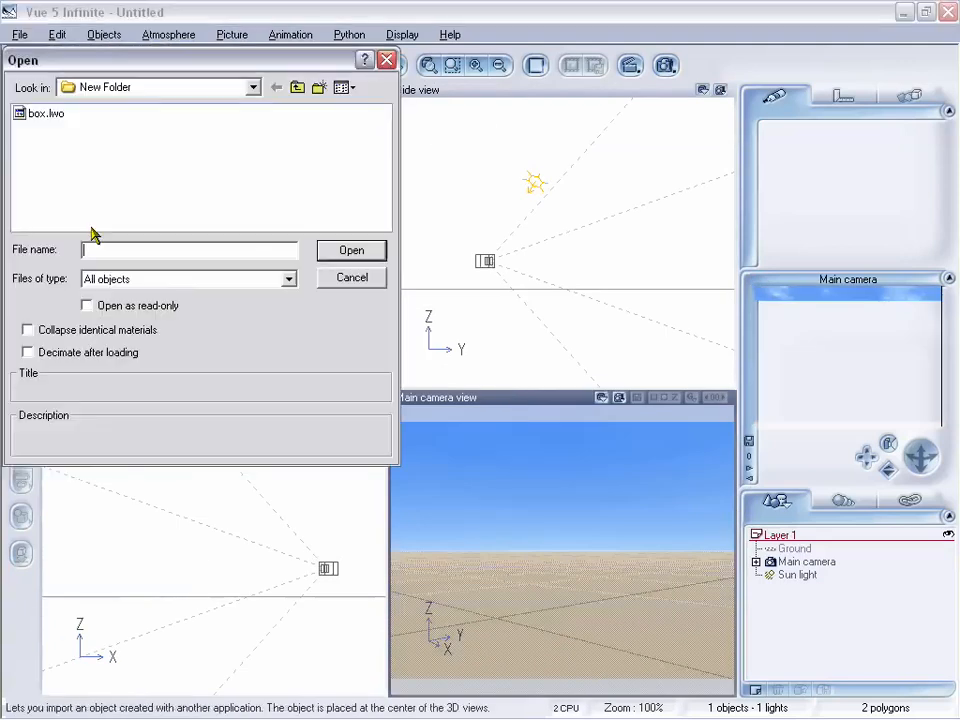
{"action": "double_click", "coordinate": [45, 113]}
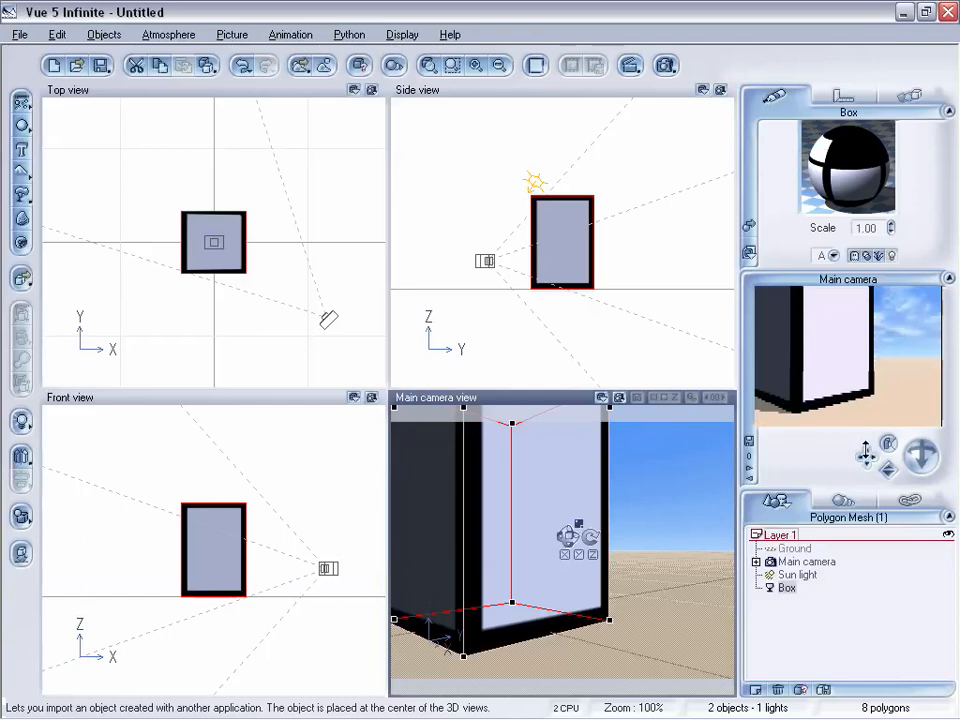
Step: Examine the imported box from several sides with the main camera and check its material's picture file and mapping settings
{"action": "left_click_drag", "start_coordinate": [866, 457], "coordinate": [915, 449]}
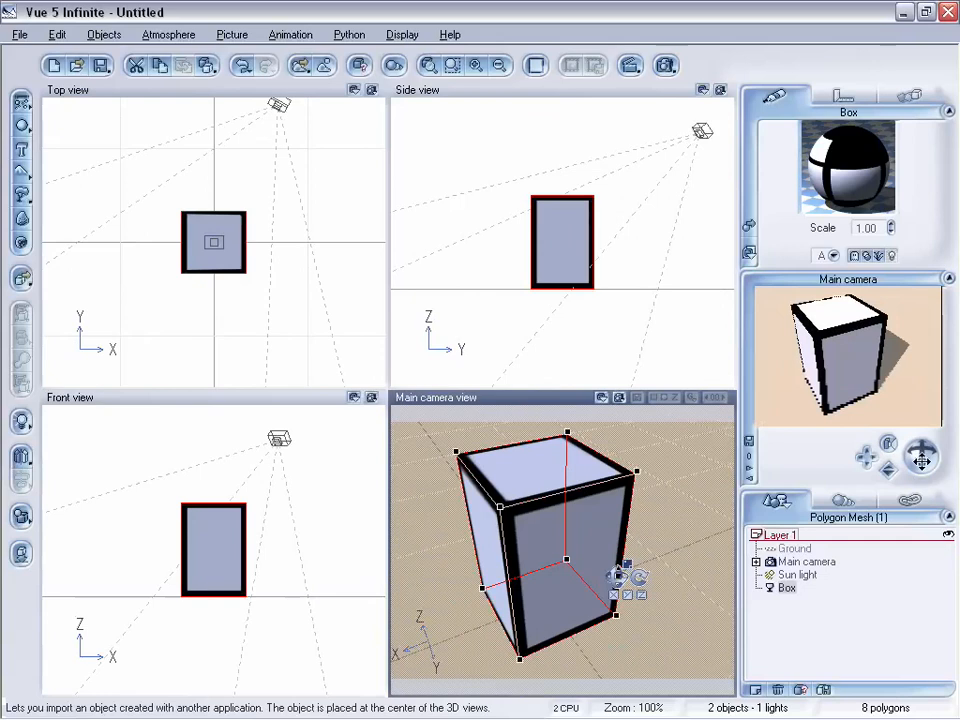
{"action": "left_click_drag", "start_coordinate": [921, 455], "coordinate": [919, 456]}
{"action": "double_click", "coordinate": [855, 177]}
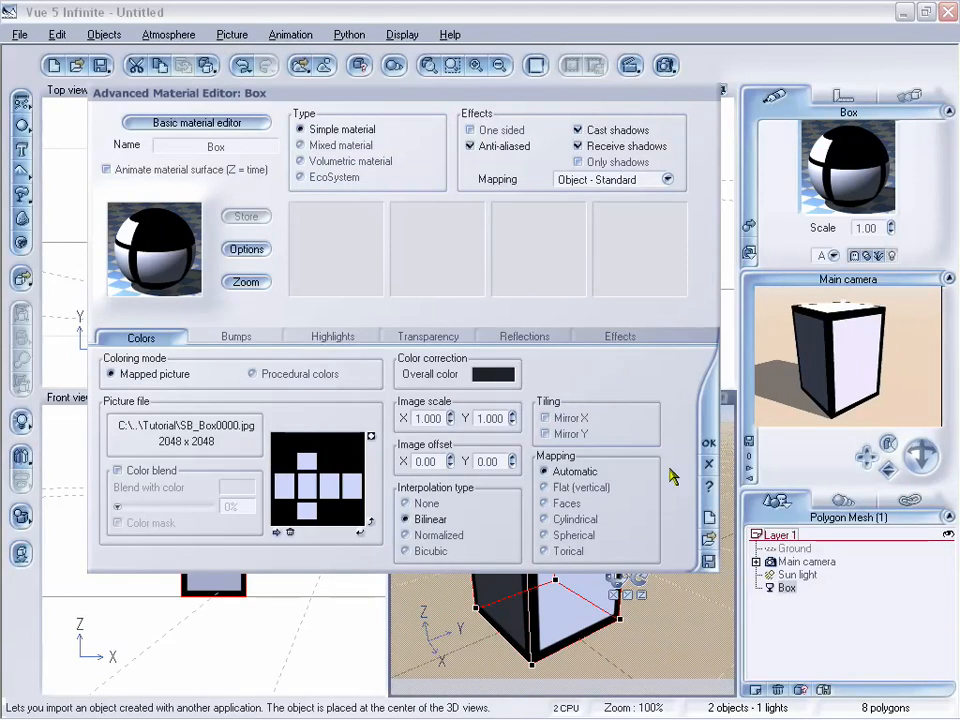
{"action": "left_click", "coordinate": [711, 463]}
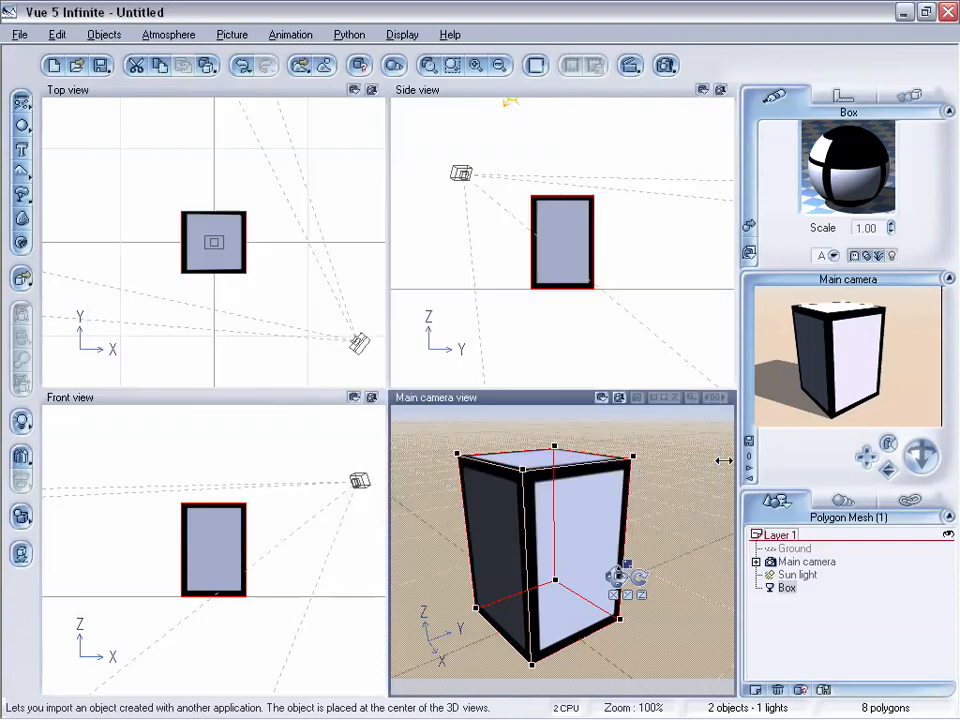
{"action": "left_click_drag", "start_coordinate": [890, 444], "coordinate": [920, 455]}
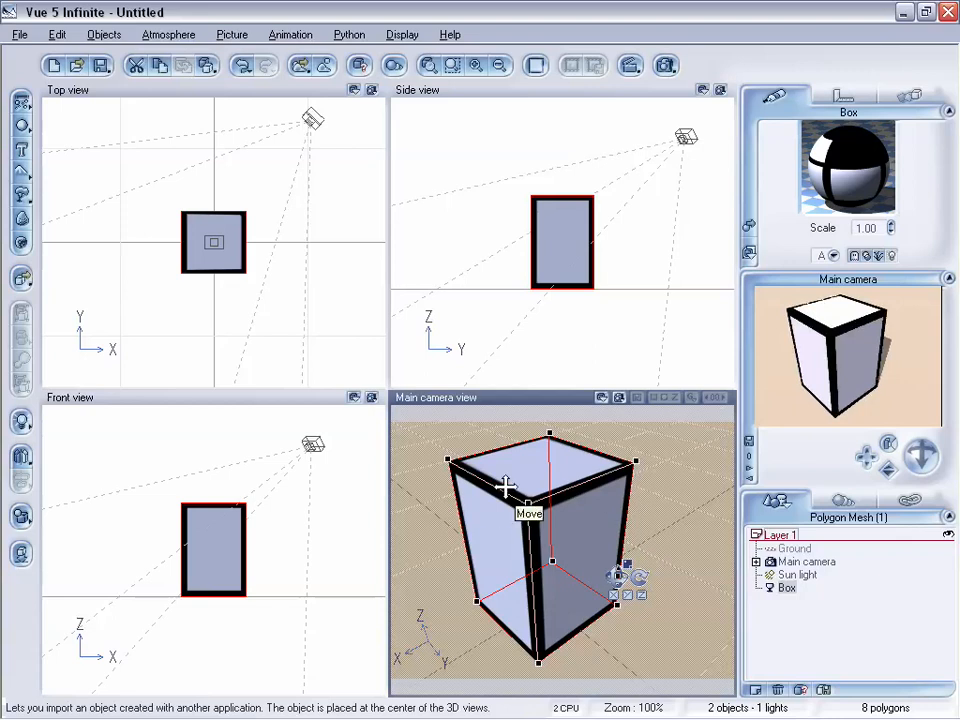
Step: Delete the imported box and start another new scene, discarding the unsaved changes
{"action": "key", "text": "Delete"}
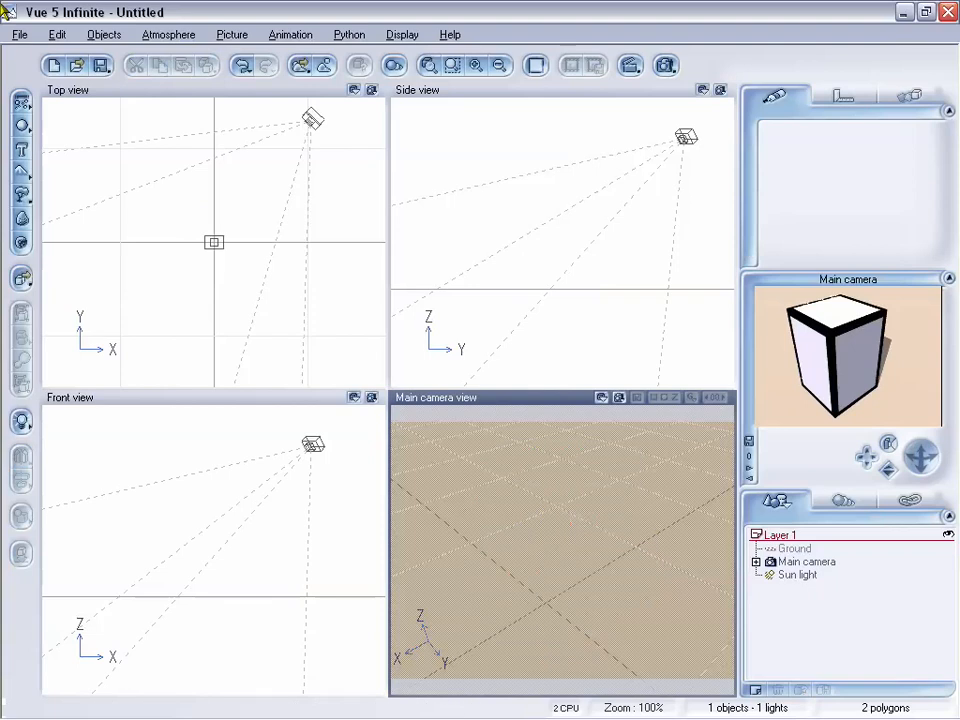
{"action": "left_click", "coordinate": [19, 34]}
{"action": "left_click", "coordinate": [22, 53]}
{"action": "left_click", "coordinate": [741, 507]}
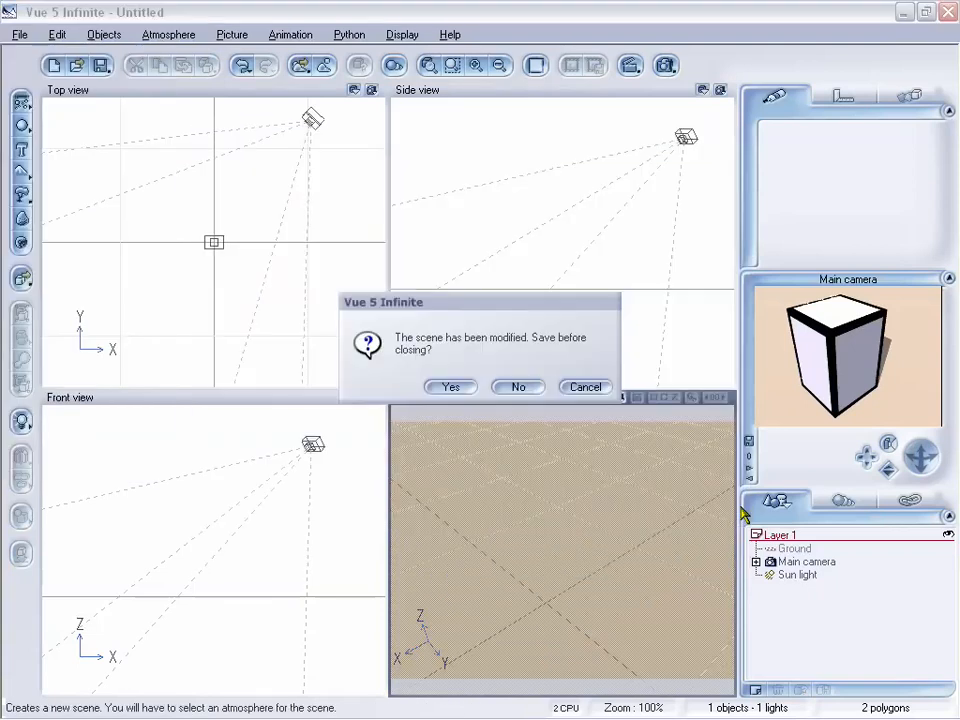
{"action": "left_click", "coordinate": [518, 386]}
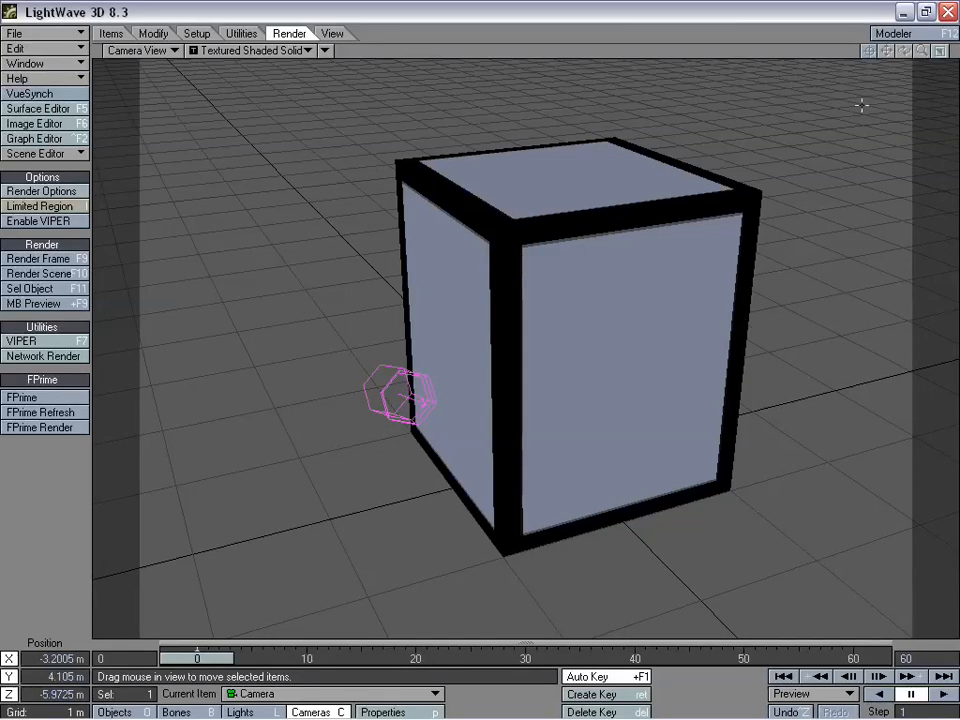
Step: Switch to LightWave Modeler and inspect the textured box in the perspective view
{"action": "left_click", "coordinate": [905, 36]}
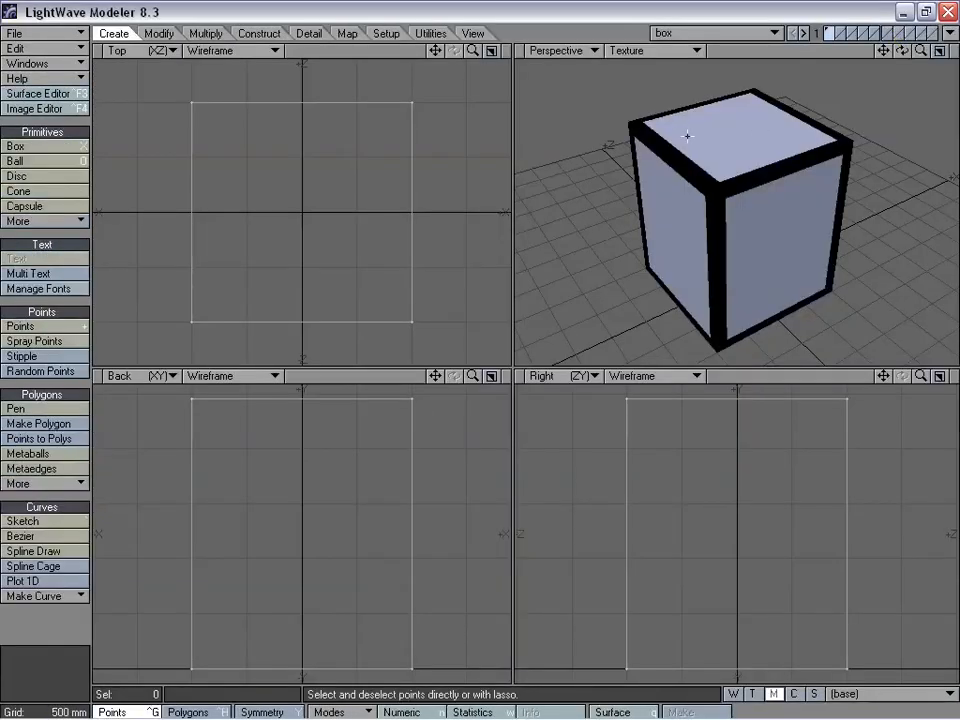
{"action": "left_click_drag", "start_coordinate": [686, 133], "coordinate": [741, 202], "text": "alt"}
{"action": "mouse_move", "coordinate": [921, 51]}
{"action": "left_mouse_down"}
{"action": "mouse_move", "coordinate": [900, 51]}
{"action": "mouse_move", "coordinate": [921, 51]}
{"action": "left_mouse_up"}
{"action": "left_click_drag", "start_coordinate": [769, 272], "coordinate": [771, 238], "text": "alt"}
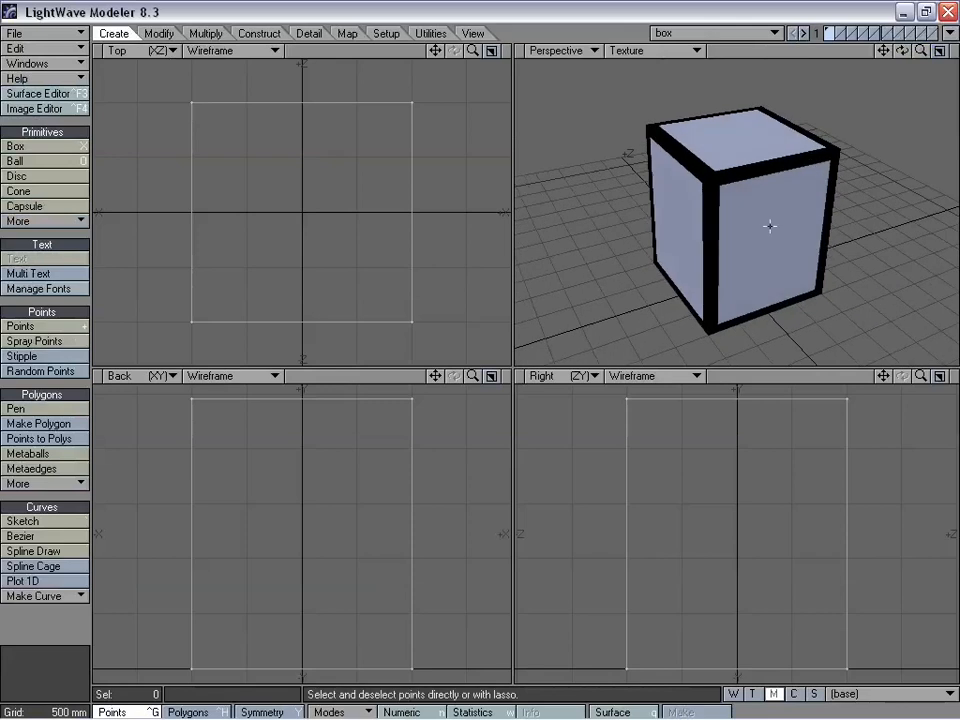
Step: Create a new UV texture map for the box named TextureUVBOX with the Cylindrical map type around the Y axis
{"action": "left_click", "coordinate": [756, 695]}
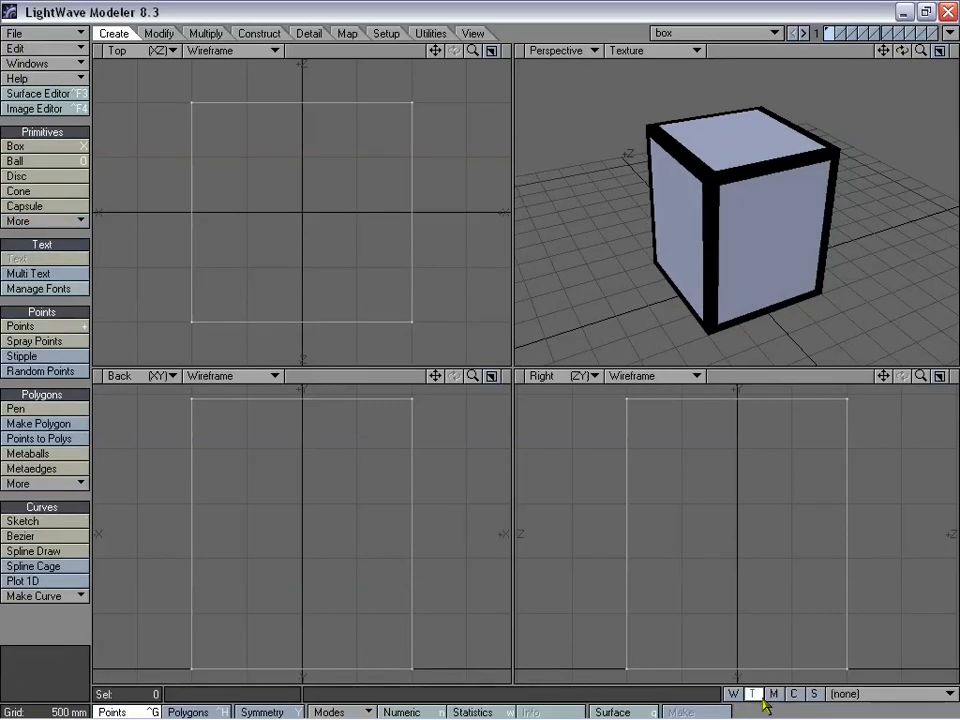
{"action": "left_click", "coordinate": [866, 693]}
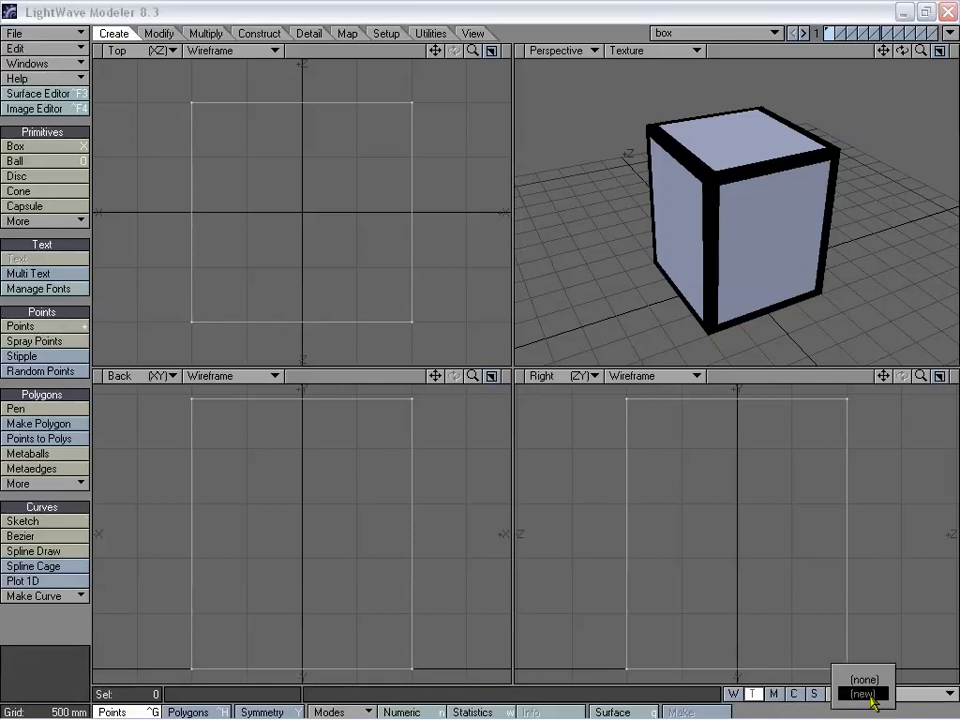
{"action": "left_click", "coordinate": [866, 694]}
{"action": "left_click_drag", "start_coordinate": [632, 173], "coordinate": [598, 185]}
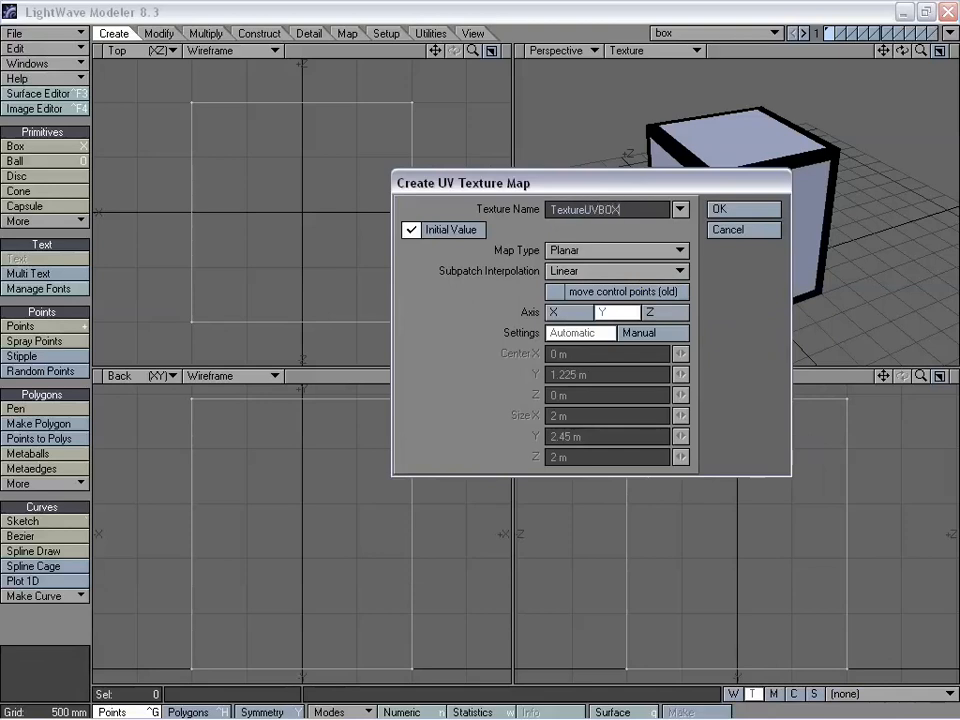
{"action": "left_click", "coordinate": [610, 250]}
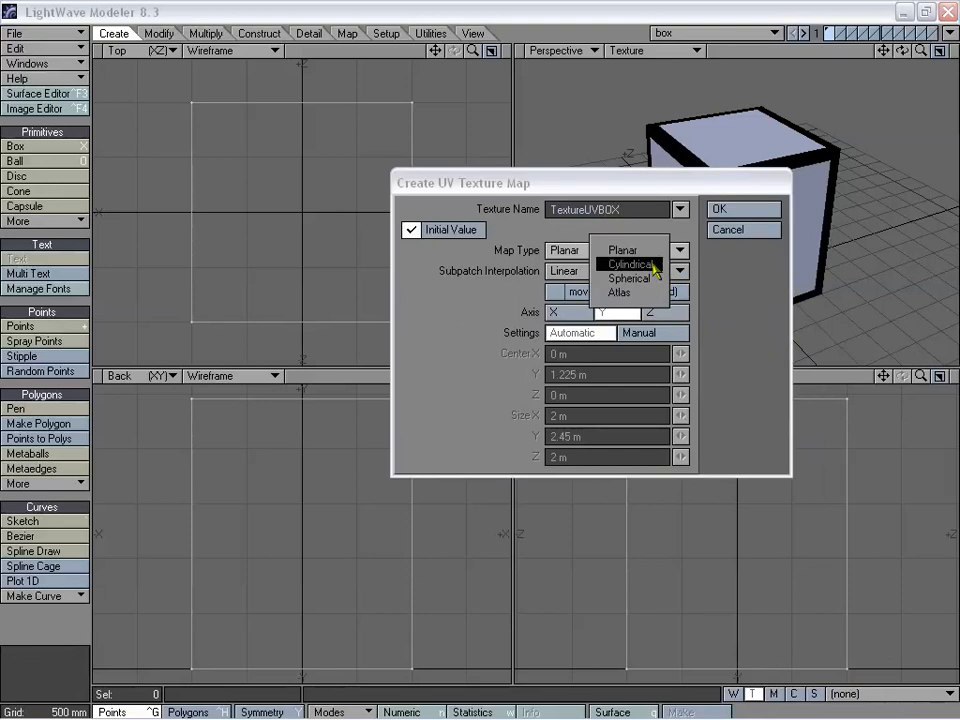
{"action": "left_click", "coordinate": [655, 266]}
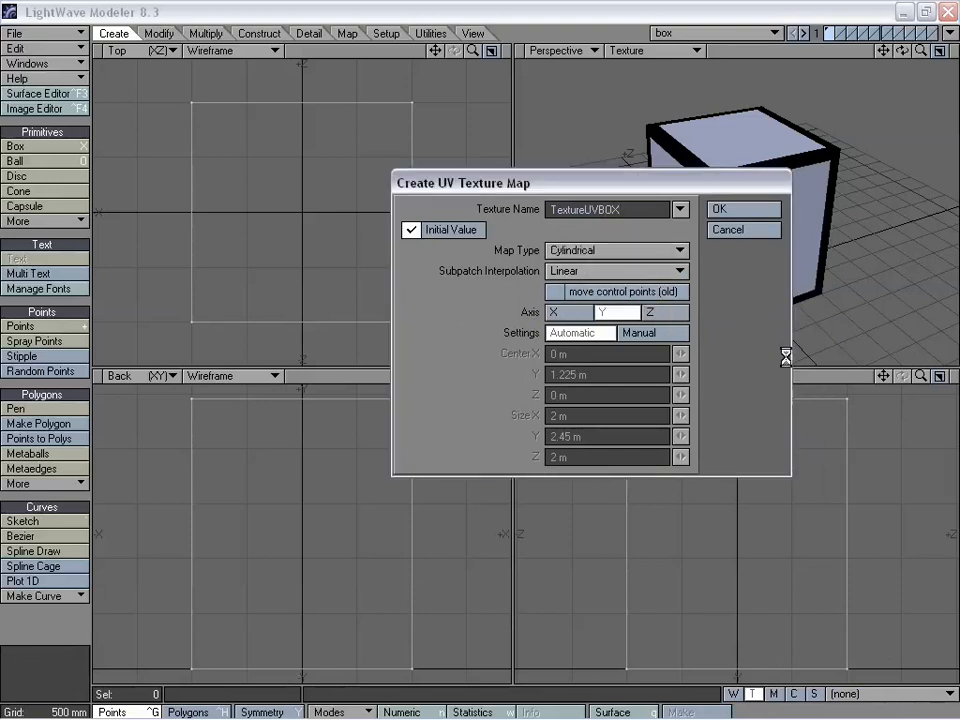
{"action": "left_click", "coordinate": [740, 210]}
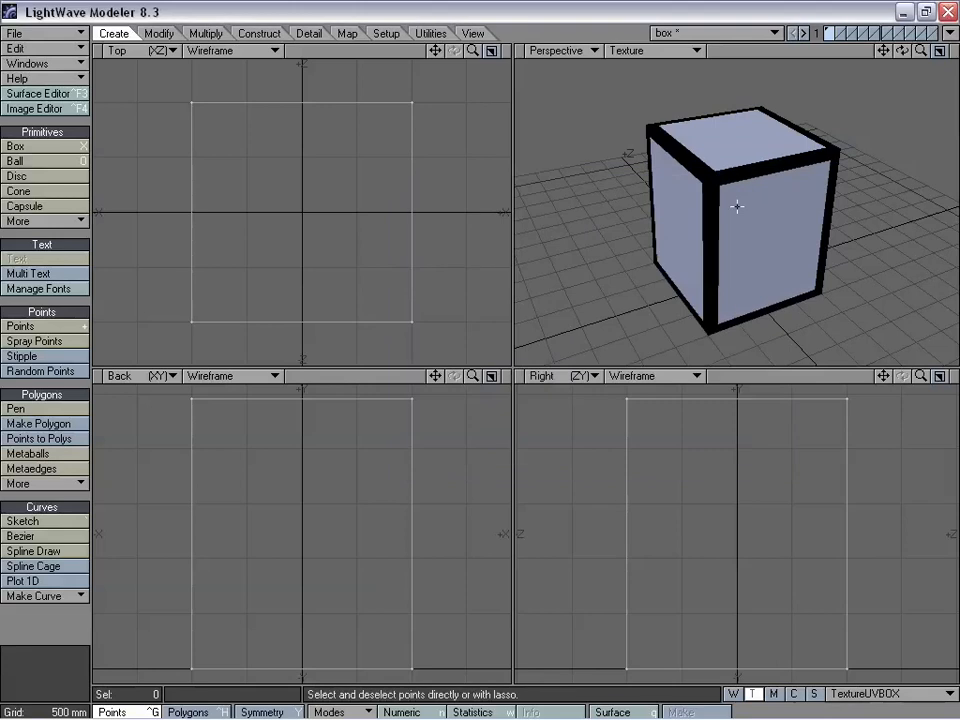
Step: Change the perspective viewport to UV Texture display and frame the box's UV layout in it
{"action": "left_click", "coordinate": [588, 52]}
{"action": "left_click", "coordinate": [588, 68]}
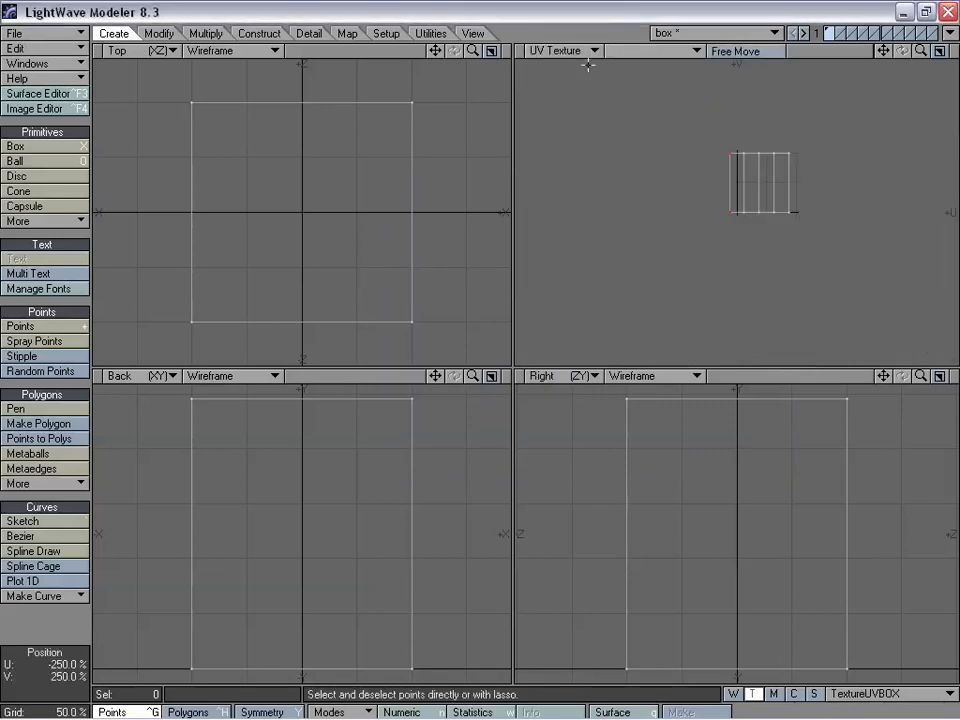
{"action": "left_click_drag", "start_coordinate": [921, 50], "coordinate": [948, 50]}
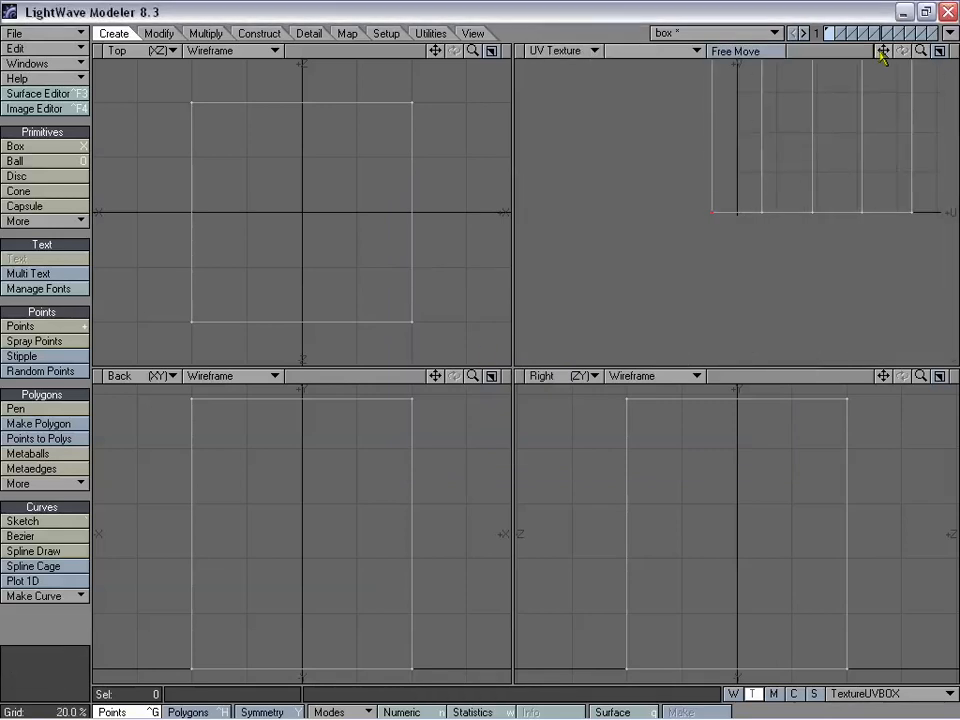
{"action": "left_click_drag", "start_coordinate": [883, 51], "coordinate": [733, 179]}
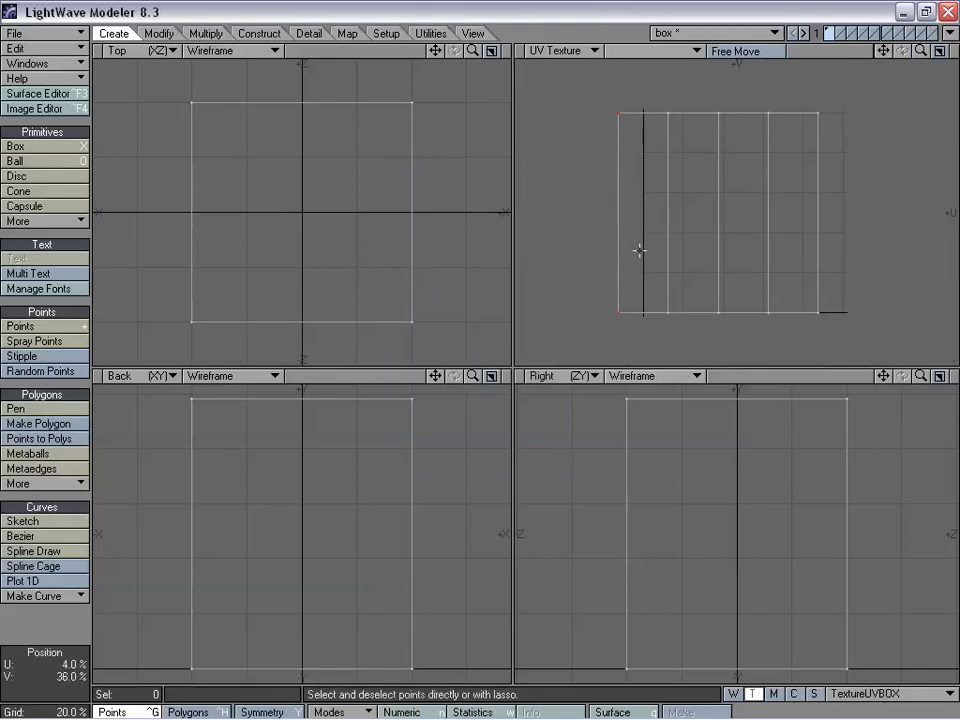
Step: Move the UV layout inside the texture square, scale it to about 90% width and 40% height, and centre it vertically
{"action": "key", "text": "t"}
{"action": "mouse_move", "coordinate": [667, 224]}
{"action": "left_mouse_down"}
{"action": "mouse_move", "coordinate": [684, 224]}
{"action": "mouse_move", "coordinate": [665, 224]}
{"action": "left_mouse_up"}
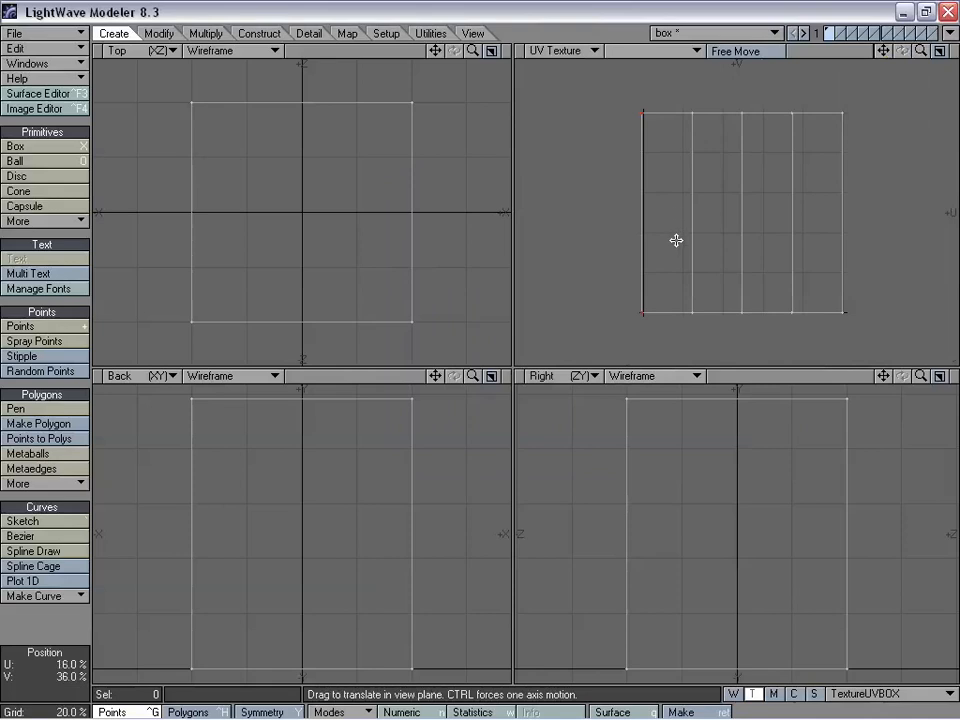
{"action": "key", "text": "h"}
{"action": "left_click_drag", "start_coordinate": [743, 222], "coordinate": [742, 281], "text": "ctrl"}
{"action": "key", "text": "t"}
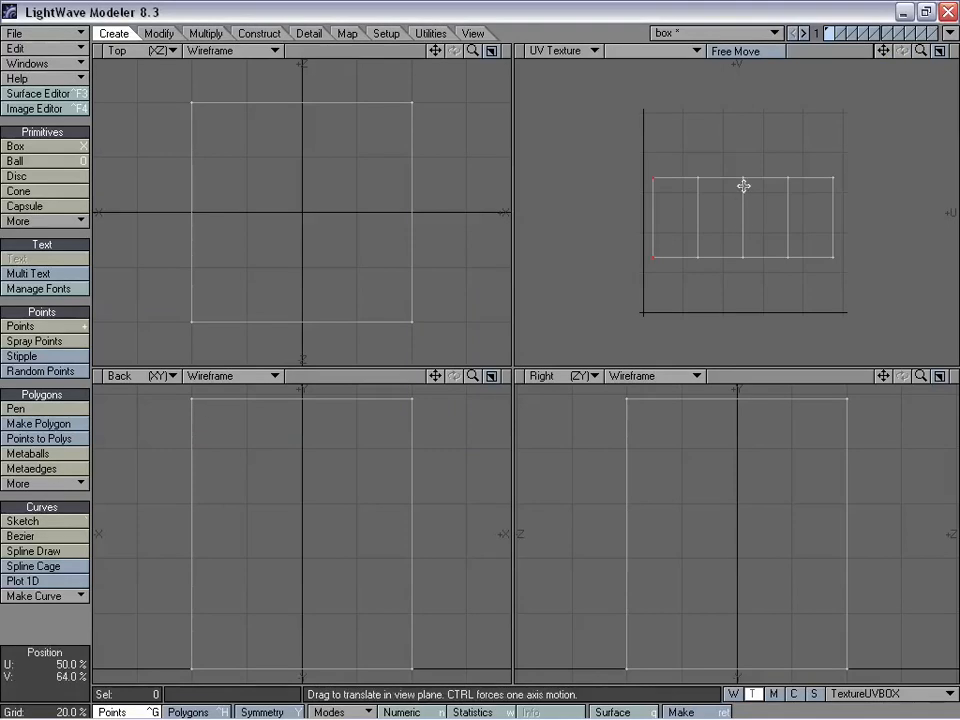
{"action": "mouse_move", "coordinate": [743, 186]}
{"action": "left_mouse_down", "text": "ctrl"}
{"action": "mouse_move", "coordinate": [743, 210]}
{"action": "mouse_move", "coordinate": [743, 186]}
{"action": "left_mouse_up", "text": "ctrl"}
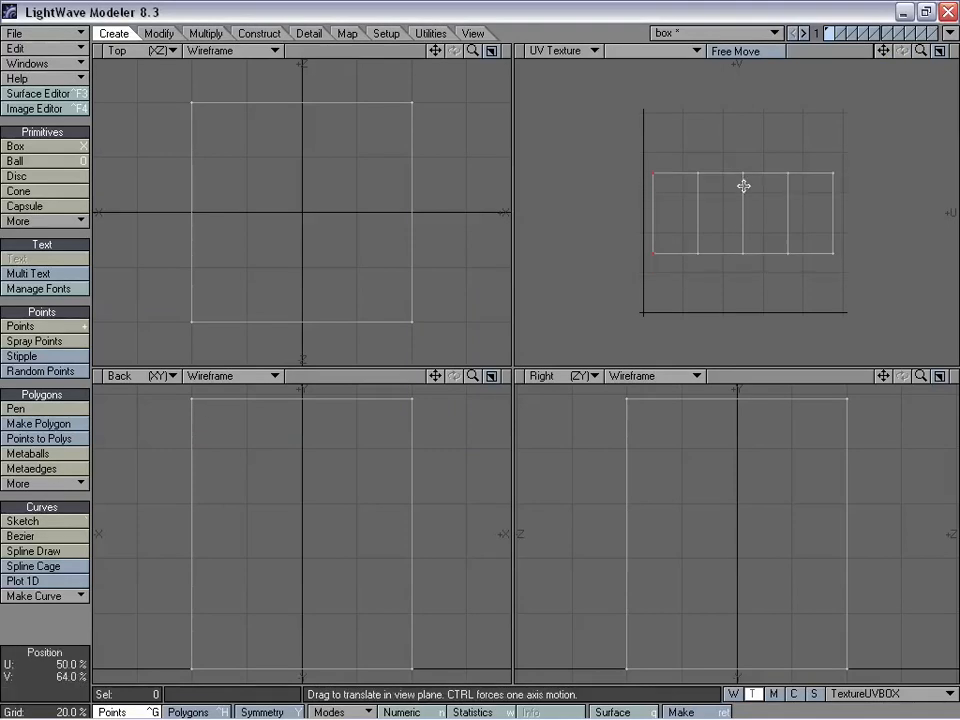
Step: Unweld all of the box's points so that its polygons can be moved separately in the UV map
{"action": "left_click_drag", "start_coordinate": [921, 51], "coordinate": [952, 51]}
{"action": "left_click_drag", "start_coordinate": [885, 51], "coordinate": [864, 65]}
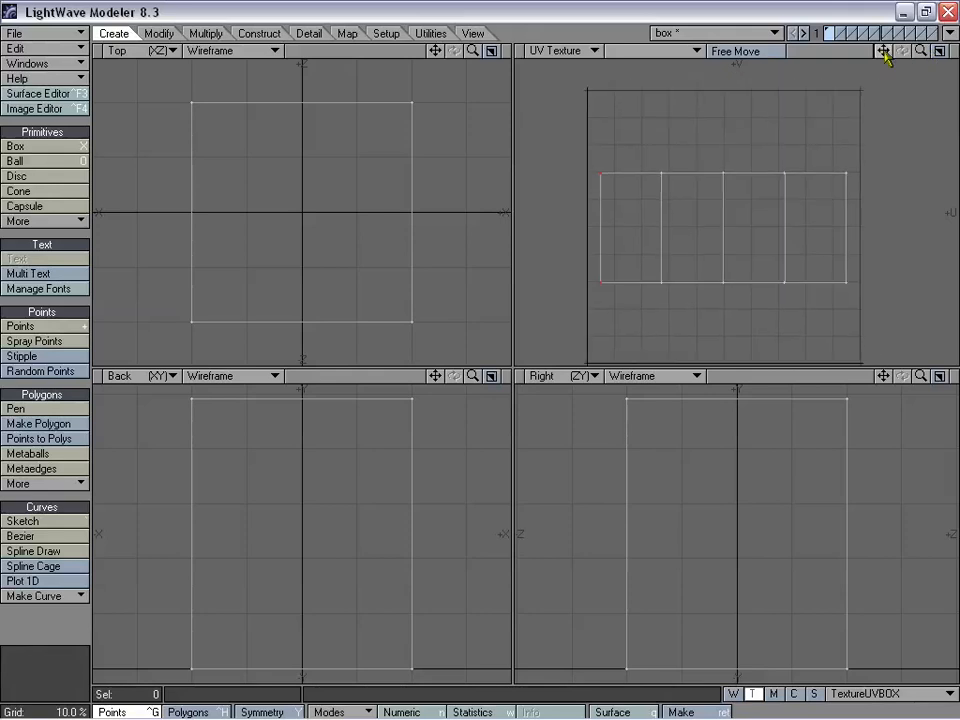
{"action": "left_click", "coordinate": [310, 34]}
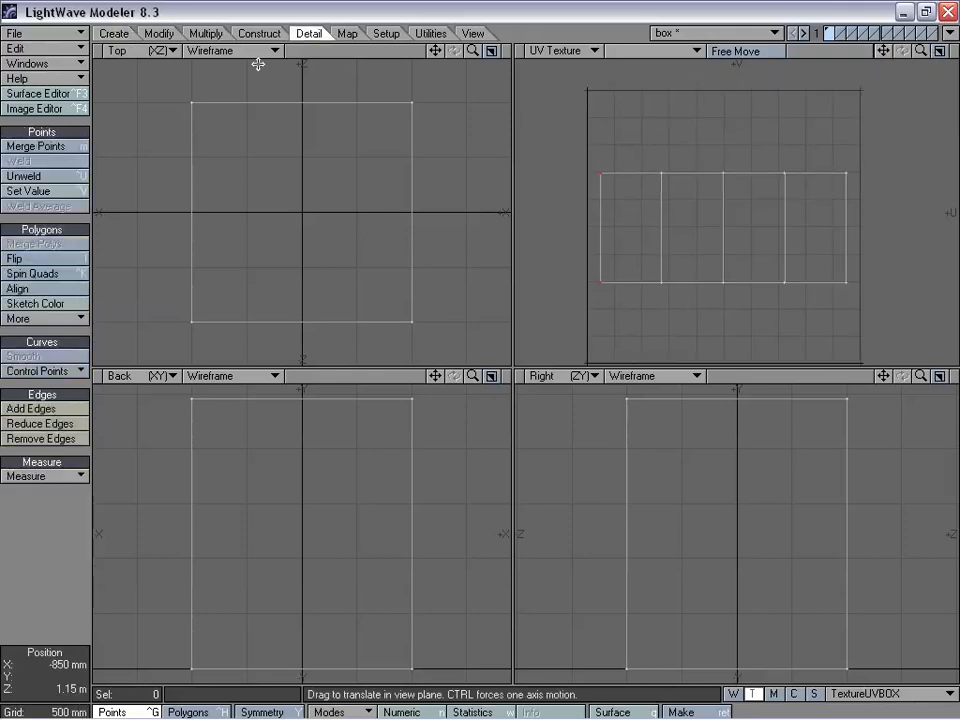
{"action": "left_click", "coordinate": [47, 179]}
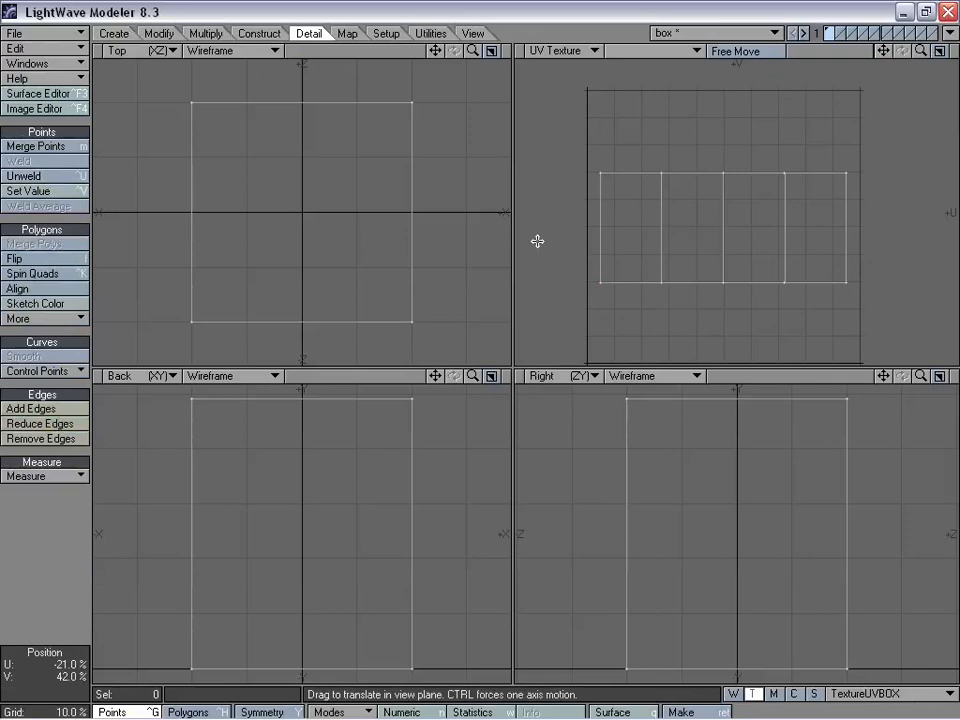
{"action": "key", "text": "space"}
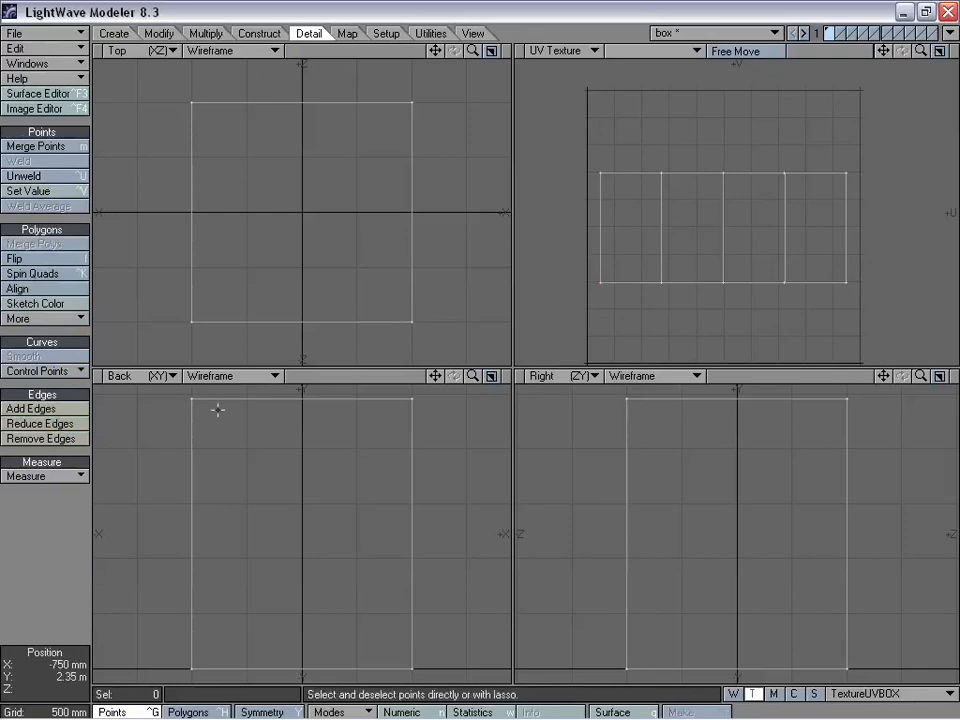
Step: Check the unwelded points by selecting the upper corners on the box's negative X side, narrowing to one corner, and clearing the selection
{"action": "left_click_drag", "start_coordinate": [253, 372], "coordinate": [229, 339]}
{"action": "left_click_drag", "start_coordinate": [349, 334], "coordinate": [309, 355]}
{"action": "right_click_drag", "start_coordinate": [251, 421], "coordinate": [154, 404]}
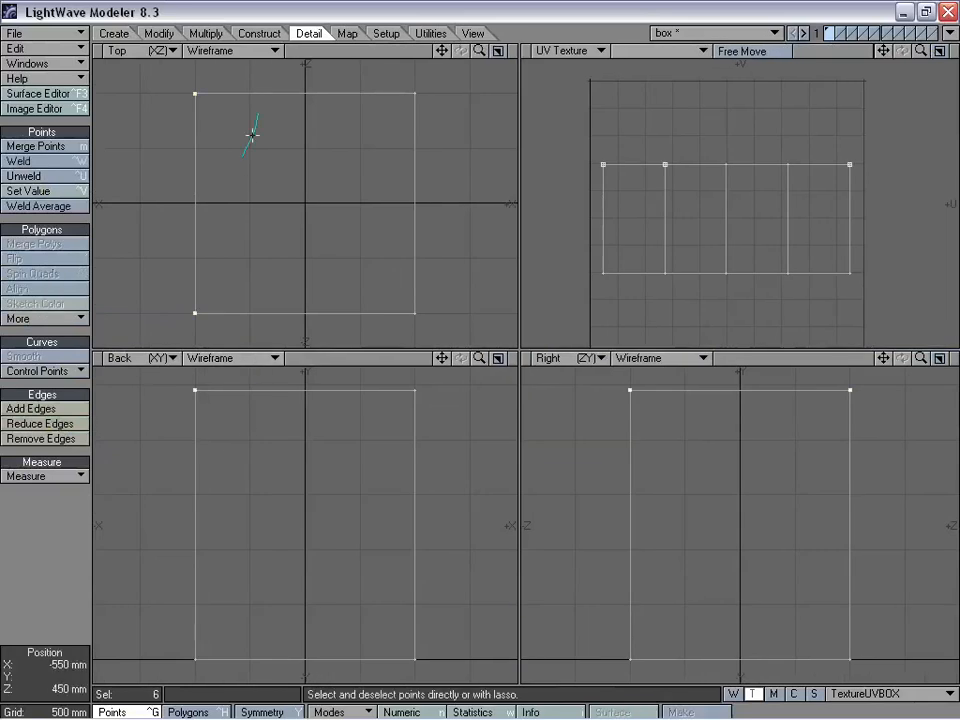
{"action": "right_click_drag", "start_coordinate": [252, 133], "coordinate": [242, 75], "text": "ctrl"}
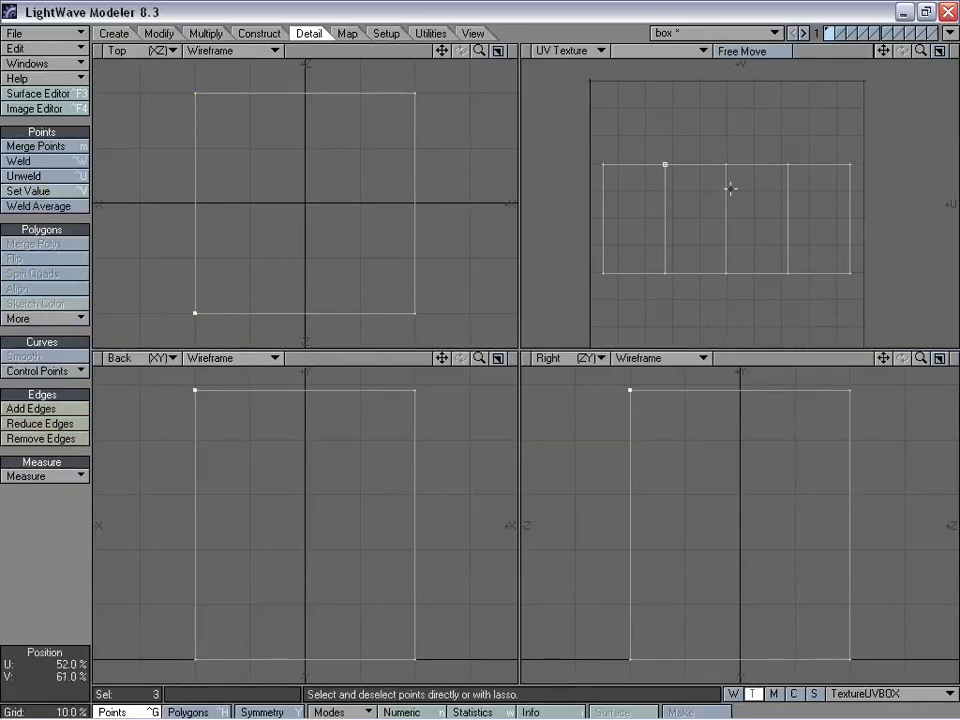
{"action": "key", "text": "slash"}
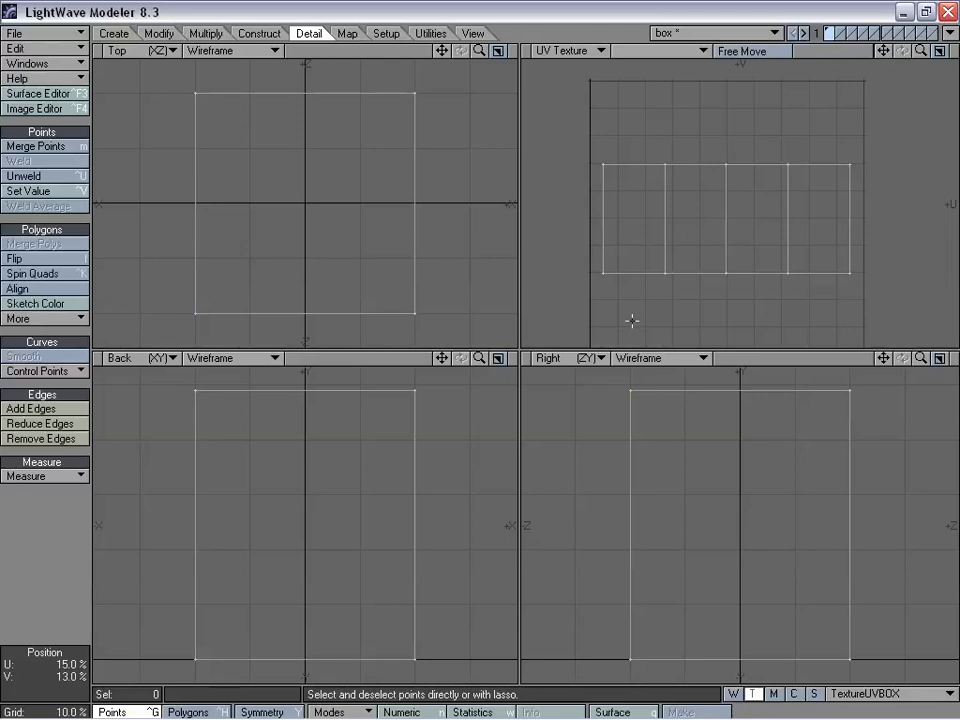
Step: Reshape the box's top polygon in the UV map into a rectangle directly above the third side face, and deselect it
{"action": "key", "text": "ctrl+h"}
{"action": "mouse_move", "coordinate": [424, 431]}
{"action": "right_mouse_down"}
{"action": "mouse_move", "coordinate": [178, 296]}
{"action": "mouse_move", "coordinate": [534, 424]}
{"action": "right_mouse_up"}
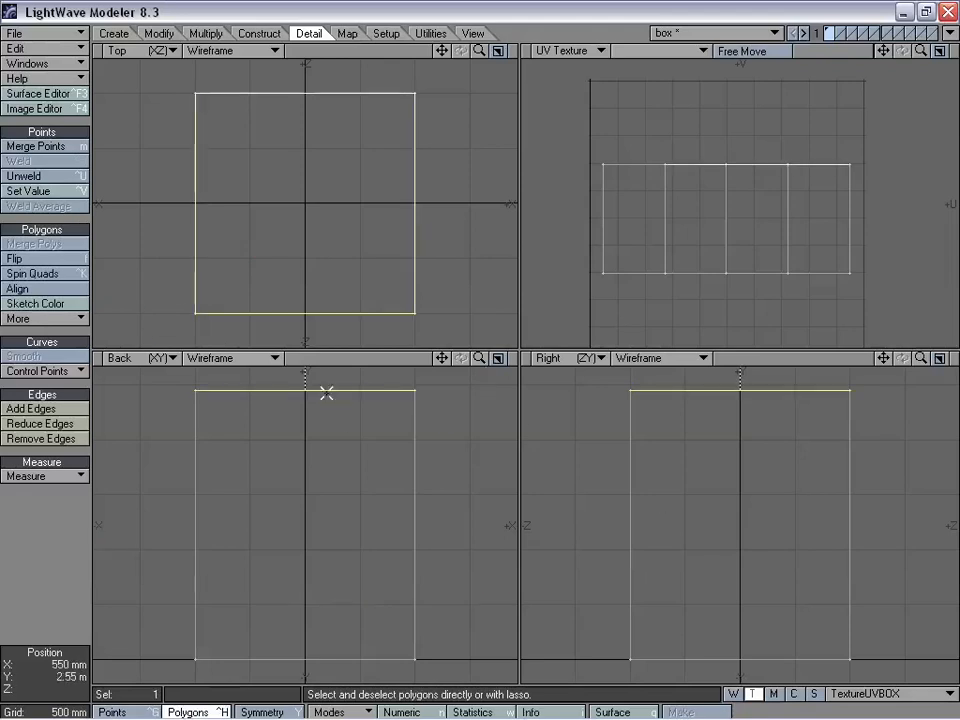
{"action": "key", "text": "t"}
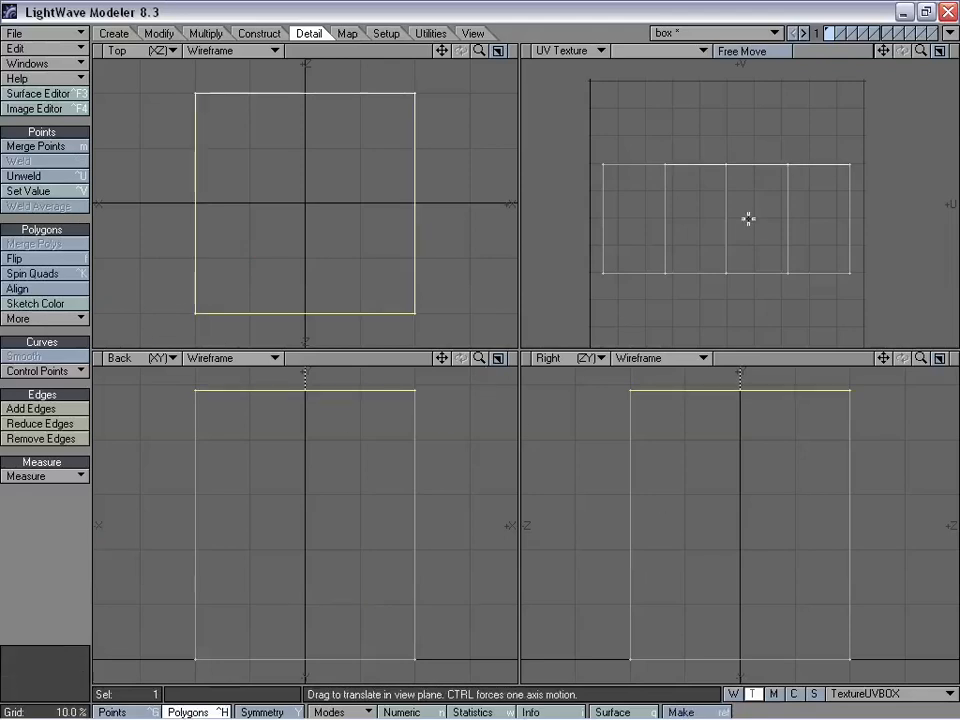
{"action": "left_click_drag", "start_coordinate": [679, 154], "coordinate": [727, 121]}
{"action": "left_click_drag", "start_coordinate": [823, 152], "coordinate": [763, 117]}
{"action": "left_click_drag", "start_coordinate": [694, 124], "coordinate": [694, 113]}
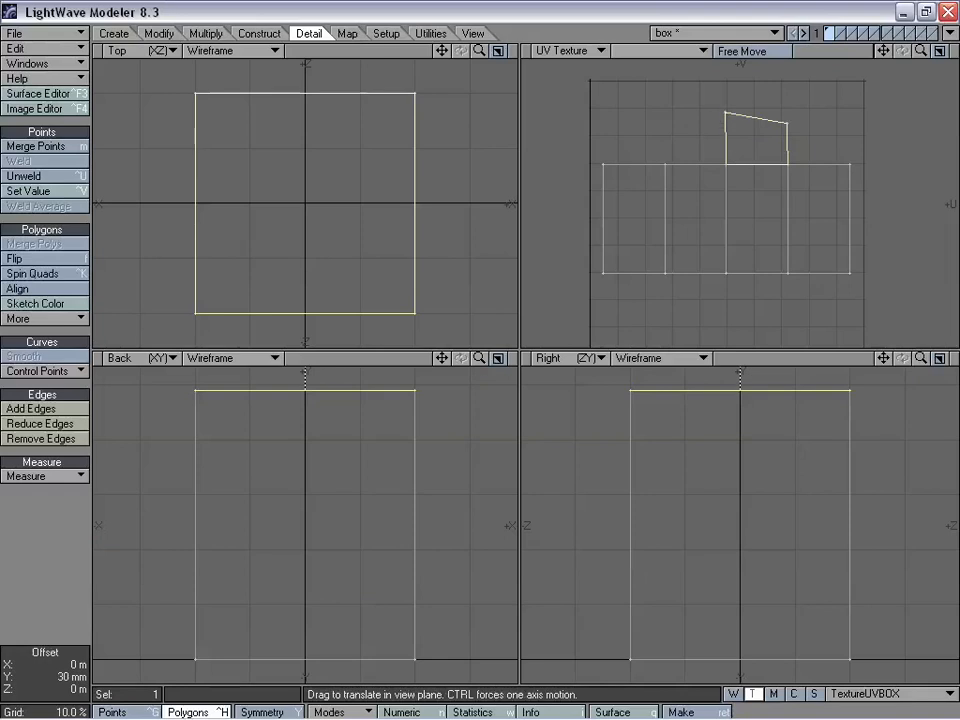
{"action": "left_click_drag", "start_coordinate": [786, 122], "coordinate": [788, 106]}
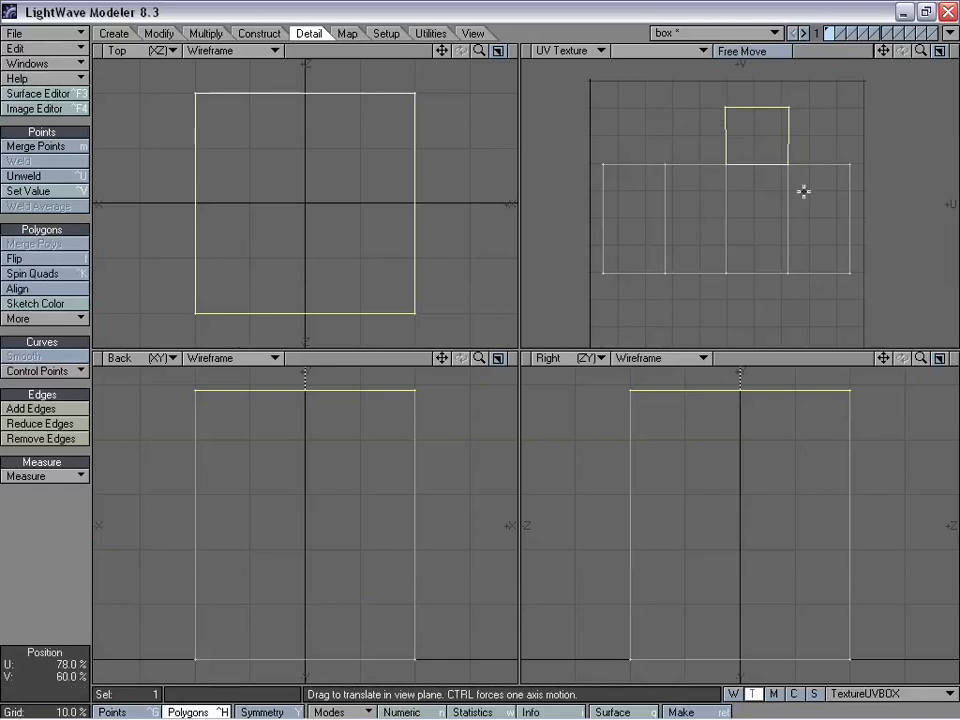
{"action": "left_click_drag", "start_coordinate": [790, 156], "coordinate": [790, 156]}
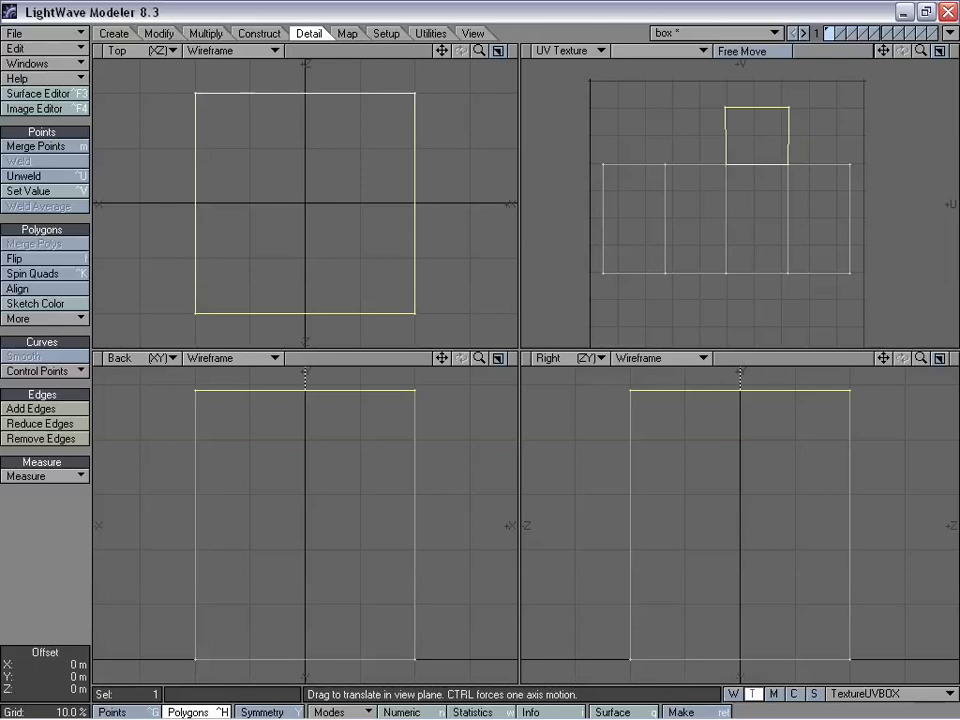
{"action": "left_click_drag", "start_coordinate": [787, 107], "coordinate": [784, 109]}
{"action": "key", "text": "space"}
{"action": "mouse_move", "coordinate": [845, 127]}
{"action": "right_mouse_down"}
{"action": "mouse_move", "coordinate": [688, 199]}
{"action": "mouse_move", "coordinate": [725, 206]}
{"action": "right_mouse_up"}
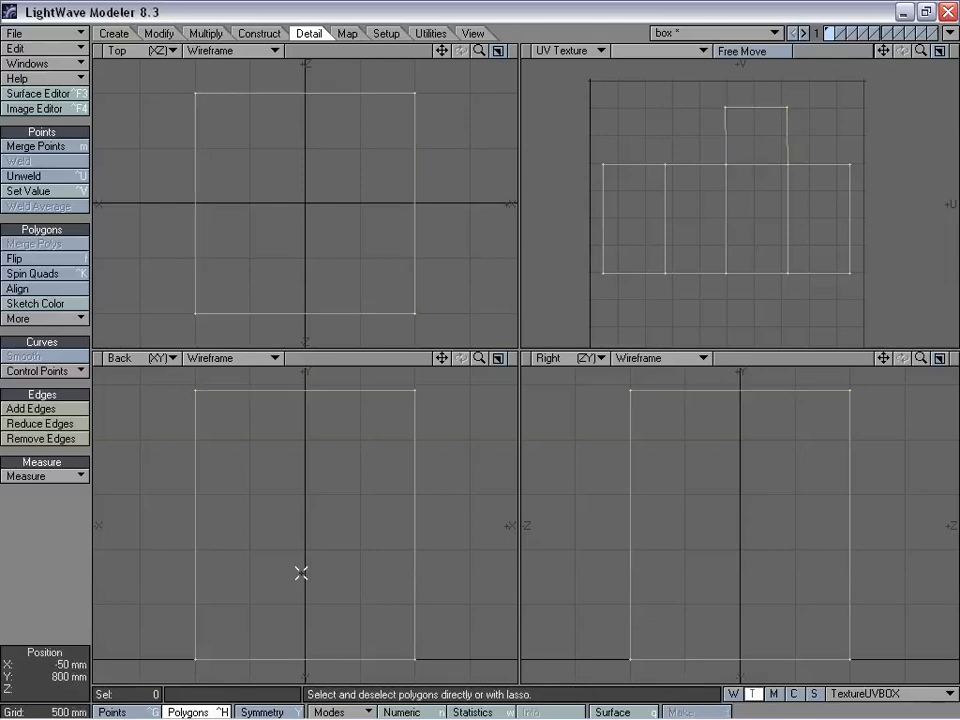
Step: Reshape the box's bottom polygon in the UV map into a rectangle directly below the third side face, and deselect it
{"action": "right_click_drag", "start_coordinate": [300, 572], "coordinate": [415, 560]}
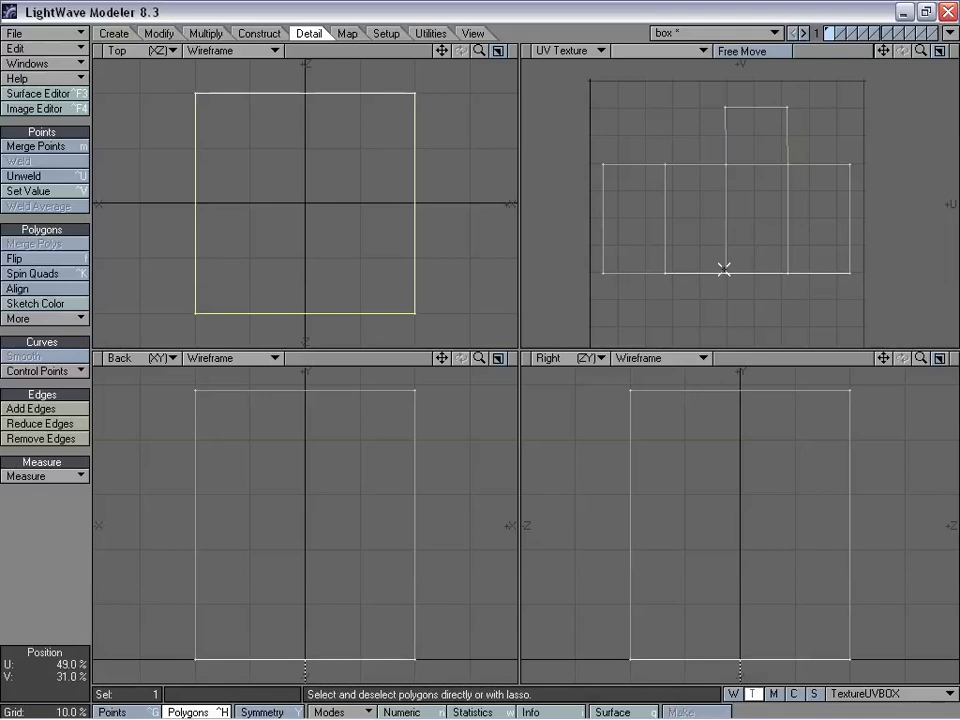
{"action": "key", "text": "t"}
{"action": "left_click_drag", "start_coordinate": [688, 270], "coordinate": [748, 318]}
{"action": "left_click_drag", "start_coordinate": [849, 272], "coordinate": [789, 325]}
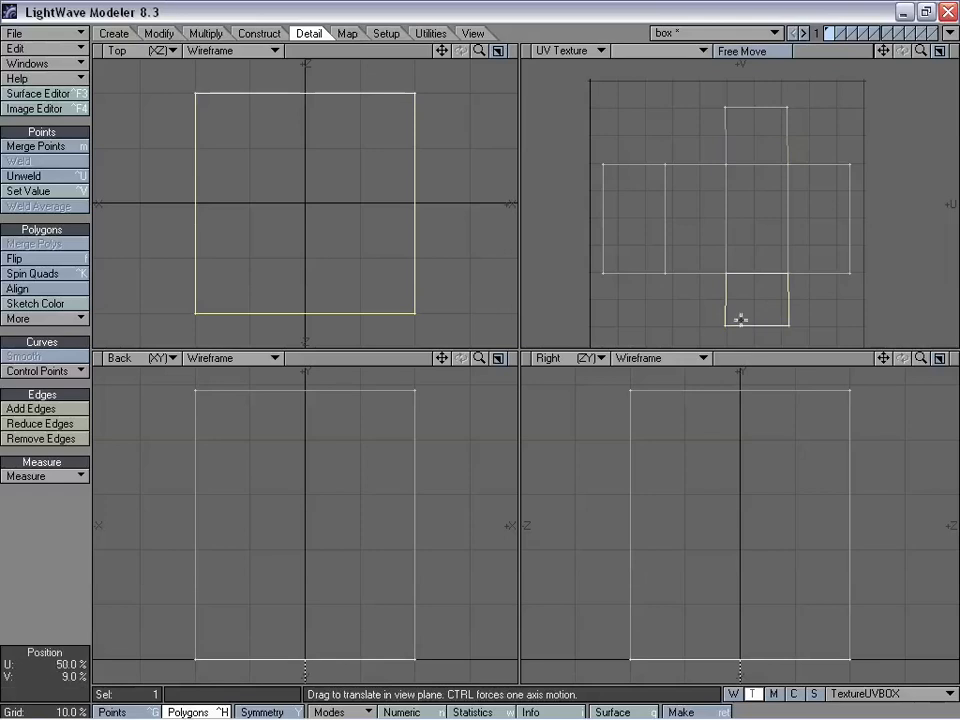
{"action": "left_click_drag", "start_coordinate": [725, 326], "coordinate": [726, 324]}
{"action": "left_click_drag", "start_coordinate": [758, 321], "coordinate": [758, 326]}
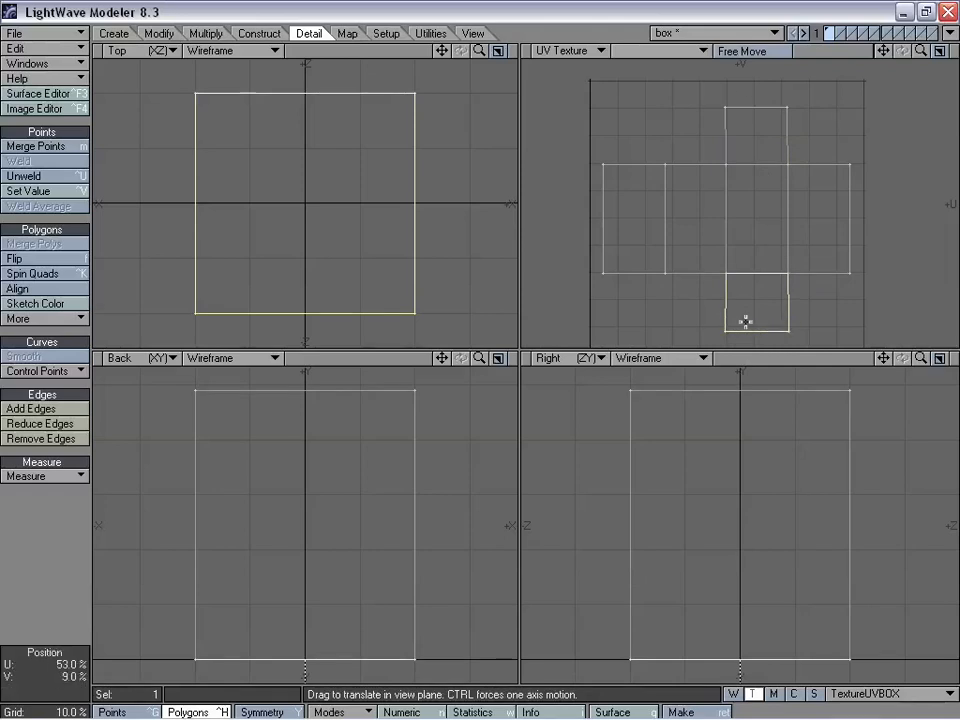
{"action": "key", "text": "space"}
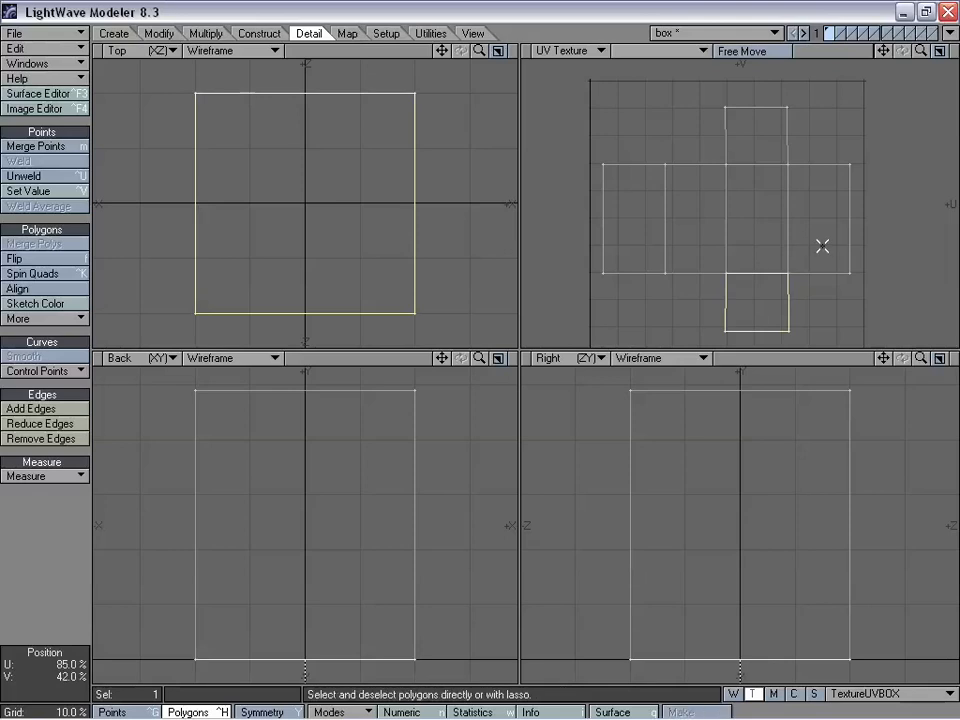
{"action": "mouse_move", "coordinate": [729, 197]}
{"action": "right_mouse_down"}
{"action": "mouse_move", "coordinate": [617, 321]}
{"action": "mouse_move", "coordinate": [741, 202]}
{"action": "right_mouse_up"}
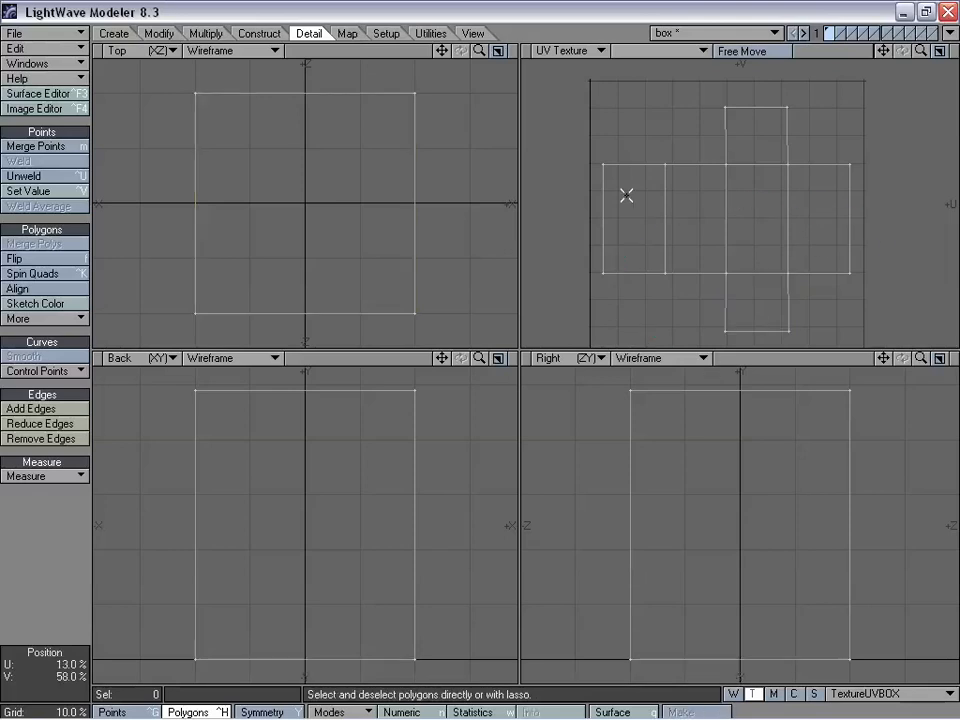
Step: Merge the box's coincident points back together and save the object
{"action": "key", "text": "m"}
{"action": "key", "text": "Return"}
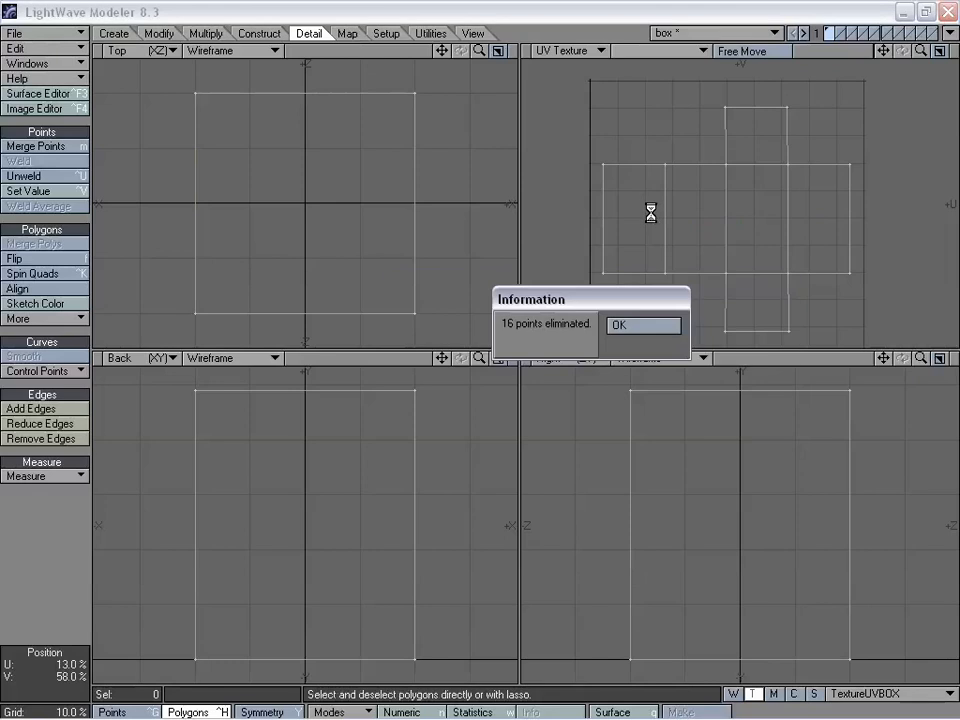
{"action": "left_click", "coordinate": [672, 329]}
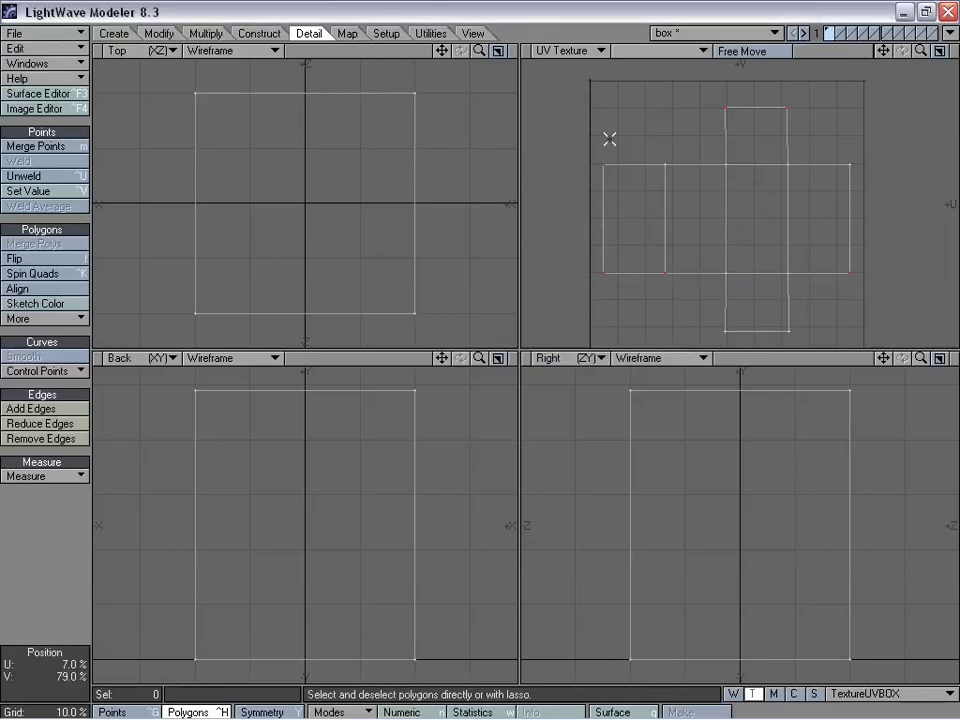
{"action": "left_click_drag", "start_coordinate": [920, 50], "coordinate": [914, 59]}
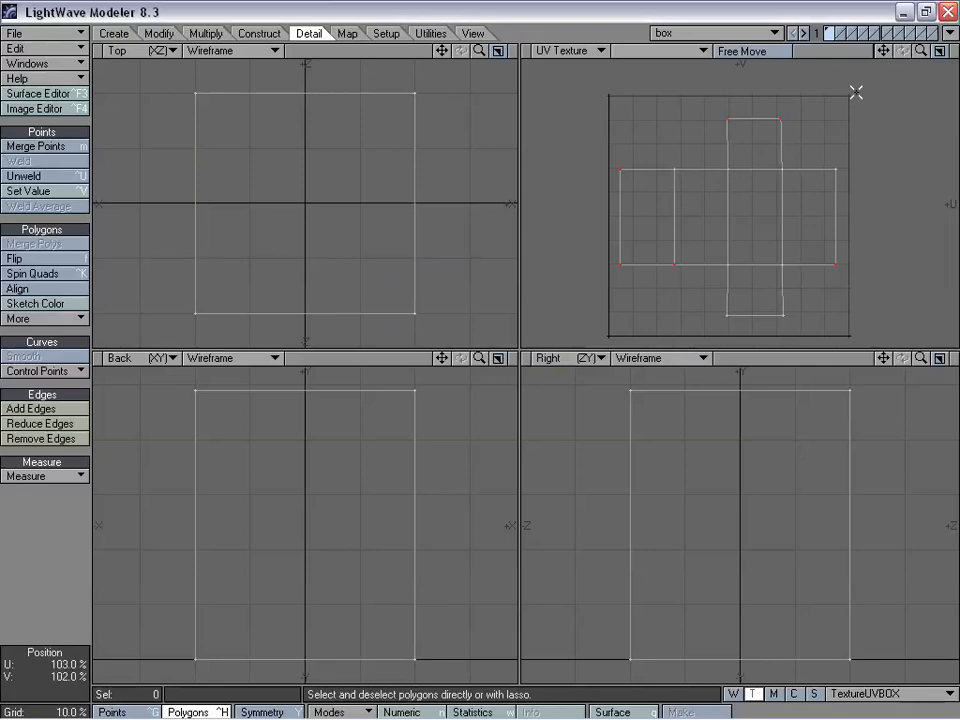
Step: Switch to LightWave Layout and open the Surface Editor for the Box surface
{"action": "left_click", "coordinate": [948, 33]}
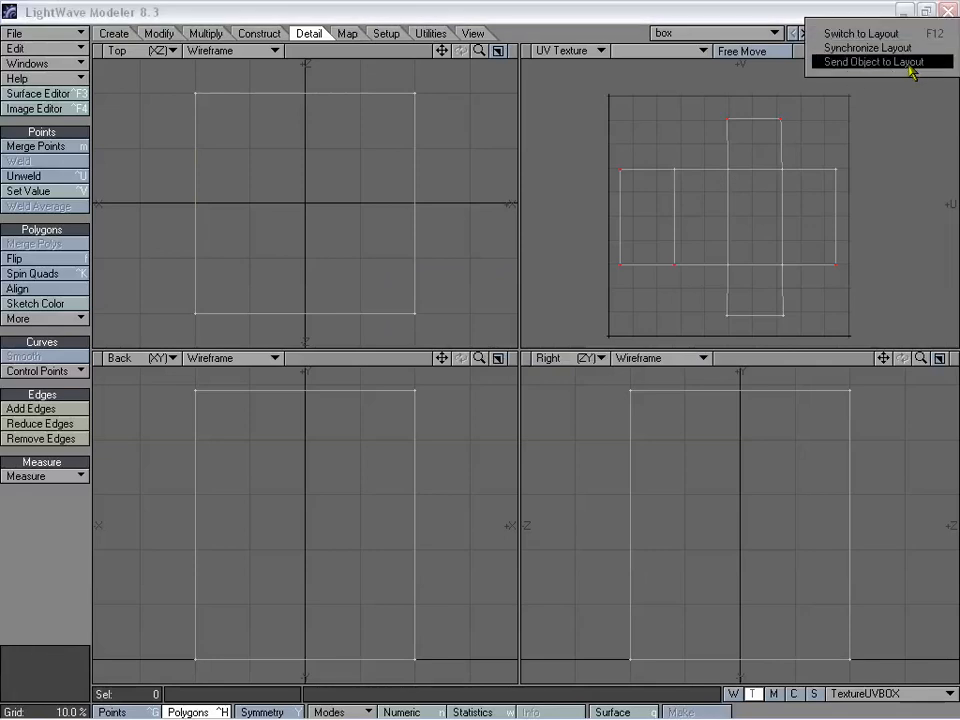
{"action": "left_click", "coordinate": [861, 33]}
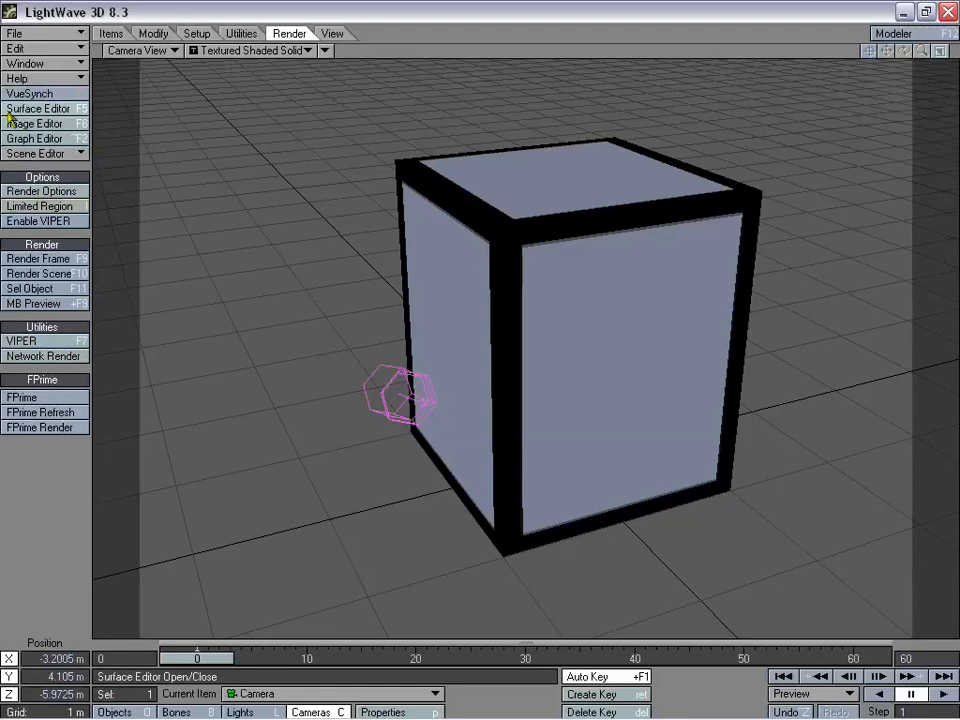
{"action": "left_click", "coordinate": [56, 113]}
{"action": "left_click_drag", "start_coordinate": [471, 22], "coordinate": [419, 29]}
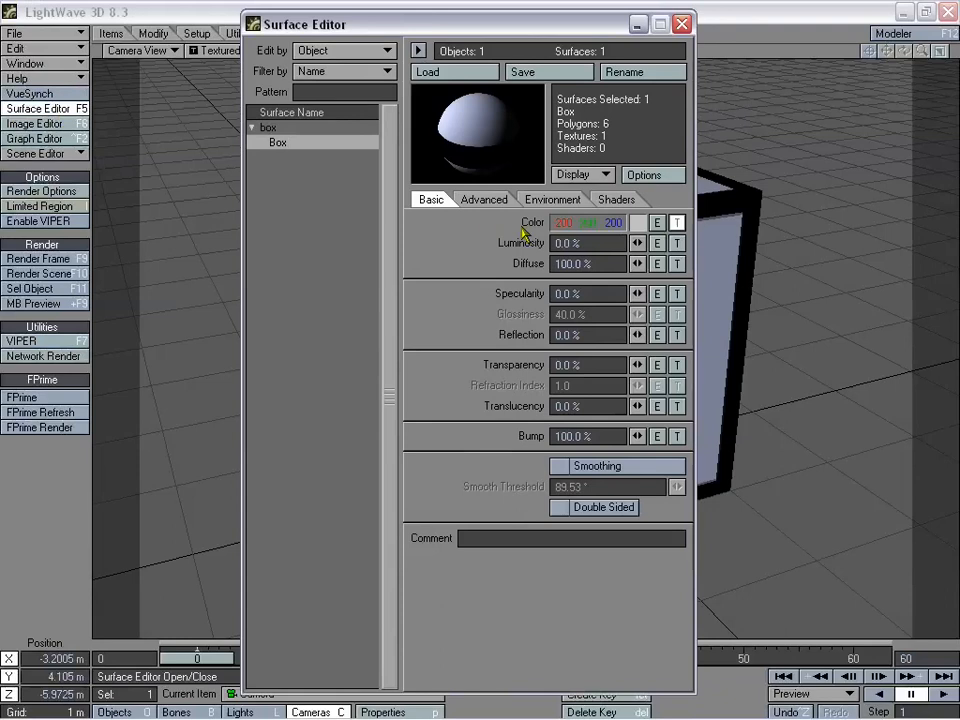
{"action": "left_click_drag", "start_coordinate": [500, 25], "coordinate": [373, 47]}
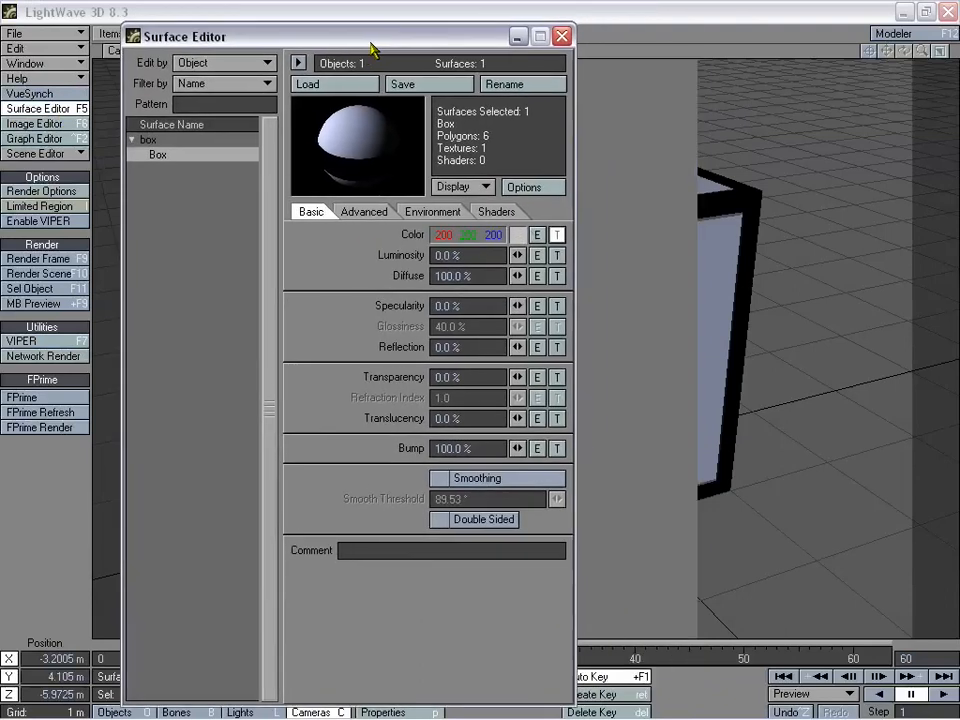
Step: Add a Surface Baker shader to the Box surface and open its settings
{"action": "left_click", "coordinate": [497, 211]}
{"action": "left_click", "coordinate": [407, 234]}
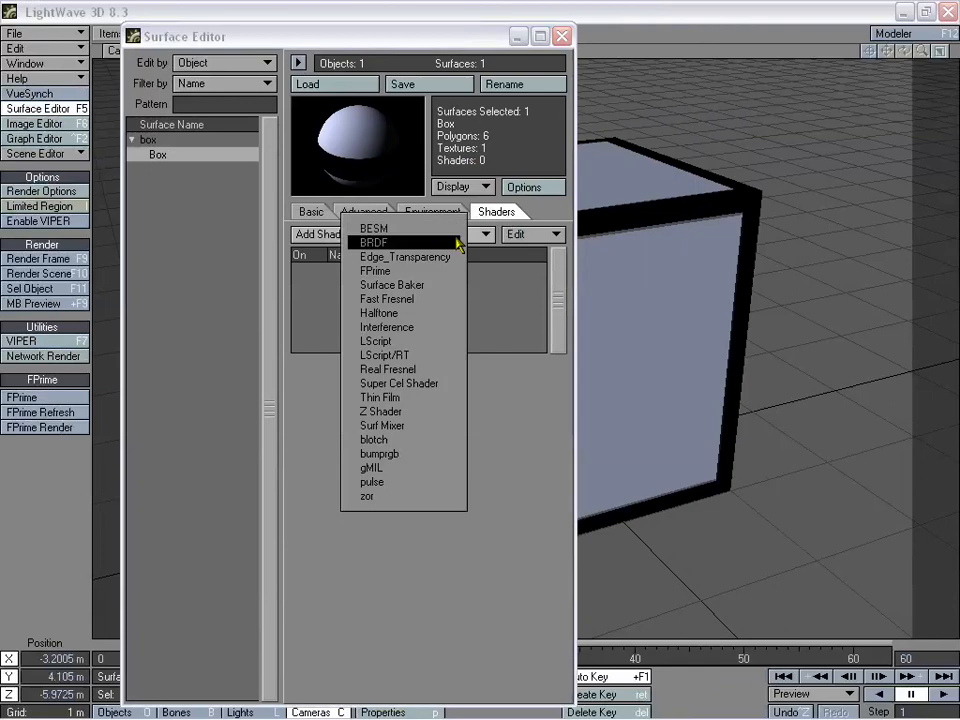
{"action": "left_click", "coordinate": [436, 285]}
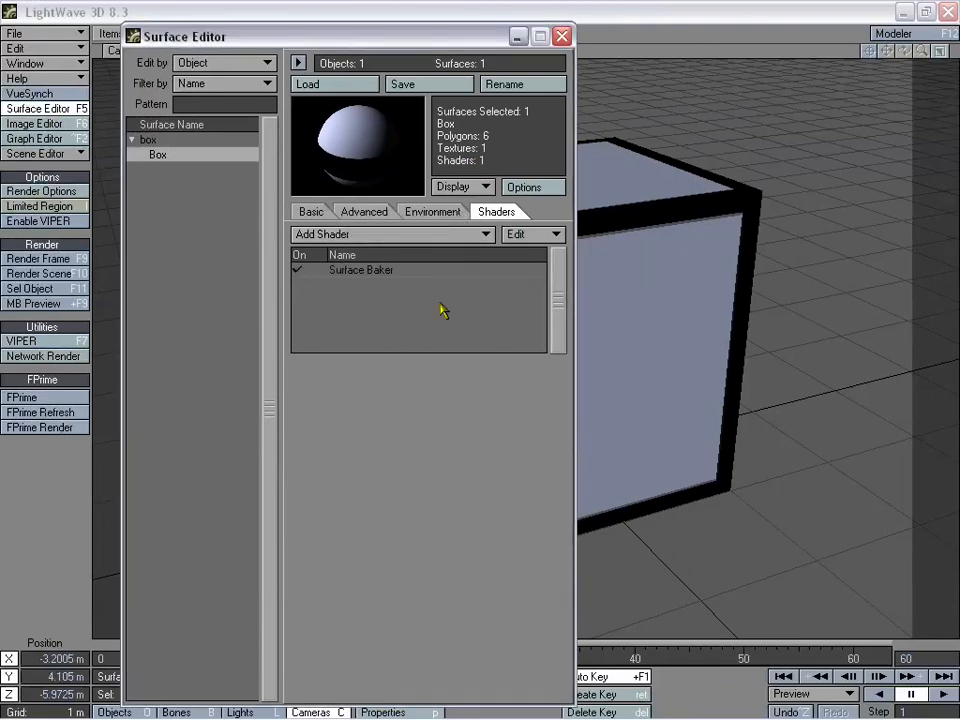
{"action": "double_click", "coordinate": [381, 271]}
{"action": "left_click_drag", "start_coordinate": [645, 155], "coordinate": [412, 188]}
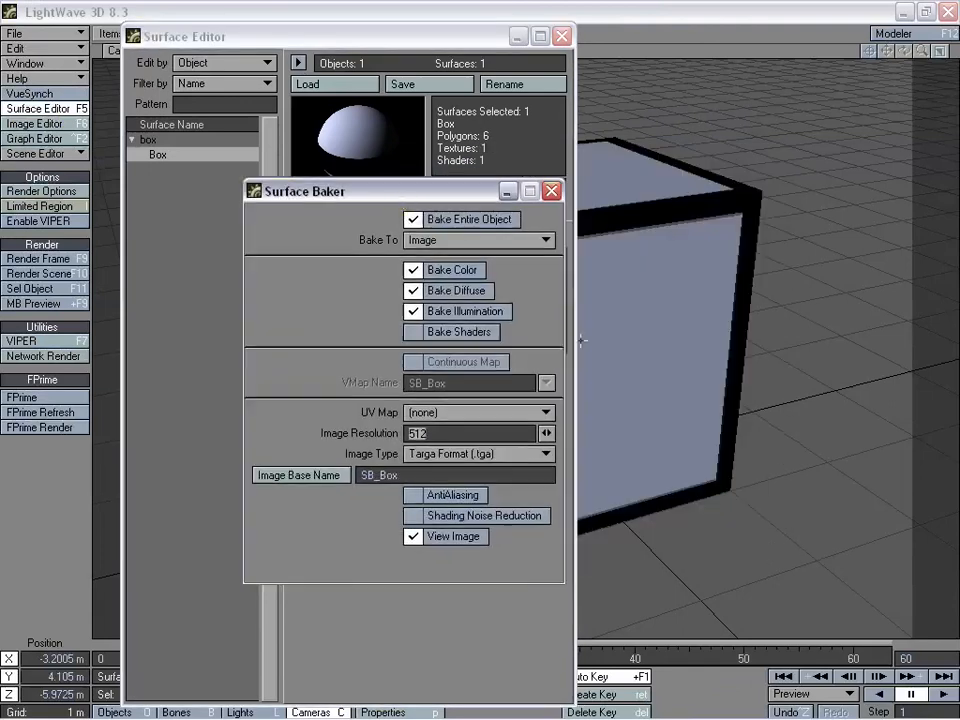
Step: Restrict the Surface Baker to color only, baking to an image at resolution 1024 in LW_JPEG(.jpg) format
{"action": "left_click", "coordinate": [470, 311]}
{"action": "left_click", "coordinate": [422, 290]}
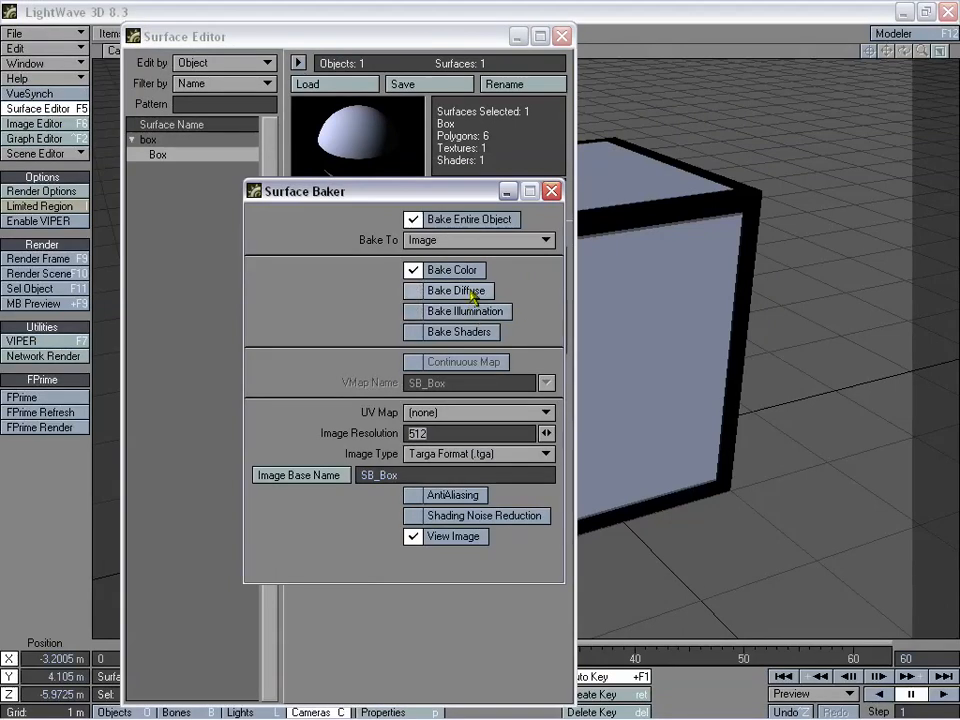
{"action": "left_click", "coordinate": [497, 243]}
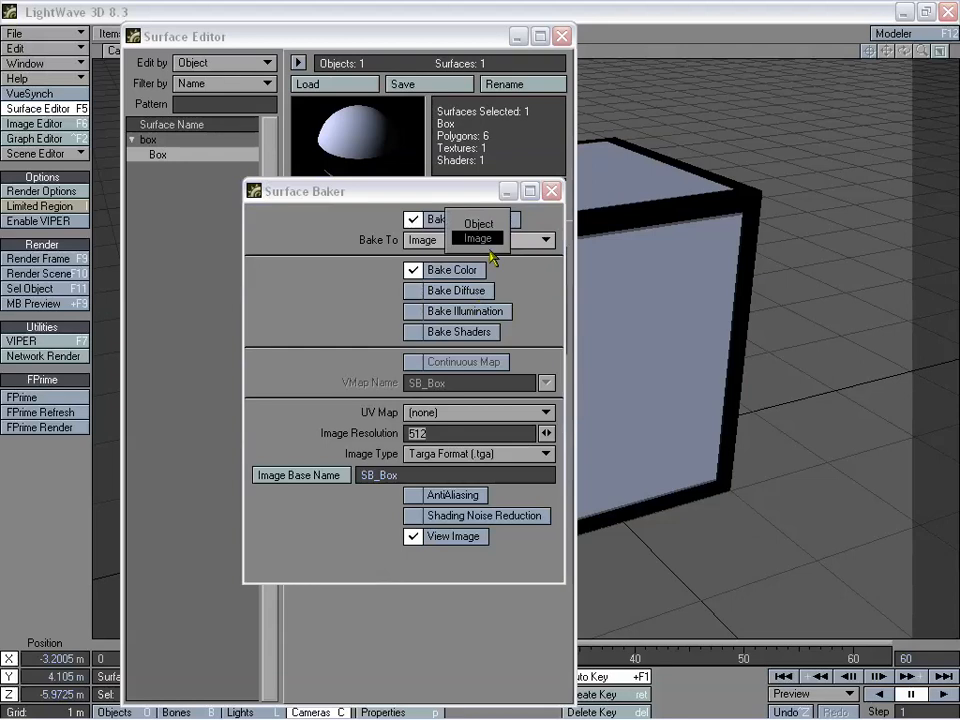
{"action": "left_click", "coordinate": [497, 237]}
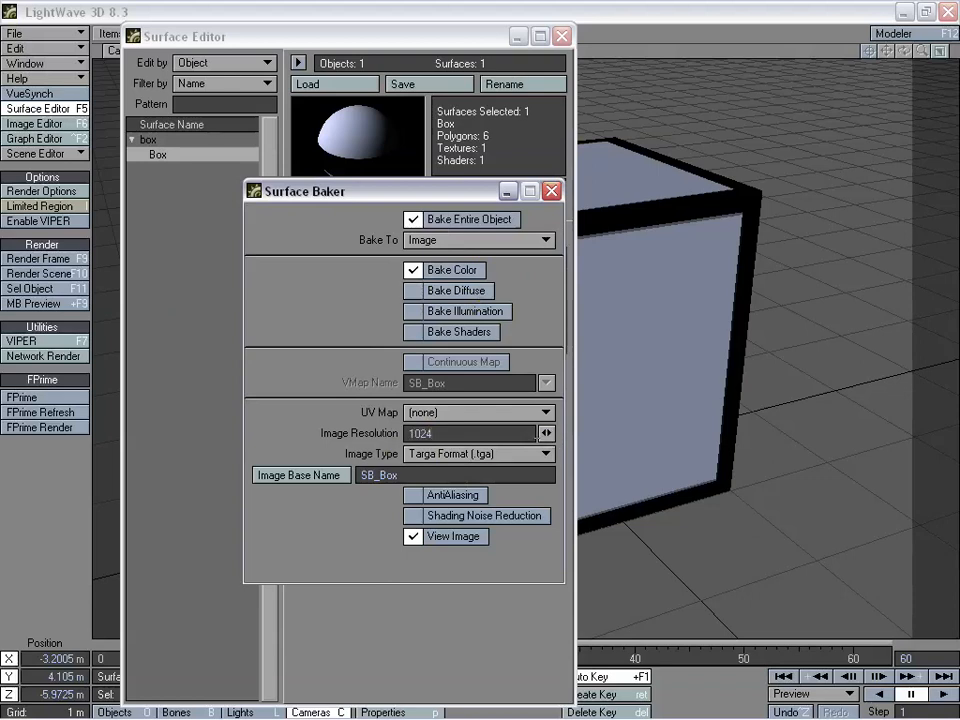
{"action": "left_click", "coordinate": [500, 454]}
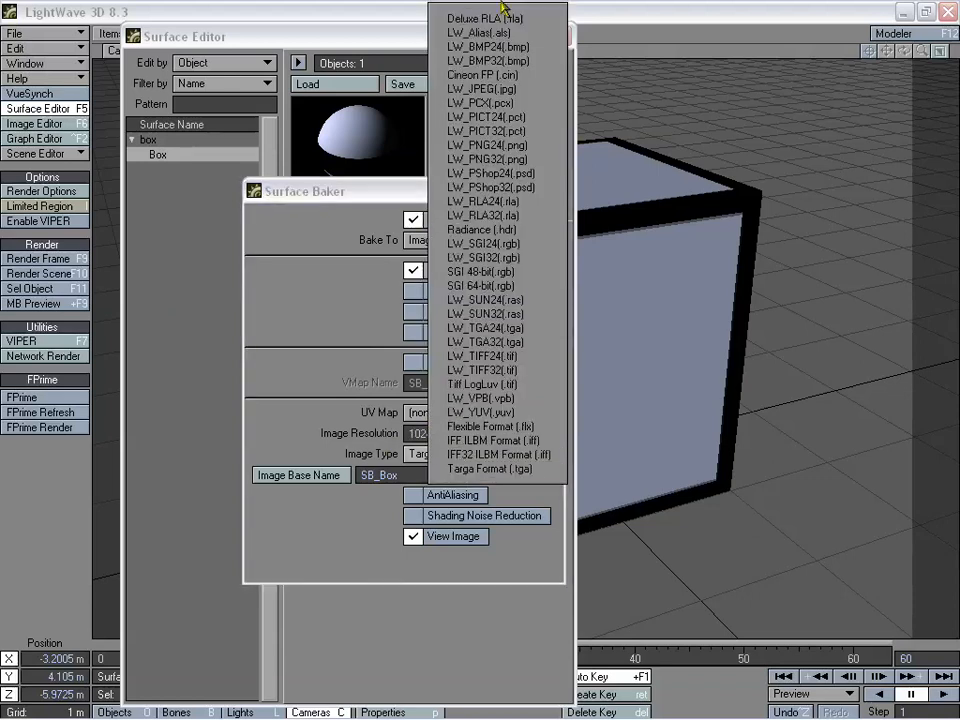
{"action": "left_click", "coordinate": [506, 88]}
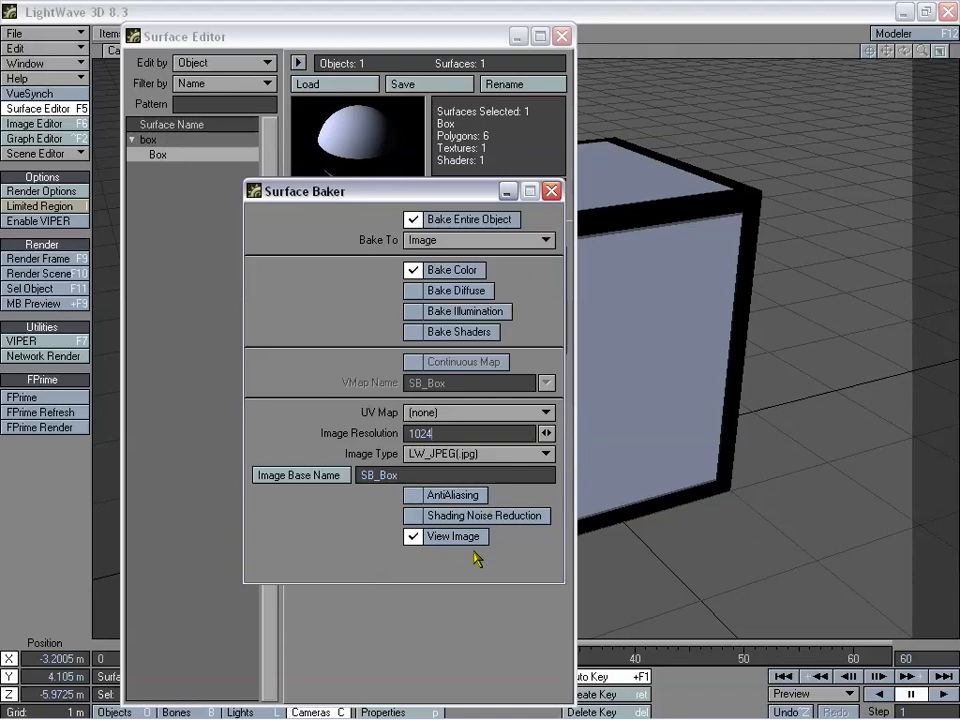
Step: Choose the save location for the baked image's base name and close the Surface Baker settings
{"action": "left_click_drag", "start_coordinate": [450, 196], "coordinate": [497, 209]}
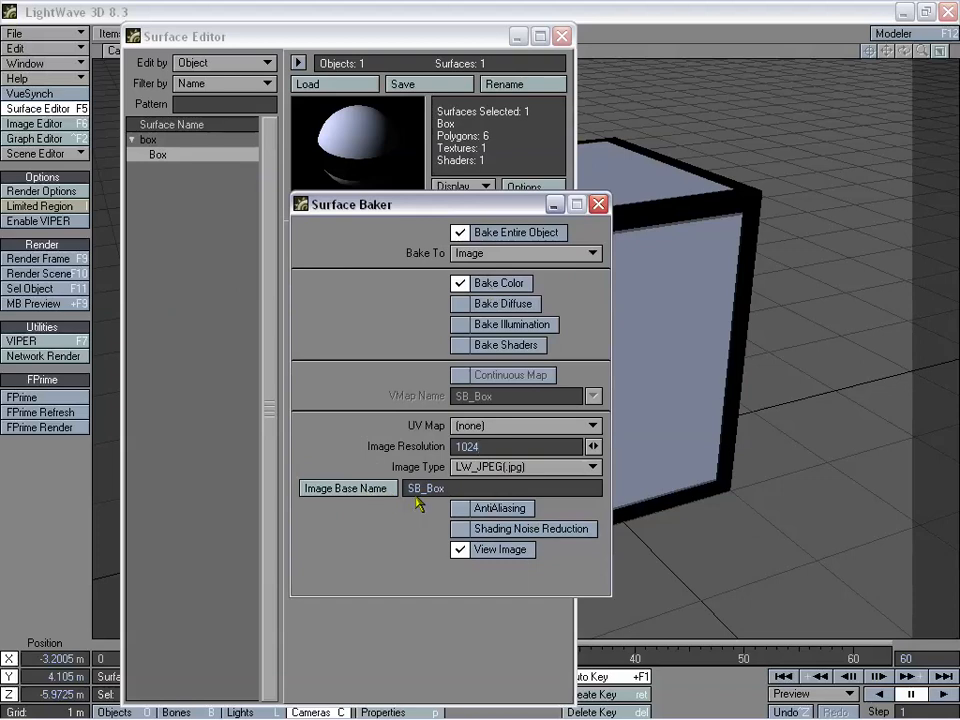
{"action": "left_click", "coordinate": [344, 488]}
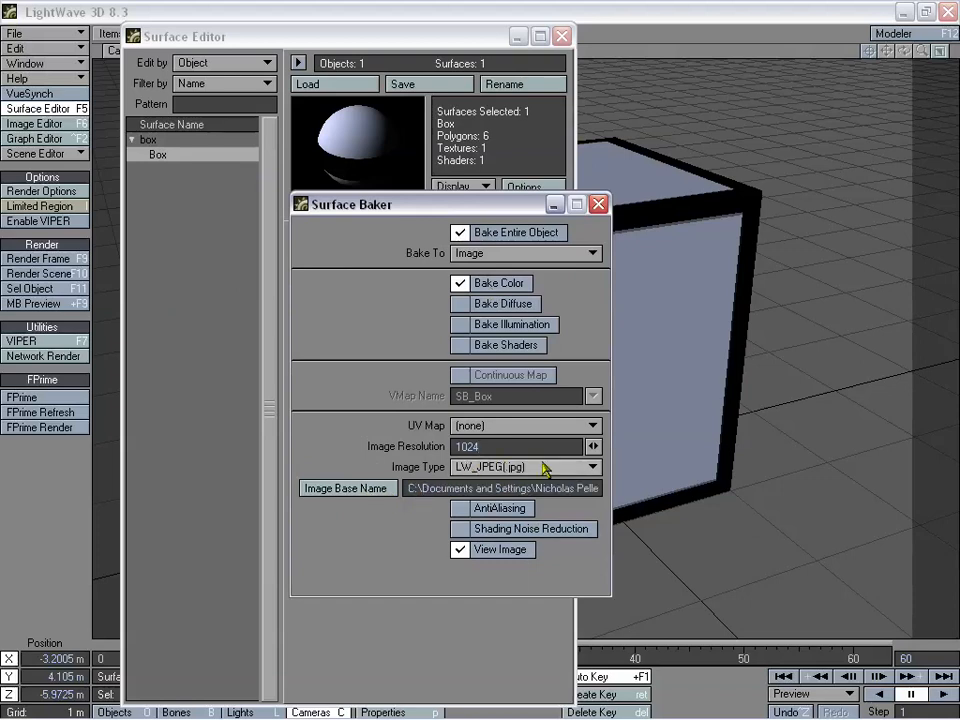
{"action": "left_click_drag", "start_coordinate": [448, 207], "coordinate": [546, 199]}
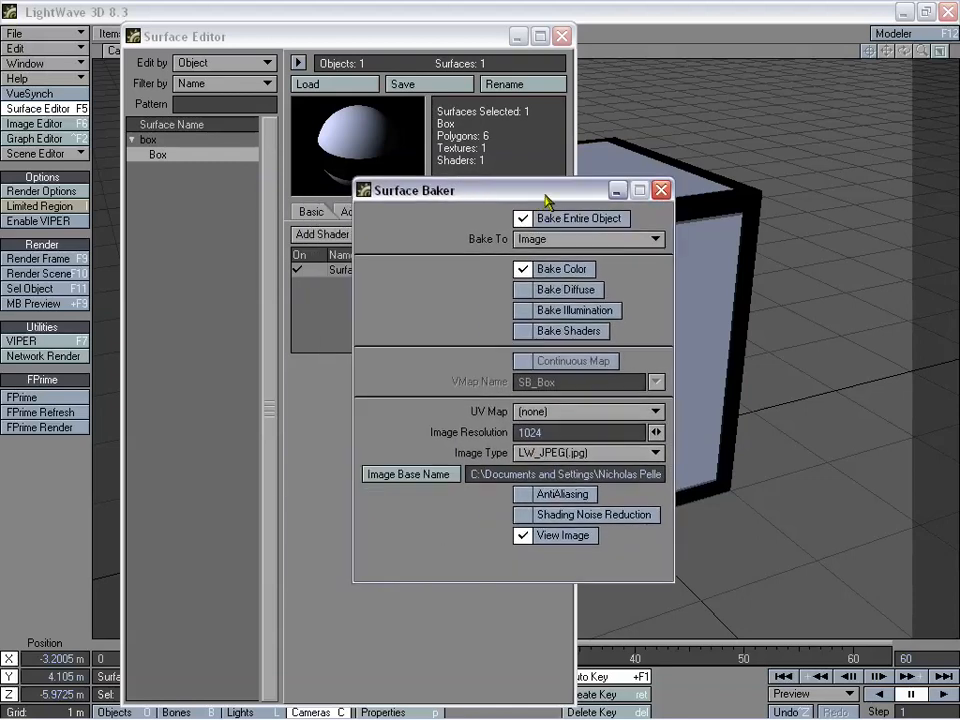
{"action": "left_click", "coordinate": [662, 191]}
Step: Try to bake the box's surface by rendering the current frame without a UV map assigned, and close the render
{"action": "left_click_drag", "start_coordinate": [396, 36], "coordinate": [428, 30]}
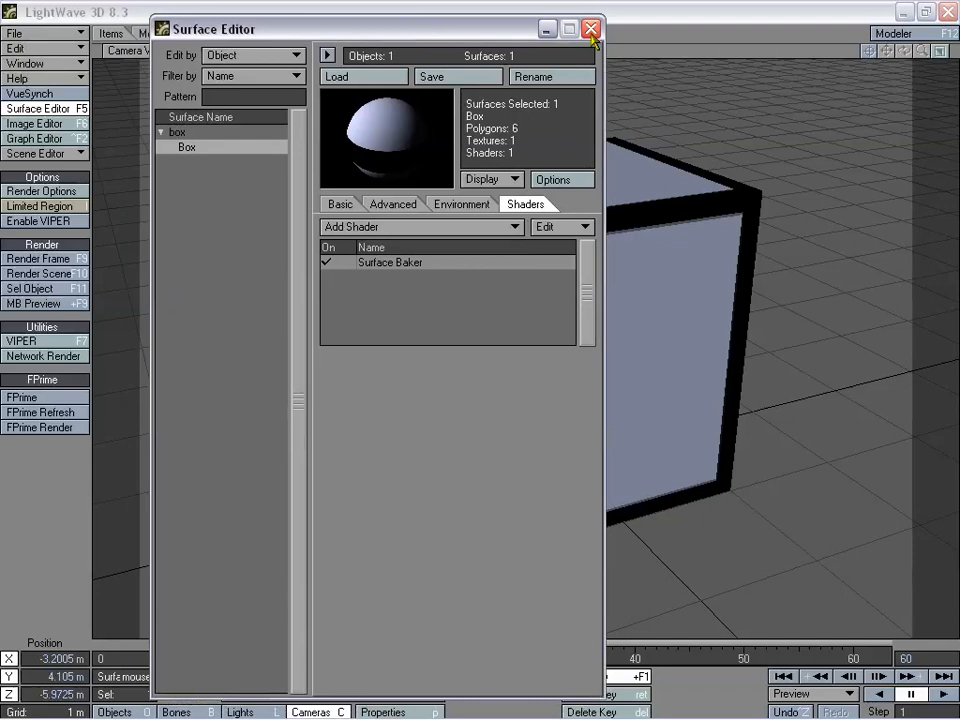
{"action": "left_click_drag", "start_coordinate": [549, 38], "coordinate": [468, 70]}
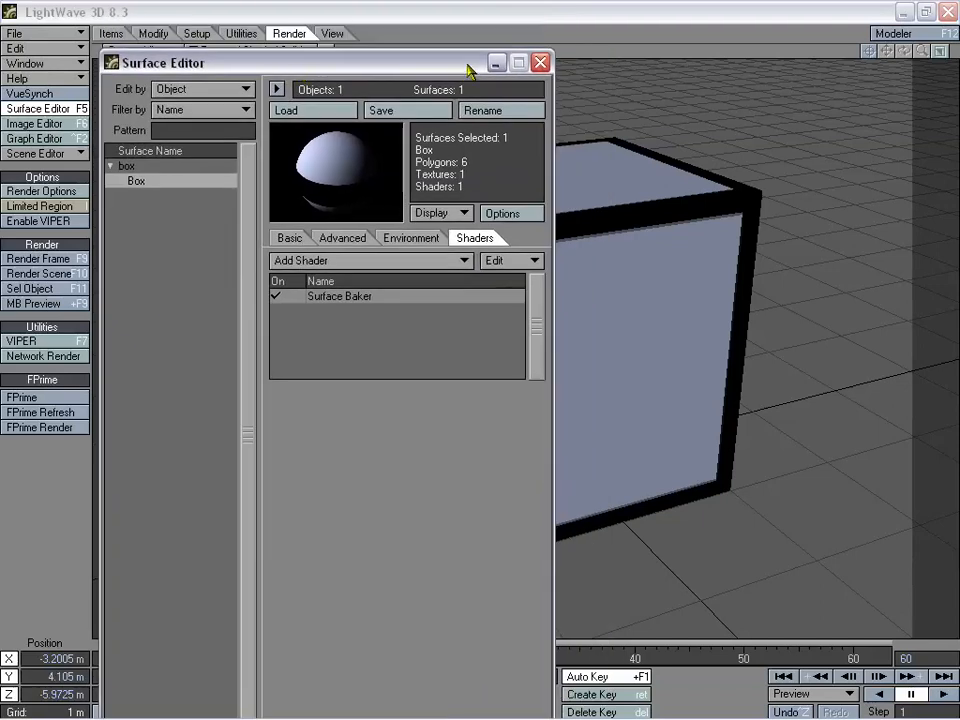
{"action": "left_click", "coordinate": [55, 258]}
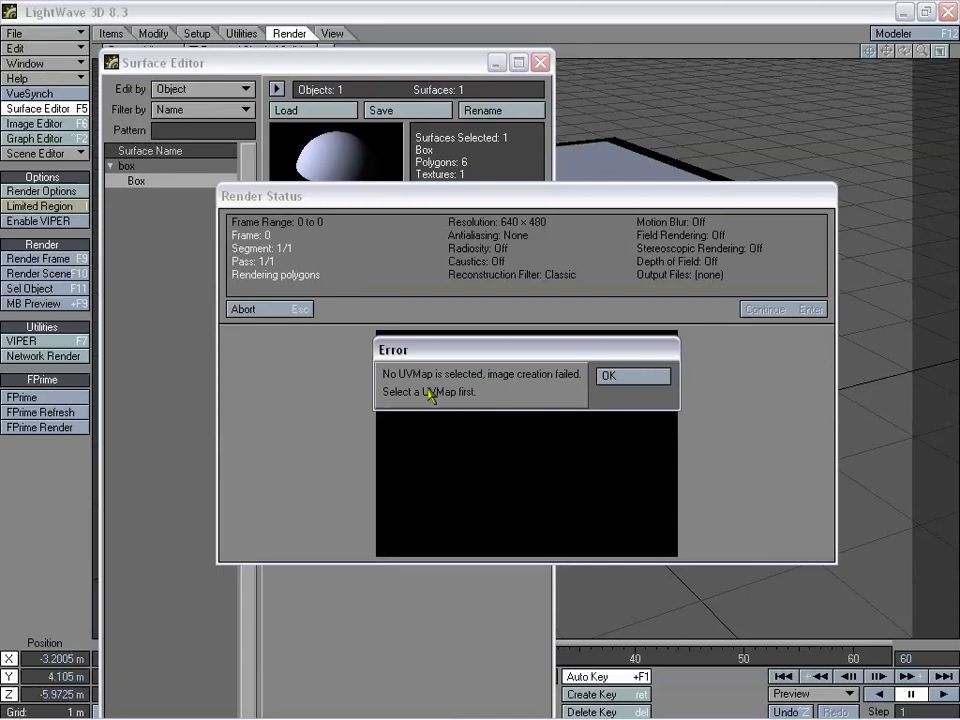
{"action": "left_click", "coordinate": [608, 376]}
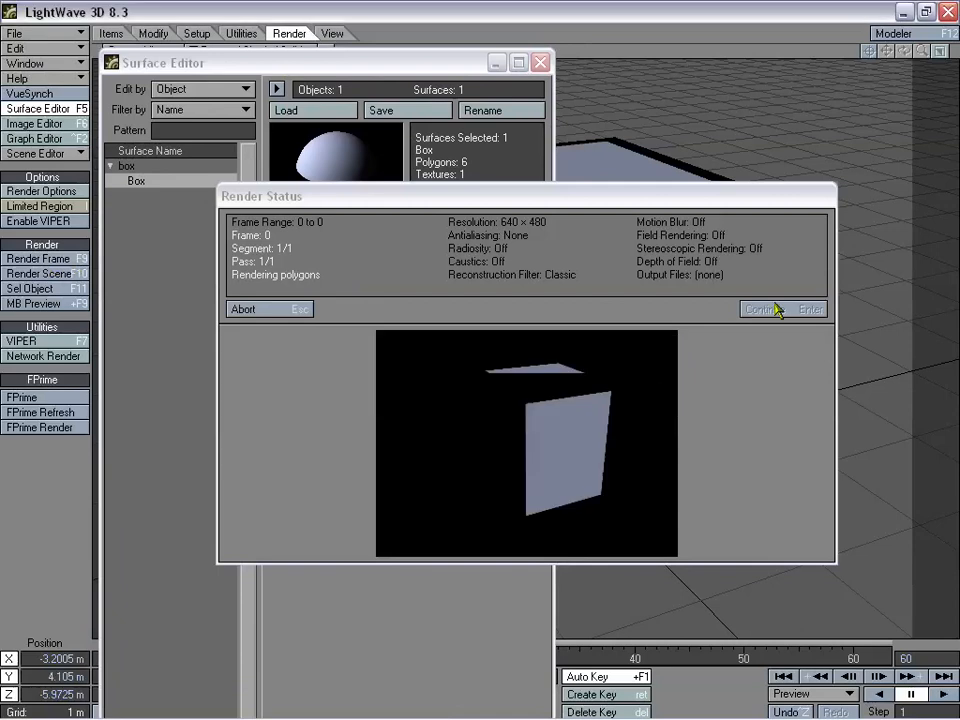
{"action": "left_click", "coordinate": [776, 317]}
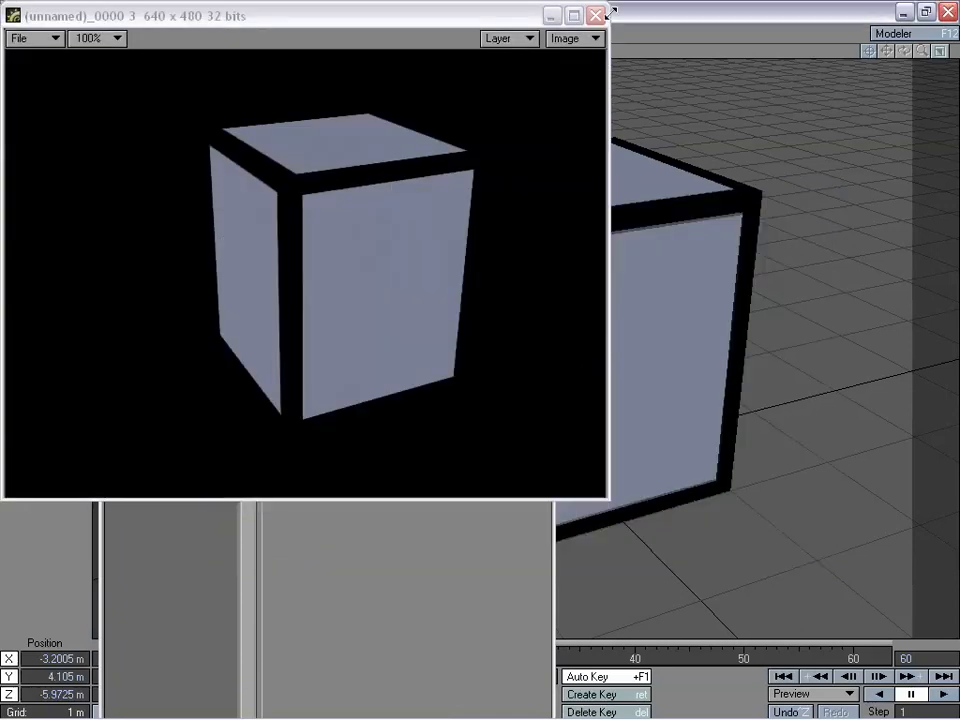
{"action": "left_click", "coordinate": [597, 16]}
Step: Set the Surface Baker's UV map to TextureUVBOX and render the current frame to bake the color image
{"action": "left_click", "coordinate": [348, 300]}
{"action": "double_click", "coordinate": [348, 298]}
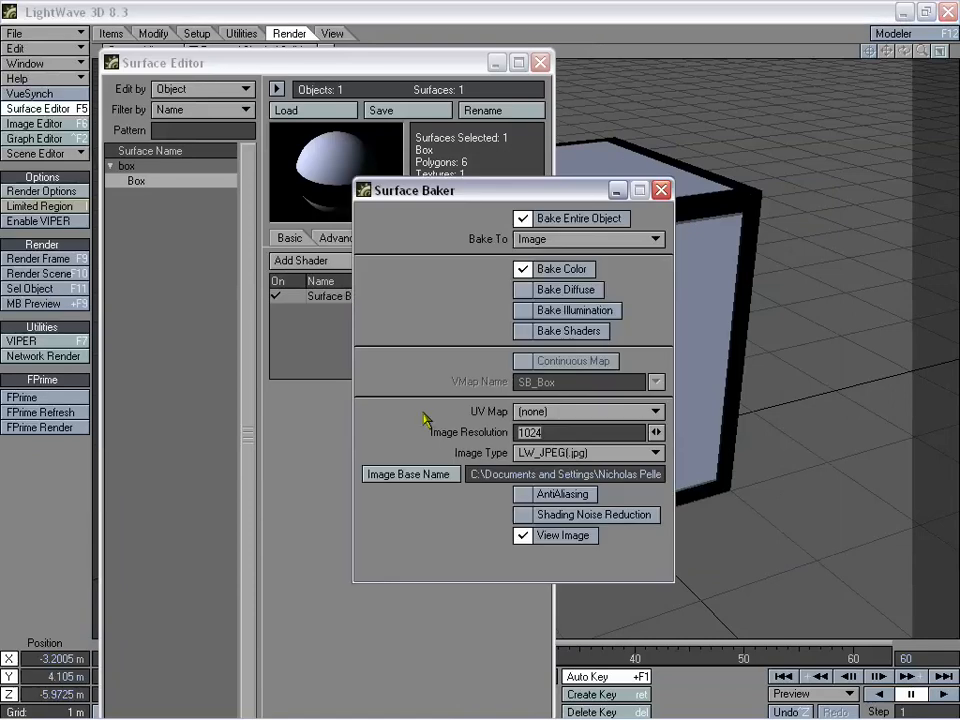
{"action": "left_click", "coordinate": [600, 411]}
{"action": "left_click", "coordinate": [577, 430]}
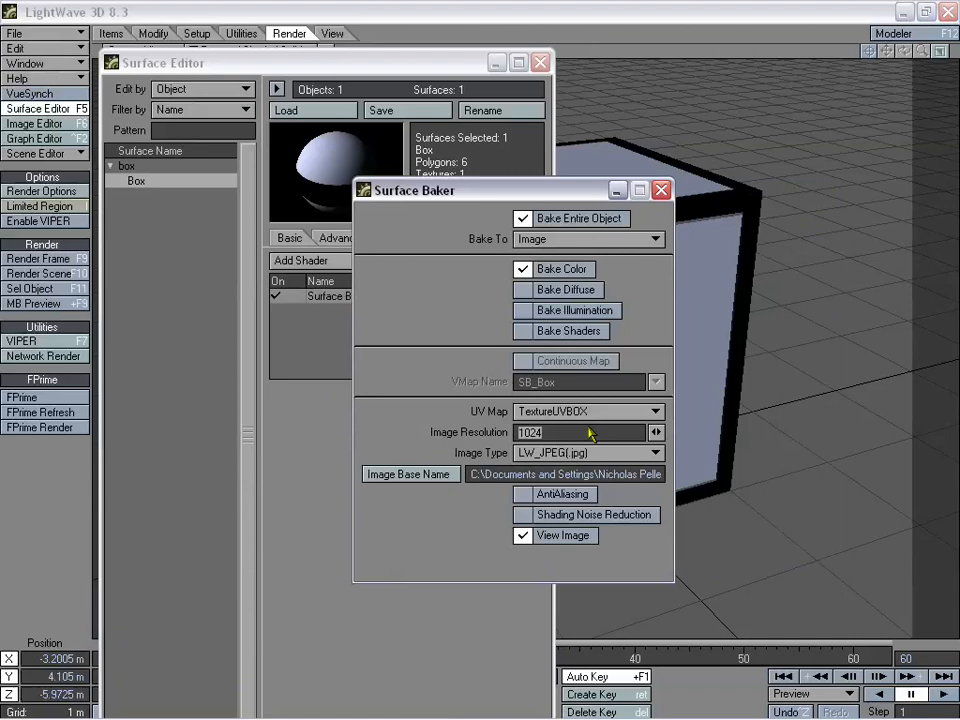
{"action": "left_click", "coordinate": [662, 189]}
{"action": "left_click", "coordinate": [38, 258]}
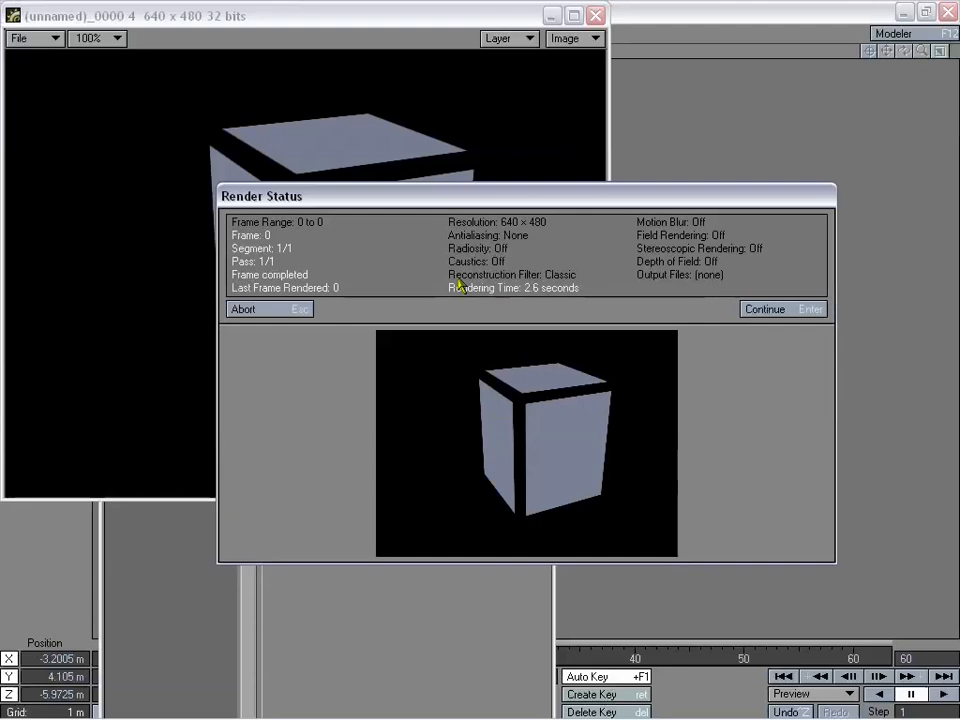
{"action": "left_click", "coordinate": [782, 311]}
Step: Examine the baked image SB_Box0000.jpg at 25% and 33% zoom to check the face layout, and close the viewer
{"action": "left_click_drag", "start_coordinate": [438, 19], "coordinate": [593, 143]}
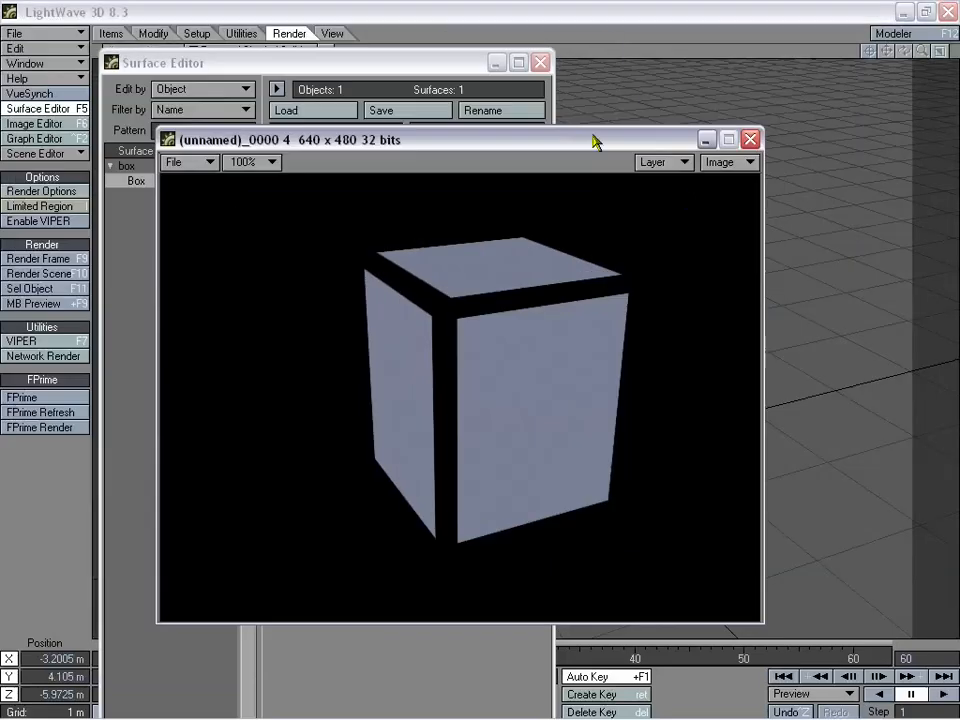
{"action": "left_click", "coordinate": [700, 163]}
{"action": "left_click", "coordinate": [677, 150]}
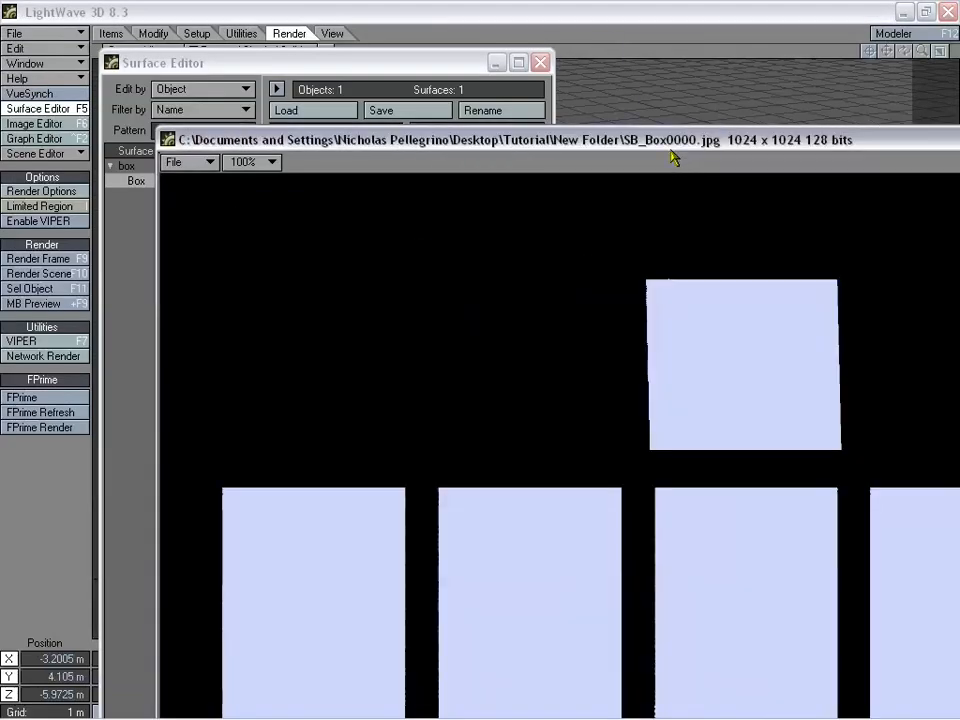
{"action": "left_click_drag", "start_coordinate": [673, 157], "coordinate": [463, 35]}
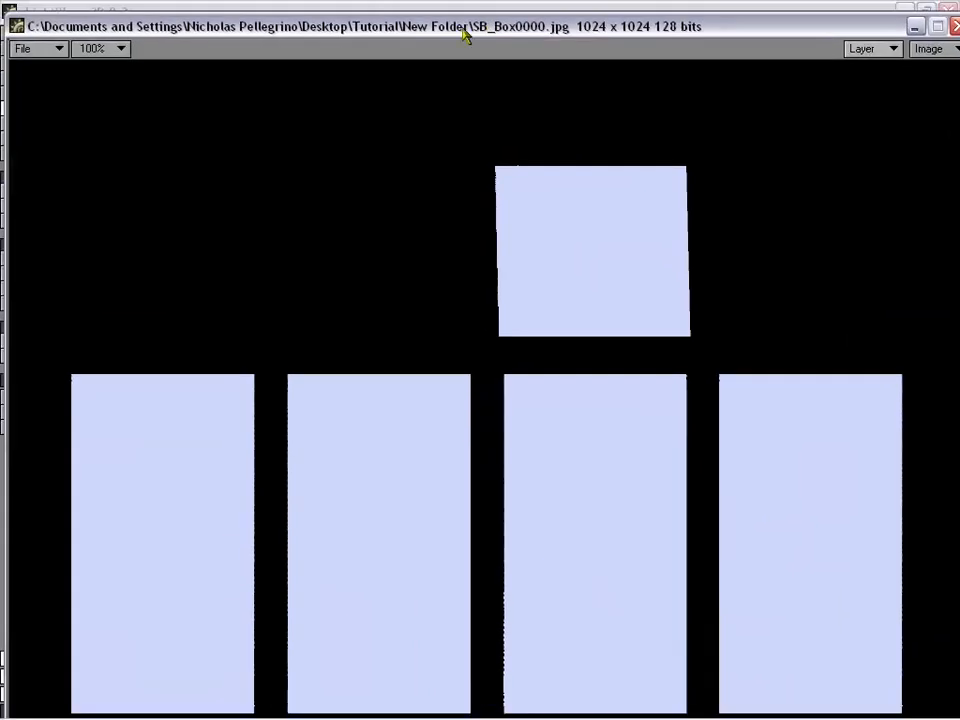
{"action": "left_click", "coordinate": [100, 48]}
{"action": "left_click", "coordinate": [115, 63]}
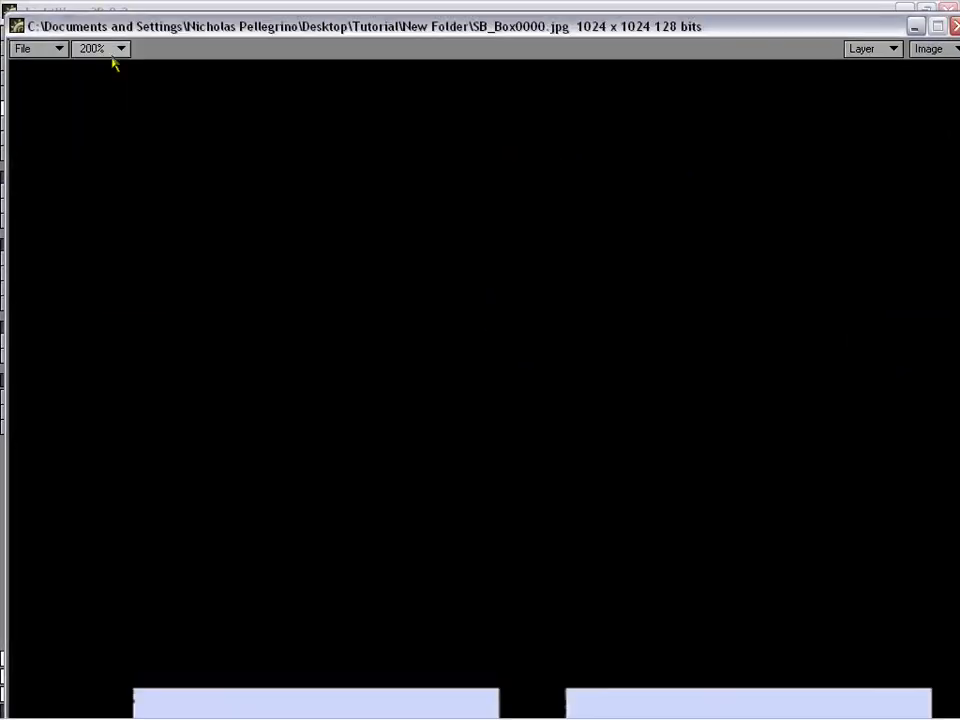
{"action": "left_click", "coordinate": [112, 50]}
{"action": "left_click", "coordinate": [124, 119]}
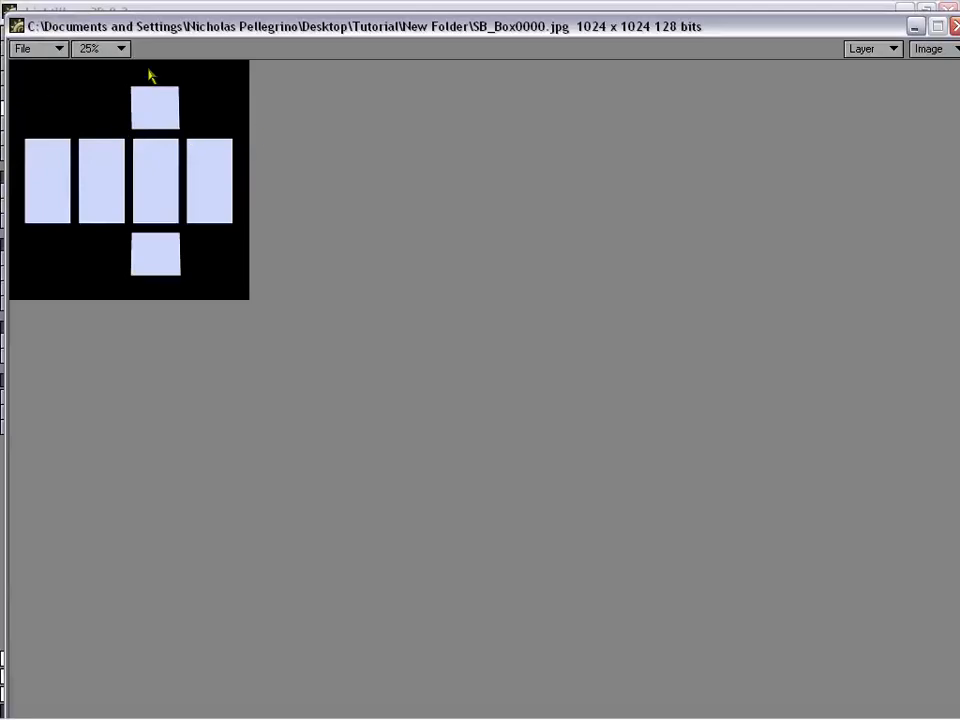
{"action": "left_click", "coordinate": [112, 48]}
{"action": "left_click", "coordinate": [108, 35]}
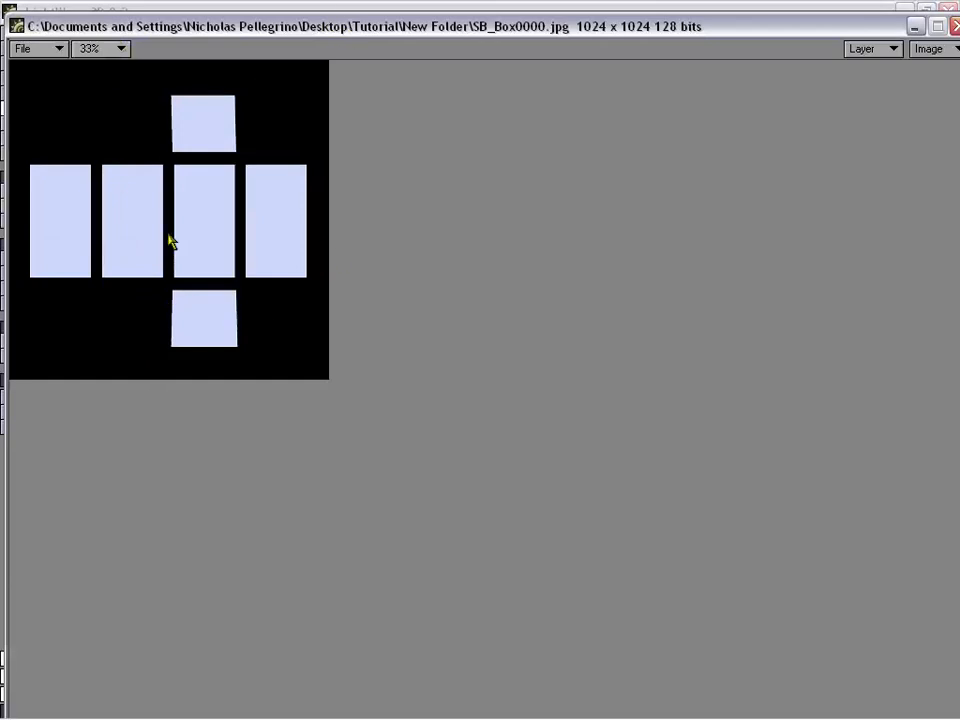
{"action": "left_click_drag", "start_coordinate": [470, 8], "coordinate": [349, 64]}
{"action": "left_click", "coordinate": [738, 76]}
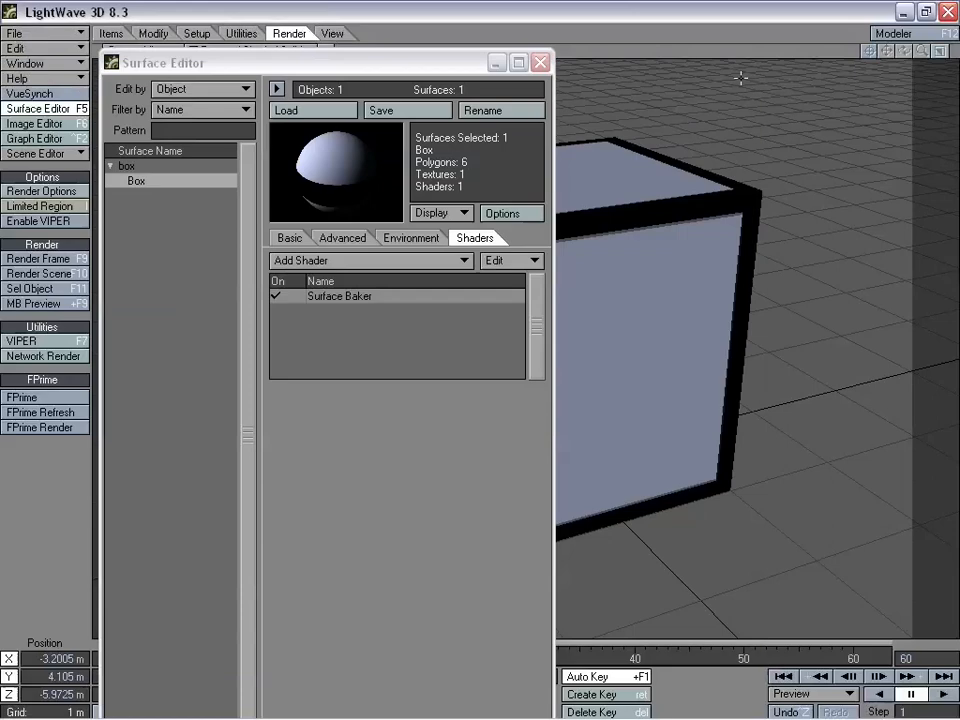
Step: Remove the Surface Baker shader from the Box surface
{"action": "right_click", "coordinate": [362, 298]}
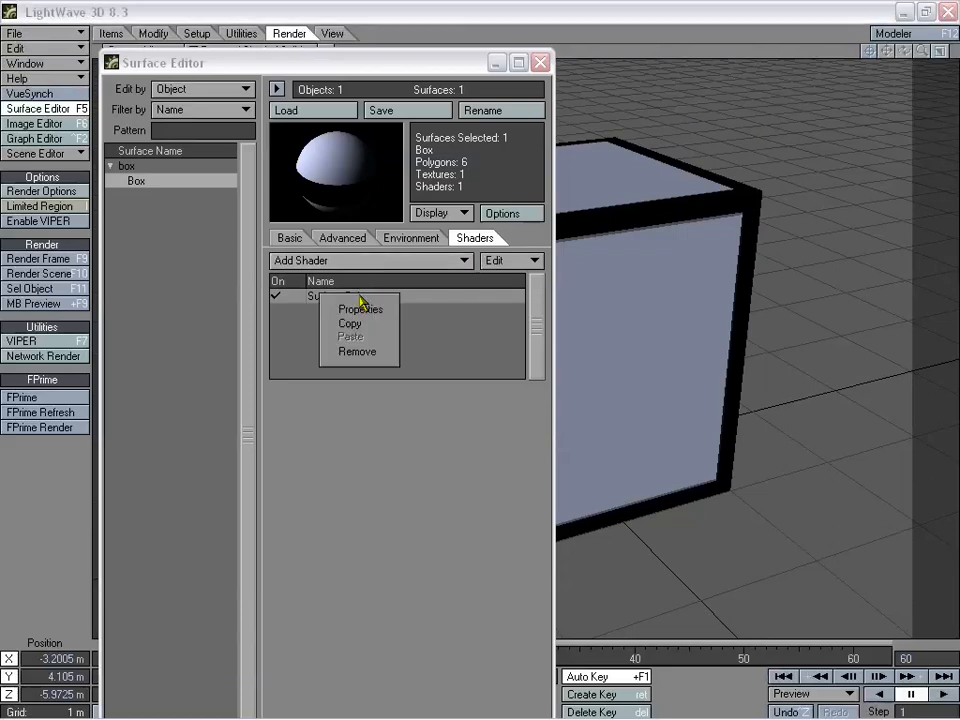
{"action": "left_click", "coordinate": [360, 351]}
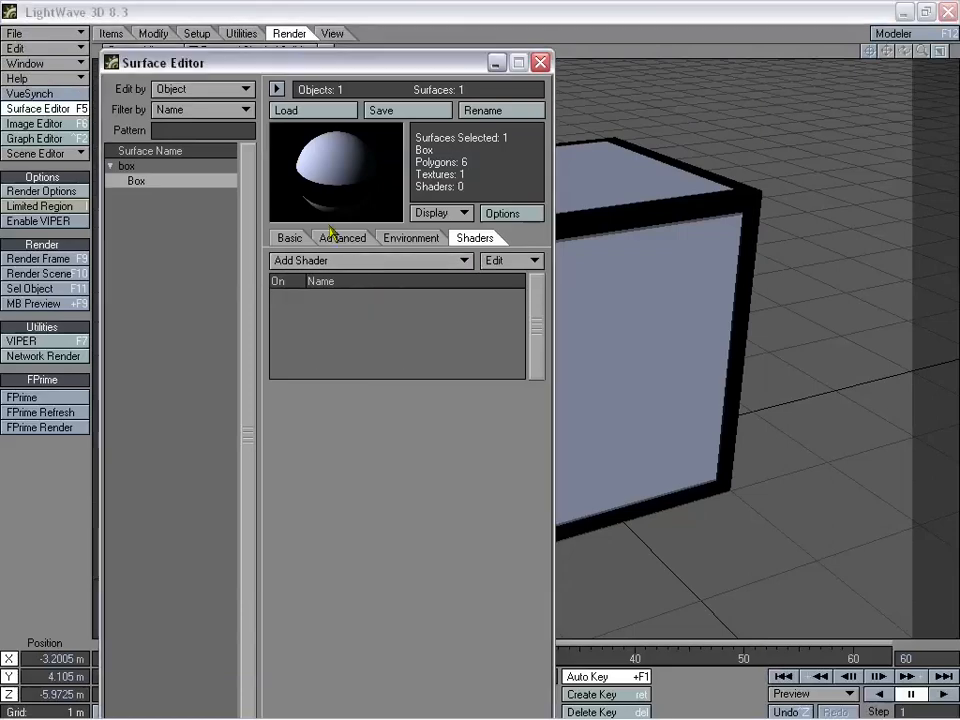
{"action": "left_click_drag", "start_coordinate": [355, 72], "coordinate": [407, 41]}
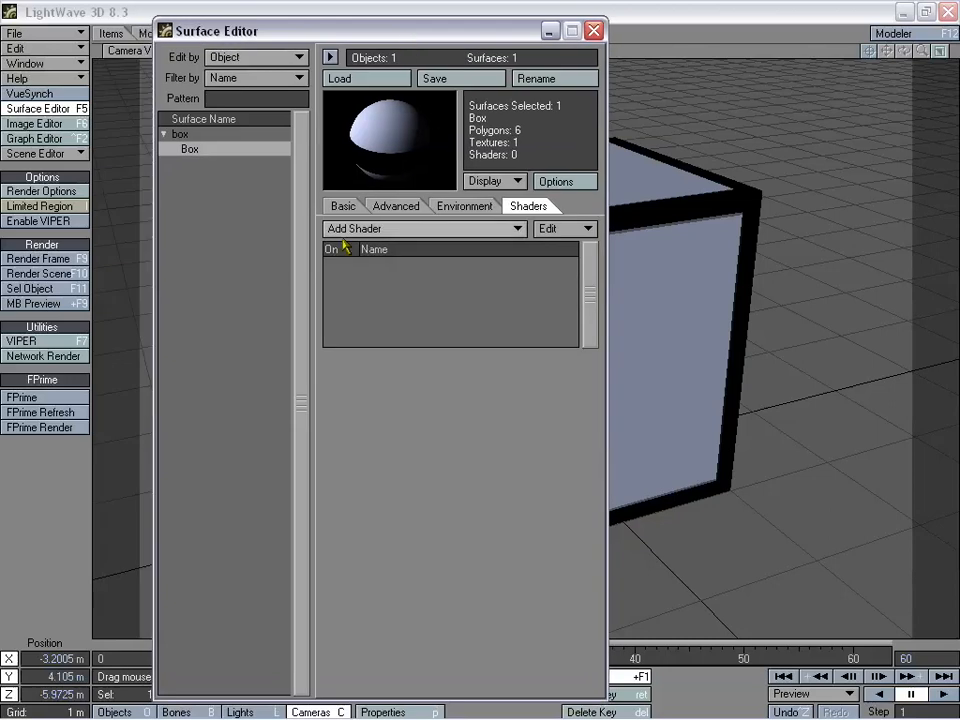
Step: Change the Box surface's color texture to UV projection using the TextureUVBOX map
{"action": "left_click", "coordinate": [343, 207]}
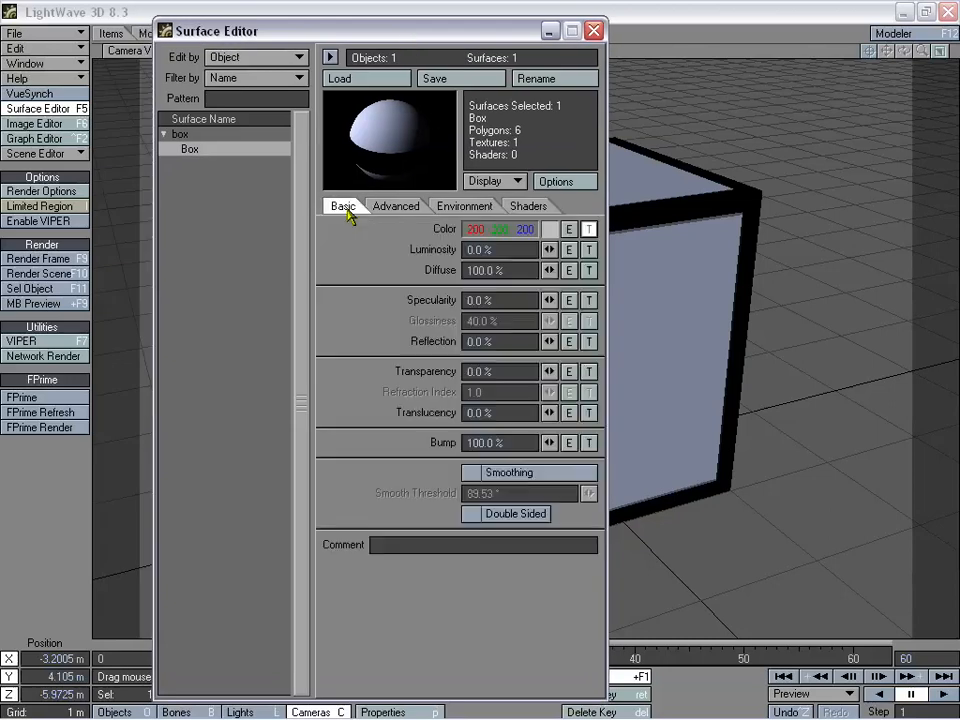
{"action": "left_click", "coordinate": [590, 230]}
{"action": "left_click_drag", "start_coordinate": [365, 98], "coordinate": [425, 96]}
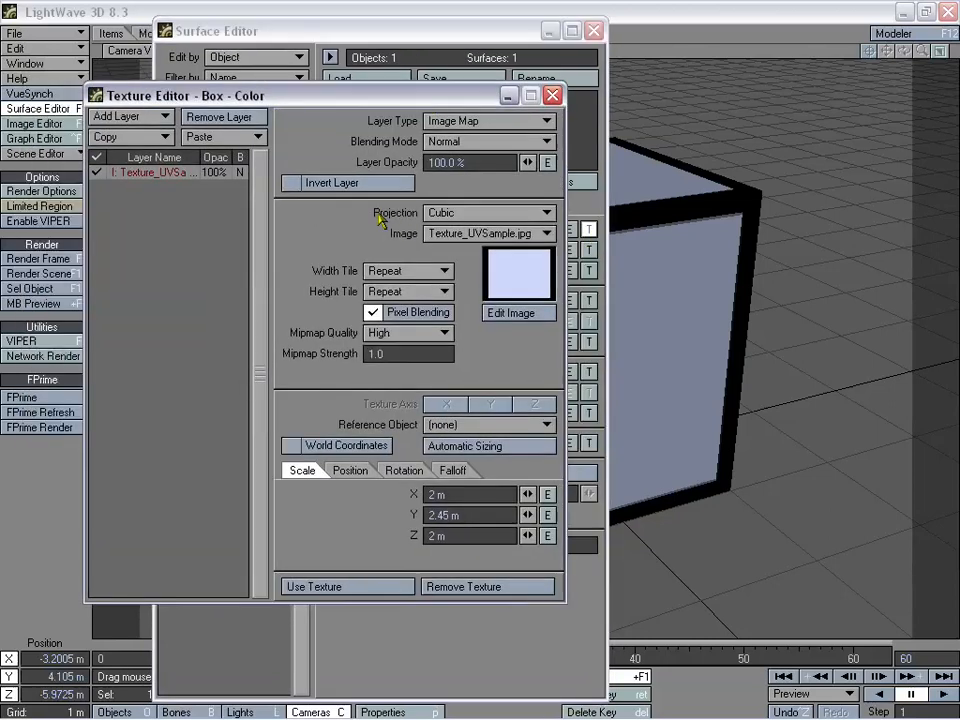
{"action": "left_click", "coordinate": [490, 212]}
{"action": "left_click", "coordinate": [515, 249]}
{"action": "left_click", "coordinate": [490, 233]}
{"action": "left_click", "coordinate": [483, 258]}
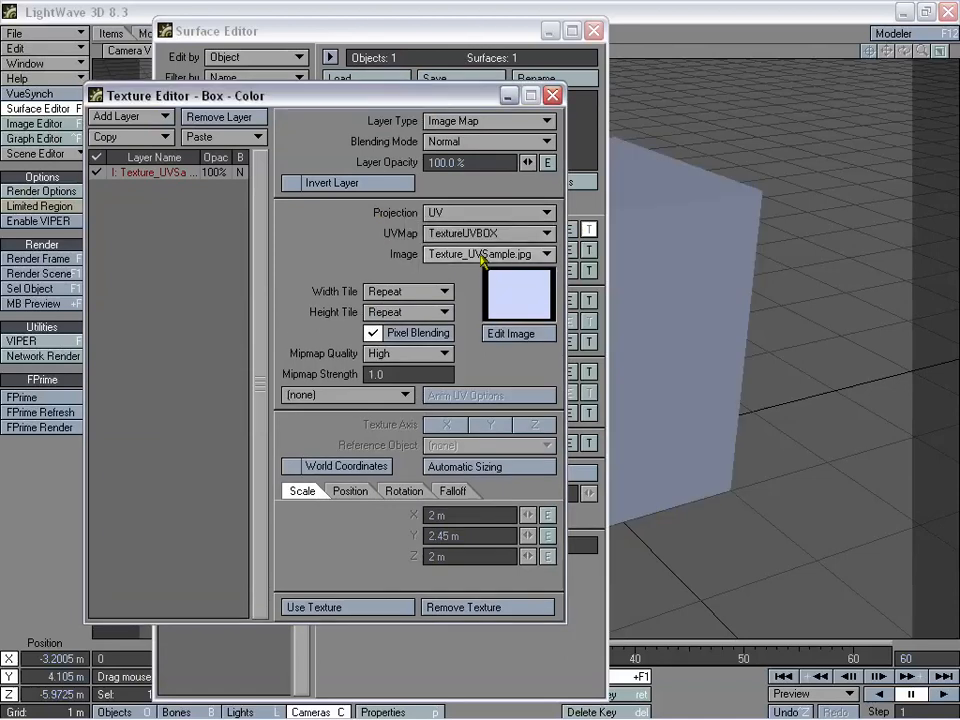
Step: Load the baked image SB_Box0000.jpg as the color texture's image
{"action": "left_click", "coordinate": [483, 256]}
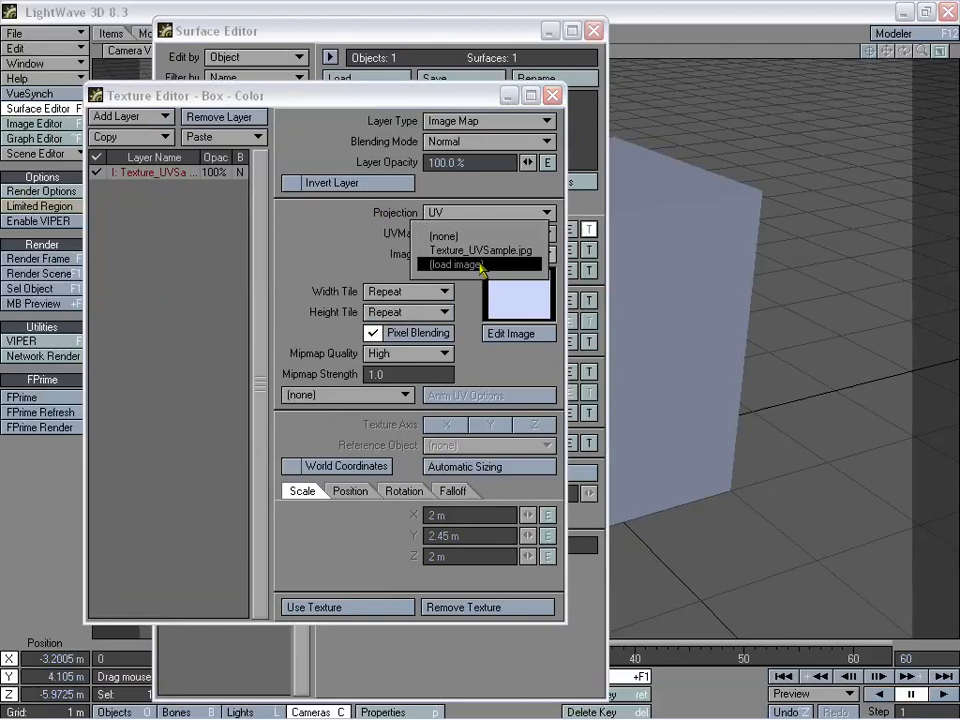
{"action": "left_click", "coordinate": [473, 312]}
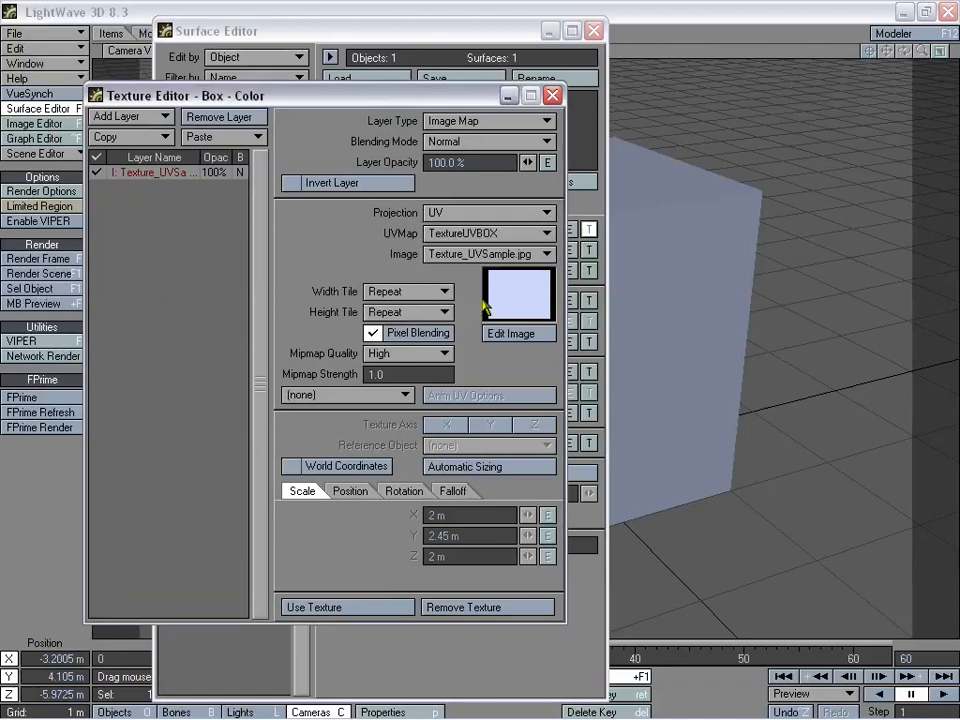
{"action": "left_click", "coordinate": [483, 254]}
{"action": "left_click", "coordinate": [482, 270]}
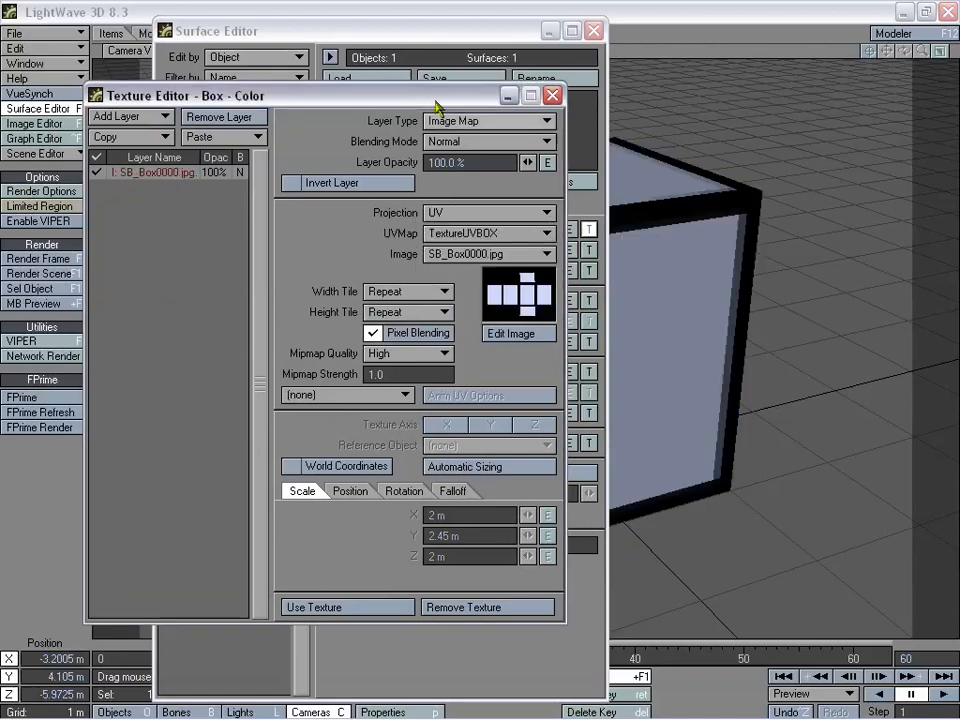
Step: Turn off pixel blending for the baked color texture and apply the texture
{"action": "left_click_drag", "start_coordinate": [419, 101], "coordinate": [480, 94]}
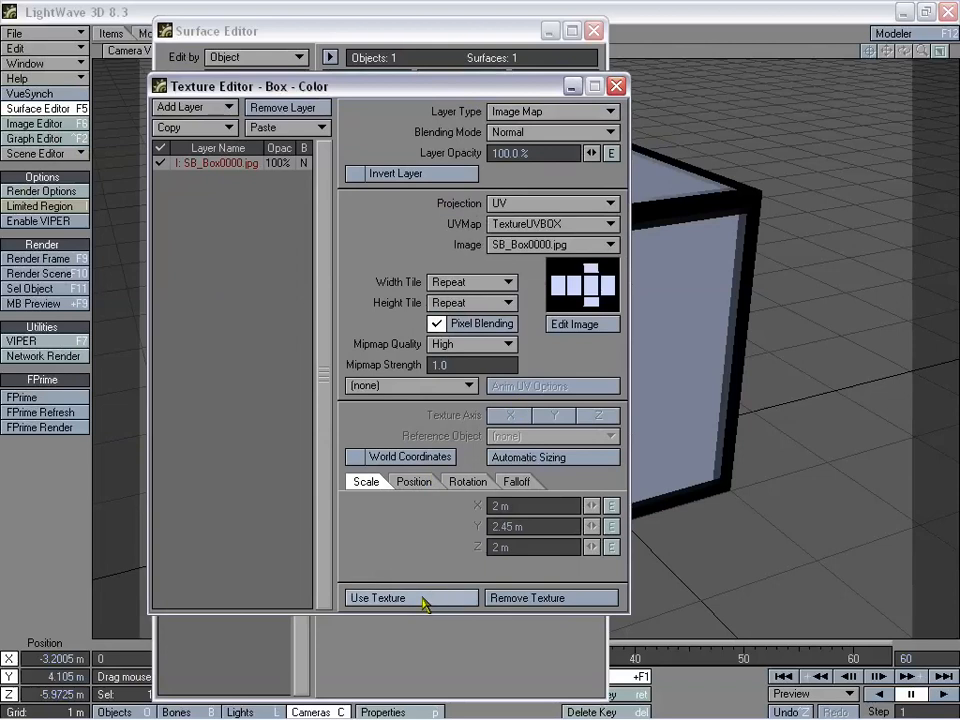
{"action": "left_click", "coordinate": [476, 330]}
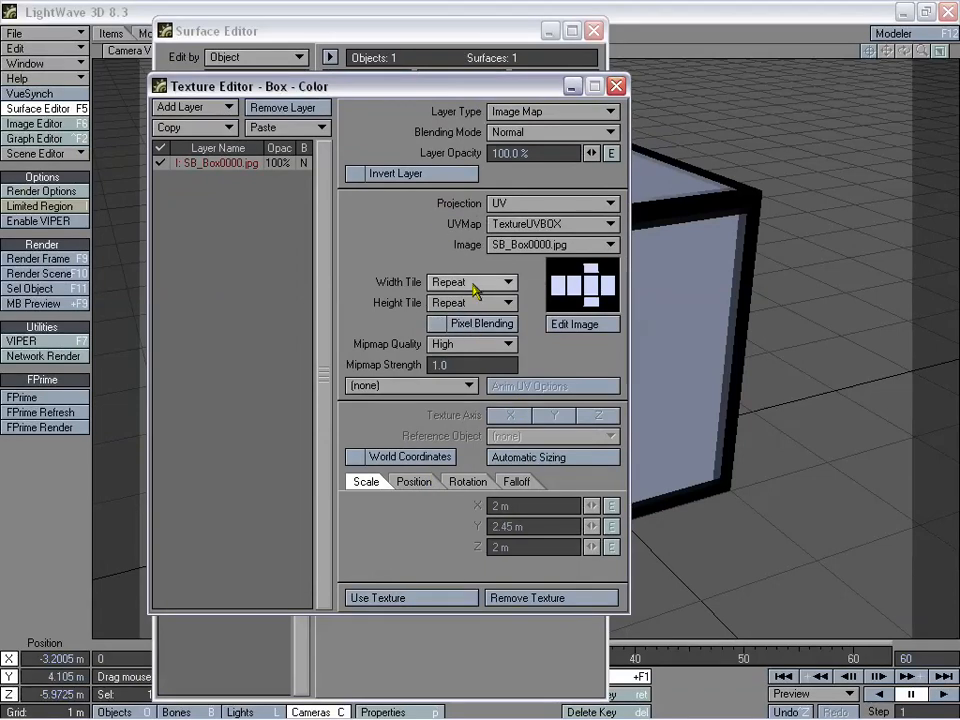
{"action": "left_click", "coordinate": [446, 602]}
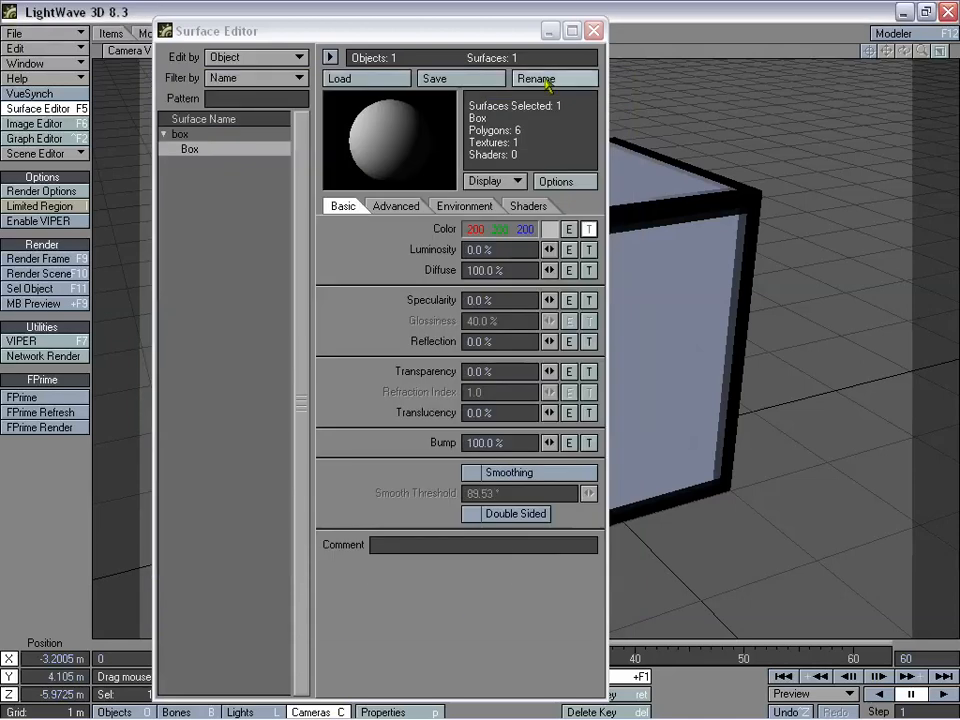
Step: Close the surface settings and switch from Layout to Modeler with the textured box
{"action": "left_click", "coordinate": [594, 32]}
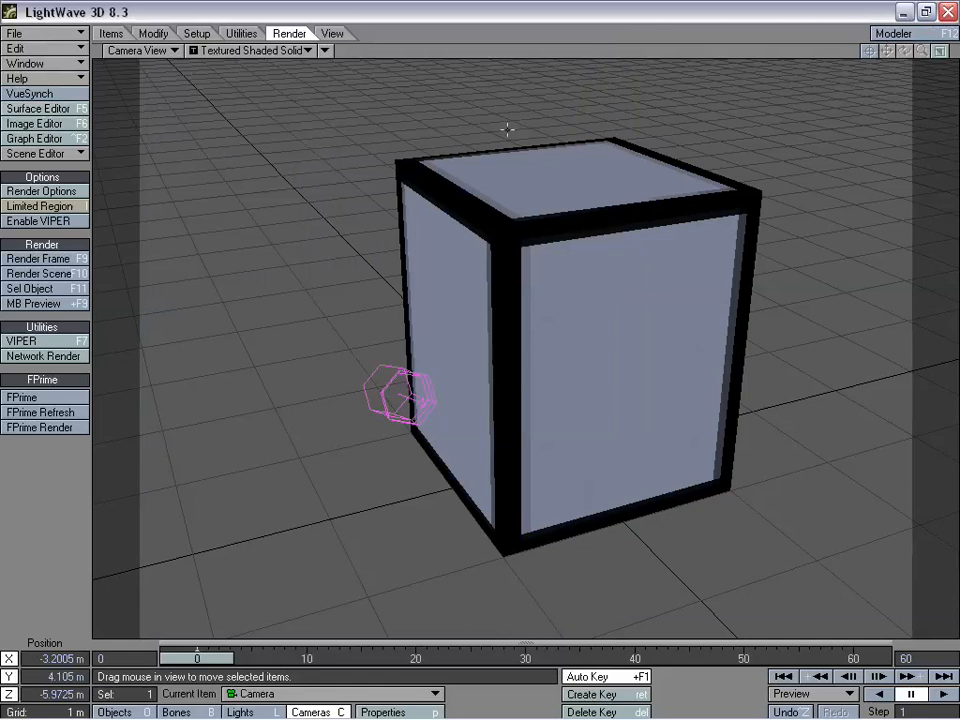
{"action": "left_click", "coordinate": [893, 34]}
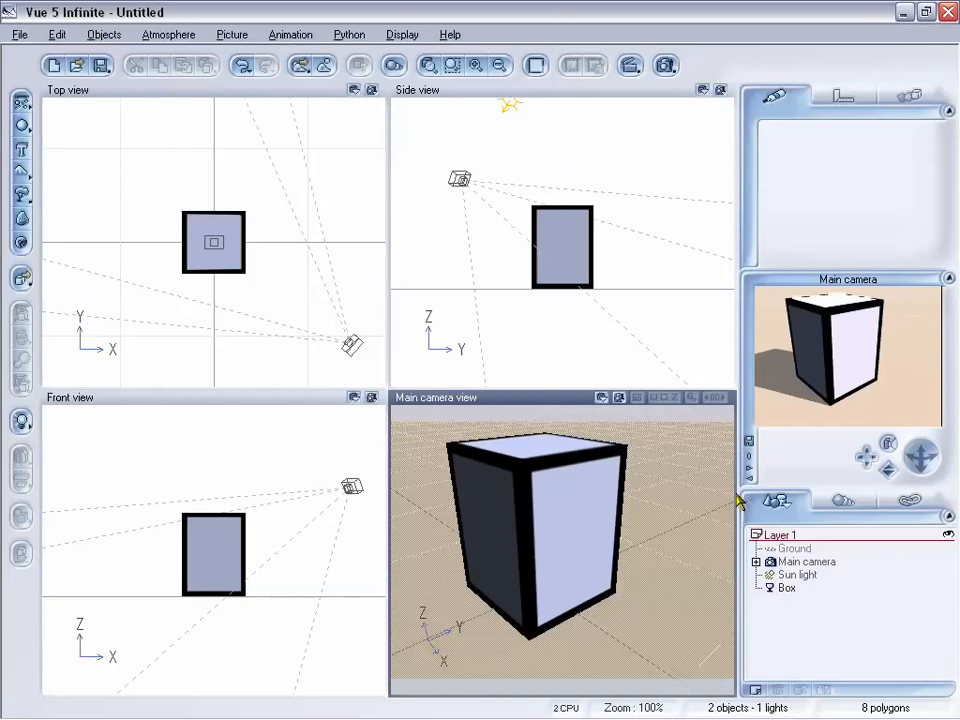
Step: In Vue 5 Infinite, select the imported box and orbit the main camera around it to examine the baked texture on its sides and top
{"action": "mouse_move", "coordinate": [913, 450]}
{"action": "left_mouse_down"}
{"action": "mouse_move", "coordinate": [875, 474]}
{"action": "mouse_move", "coordinate": [912, 451]}
{"action": "mouse_move", "coordinate": [957, 449]}
{"action": "mouse_move", "coordinate": [915, 456]}
{"action": "mouse_move", "coordinate": [919, 447]}
{"action": "mouse_move", "coordinate": [914, 471]}
{"action": "mouse_move", "coordinate": [919, 455]}
{"action": "mouse_move", "coordinate": [906, 449]}
{"action": "left_mouse_up"}
{"action": "left_click", "coordinate": [503, 476]}
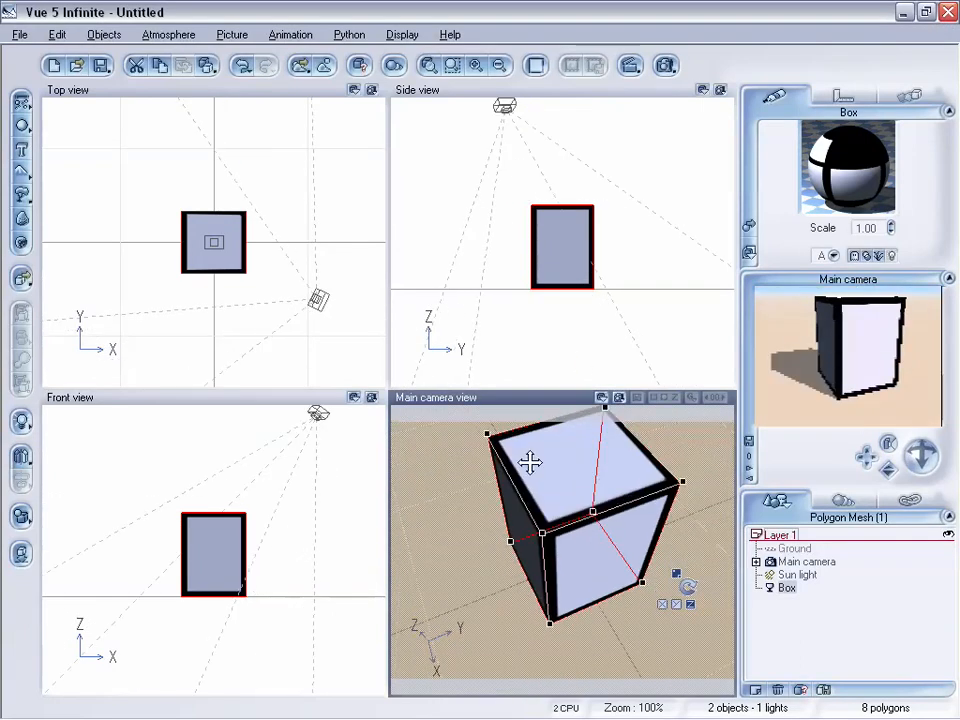
{"action": "right_click_drag", "start_coordinate": [563, 570], "coordinate": [585, 500]}
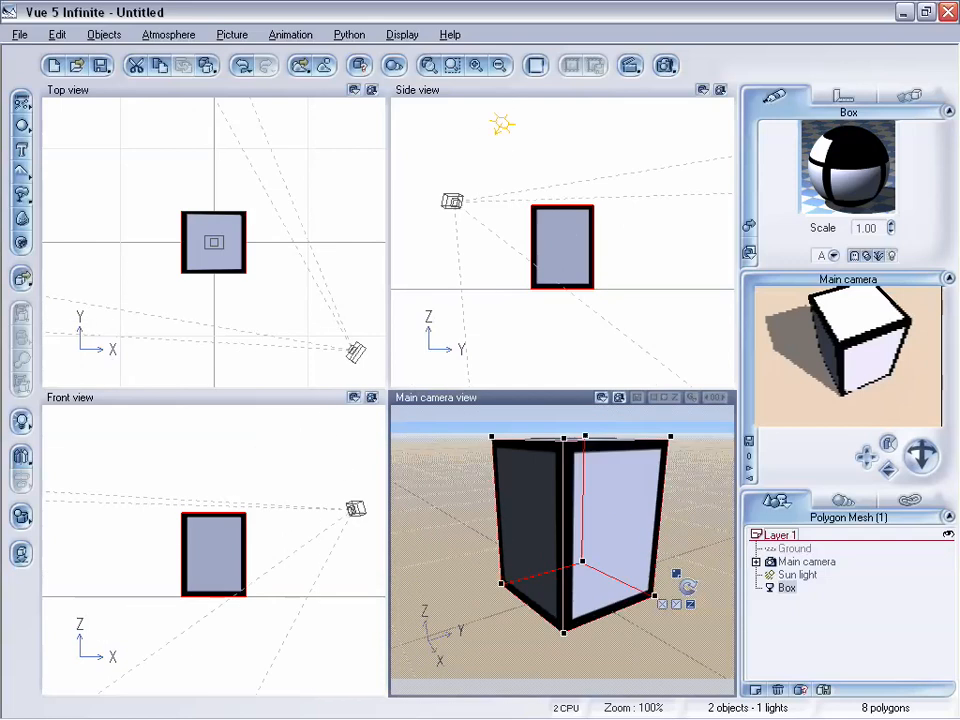
{"action": "left_click_drag", "start_coordinate": [918, 463], "coordinate": [929, 451]}
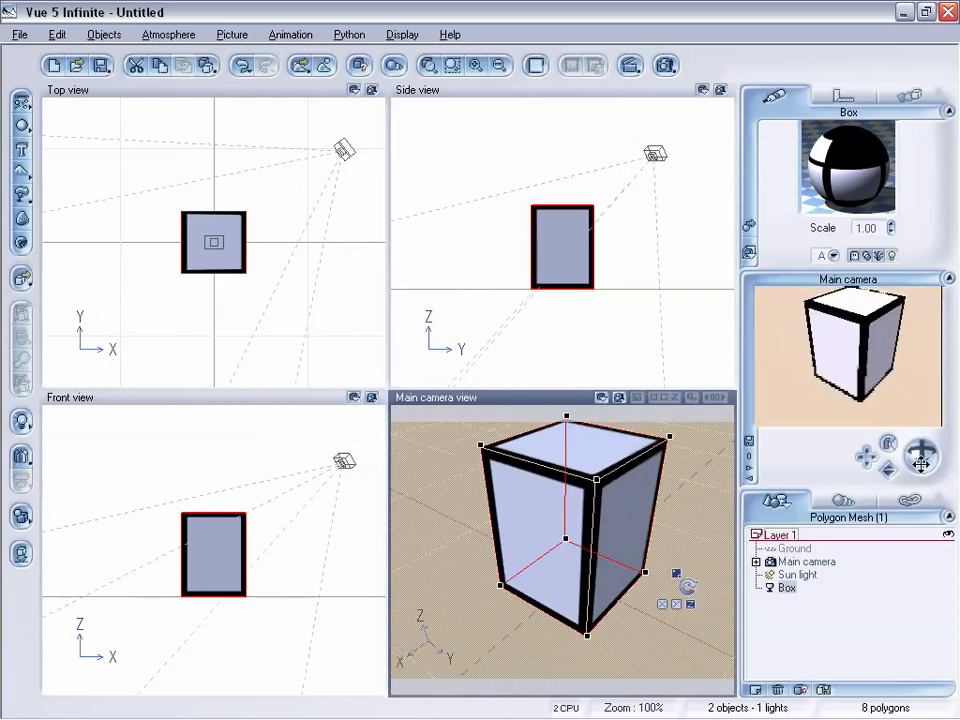
{"action": "left_click_drag", "start_coordinate": [920, 460], "coordinate": [917, 462]}
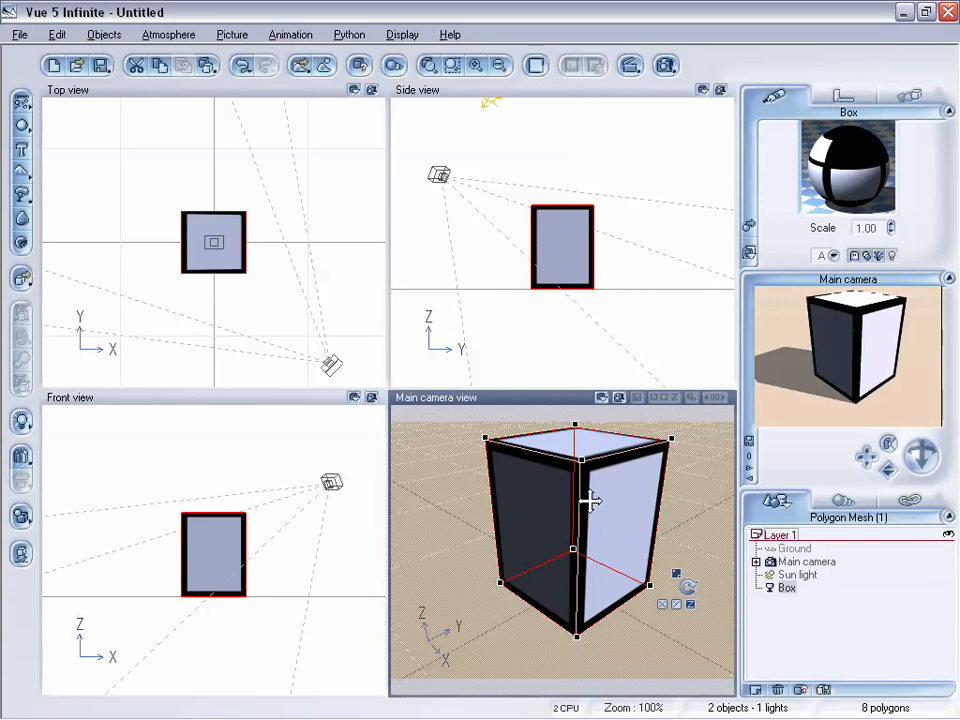
{"action": "mouse_move", "coordinate": [915, 457]}
{"action": "left_mouse_down"}
{"action": "mouse_move", "coordinate": [907, 461]}
{"action": "mouse_move", "coordinate": [932, 448]}
{"action": "mouse_move", "coordinate": [946, 458]}
{"action": "mouse_move", "coordinate": [913, 452]}
{"action": "left_mouse_up"}
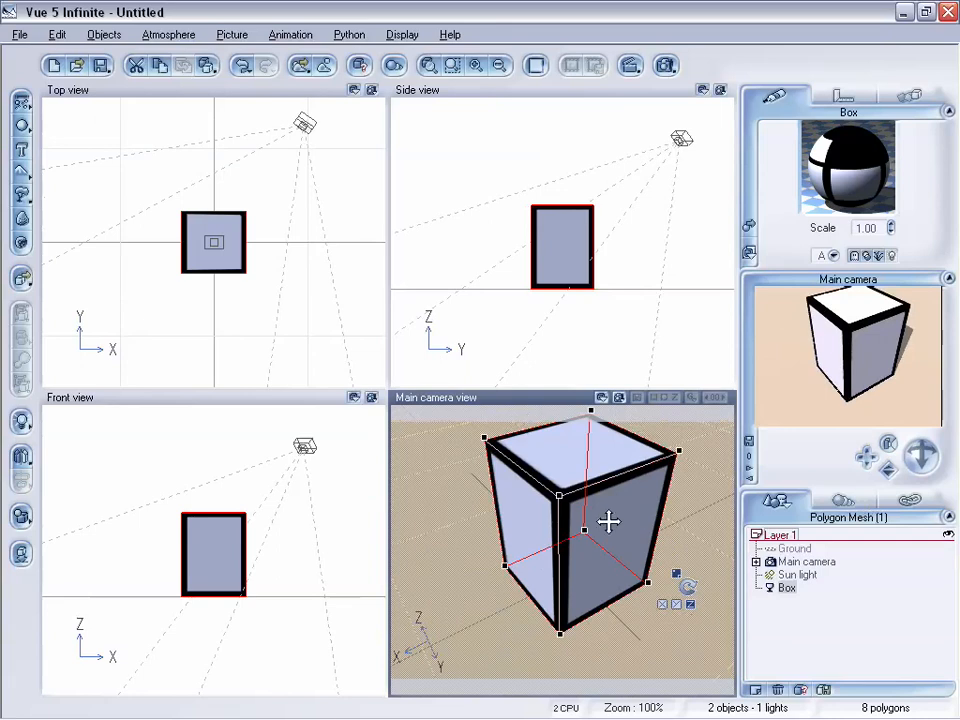
{"action": "left_click_drag", "start_coordinate": [919, 453], "coordinate": [934, 446]}
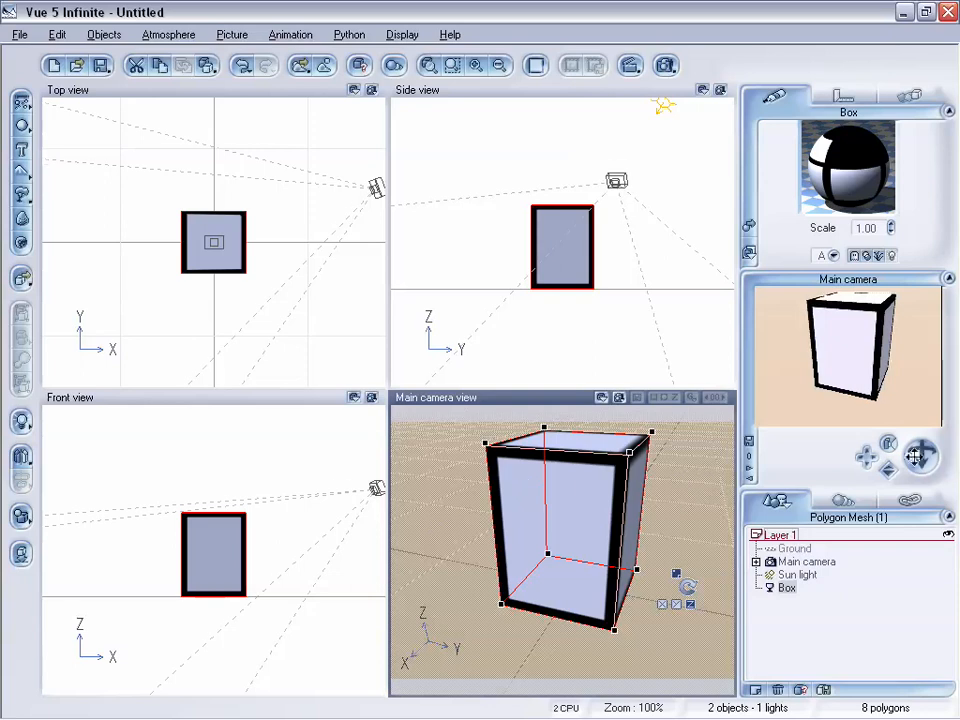
{"action": "mouse_move", "coordinate": [918, 454]}
{"action": "left_mouse_down"}
{"action": "mouse_move", "coordinate": [918, 465]}
{"action": "mouse_move", "coordinate": [887, 460]}
{"action": "mouse_move", "coordinate": [887, 449]}
{"action": "mouse_move", "coordinate": [852, 469]}
{"action": "mouse_move", "coordinate": [887, 470]}
{"action": "mouse_move", "coordinate": [887, 485]}
{"action": "mouse_move", "coordinate": [915, 441]}
{"action": "left_mouse_up"}
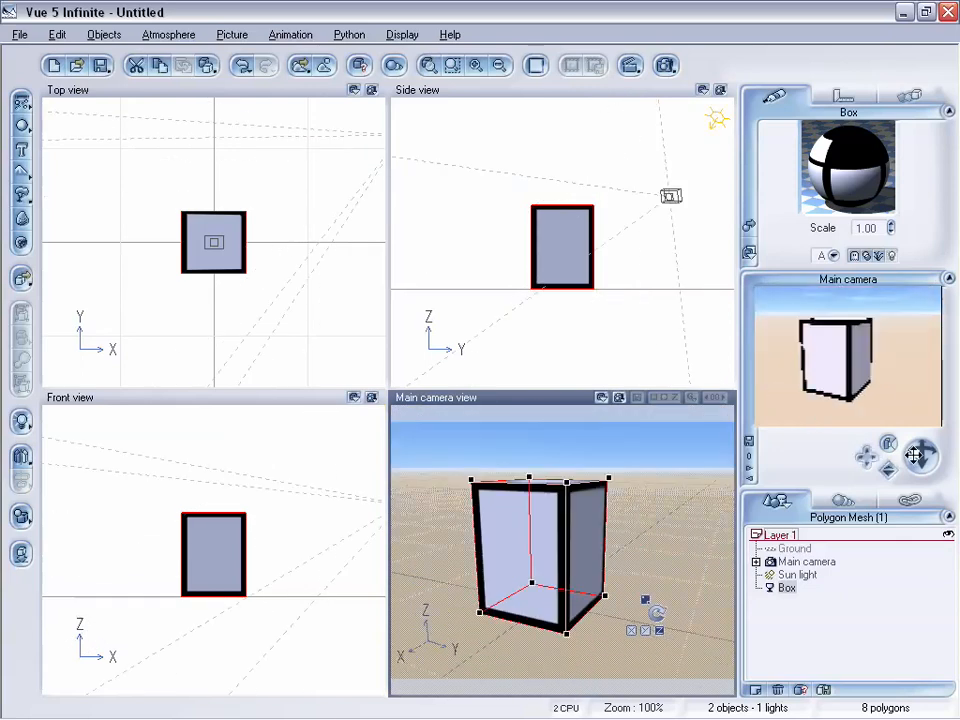